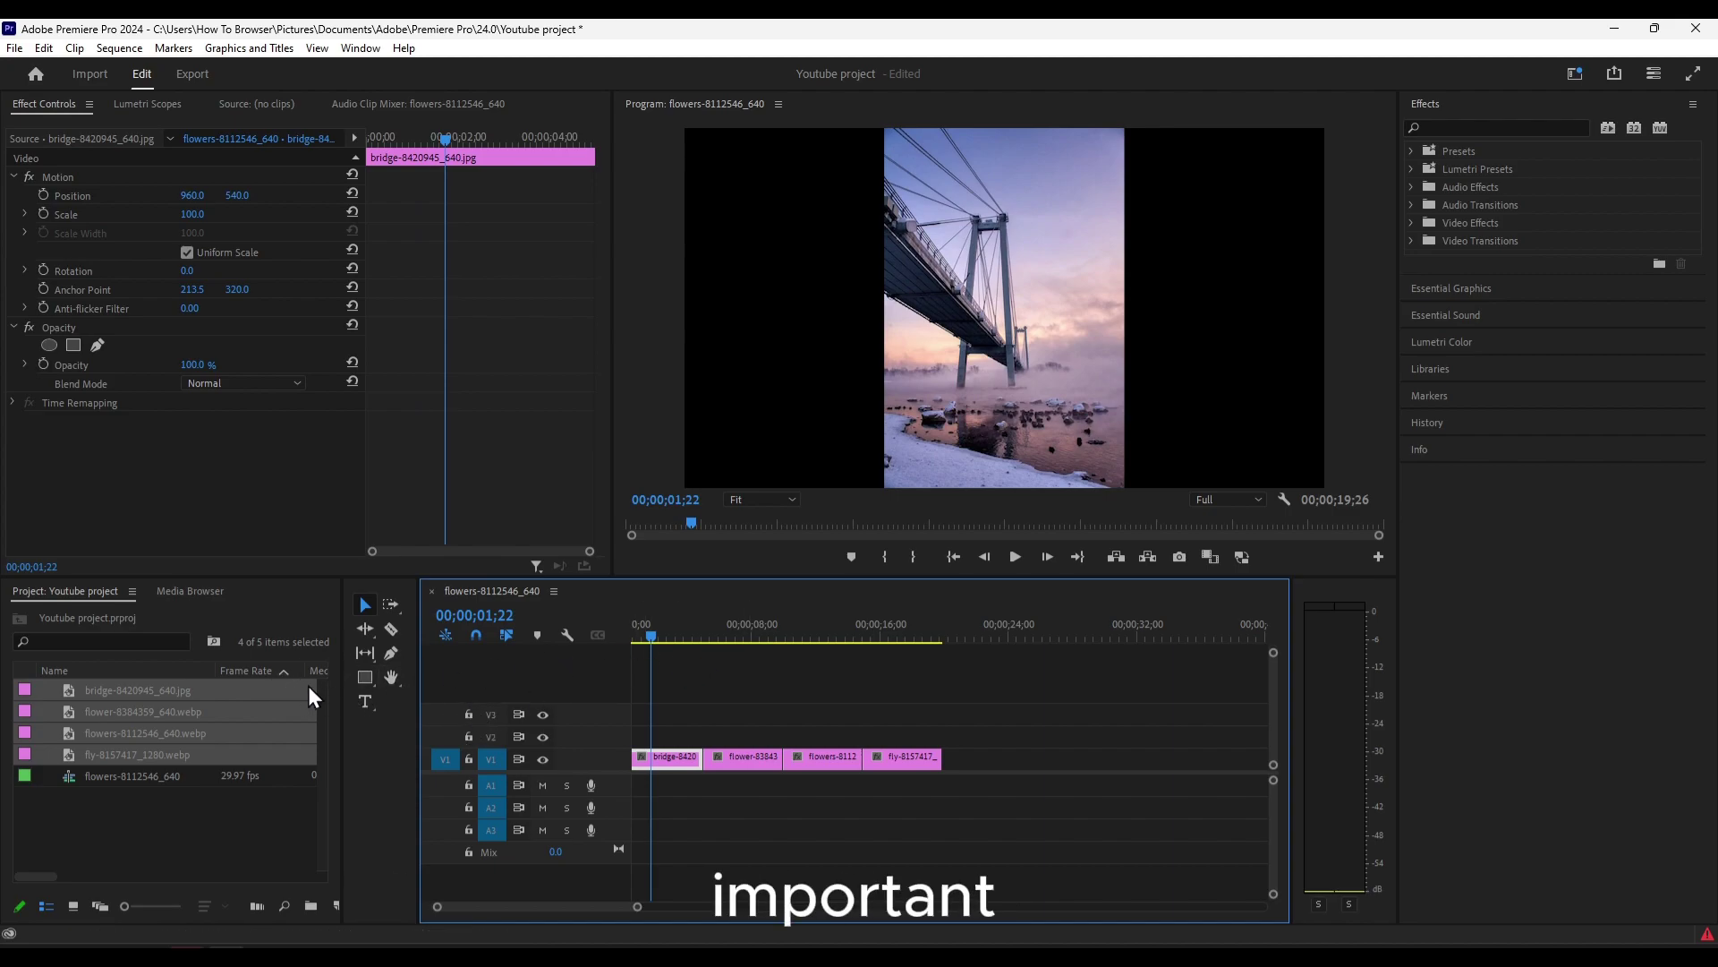
Step: Duplicate all four image clips from track V1 onto V2, directly above the originals
{"action": "left_click_drag", "start_coordinate": [660, 636], "coordinate": [684, 673]}
{"action": "left_click_drag", "start_coordinate": [941, 733], "coordinate": [670, 766]}
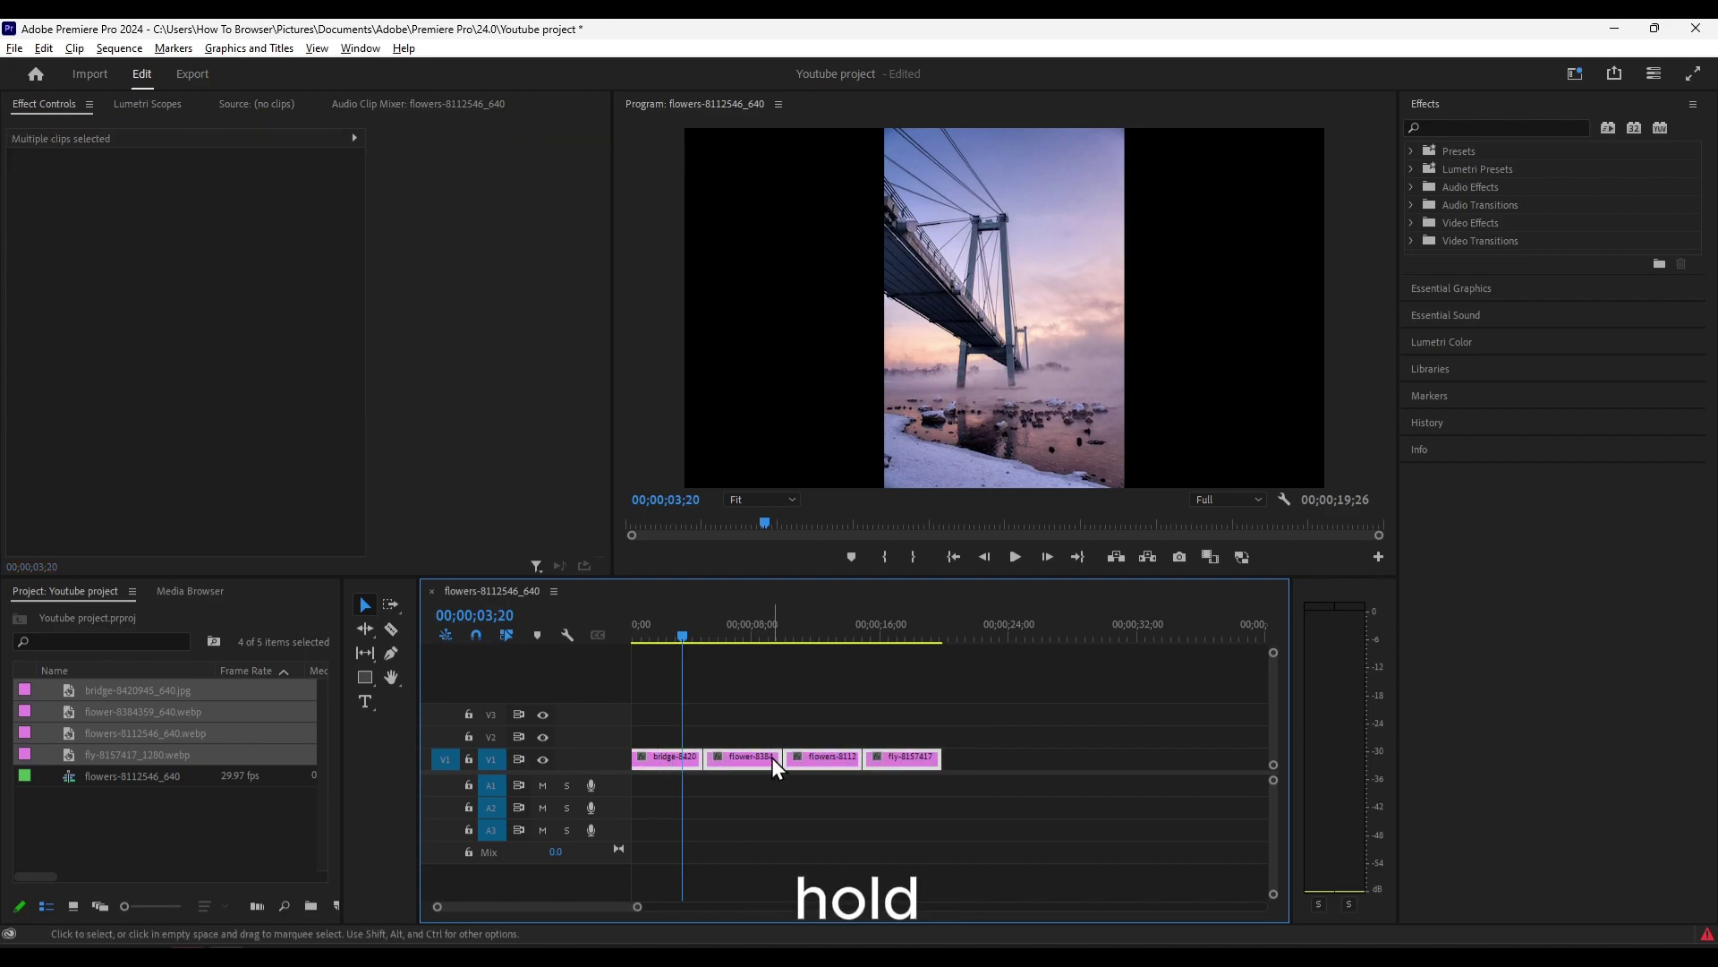
{"action": "left_click_drag", "start_coordinate": [759, 765], "coordinate": [765, 745]}
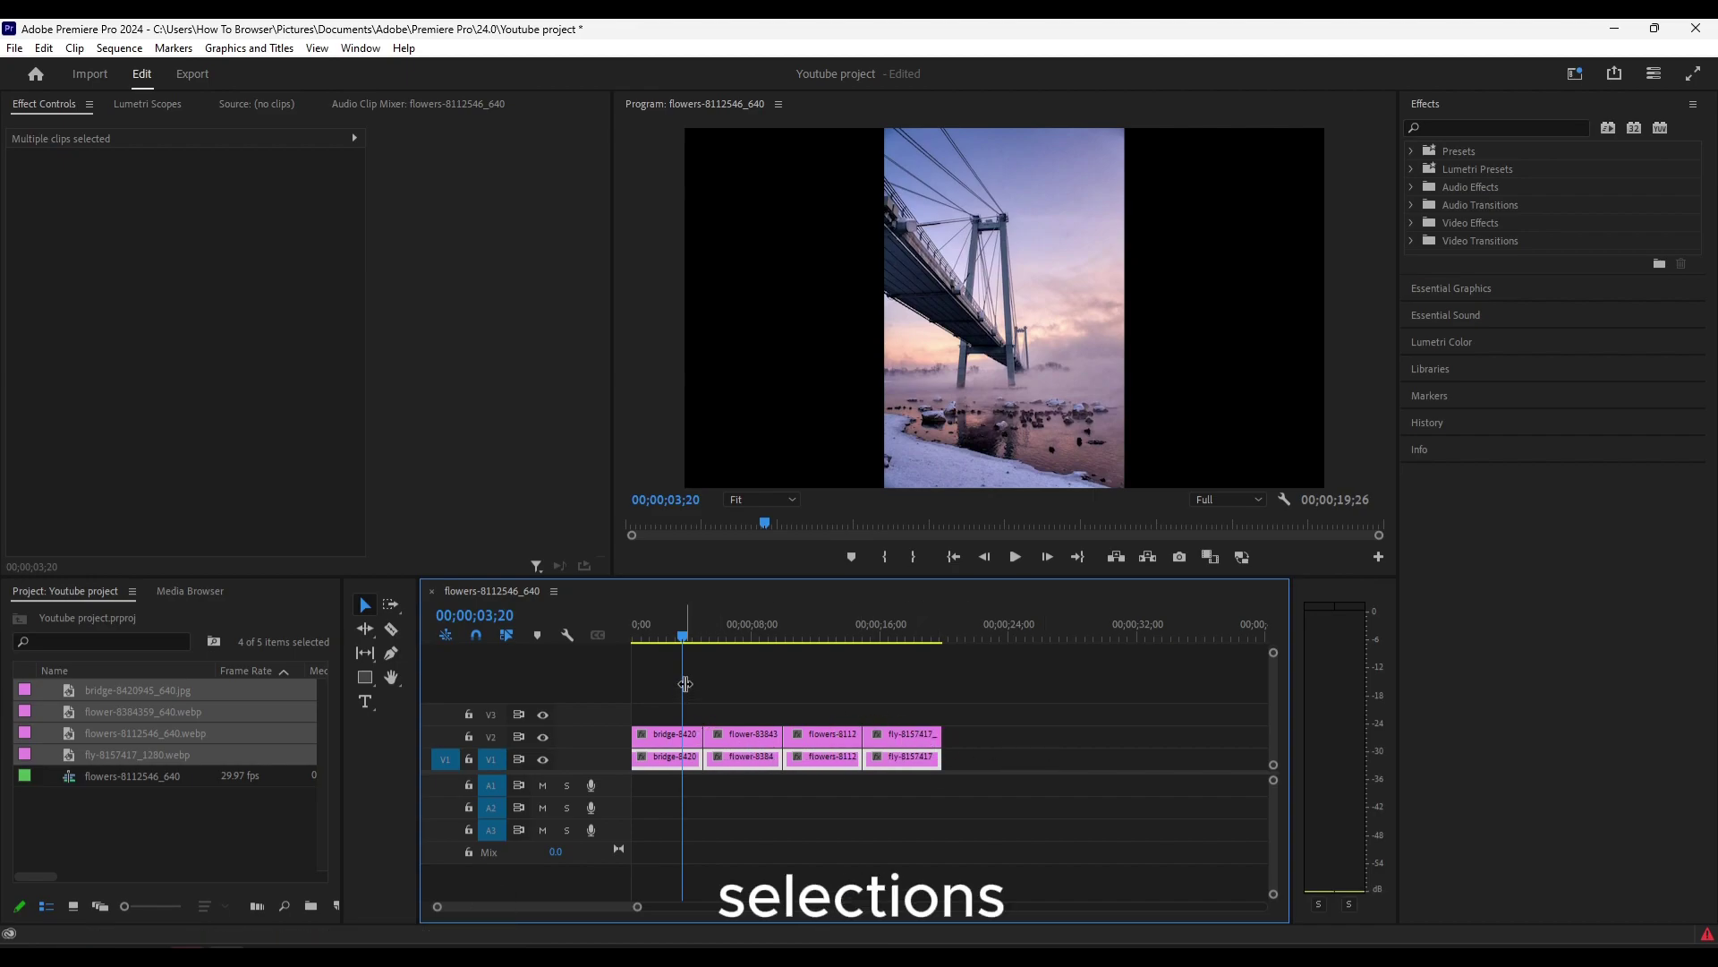
{"action": "left_click", "coordinate": [680, 733]}
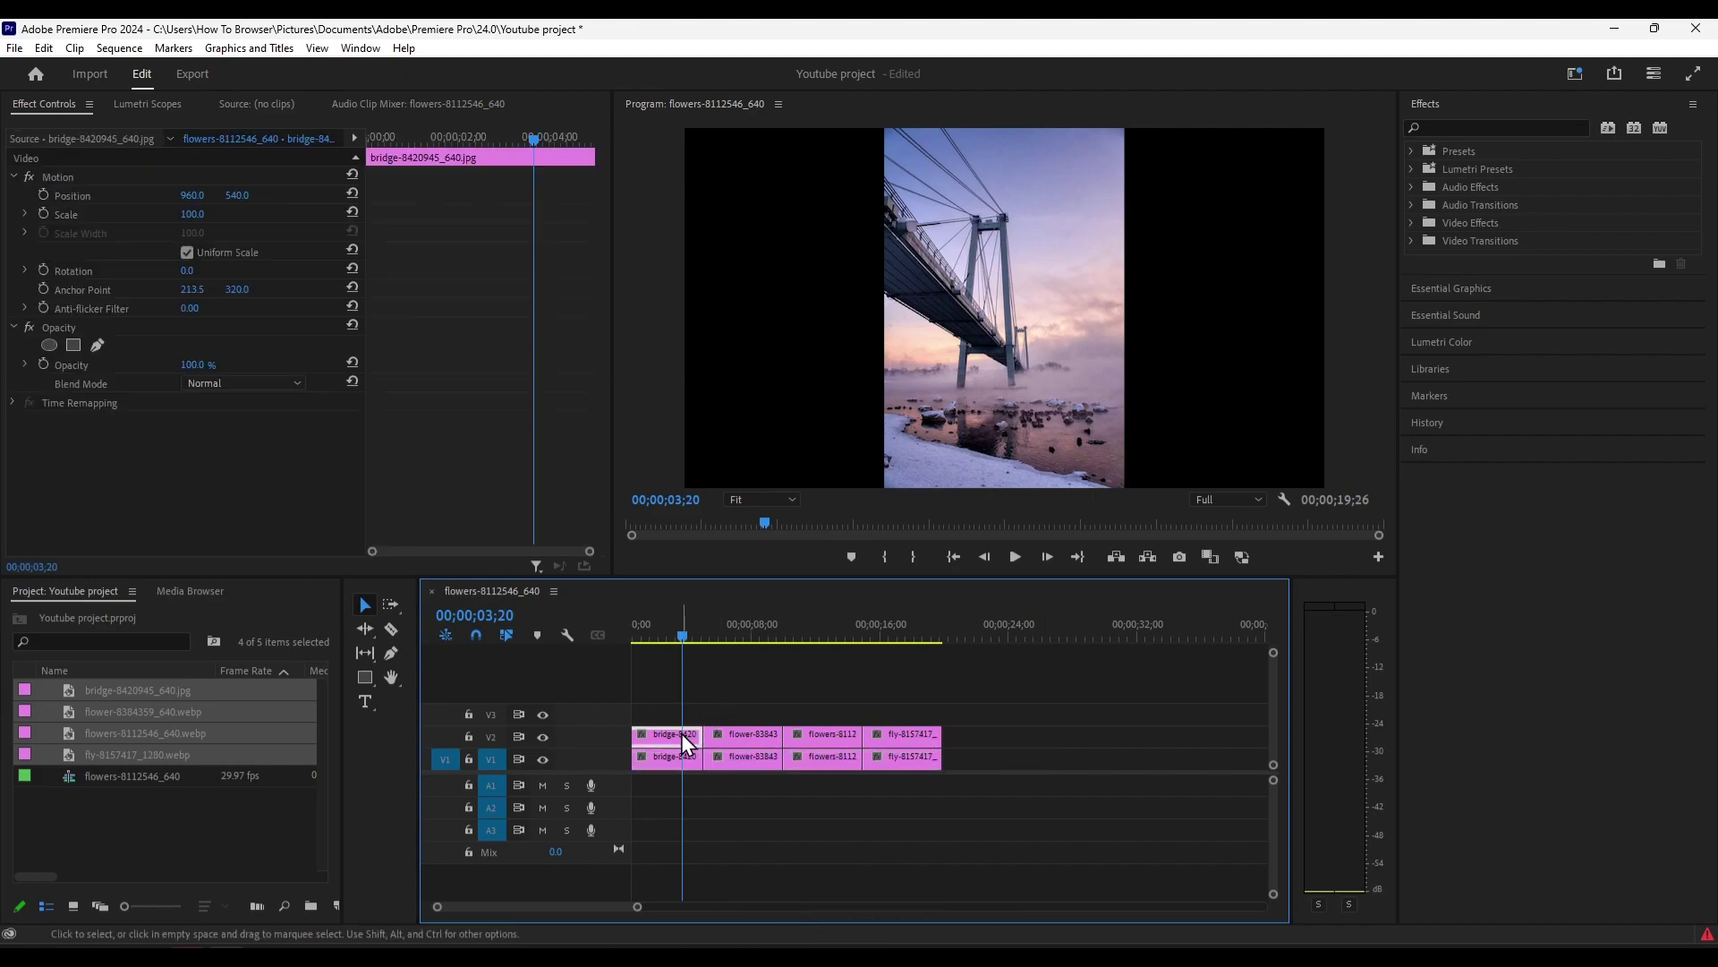
{"action": "left_click_drag", "start_coordinate": [192, 196], "coordinate": [631, 540]}
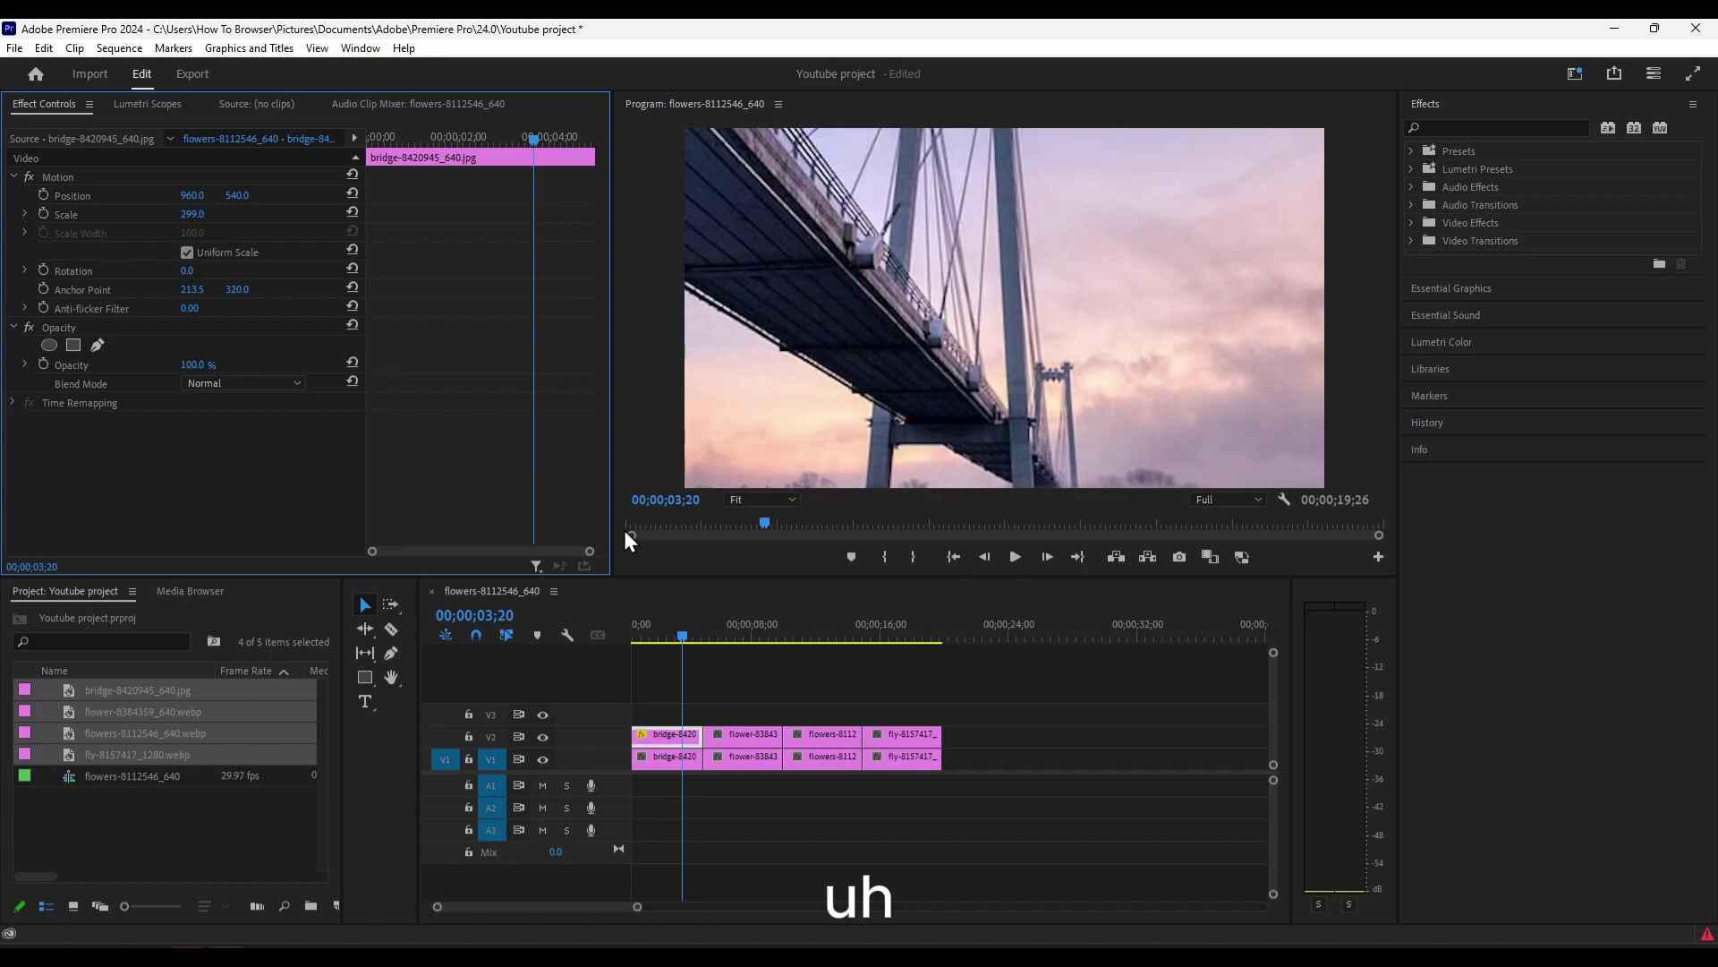
{"action": "key", "text": "ctrl+z"}
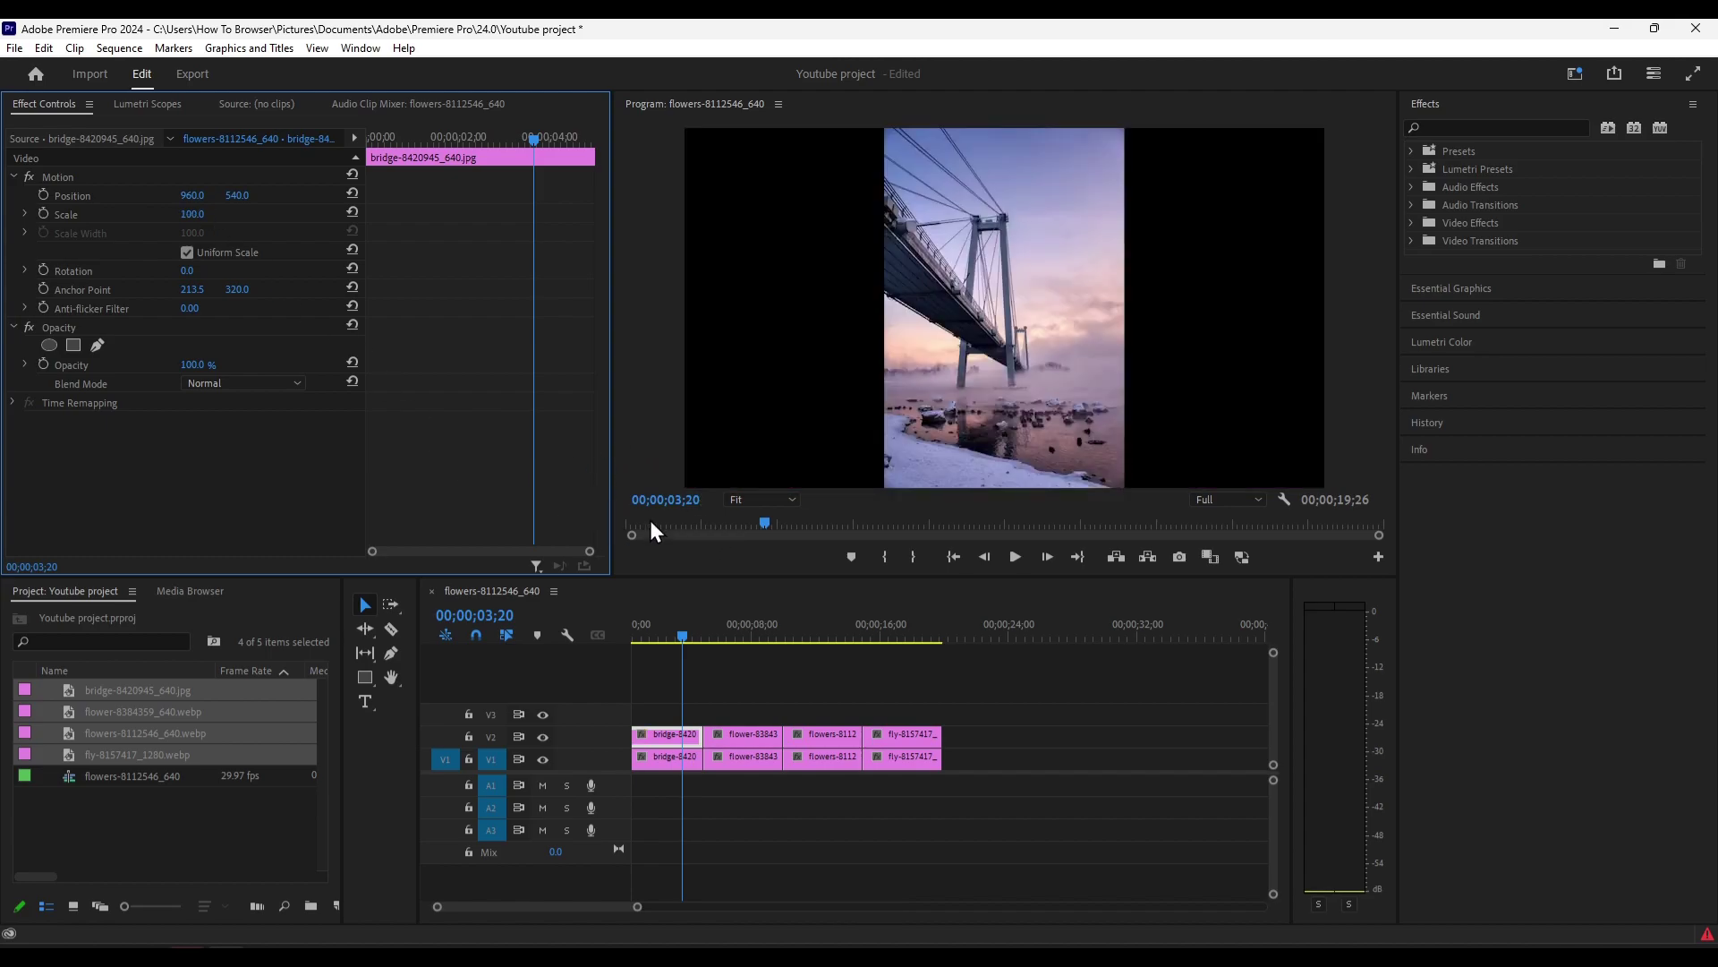
Step: With the playhead at 00;00;02;23, set the V1 bridge clip's scale to 271 and its position to 943, 1069
{"action": "left_click", "coordinate": [682, 752]}
{"action": "left_click_drag", "start_coordinate": [680, 641], "coordinate": [669, 642]}
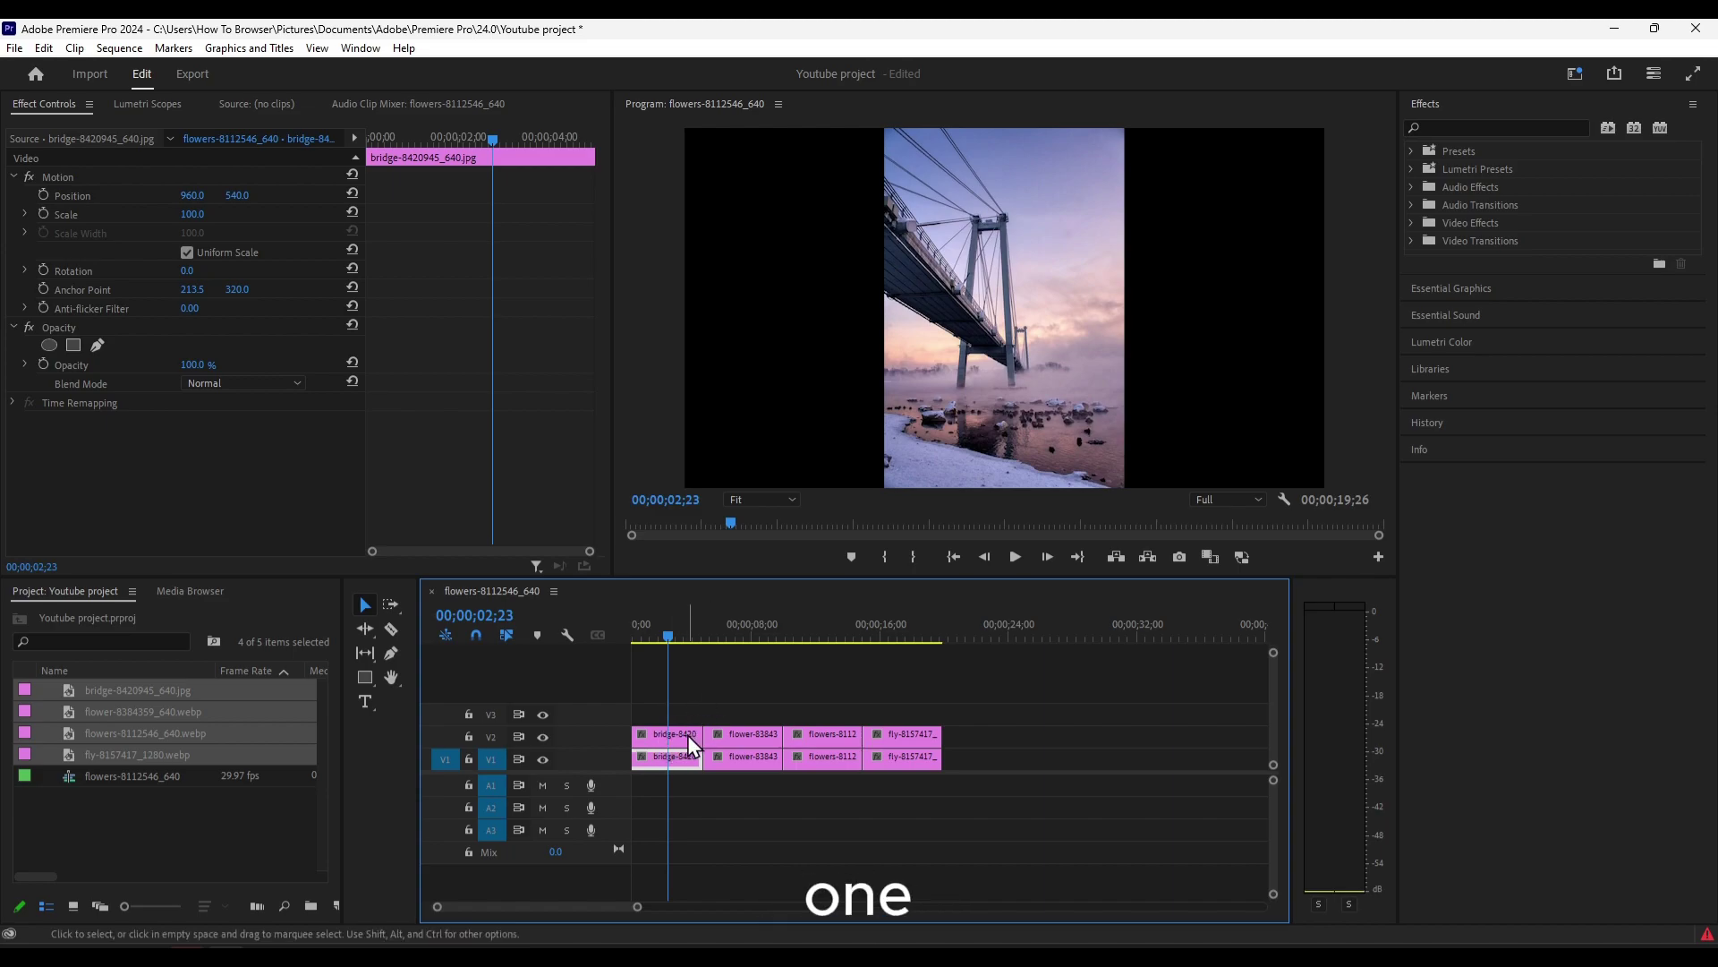
{"action": "left_click_drag", "start_coordinate": [193, 214], "coordinate": [711, 196]}
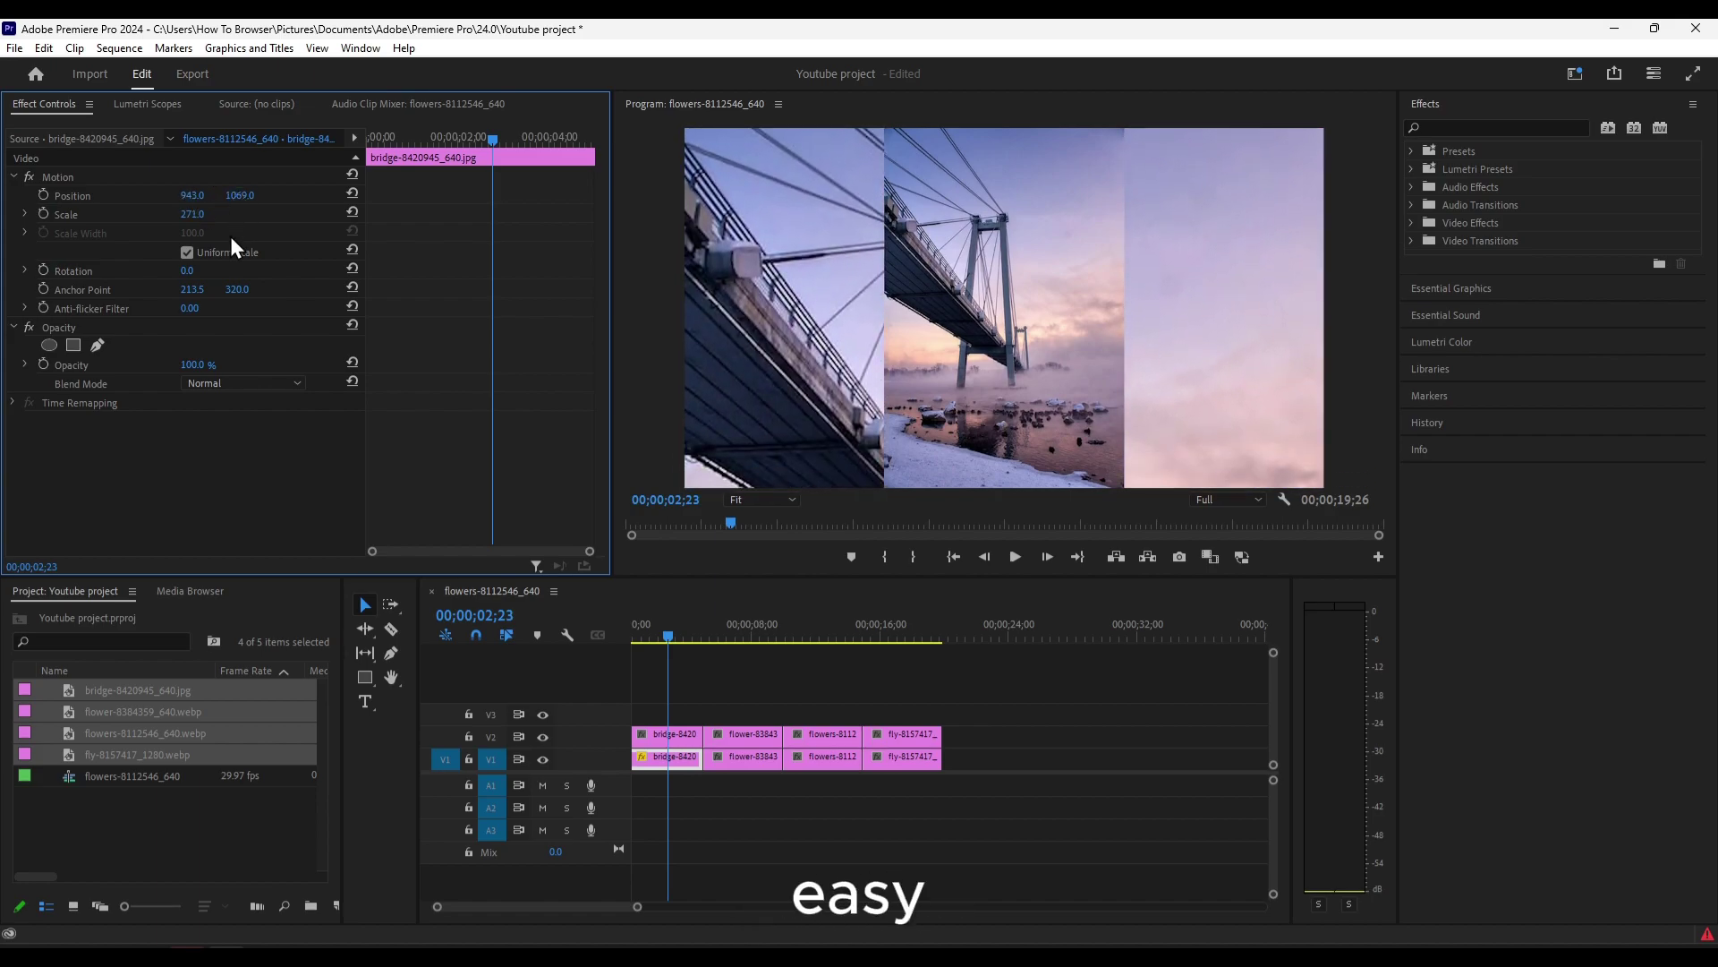
{"action": "right_click", "coordinate": [825, 306]}
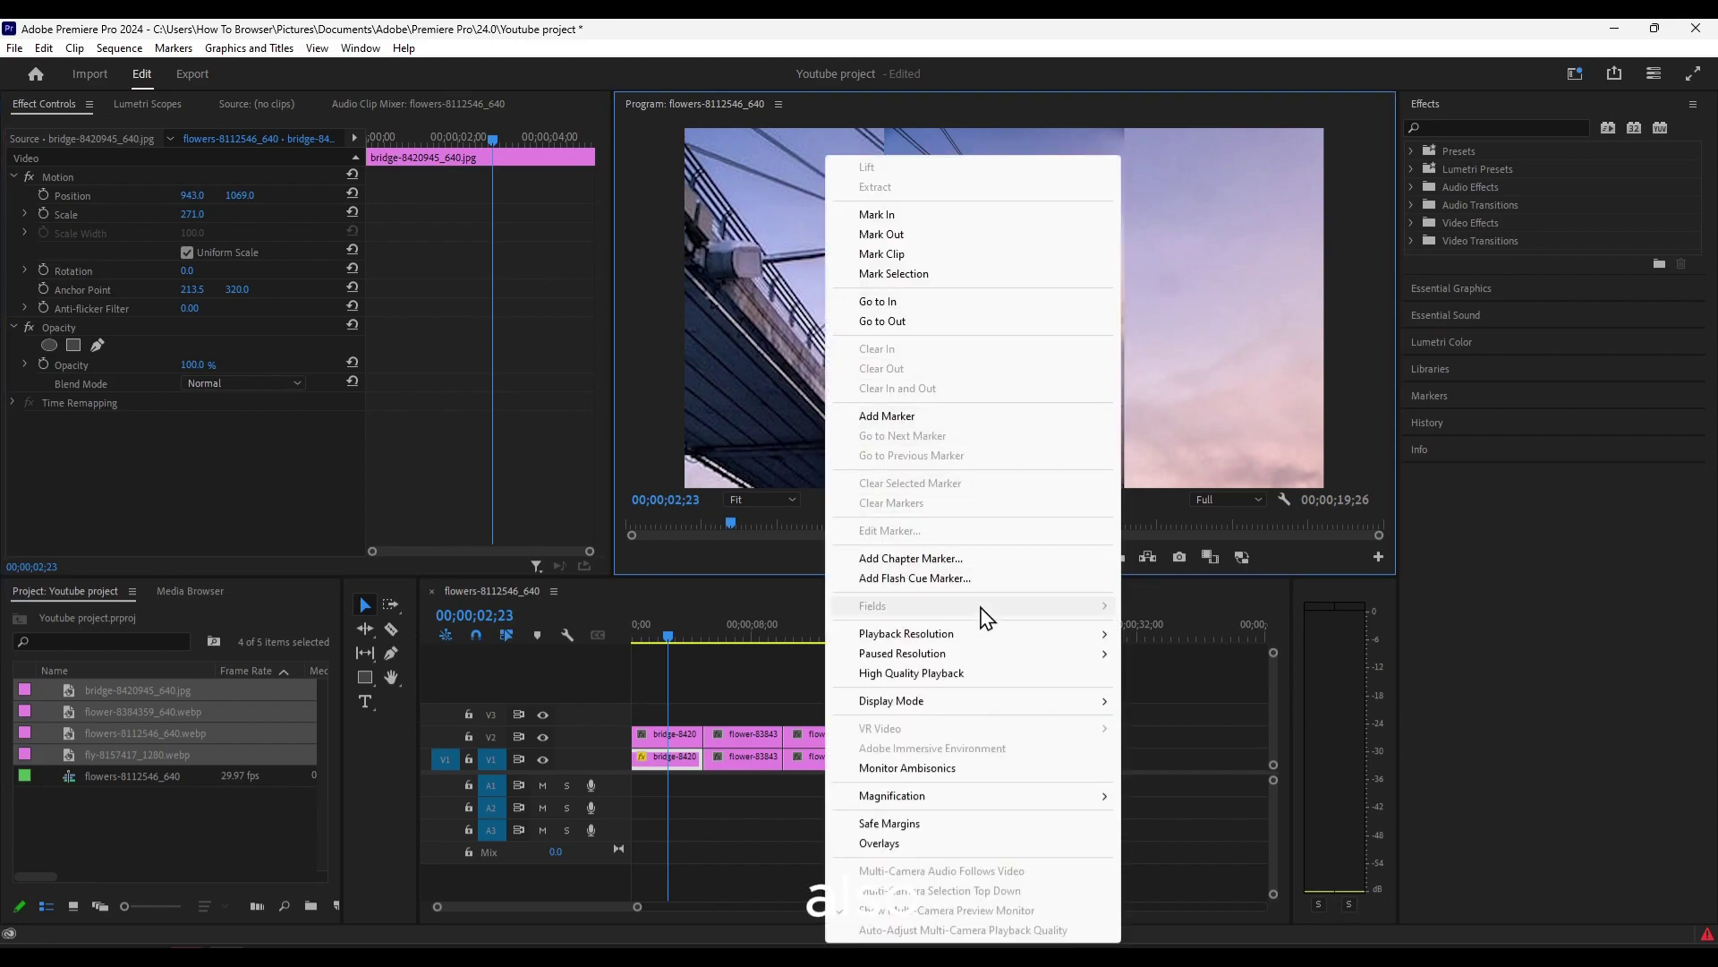
{"action": "mouse_move", "coordinate": [1028, 663]}
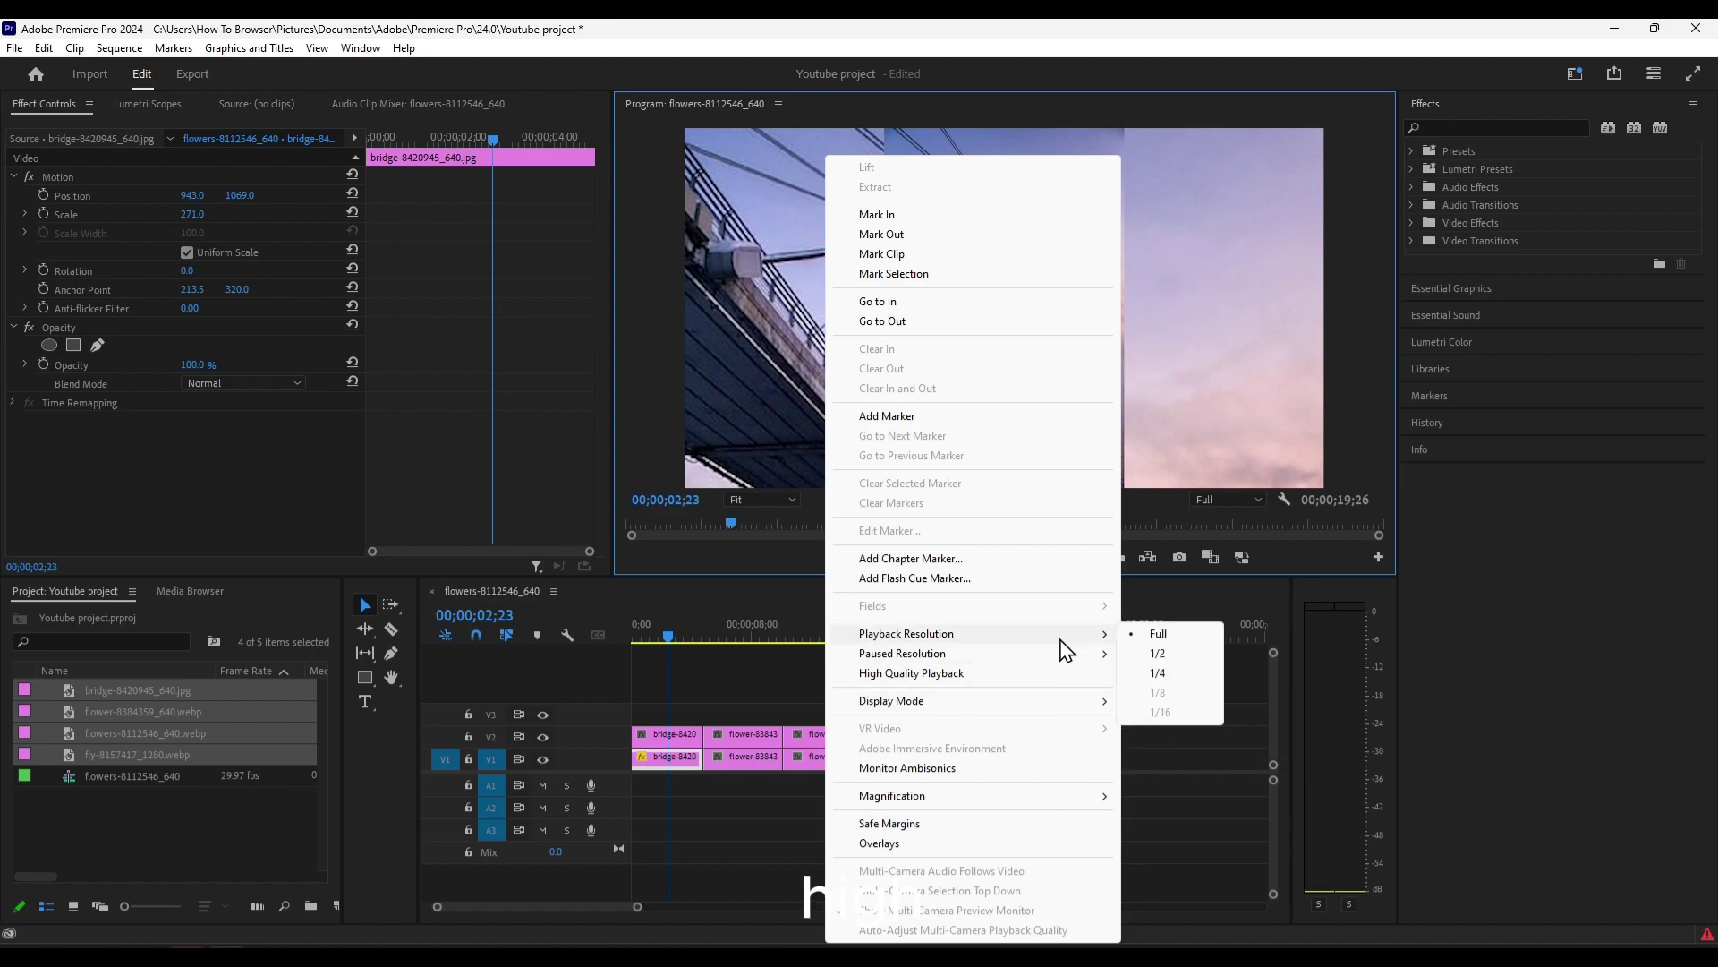
{"action": "left_click", "coordinate": [179, 483]}
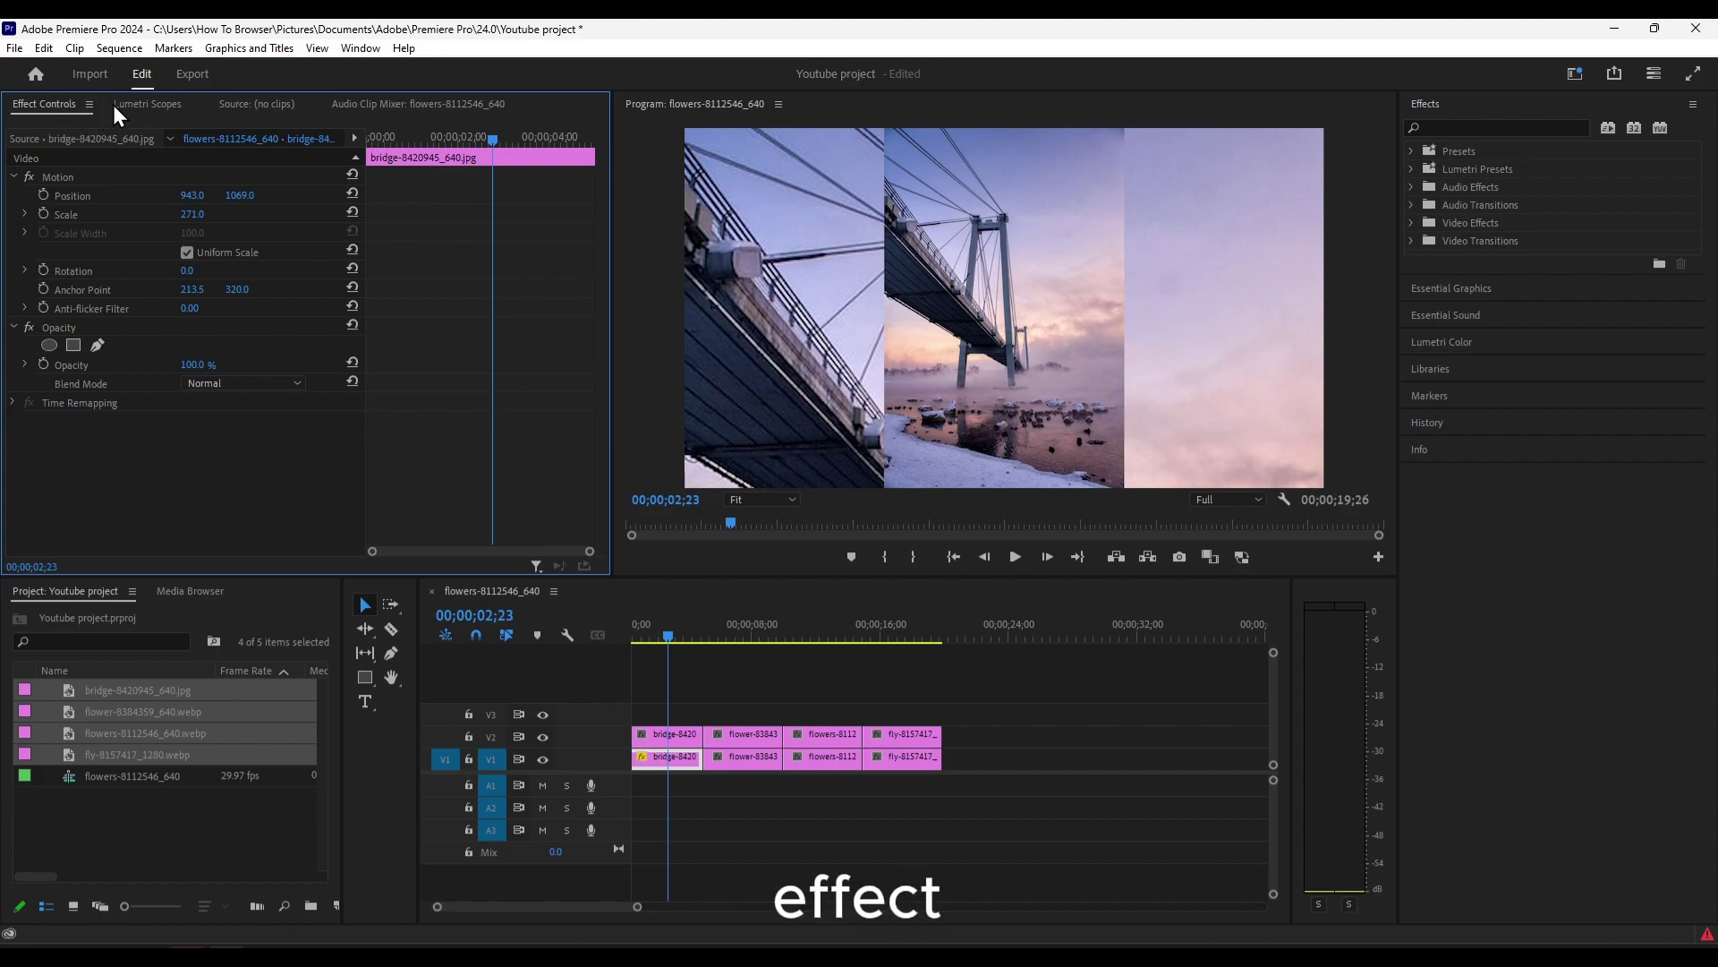
{"action": "left_click", "coordinate": [358, 50]}
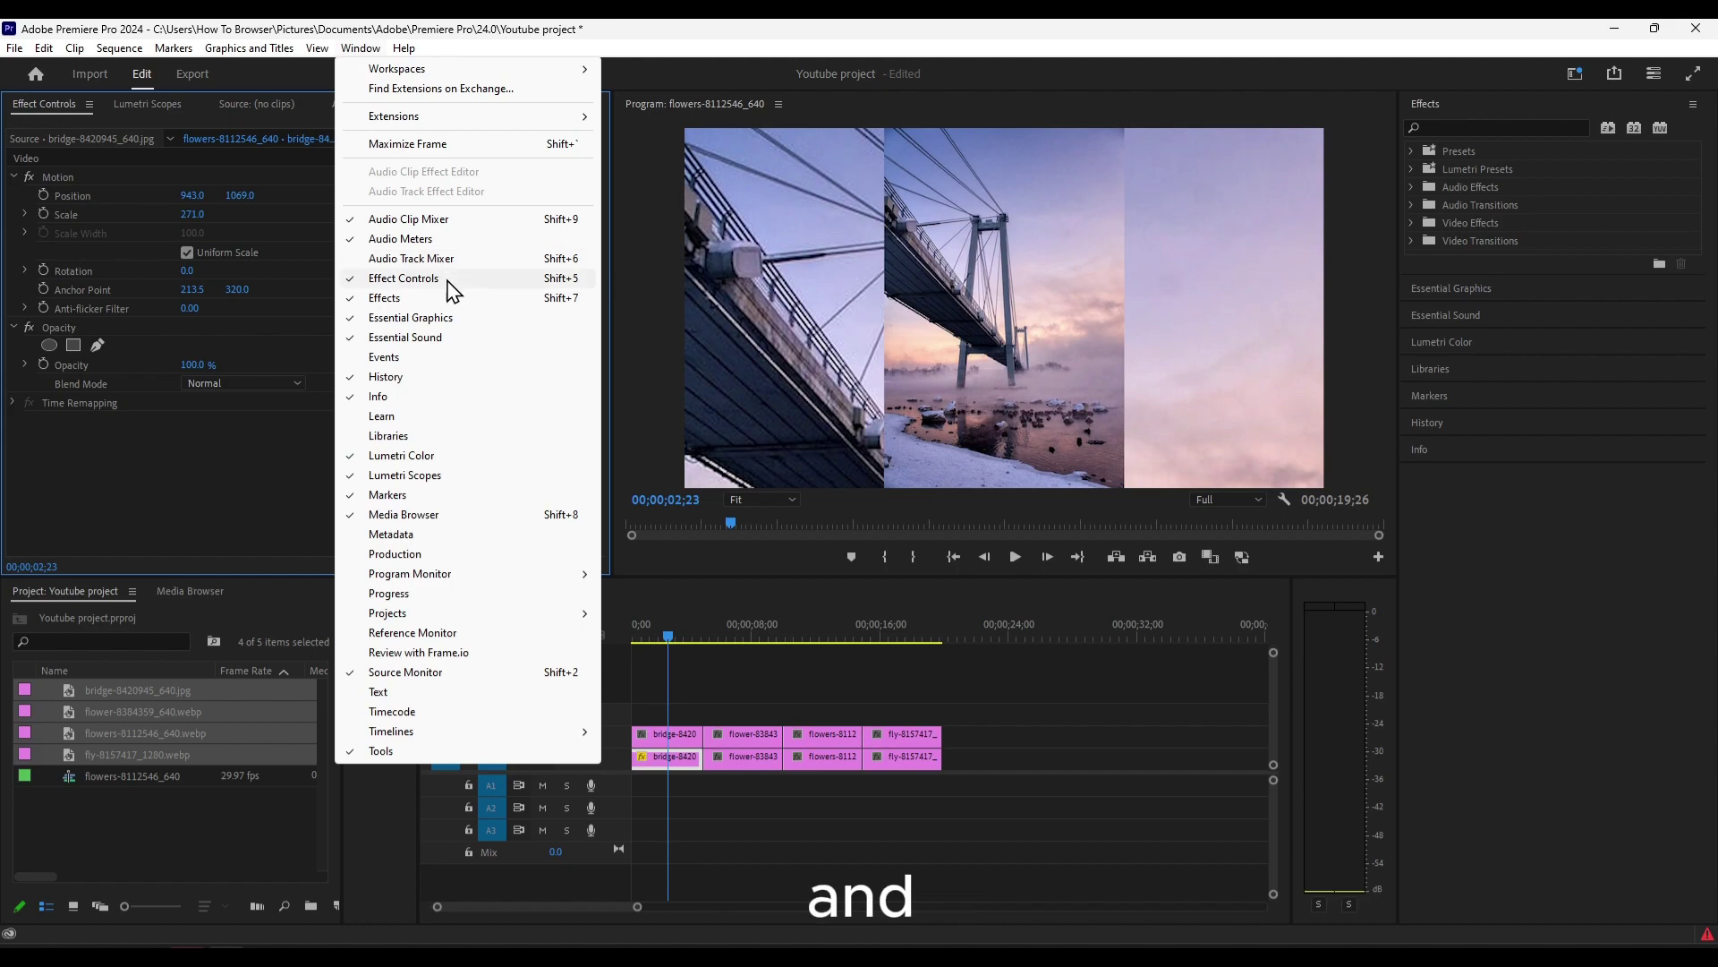
{"action": "left_click", "coordinate": [383, 298]}
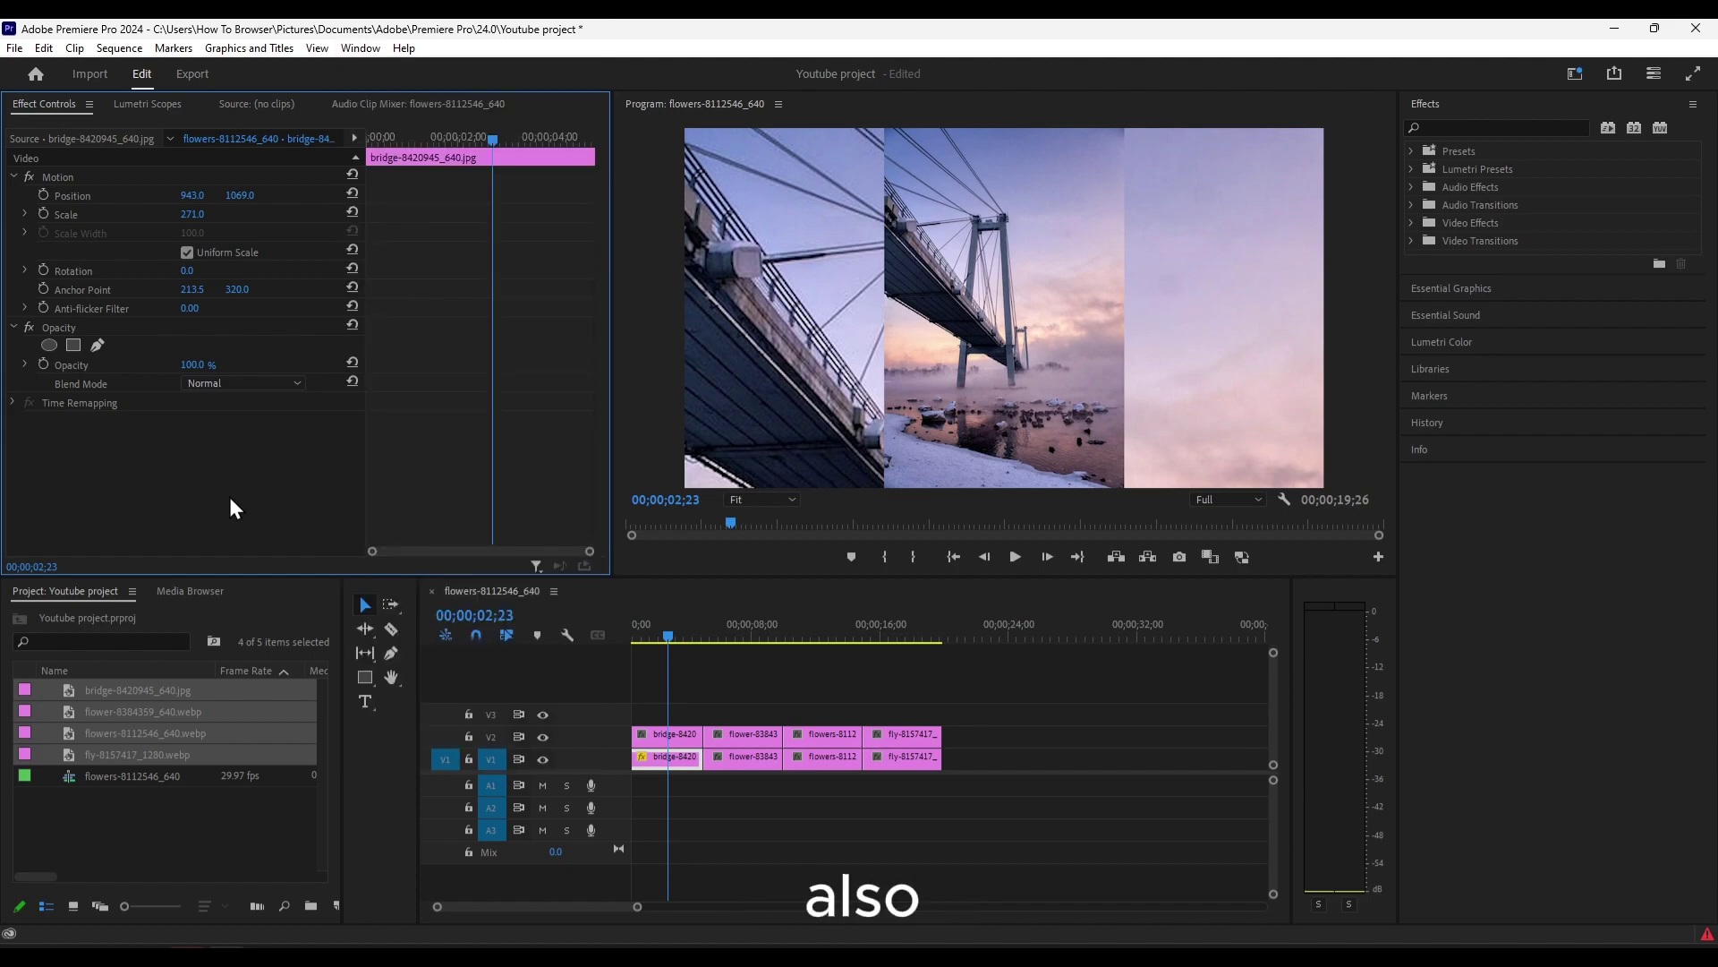
{"action": "left_click", "coordinate": [689, 714]}
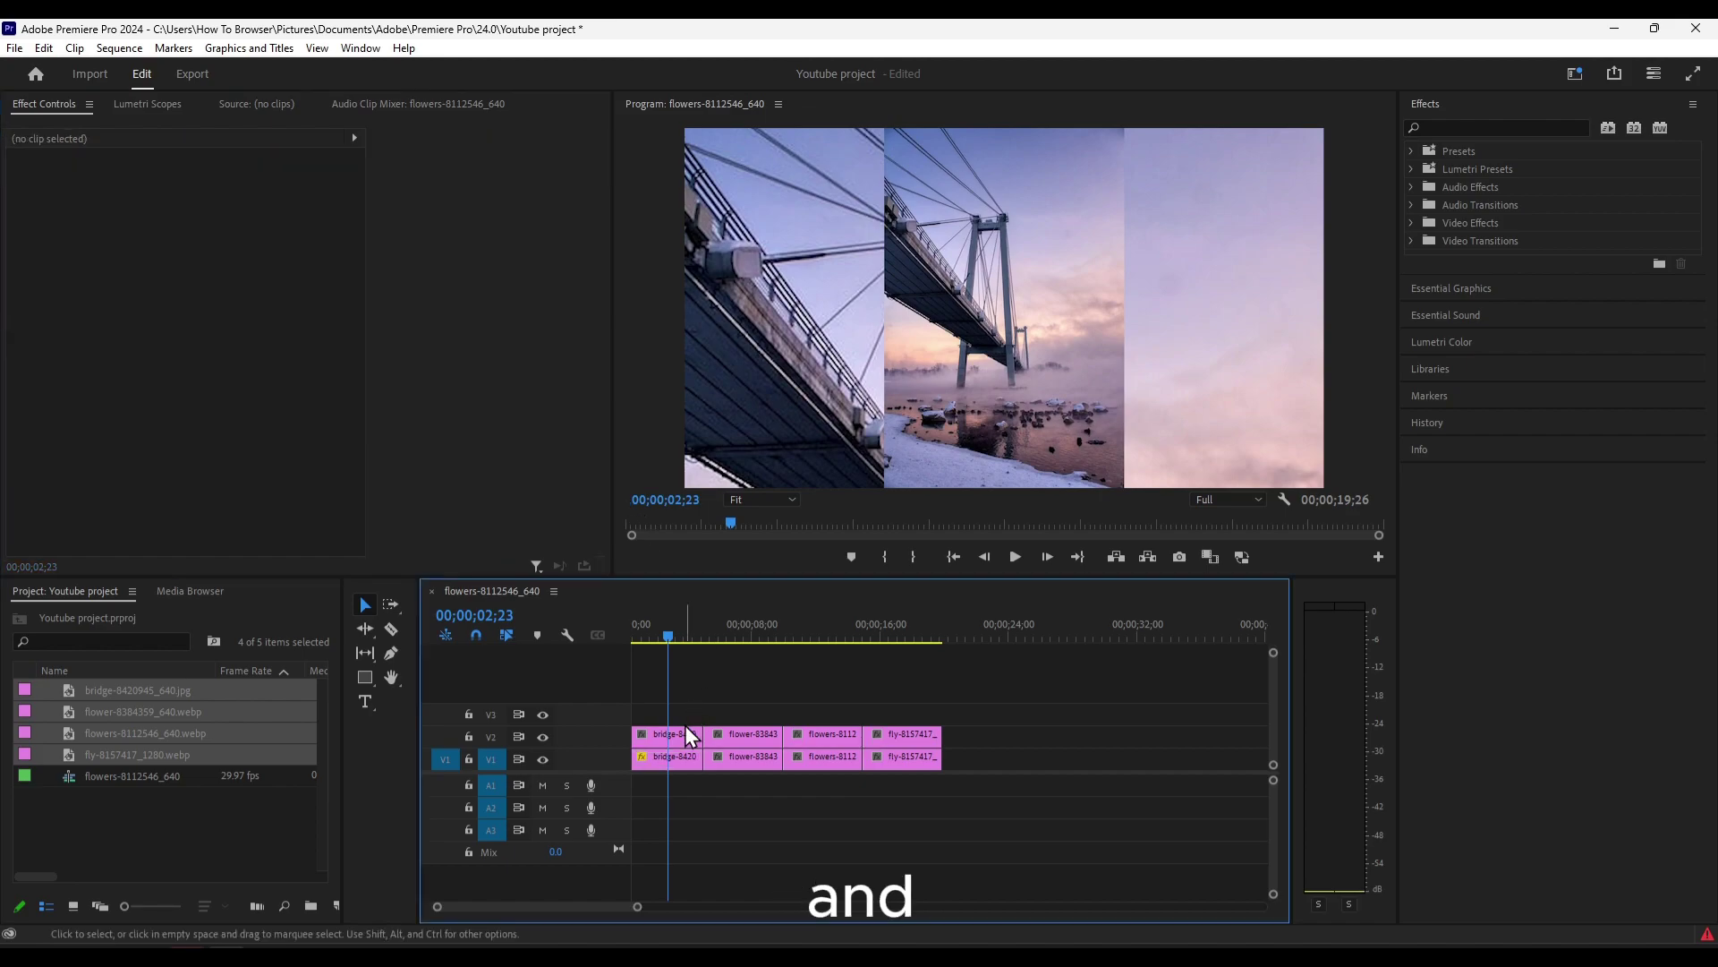
{"action": "left_click", "coordinate": [686, 730]}
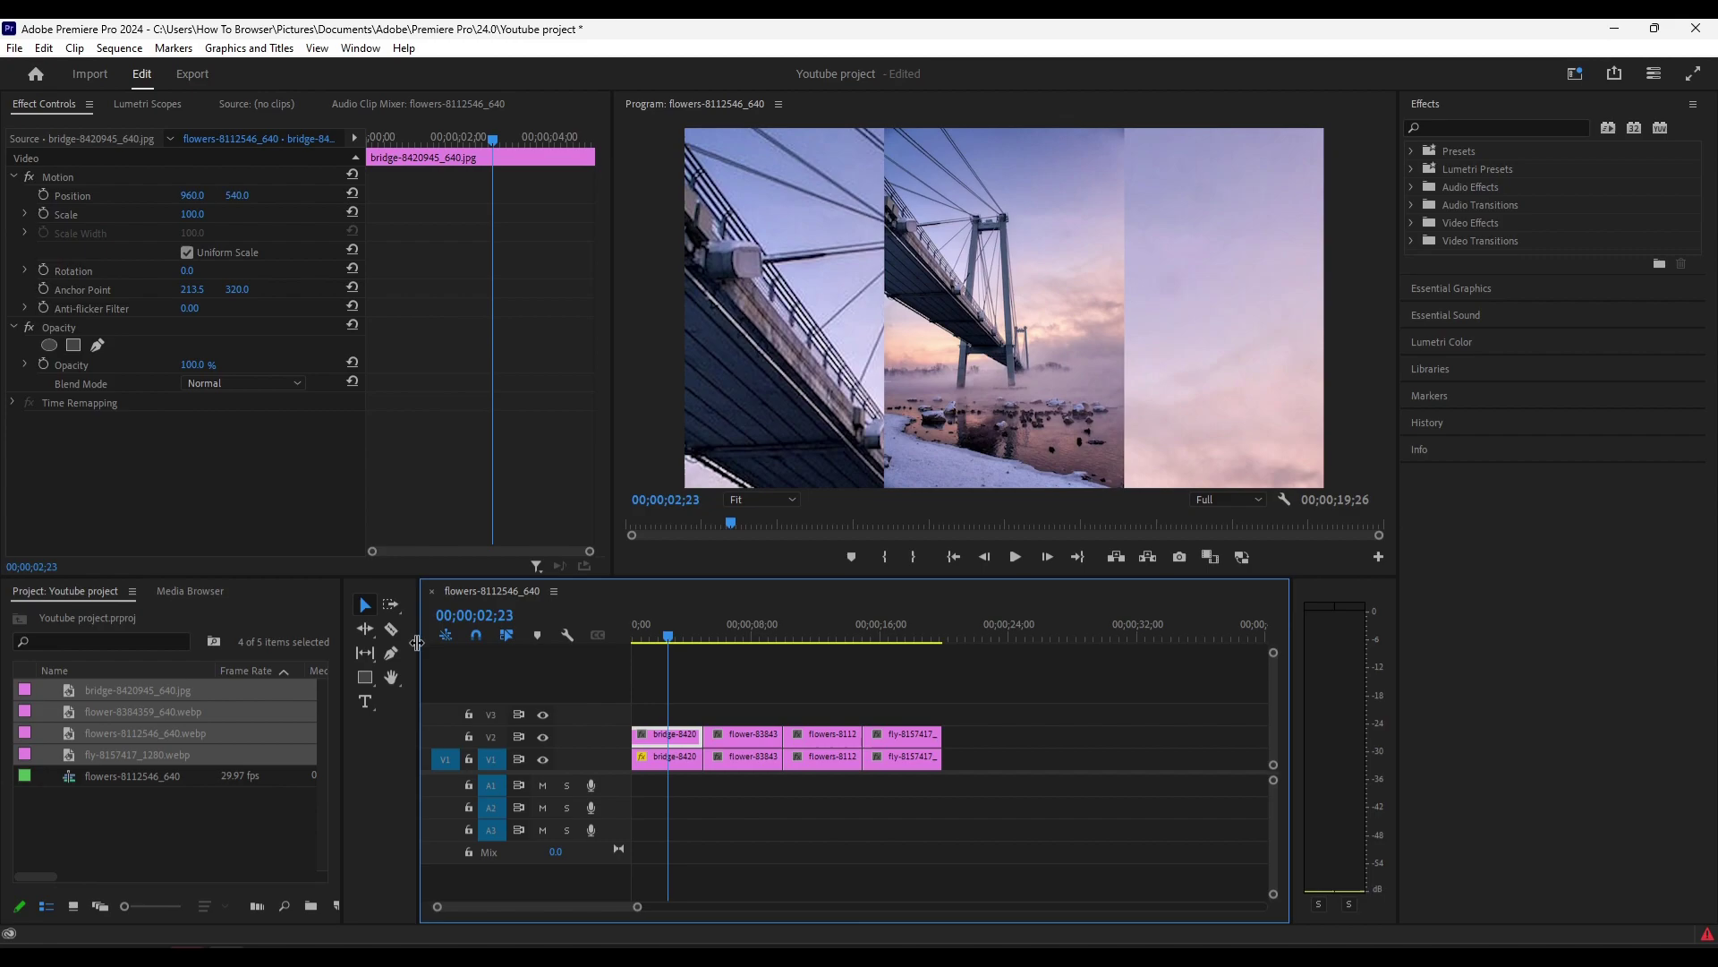
{"action": "left_click_drag", "start_coordinate": [417, 642], "coordinate": [370, 643]}
{"action": "left_click", "coordinate": [132, 592]}
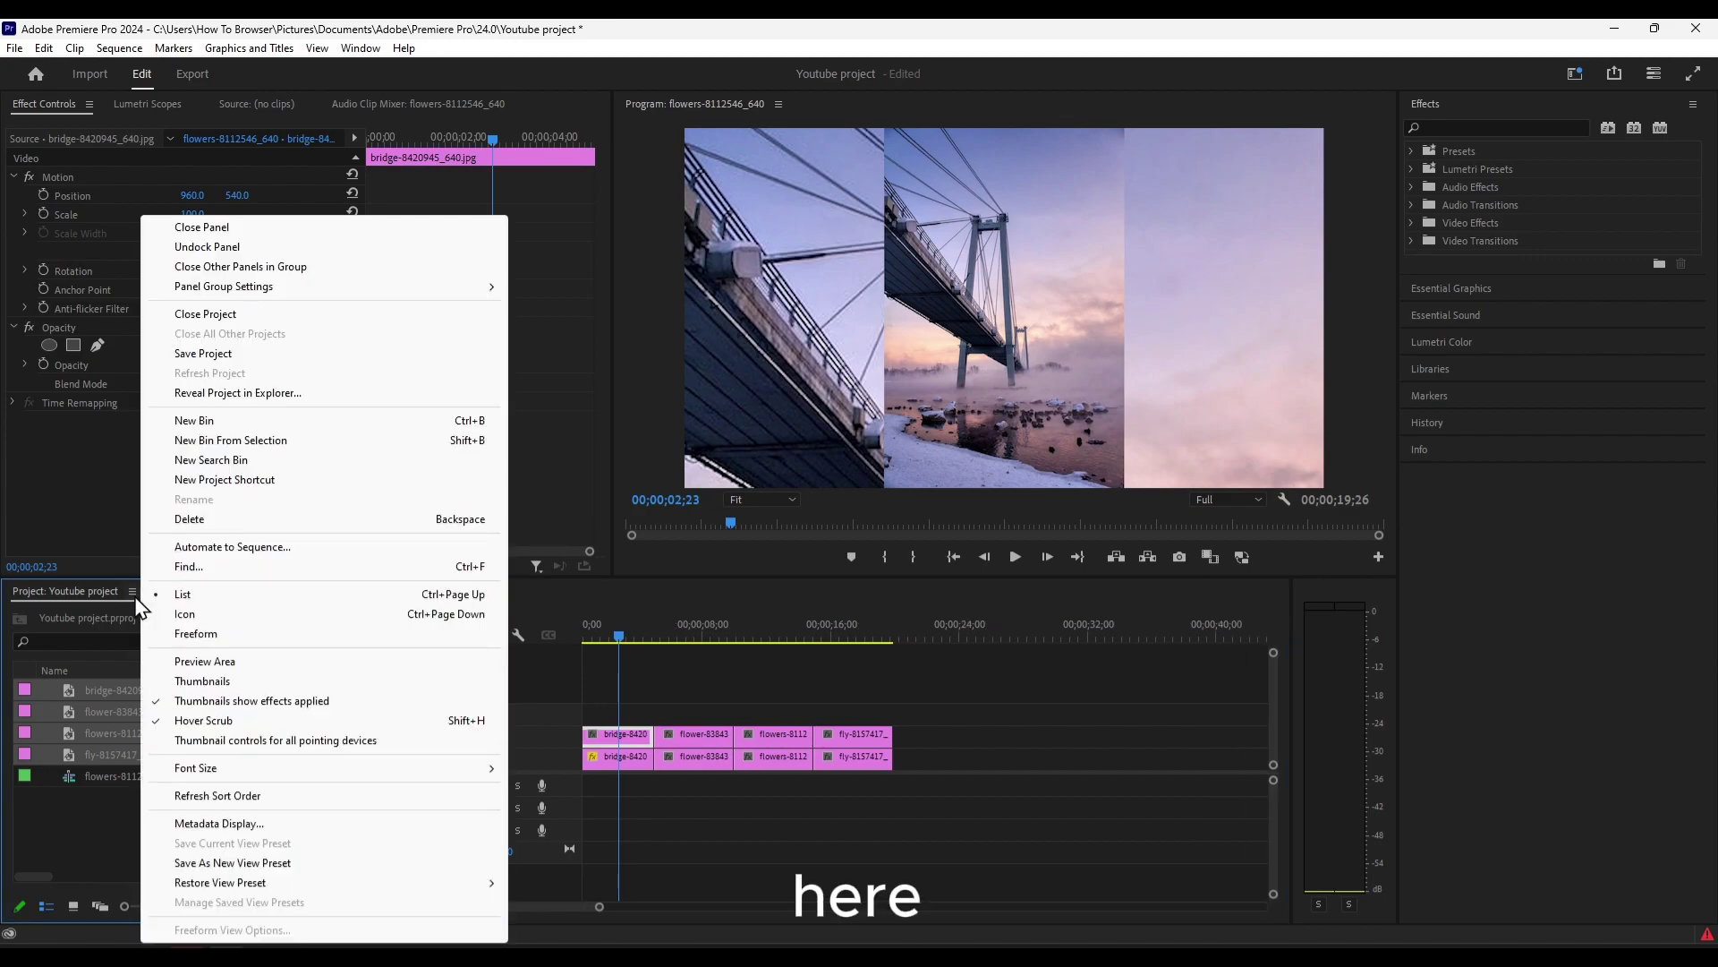
{"action": "left_click", "coordinate": [88, 651]}
{"action": "left_click", "coordinate": [193, 593]}
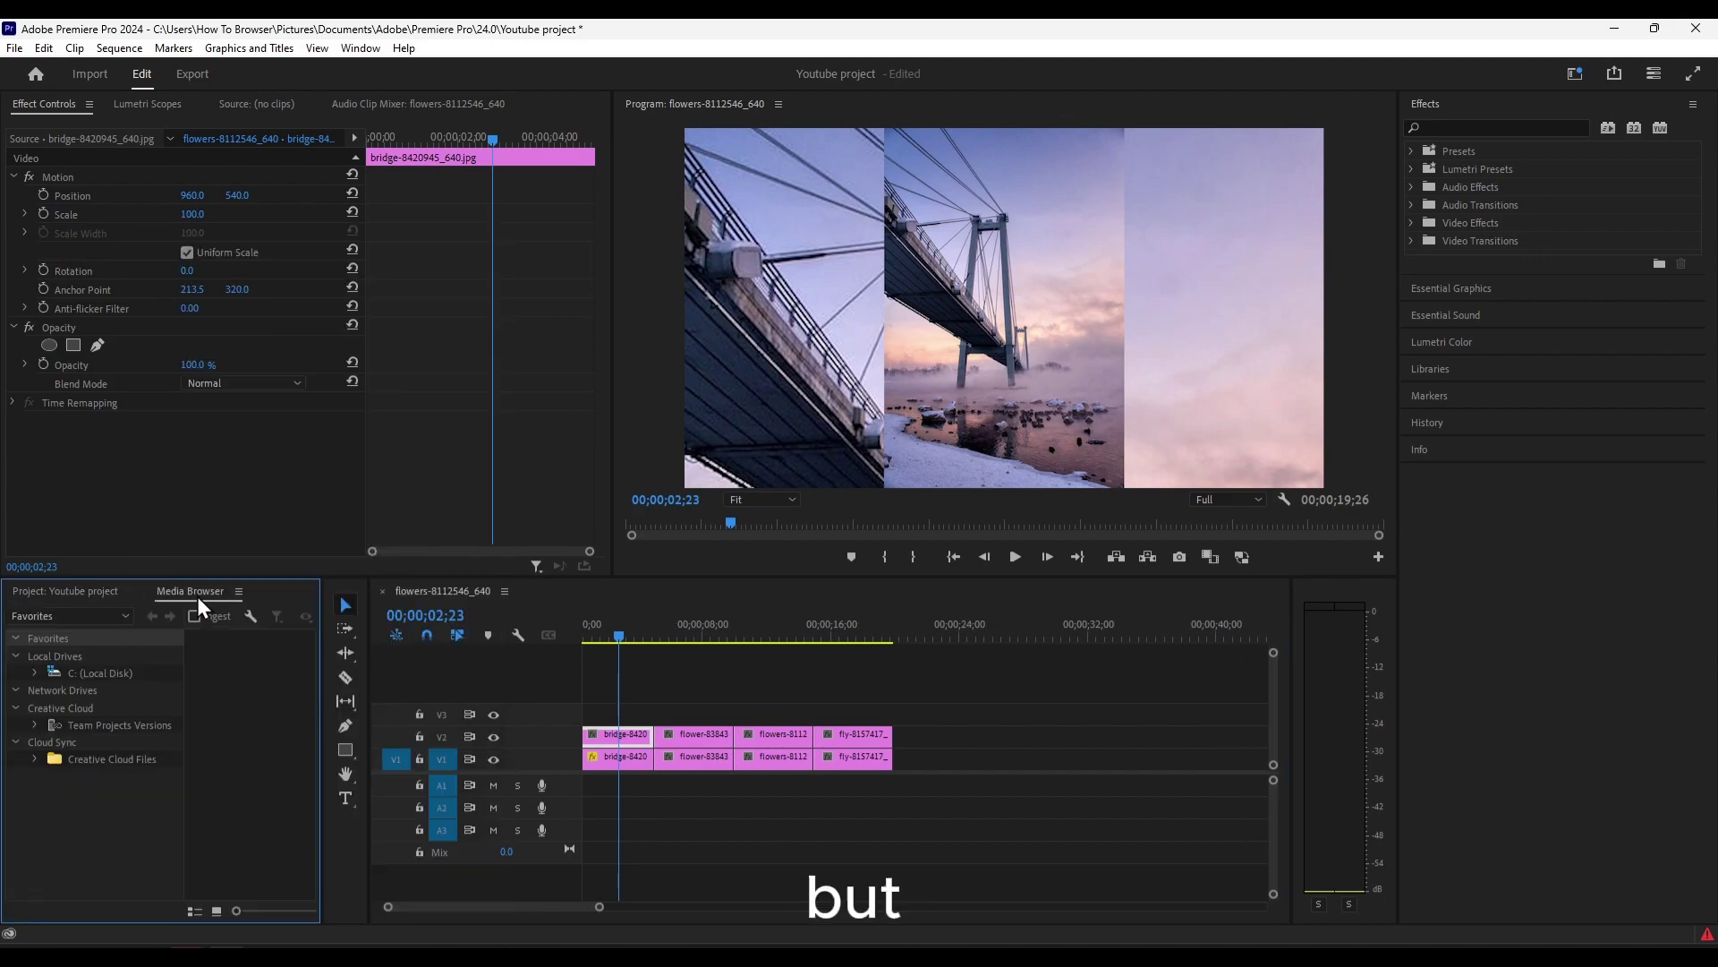
{"action": "left_click", "coordinate": [358, 50]}
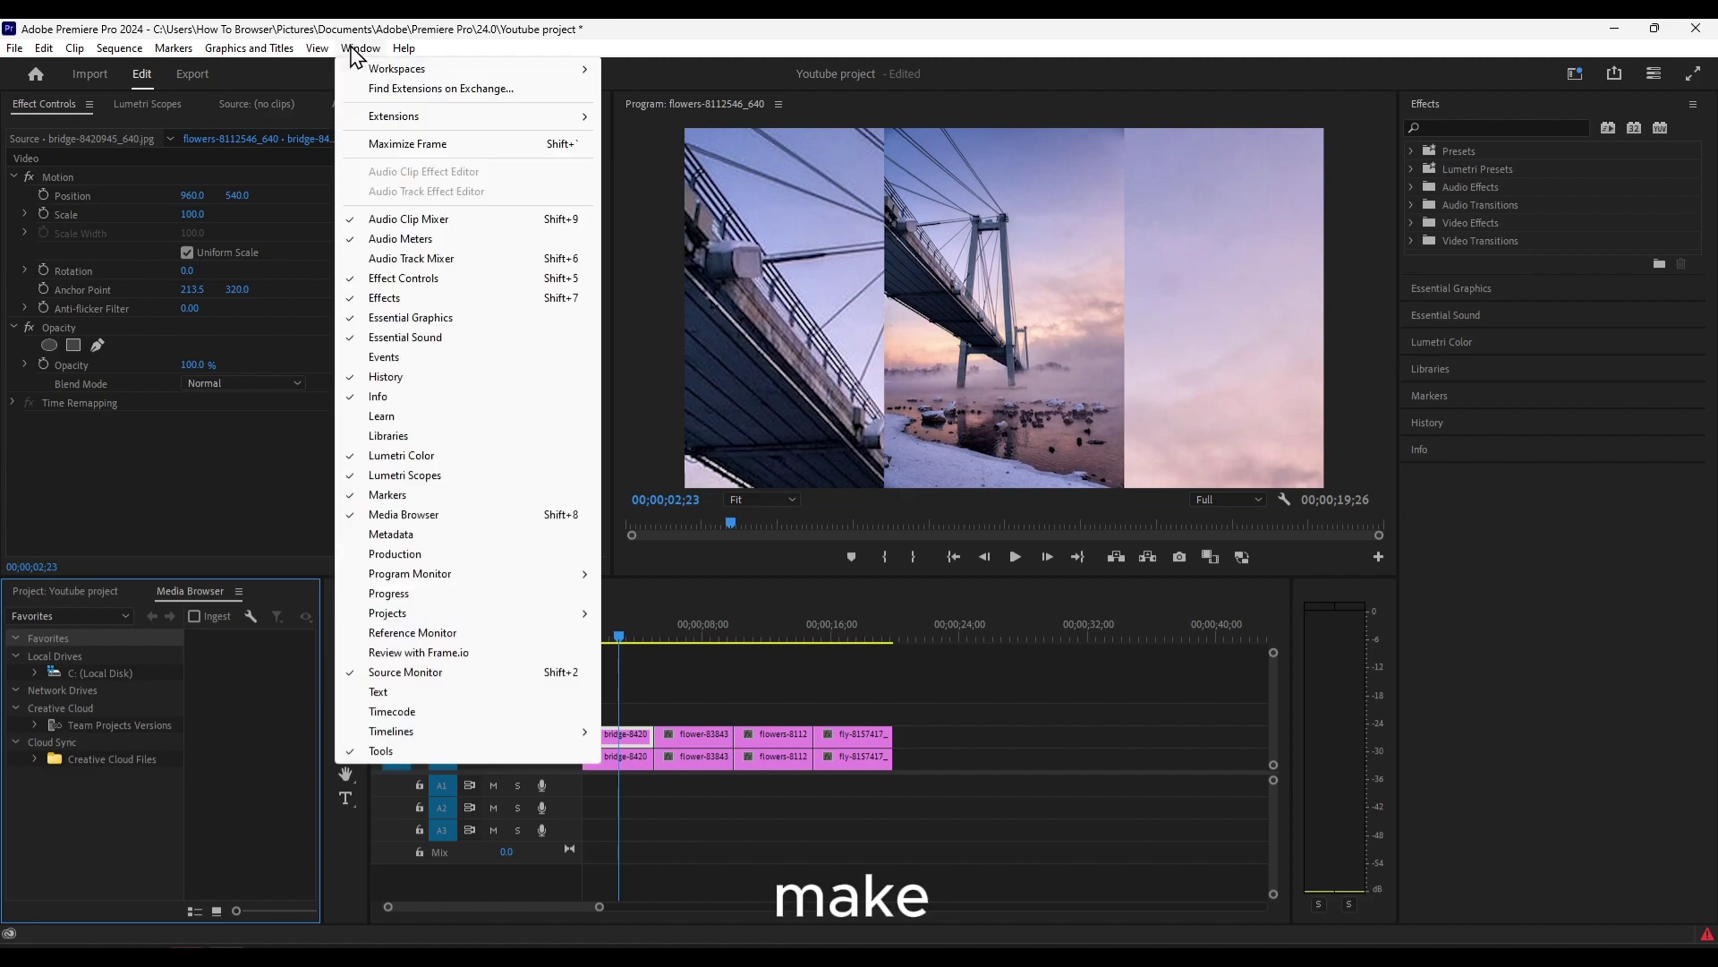
{"action": "left_click", "coordinate": [354, 53]}
{"action": "left_click", "coordinate": [98, 592]}
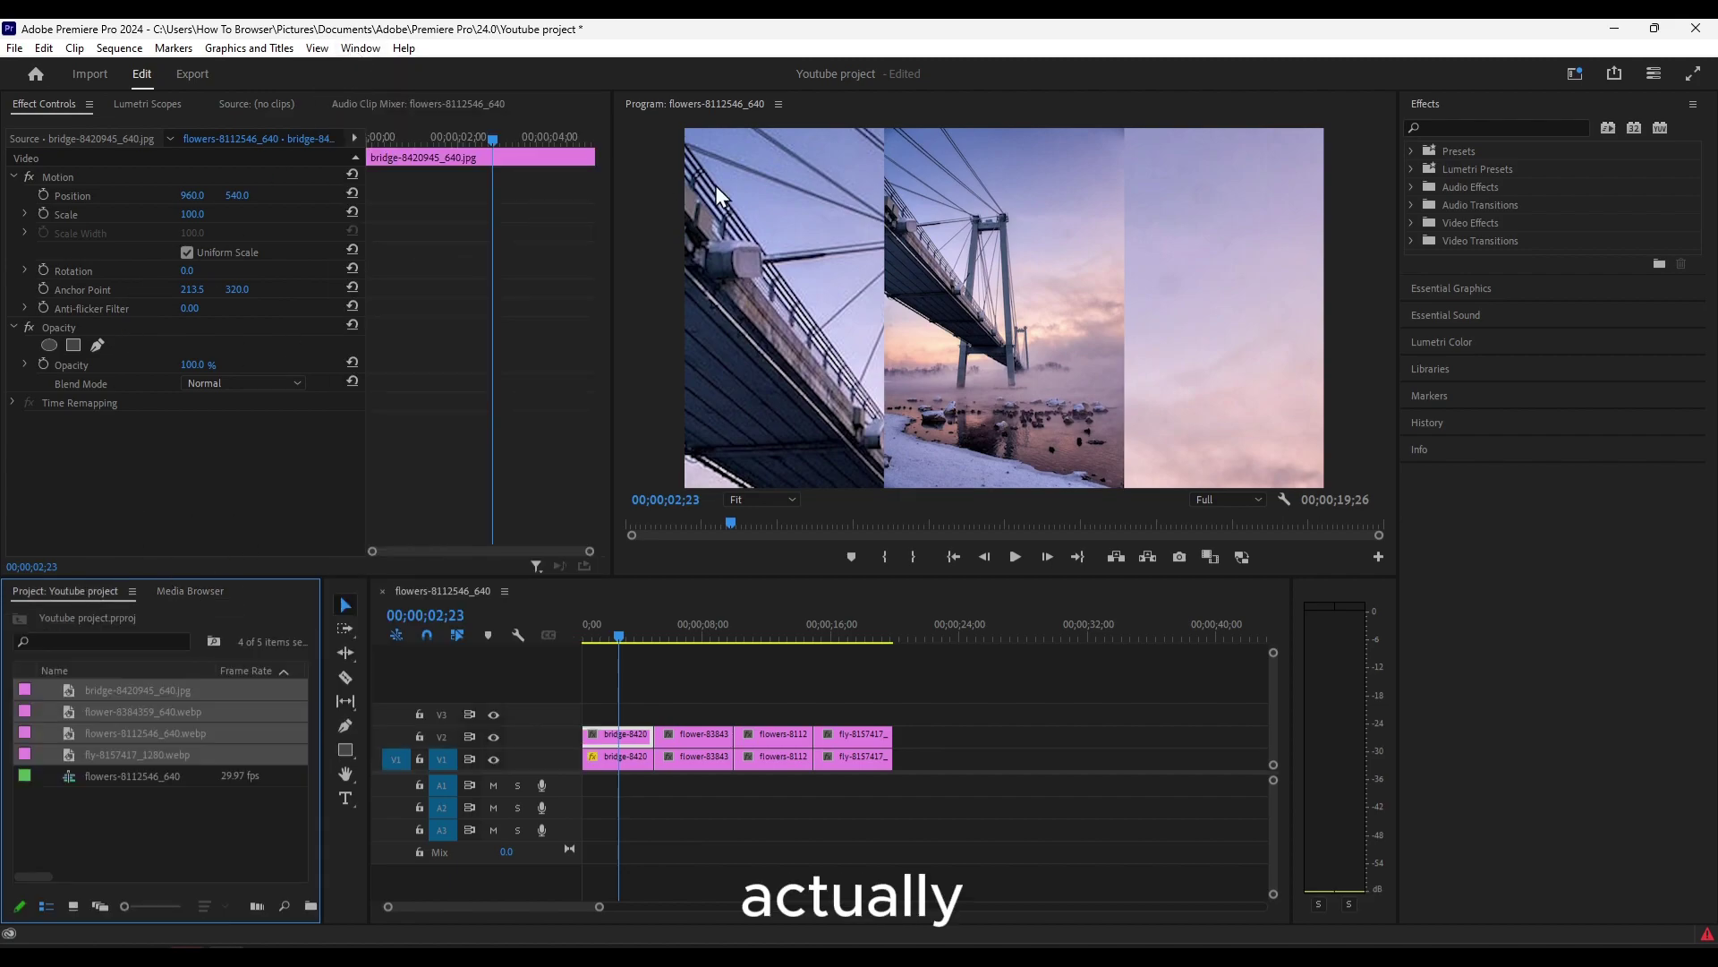
Step: Reset the current workspace to its saved layout and switch to the Editing workspace
{"action": "left_click", "coordinate": [361, 49]}
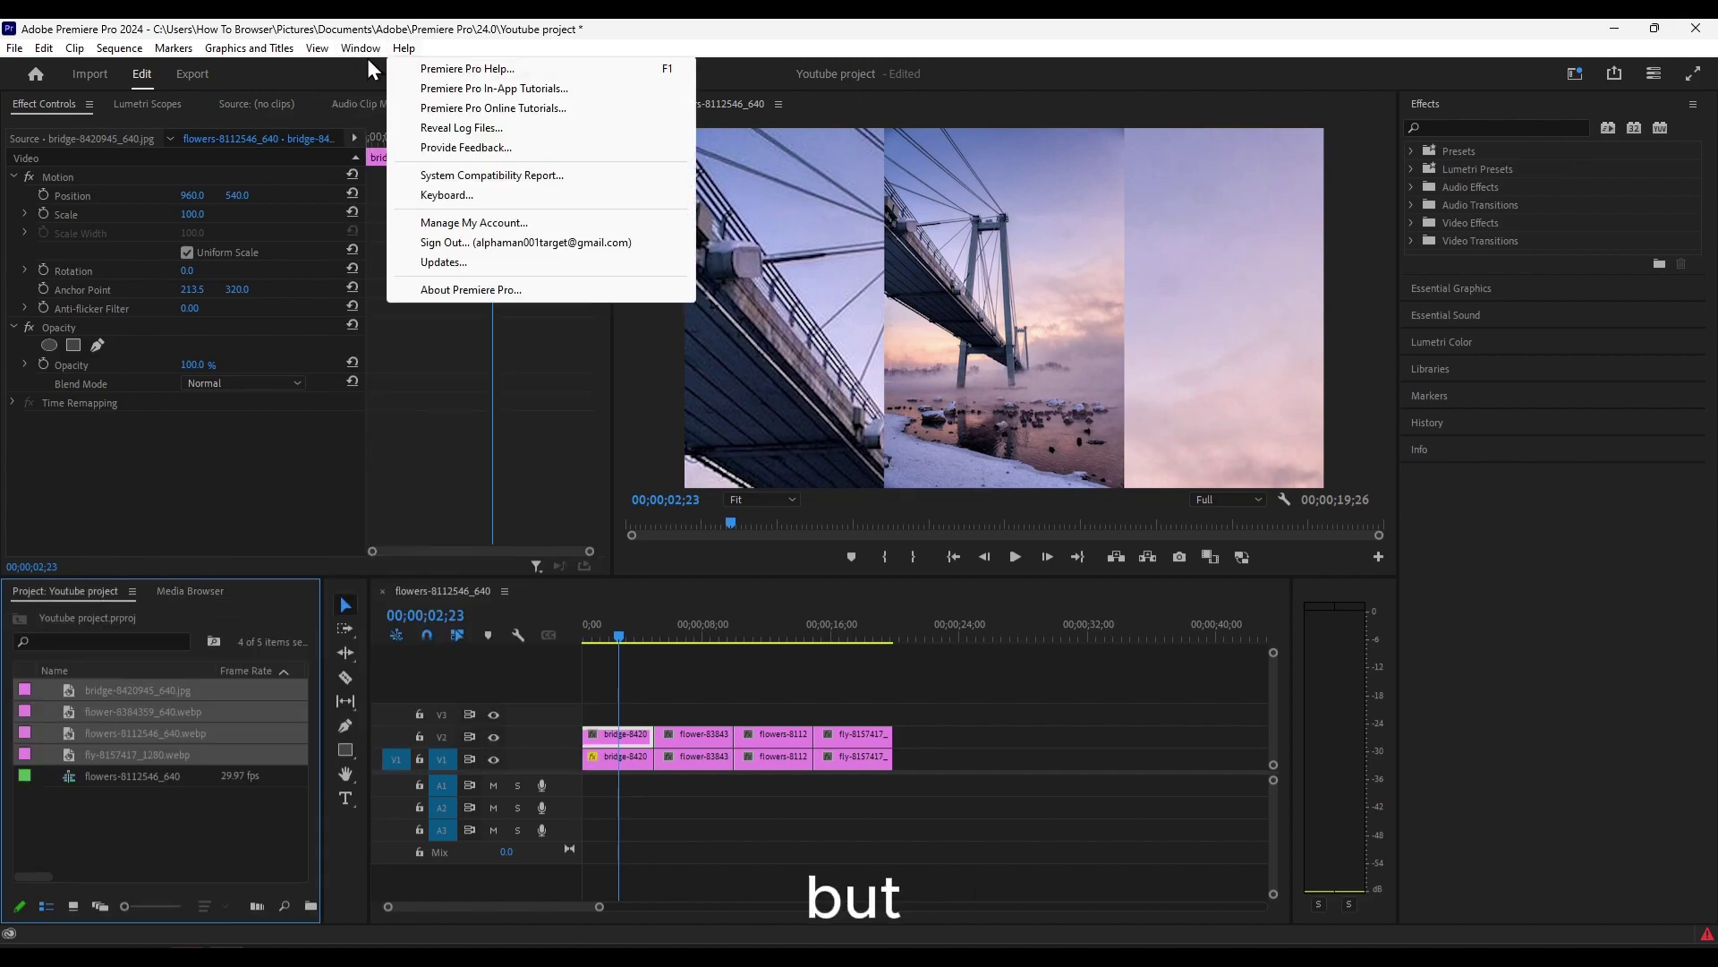
{"action": "mouse_move", "coordinate": [537, 69]}
{"action": "left_click", "coordinate": [680, 372]}
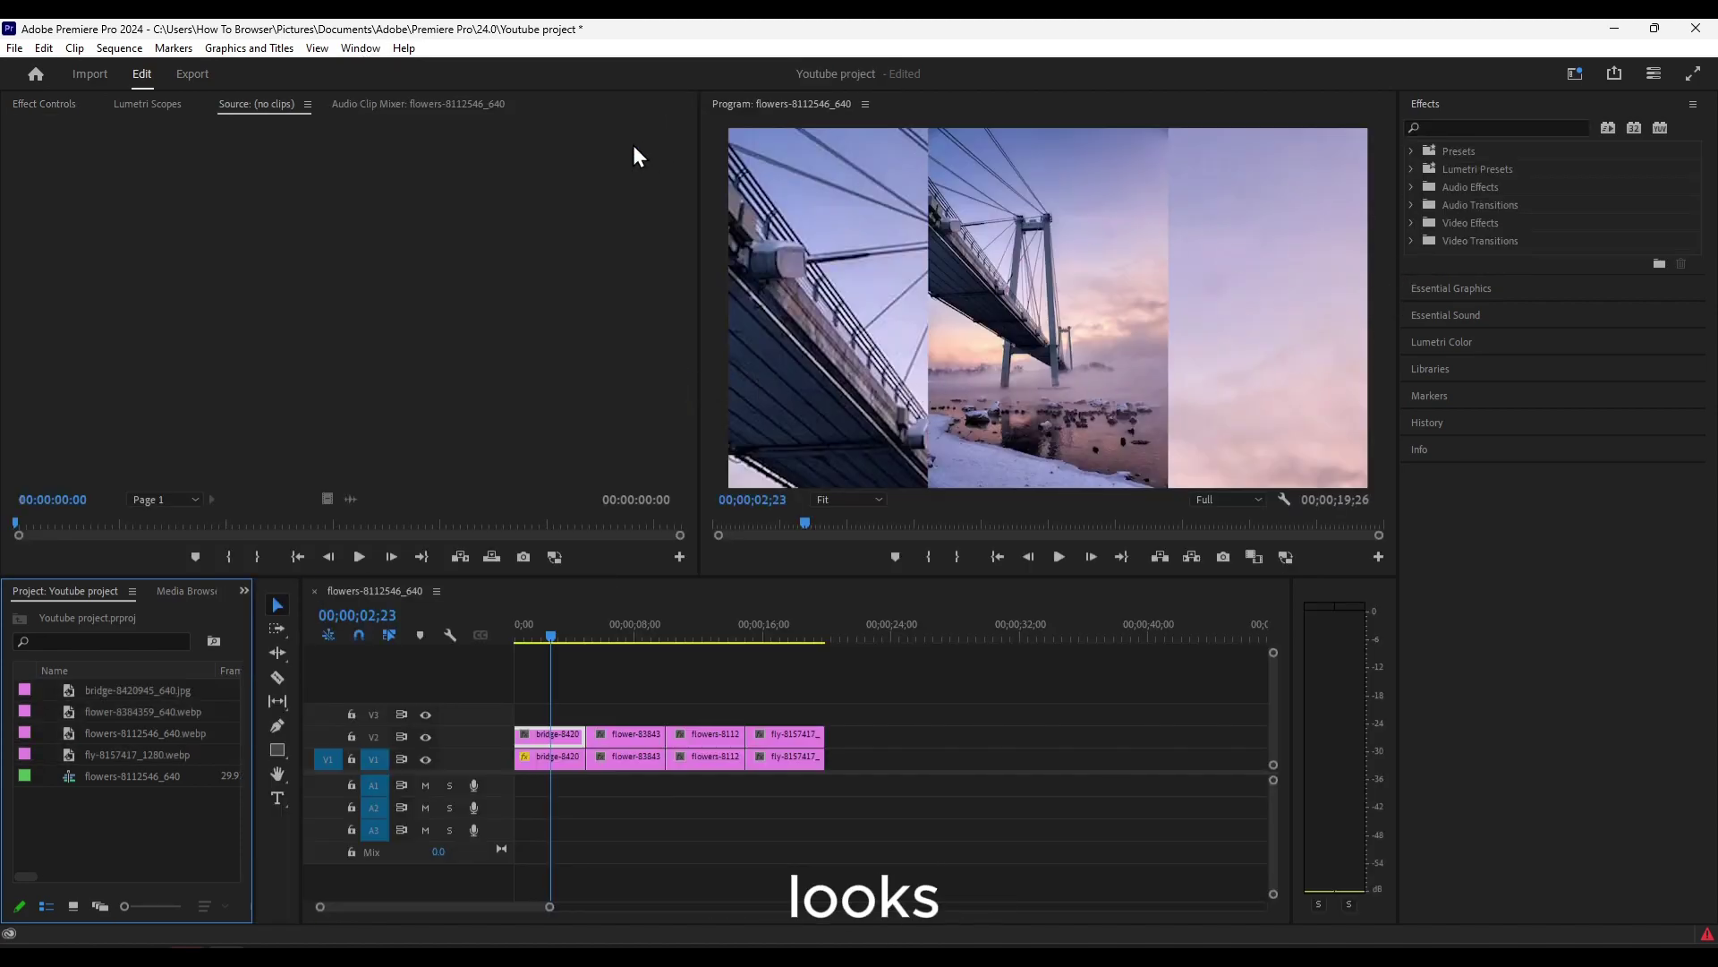
{"action": "left_click", "coordinate": [361, 49]}
{"action": "mouse_move", "coordinate": [379, 72]}
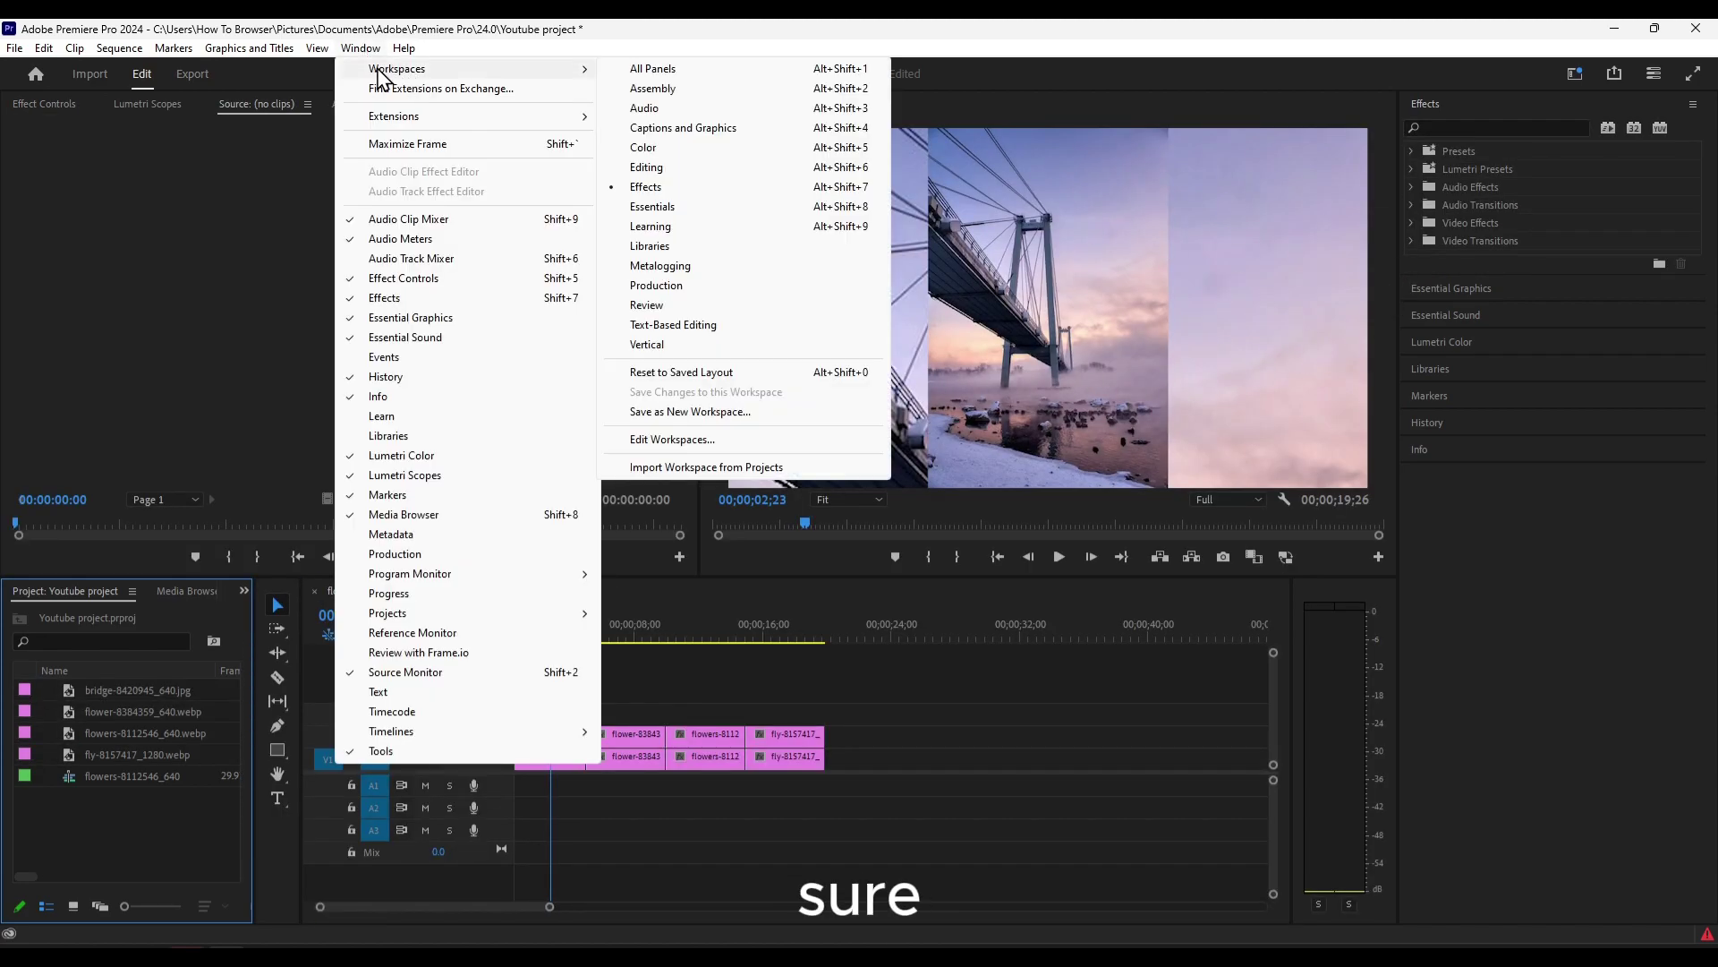
{"action": "left_click", "coordinate": [675, 170]}
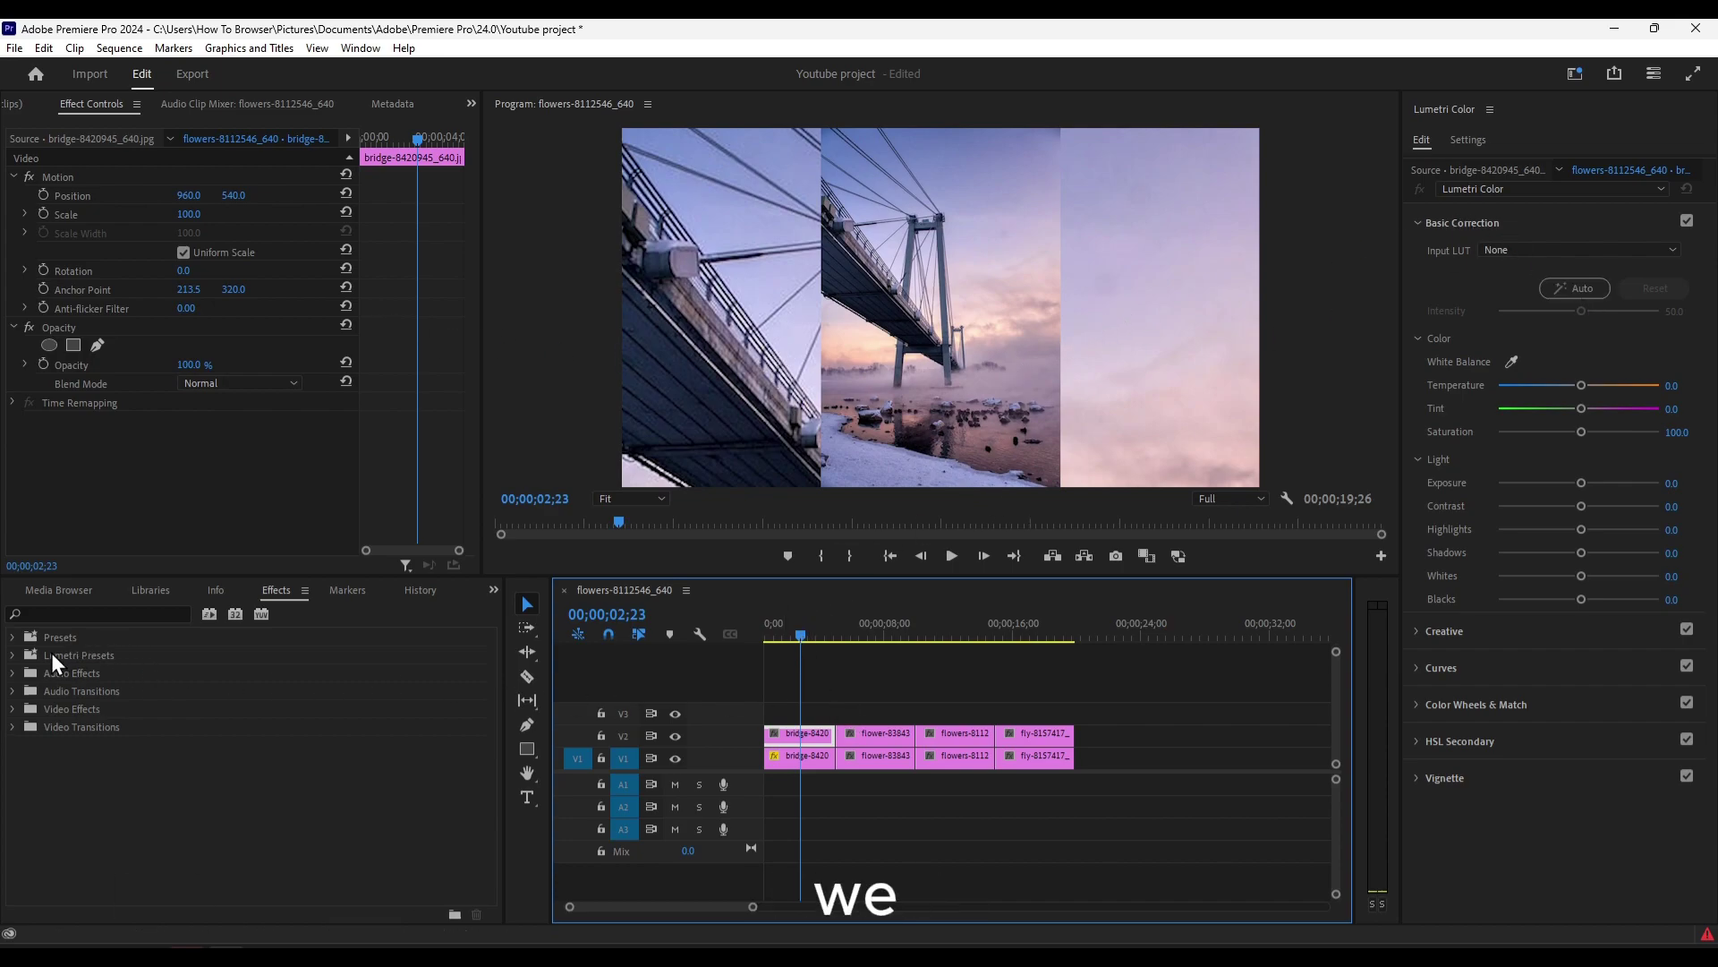
Step: Search the effects for "blur" and find the Blur & Sharpen group under Video Effects
{"action": "left_click", "coordinate": [85, 614]}
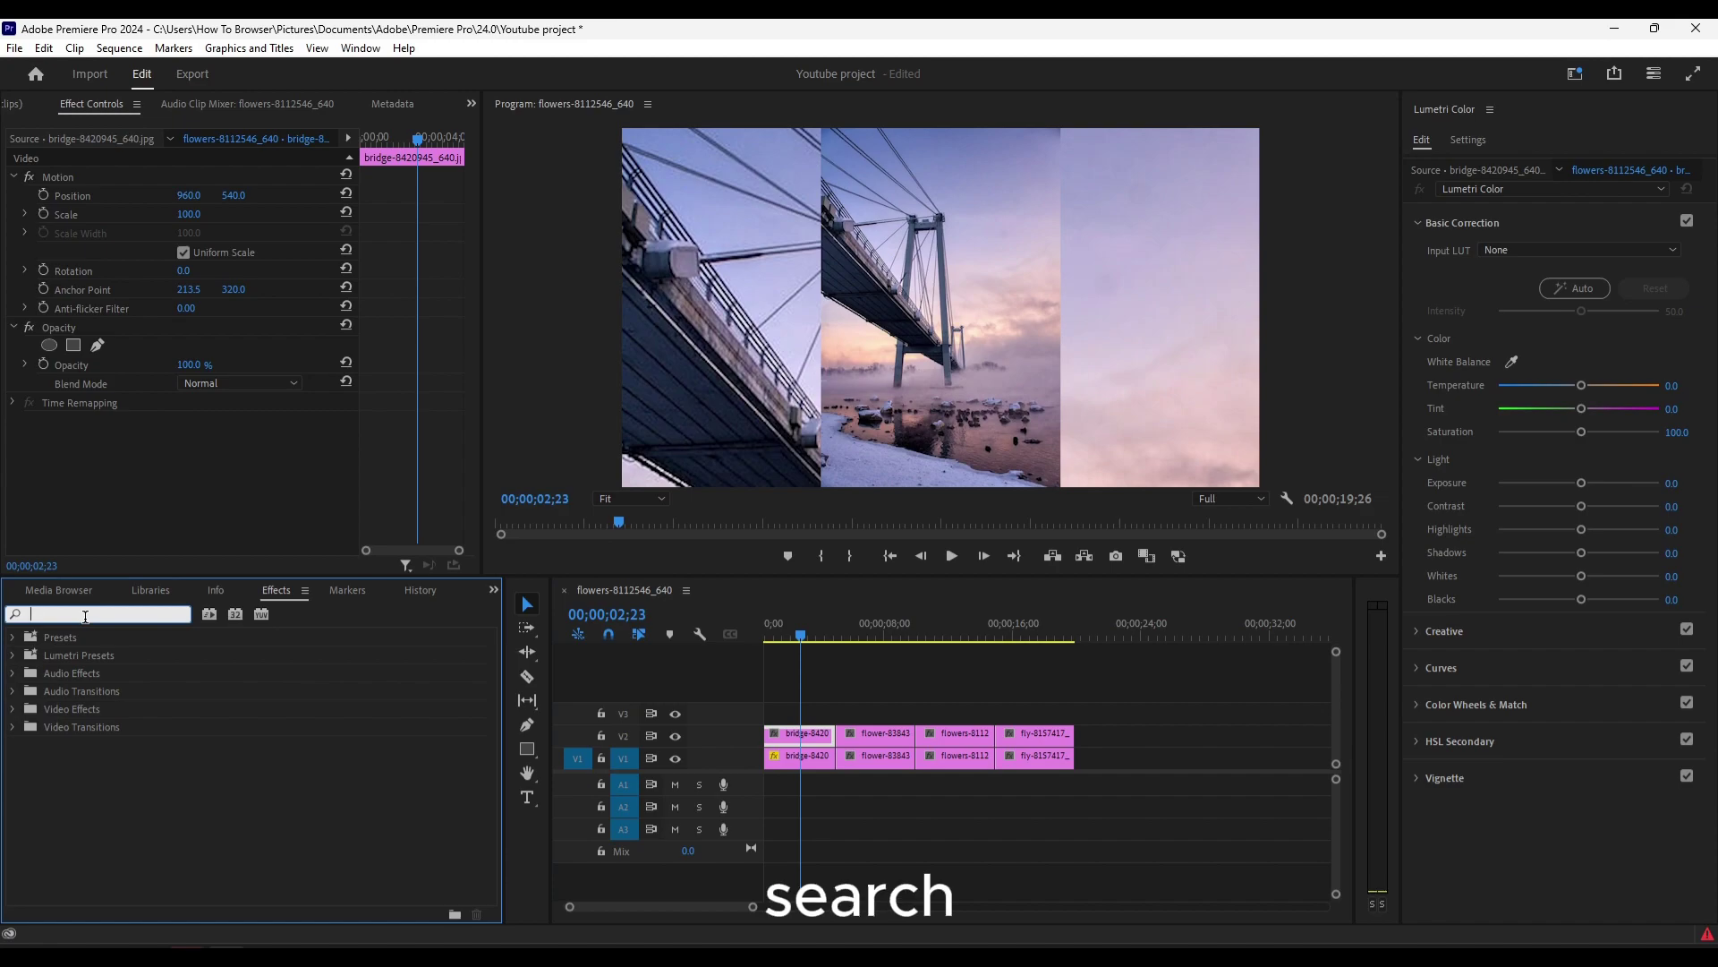
{"action": "type", "text": "blur"}
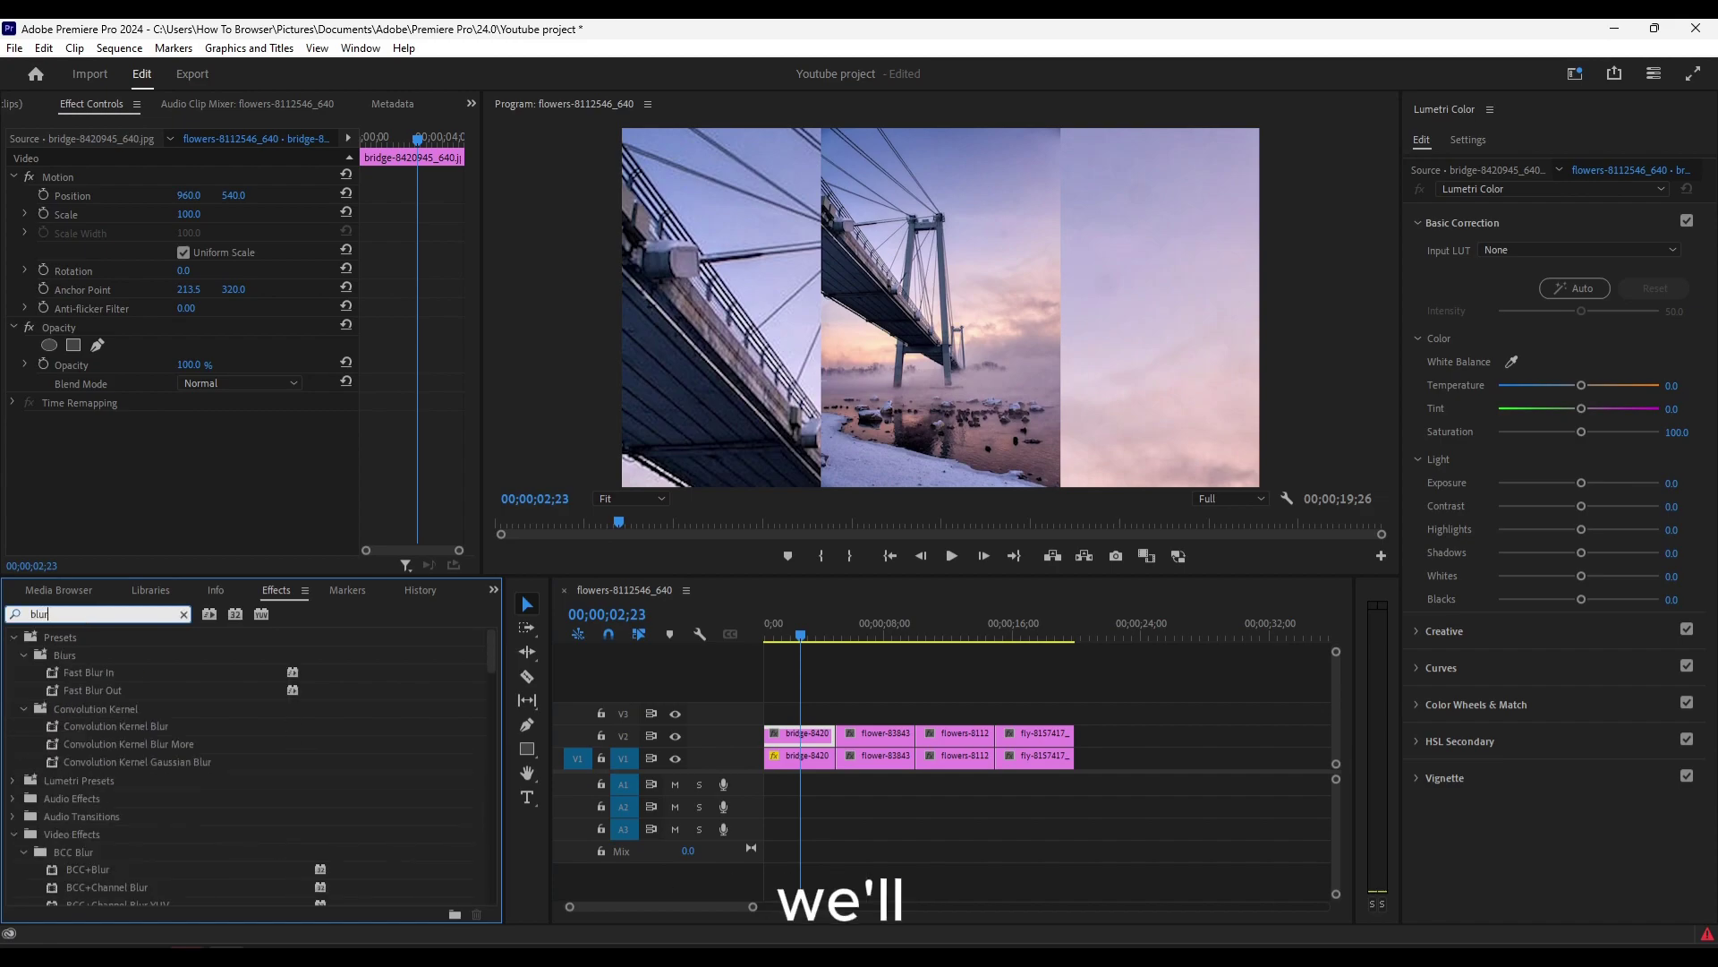
{"action": "scroll", "coordinate": [161, 696], "scroll_direction": "down", "scroll_amount": 1}
{"action": "scroll", "coordinate": [165, 694], "scroll_direction": "down", "scroll_amount": 6}
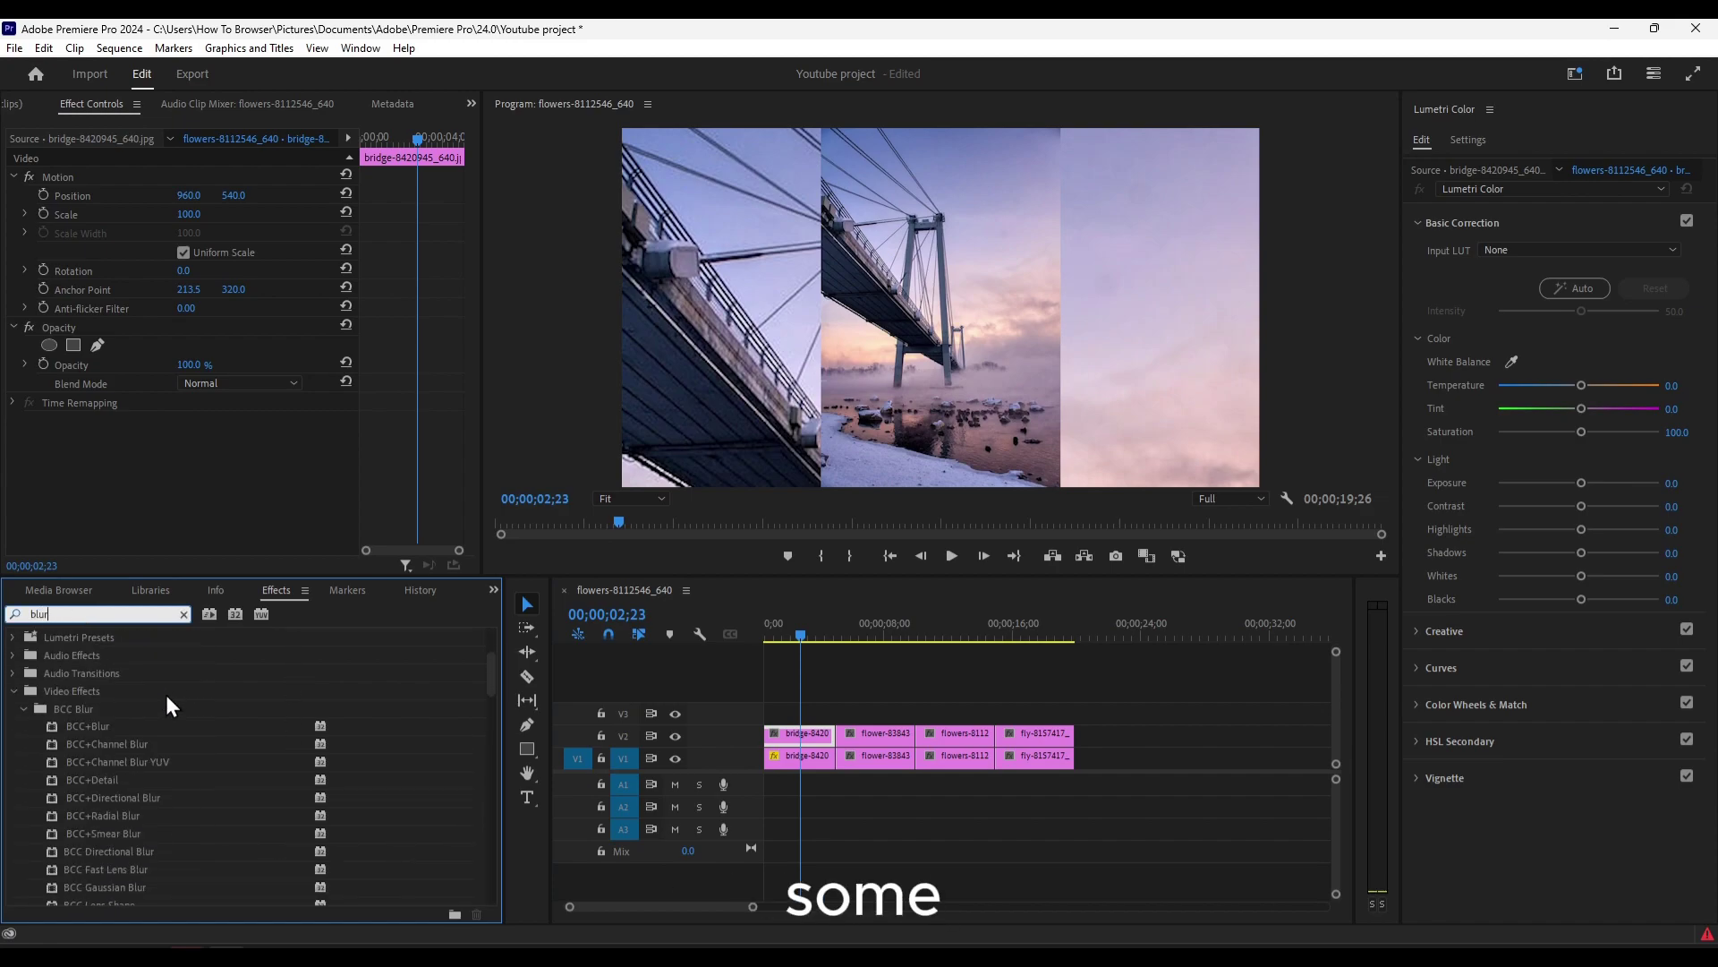
{"action": "scroll", "coordinate": [169, 690], "scroll_direction": "down", "scroll_amount": 10}
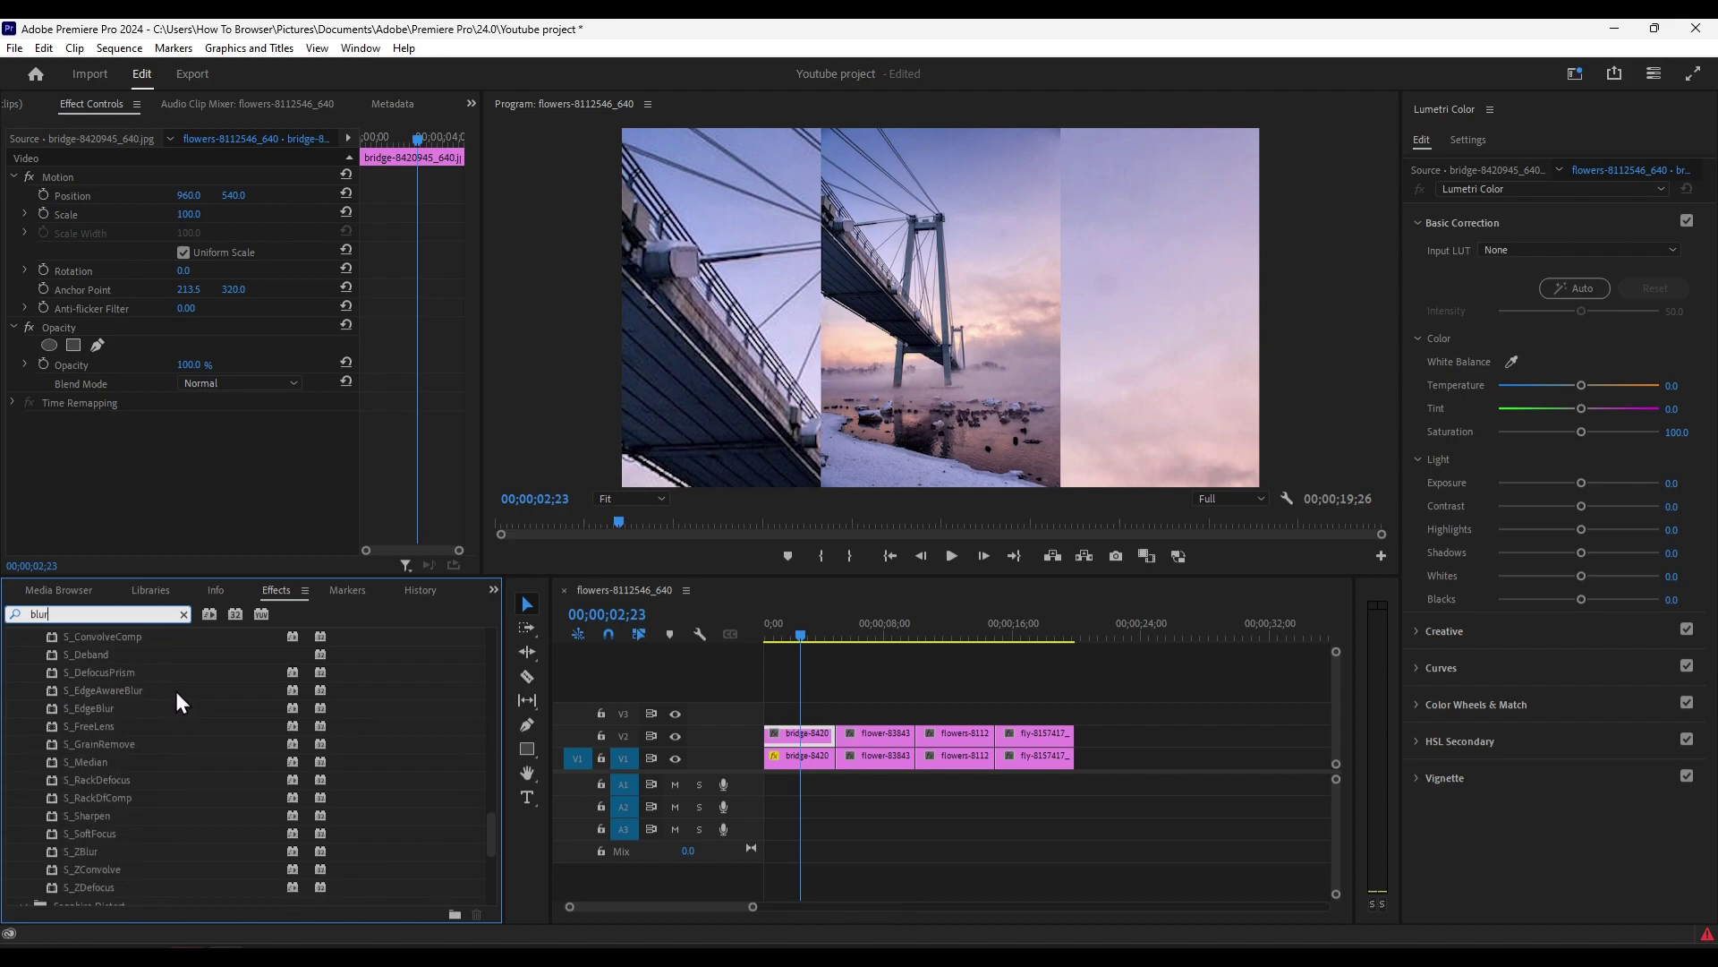
{"action": "scroll", "coordinate": [170, 690], "scroll_direction": "down", "scroll_amount": 2}
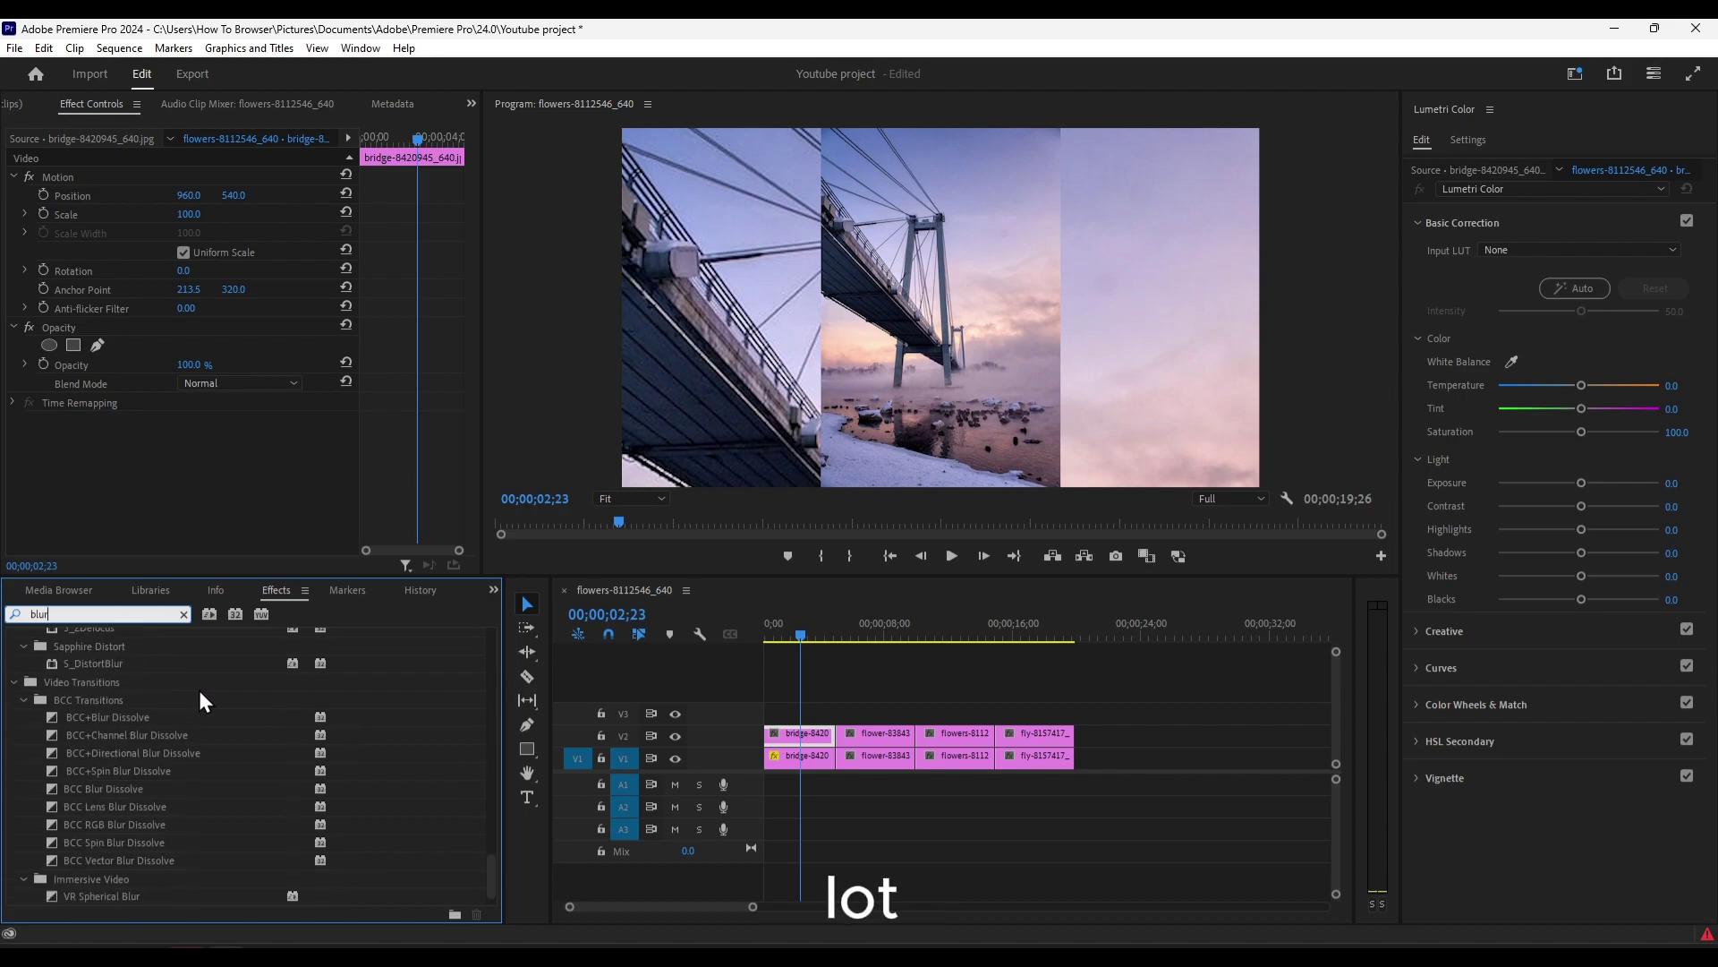
{"action": "scroll", "coordinate": [199, 690], "scroll_direction": "down", "scroll_amount": 1}
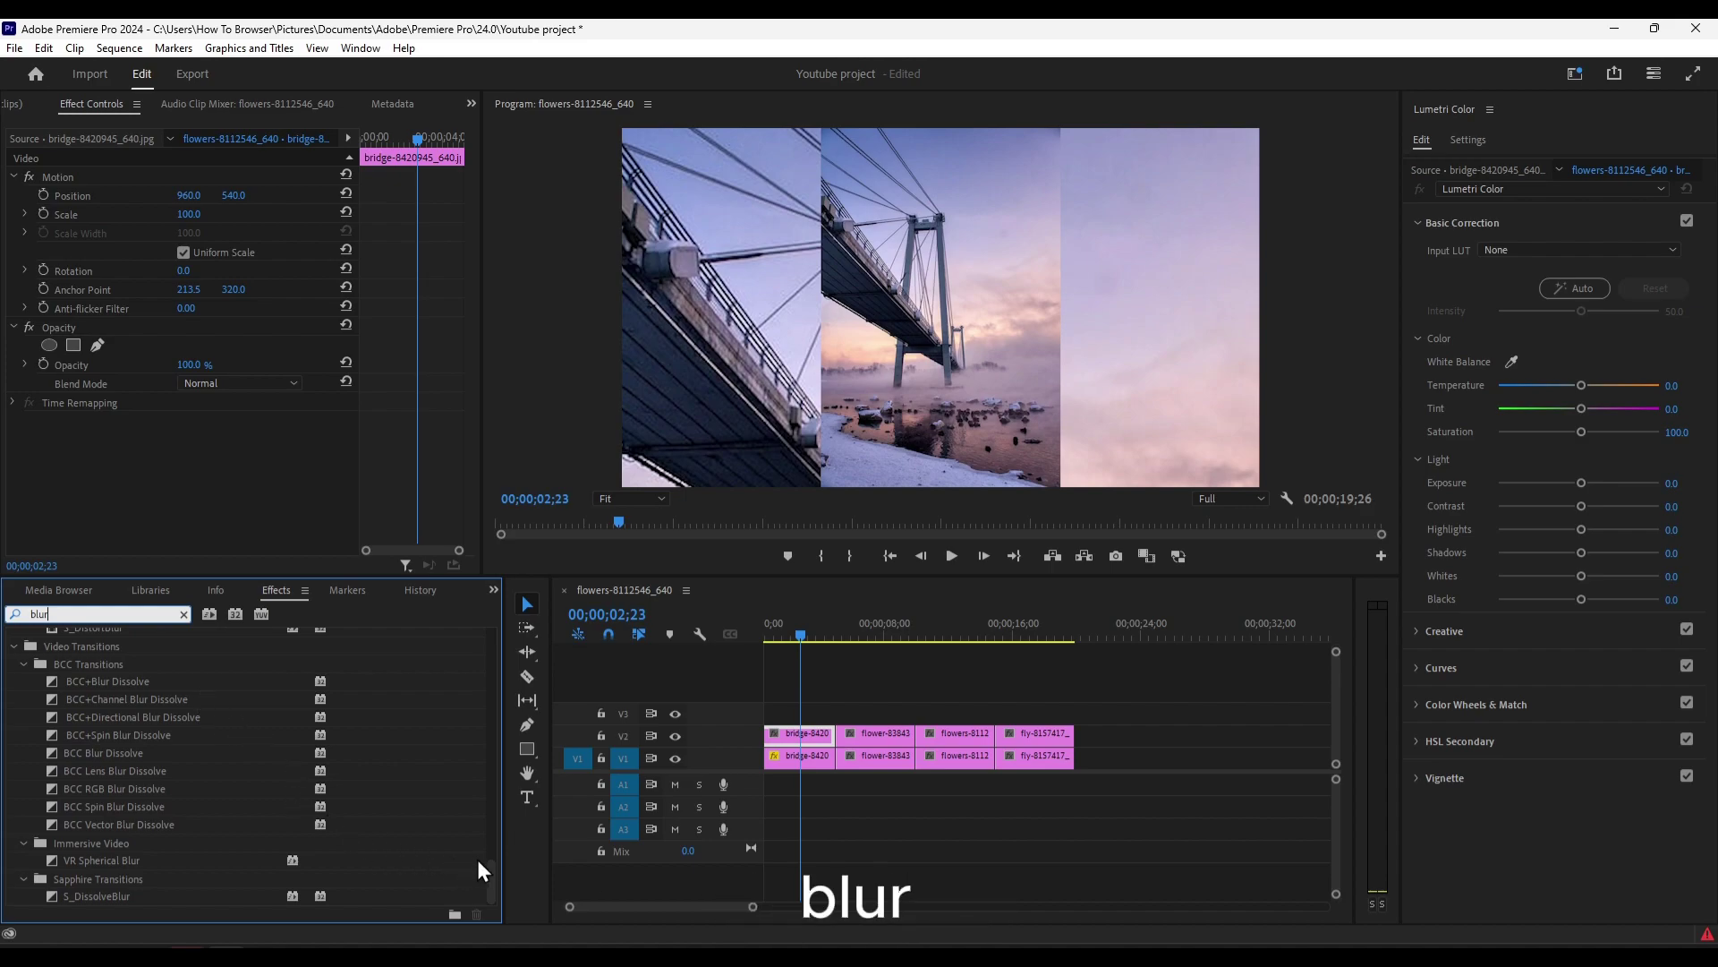
{"action": "left_click_drag", "start_coordinate": [489, 861], "coordinate": [480, 759]}
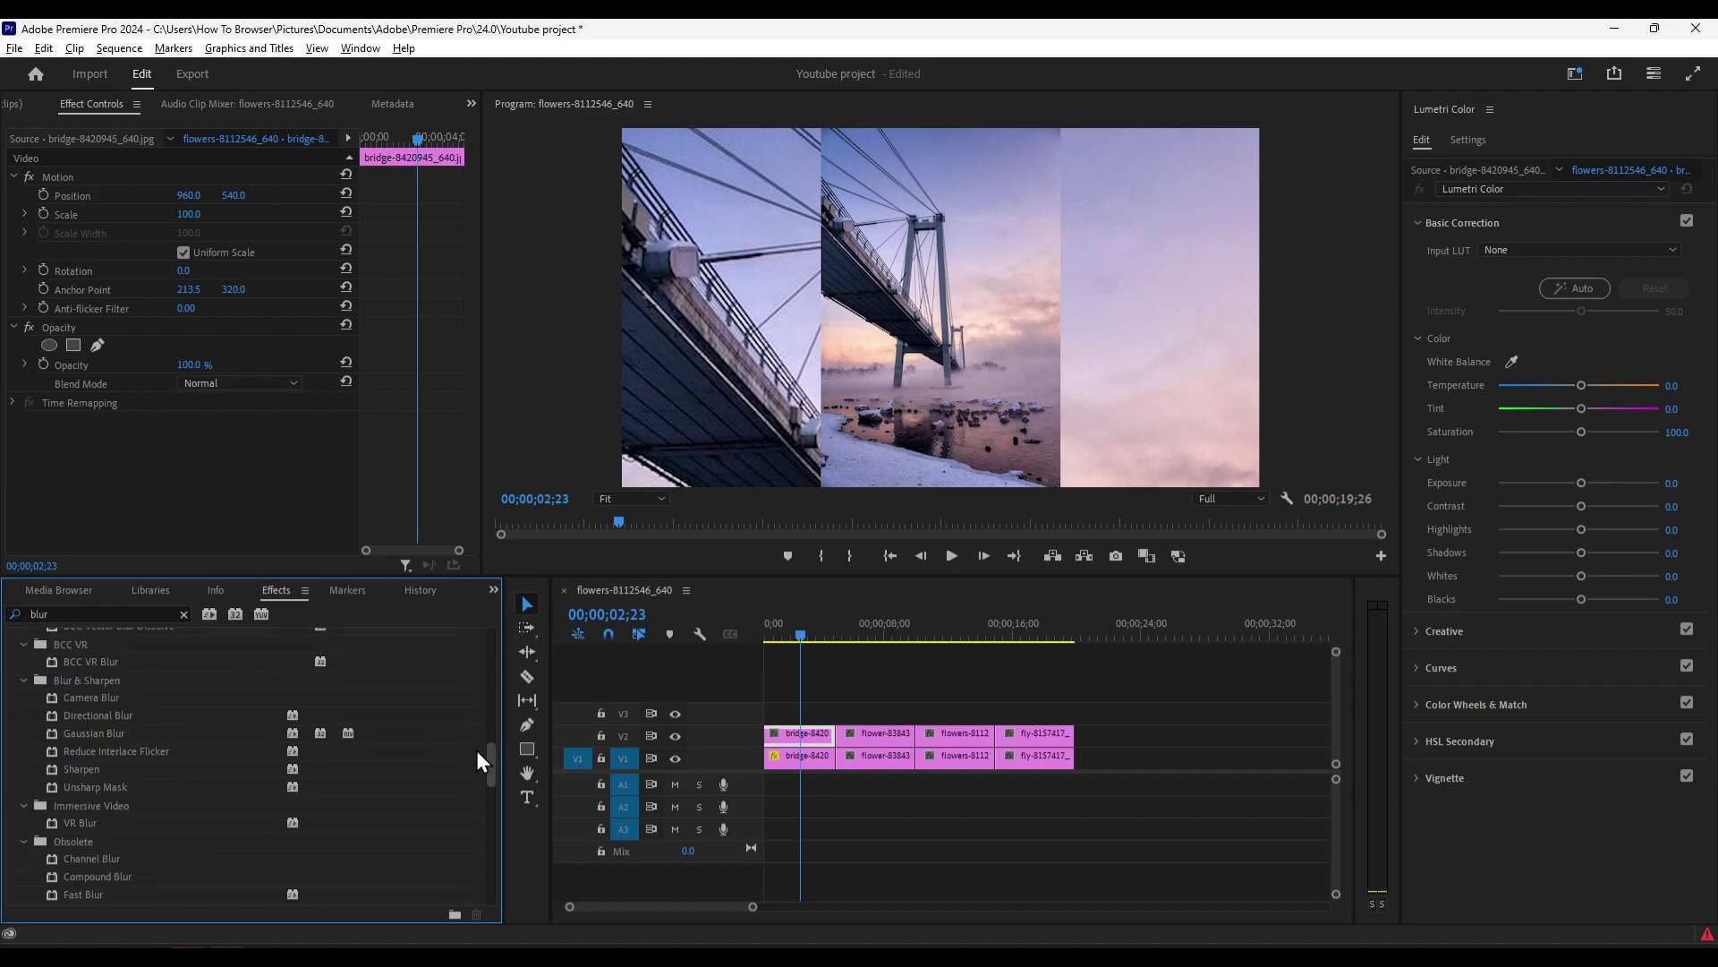
{"action": "left_click", "coordinate": [109, 716]}
{"action": "left_click_drag", "start_coordinate": [109, 716], "coordinate": [777, 739]}
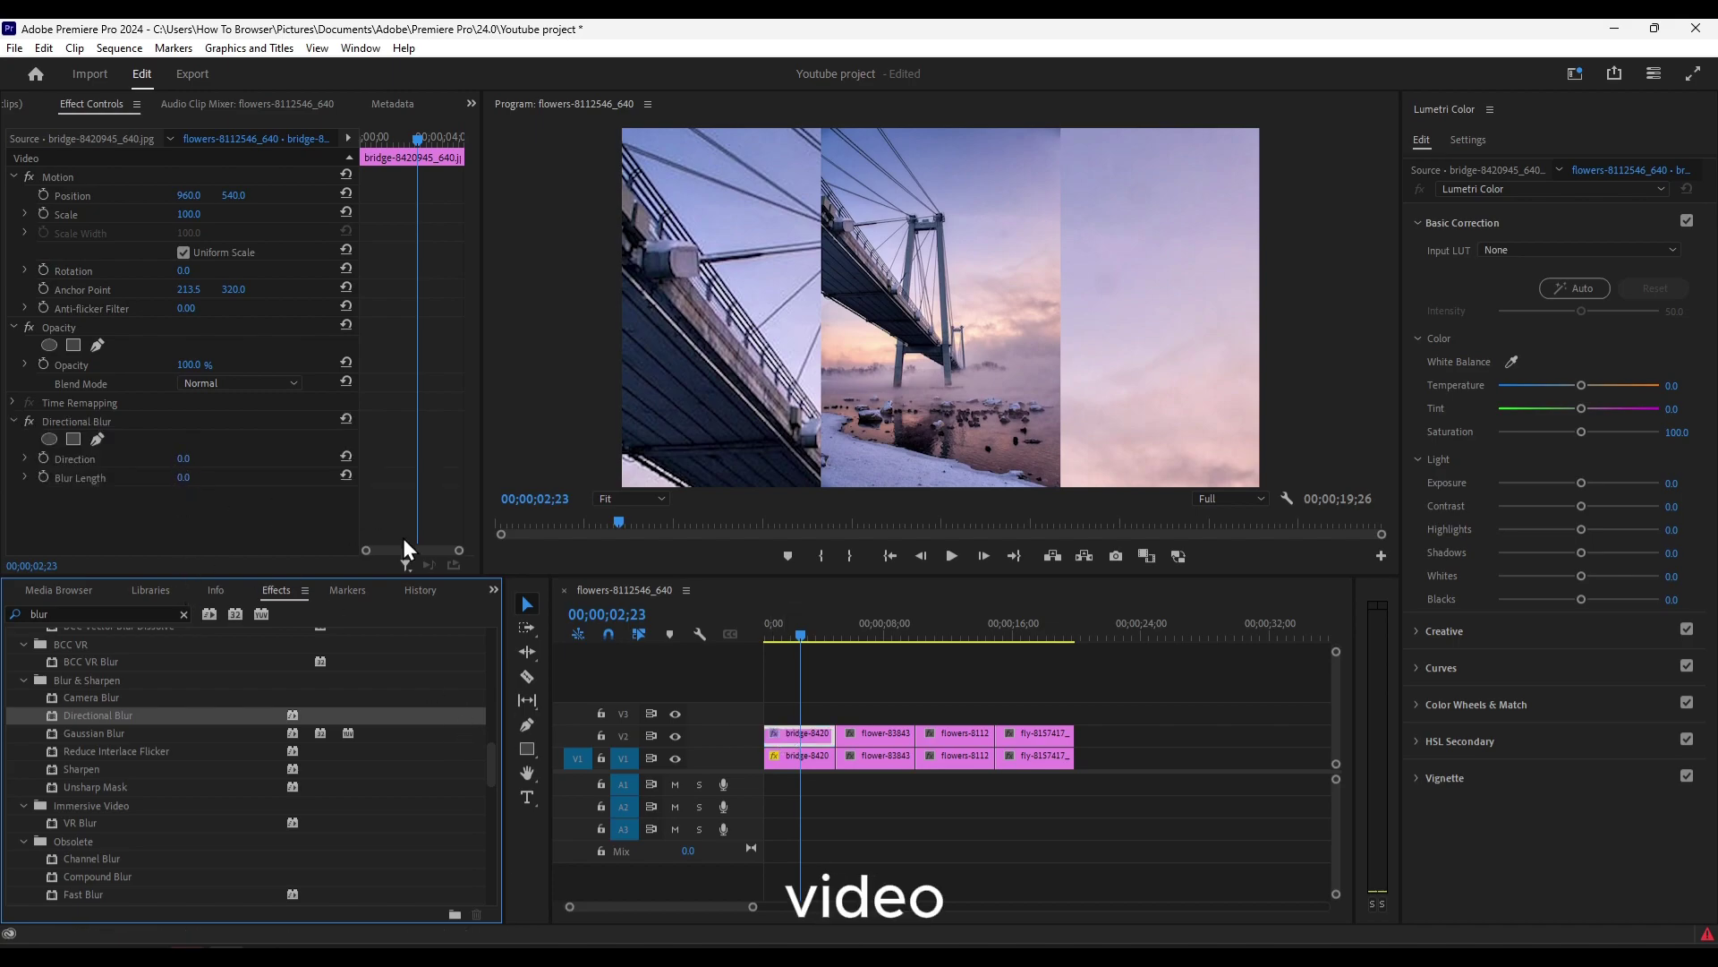
{"action": "key", "text": "ctrl+z"}
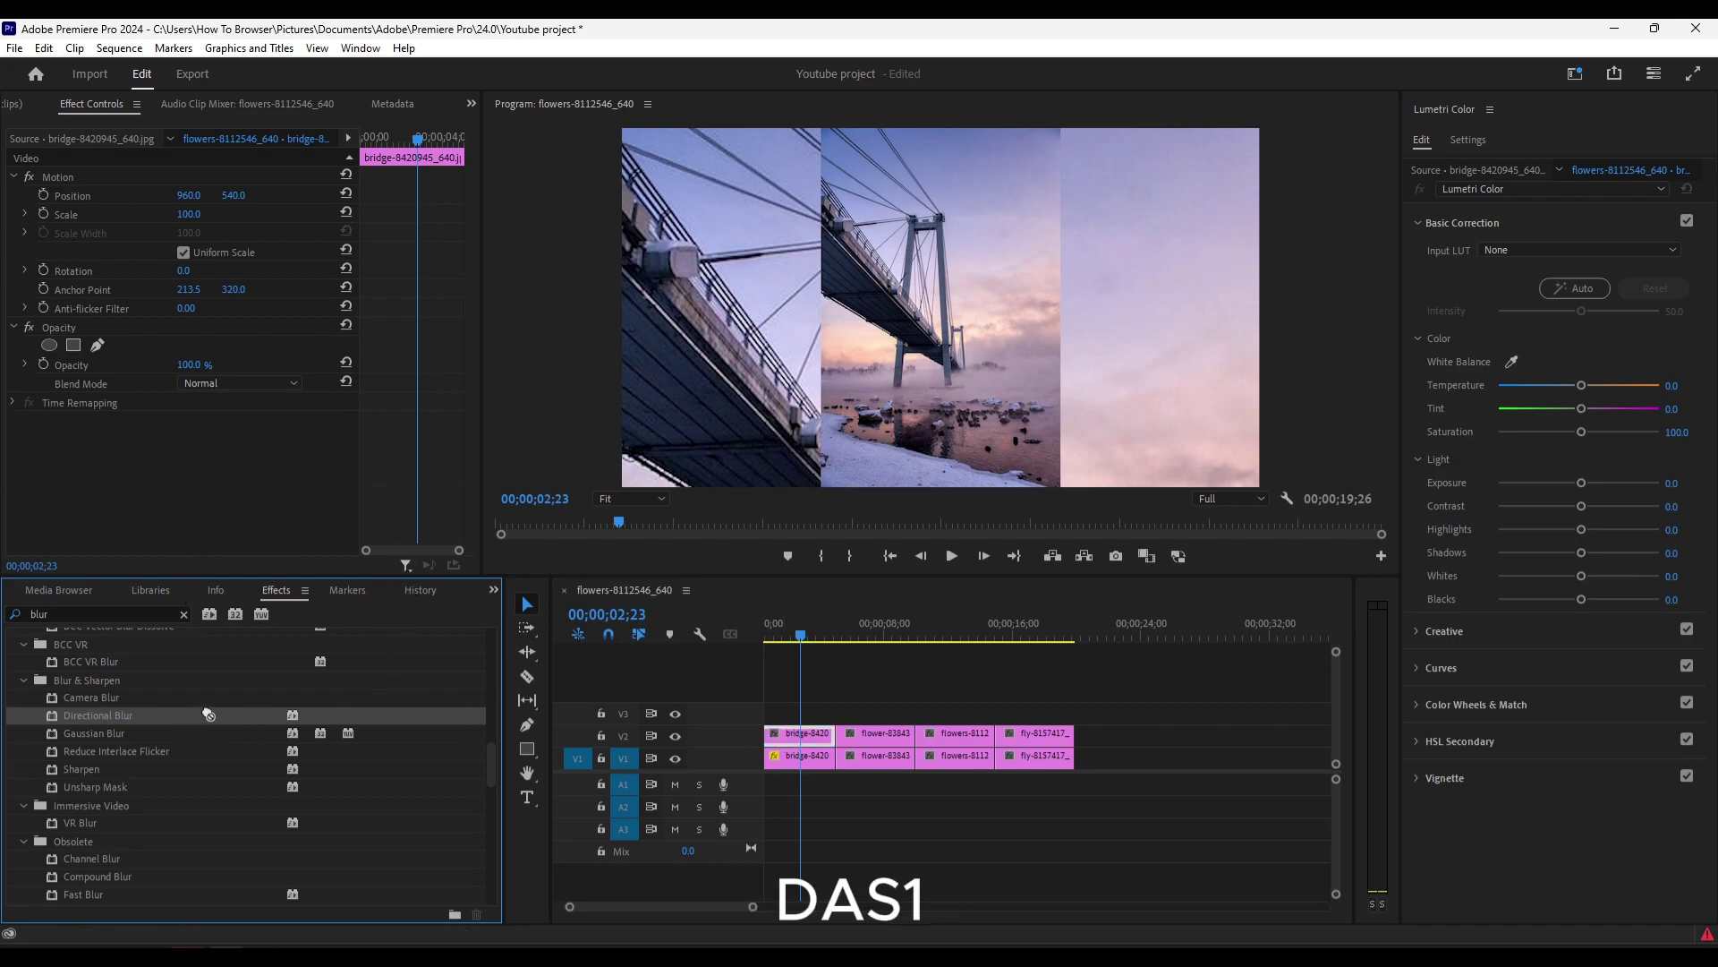
Step: Apply Directional Blur to the V1 bridge clip with a direction of 355° and a blur length of 13
{"action": "left_click_drag", "start_coordinate": [207, 715], "coordinate": [818, 756]}
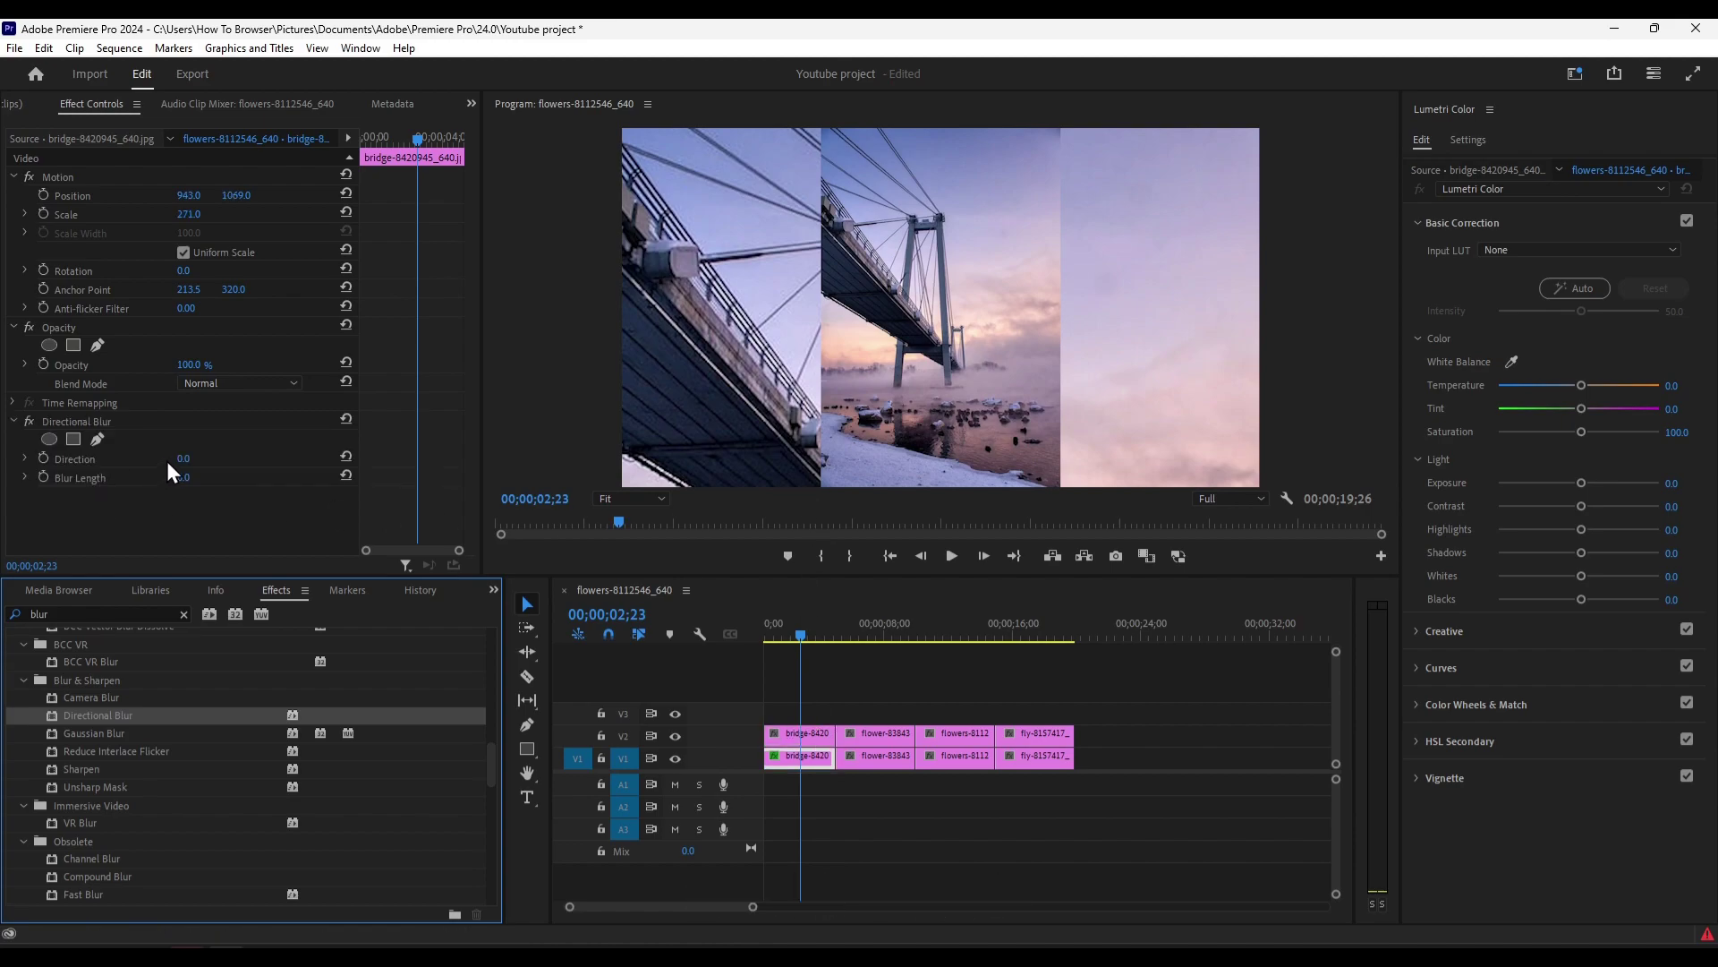
{"action": "left_click_drag", "start_coordinate": [182, 459], "coordinate": [237, 459]}
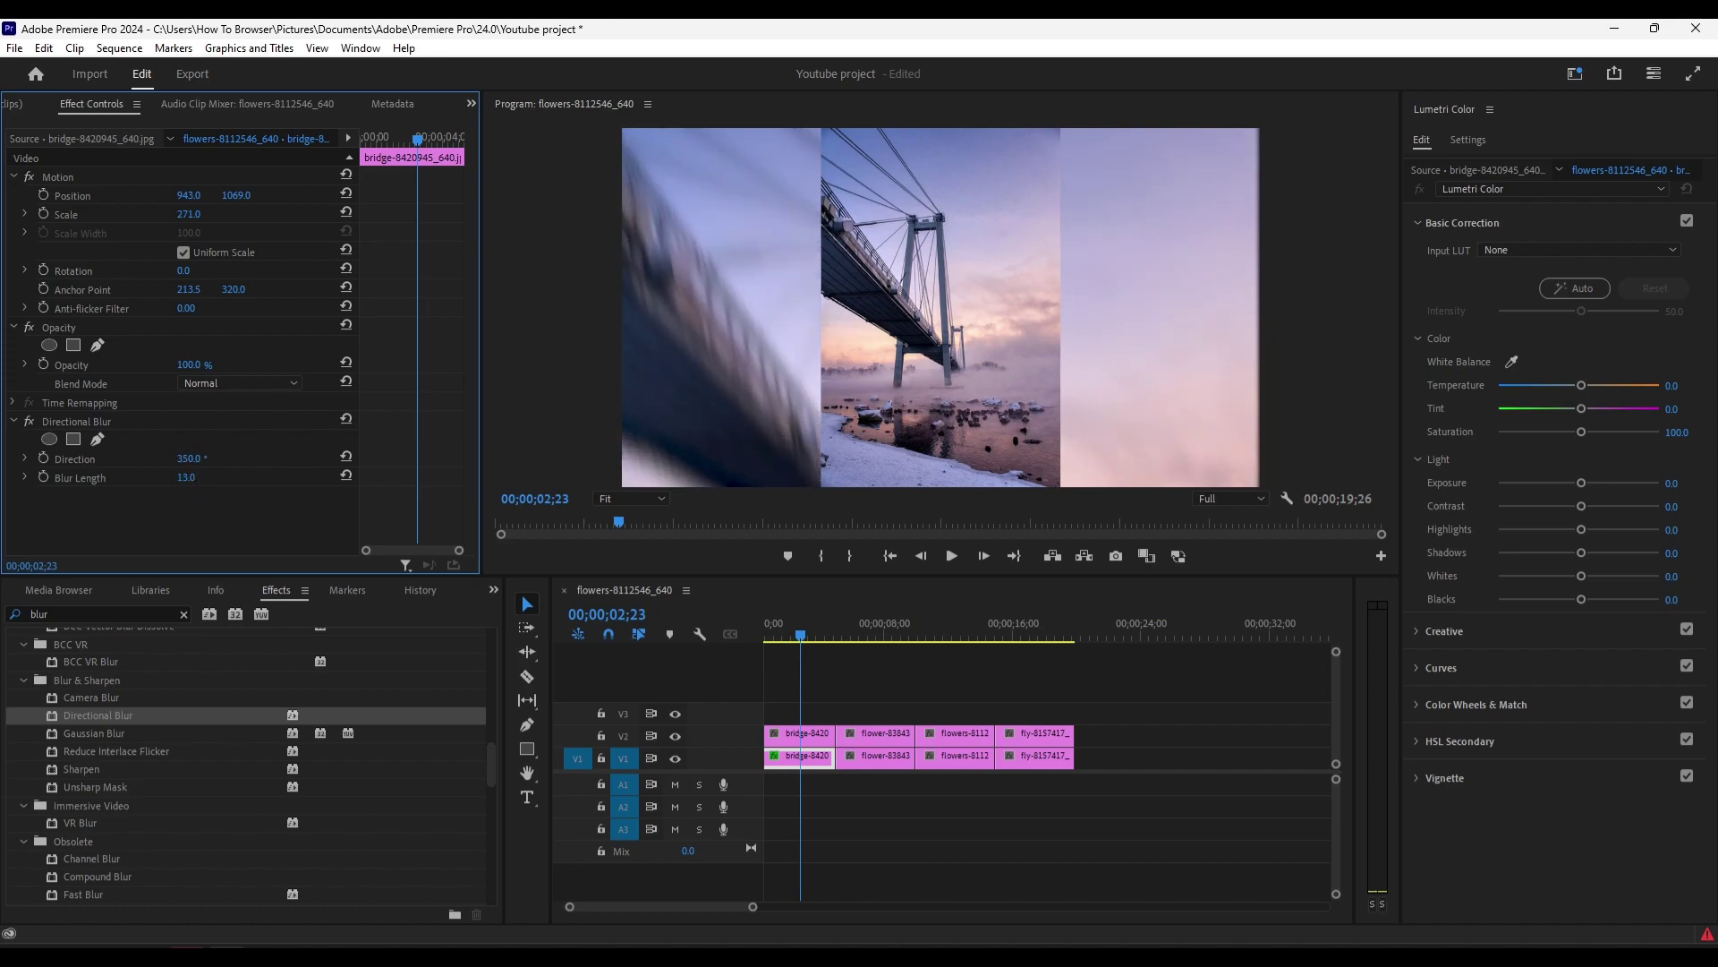
{"action": "left_click", "coordinate": [195, 474]}
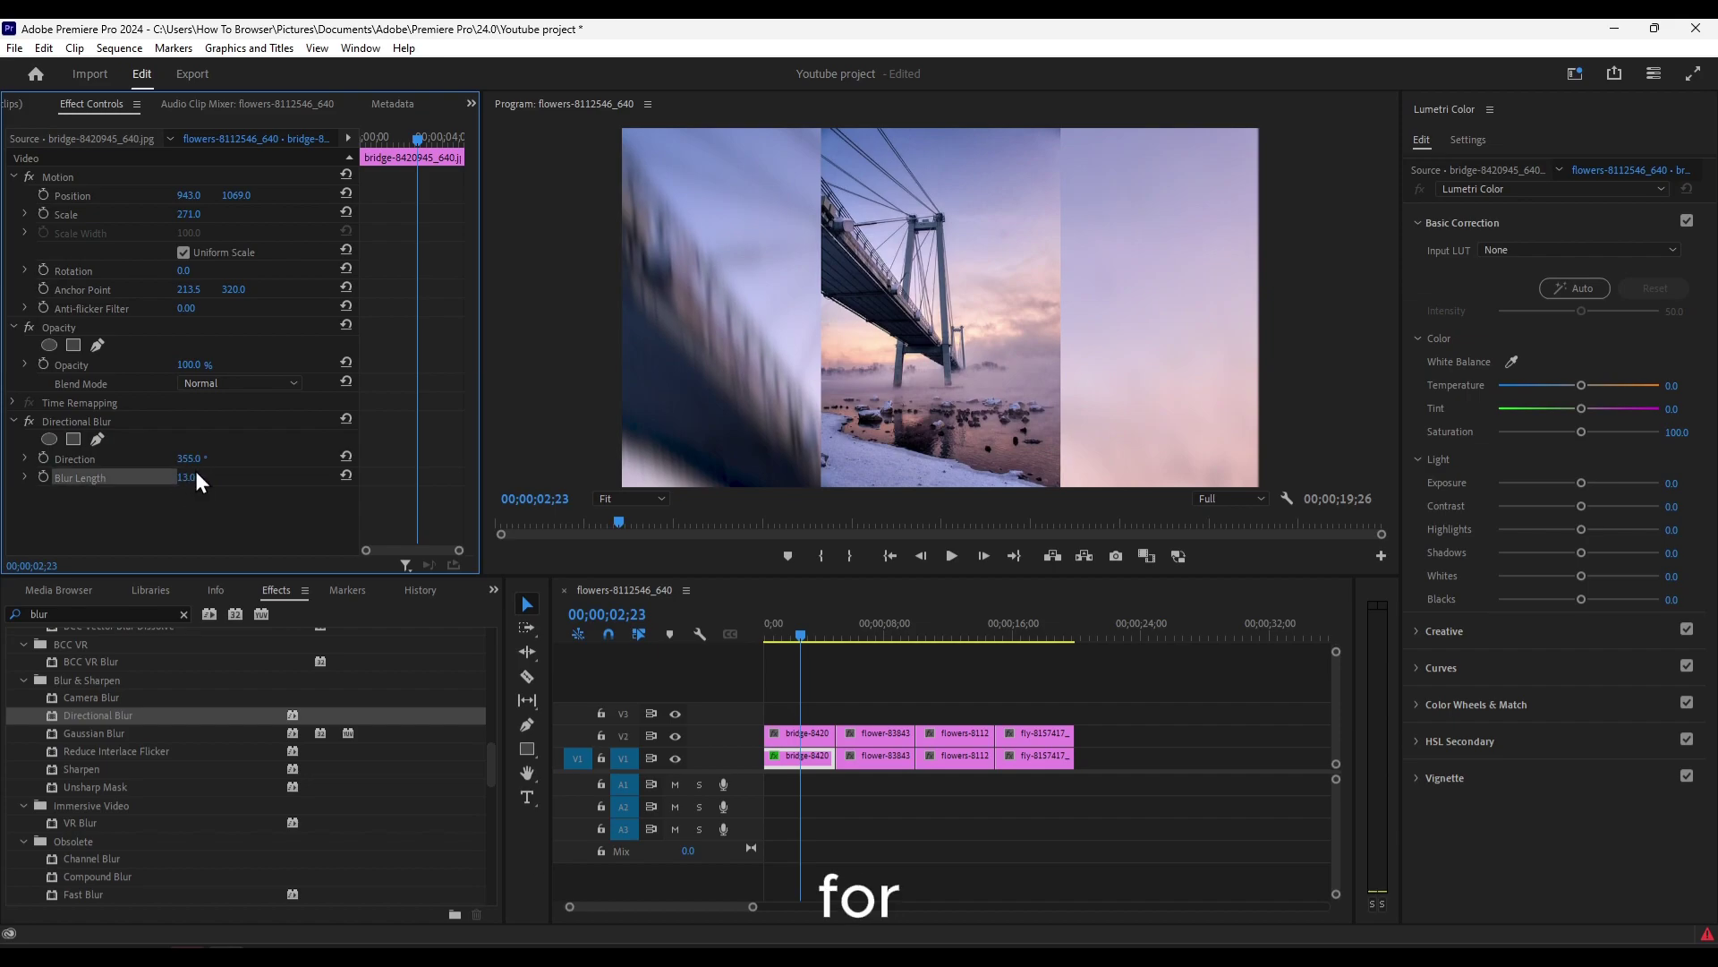
{"action": "left_click", "coordinate": [791, 764]}
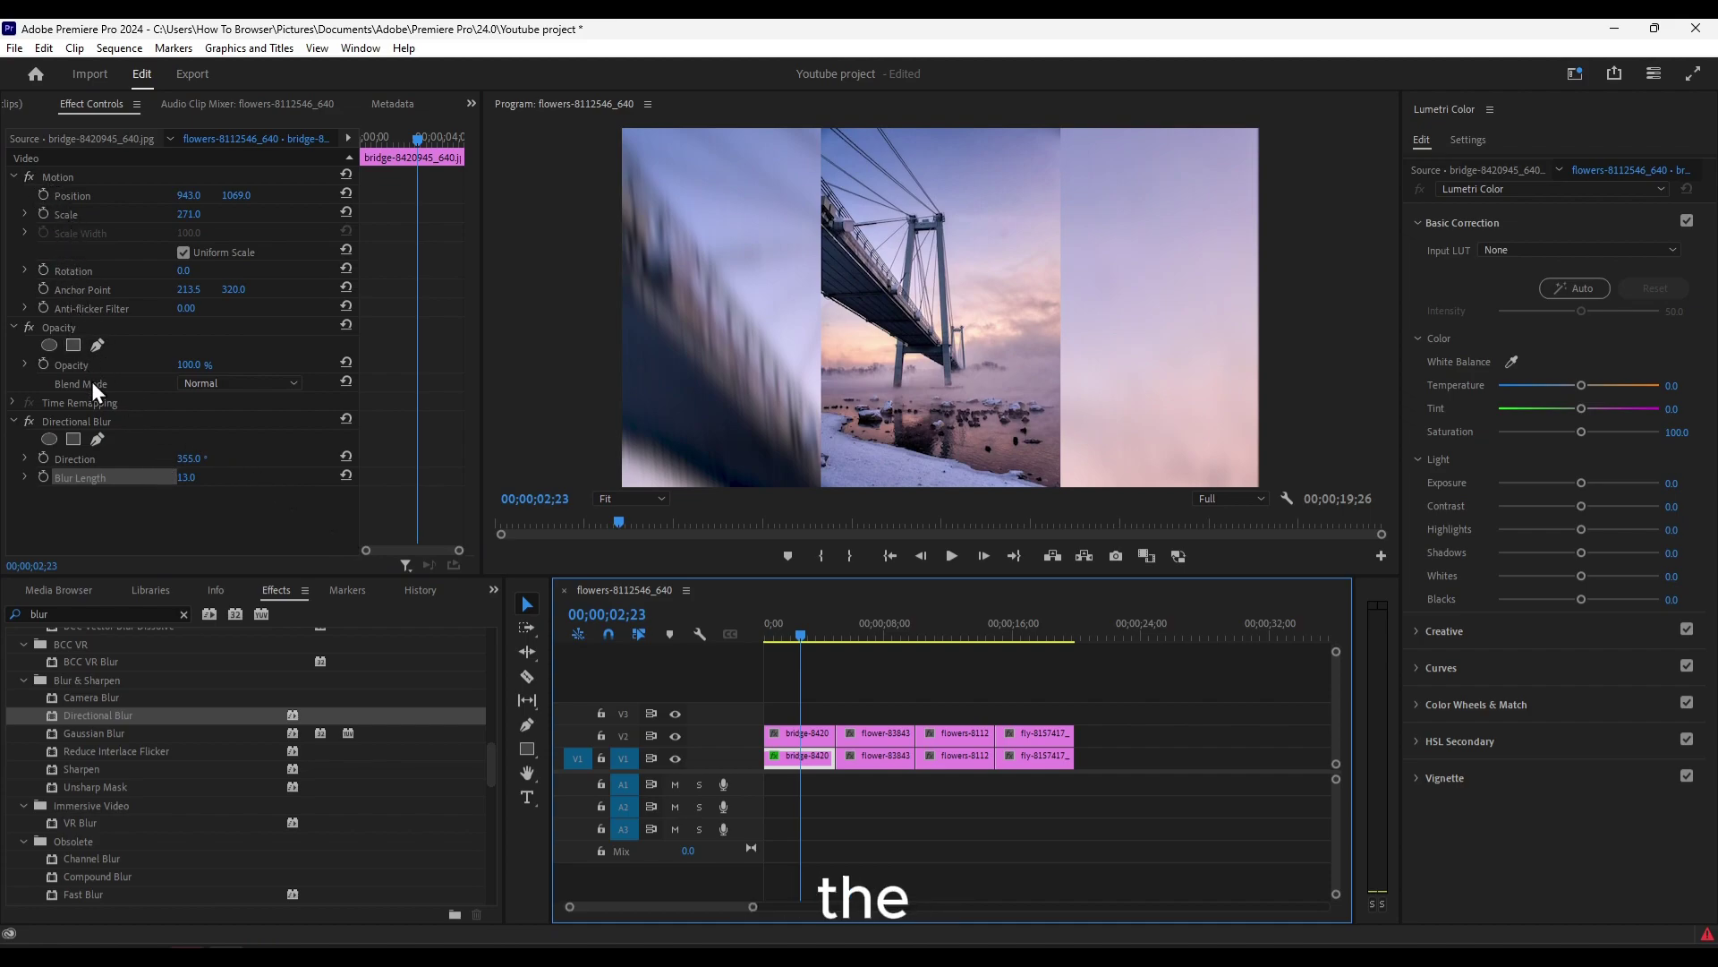
Step: Copy the Motion and Directional Blur settings of the V1 bridge clip onto the other three V1 clips
{"action": "left_click", "coordinate": [54, 179]}
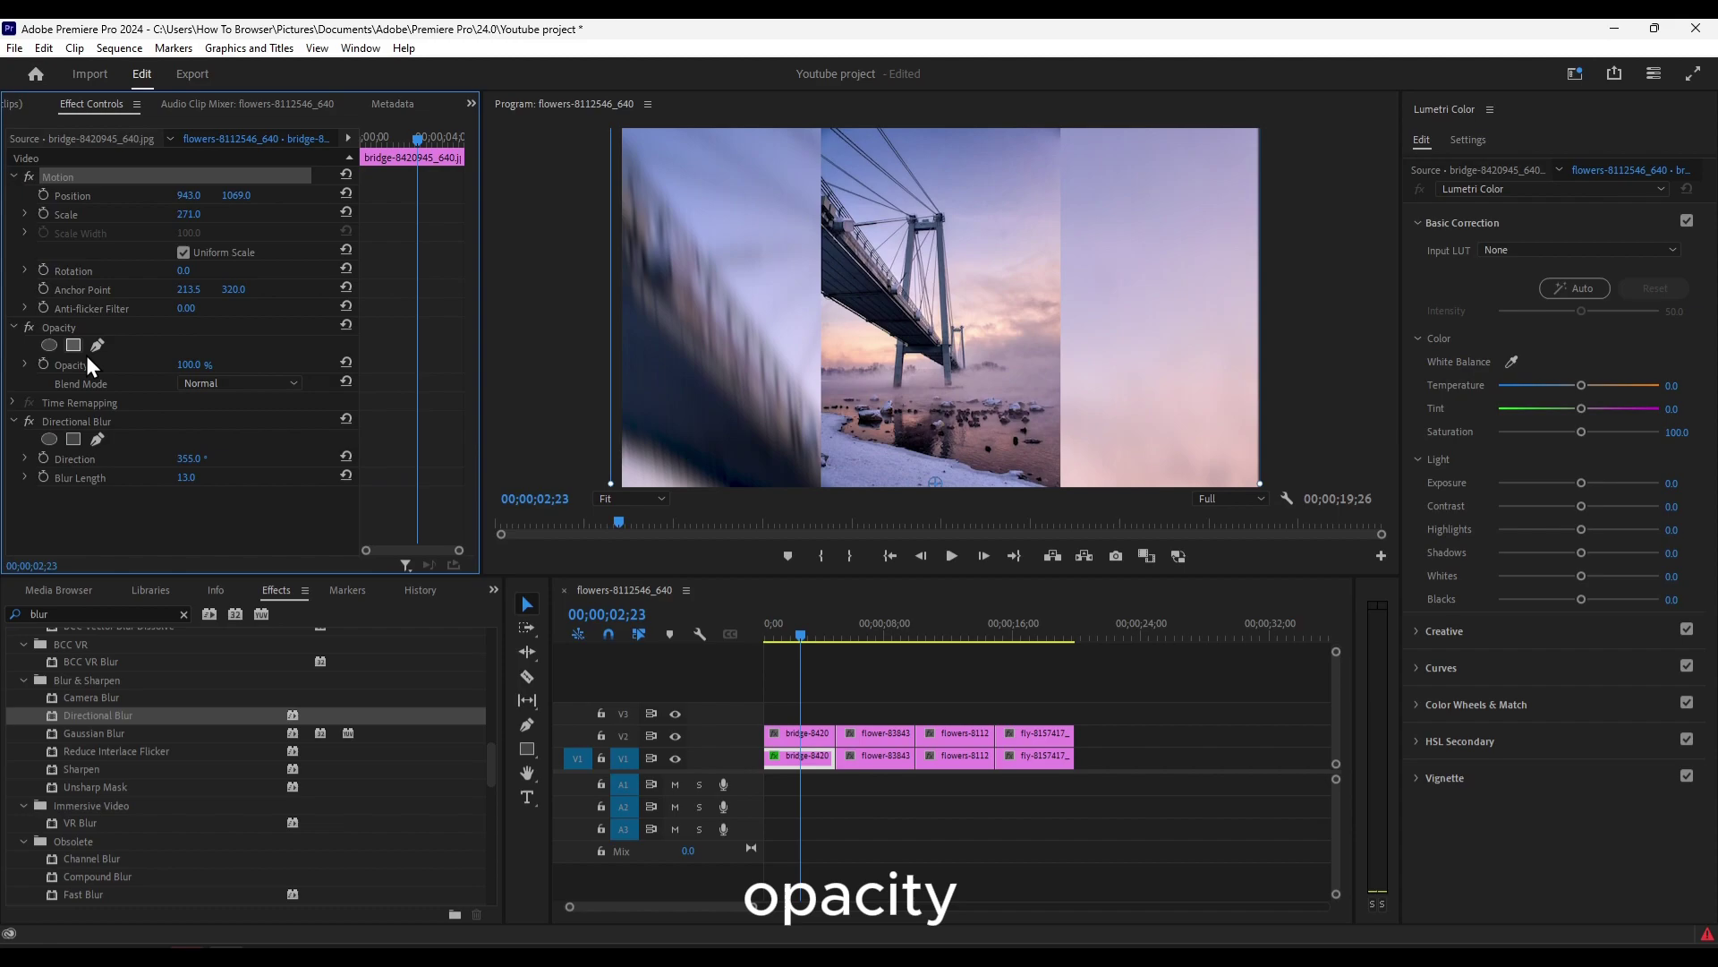
{"action": "left_click", "coordinate": [81, 425]}
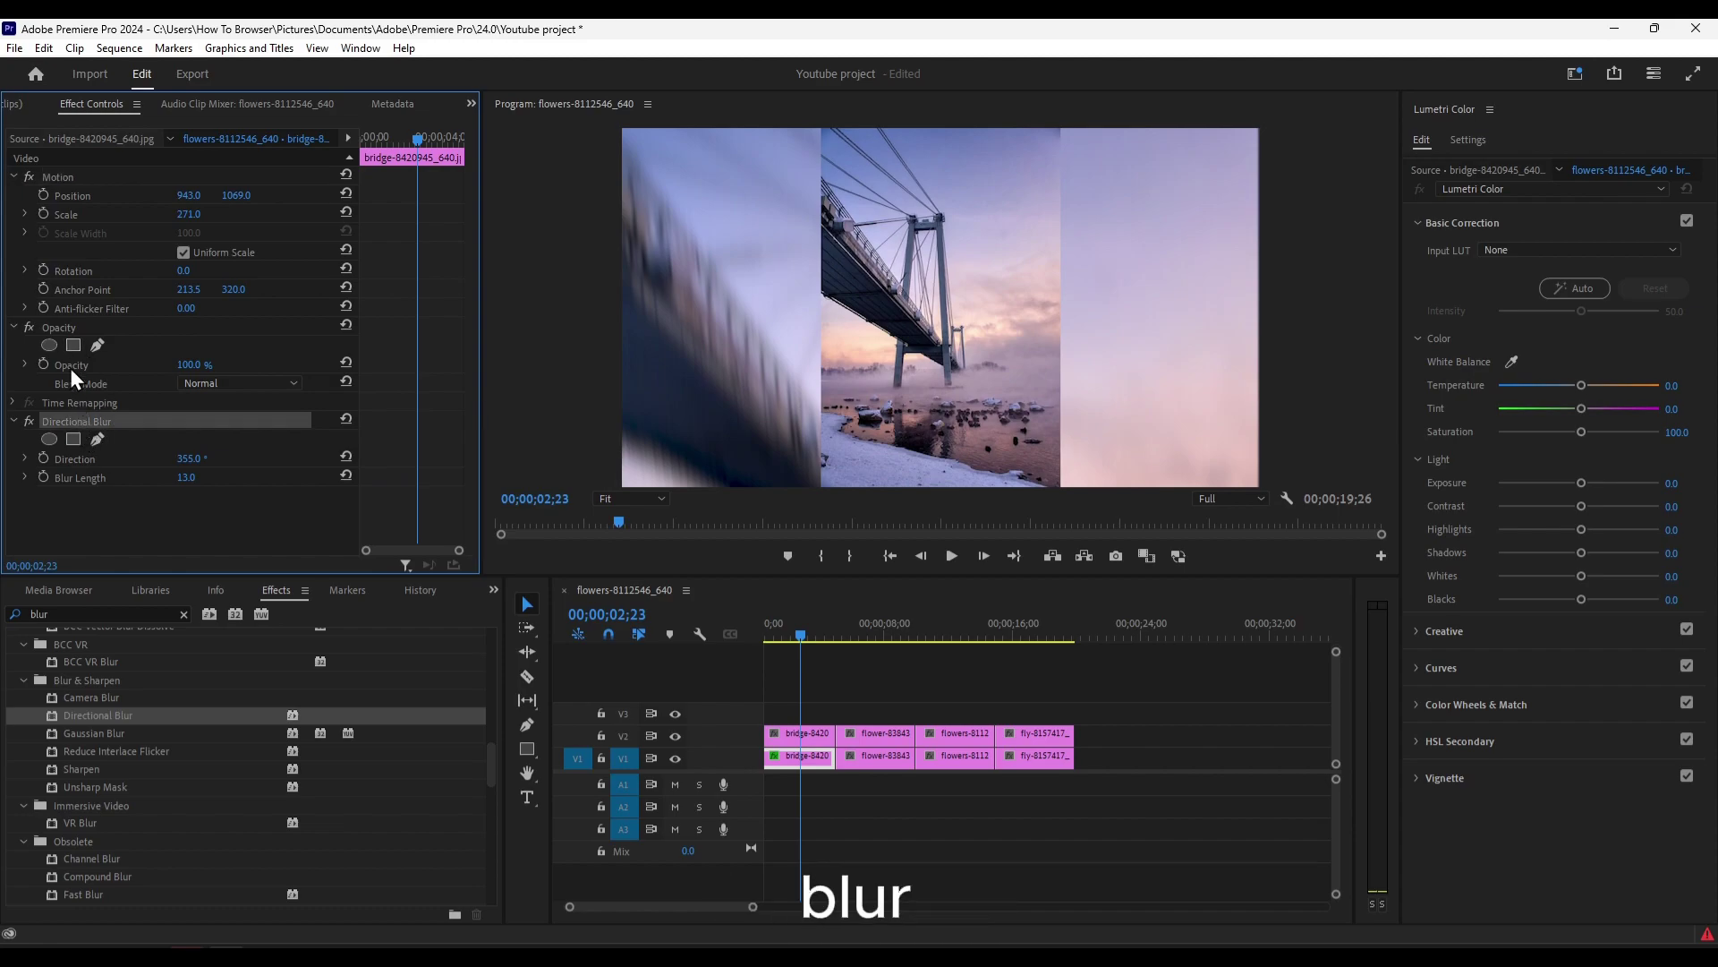
{"action": "left_click", "coordinate": [59, 172], "text": "ctrl"}
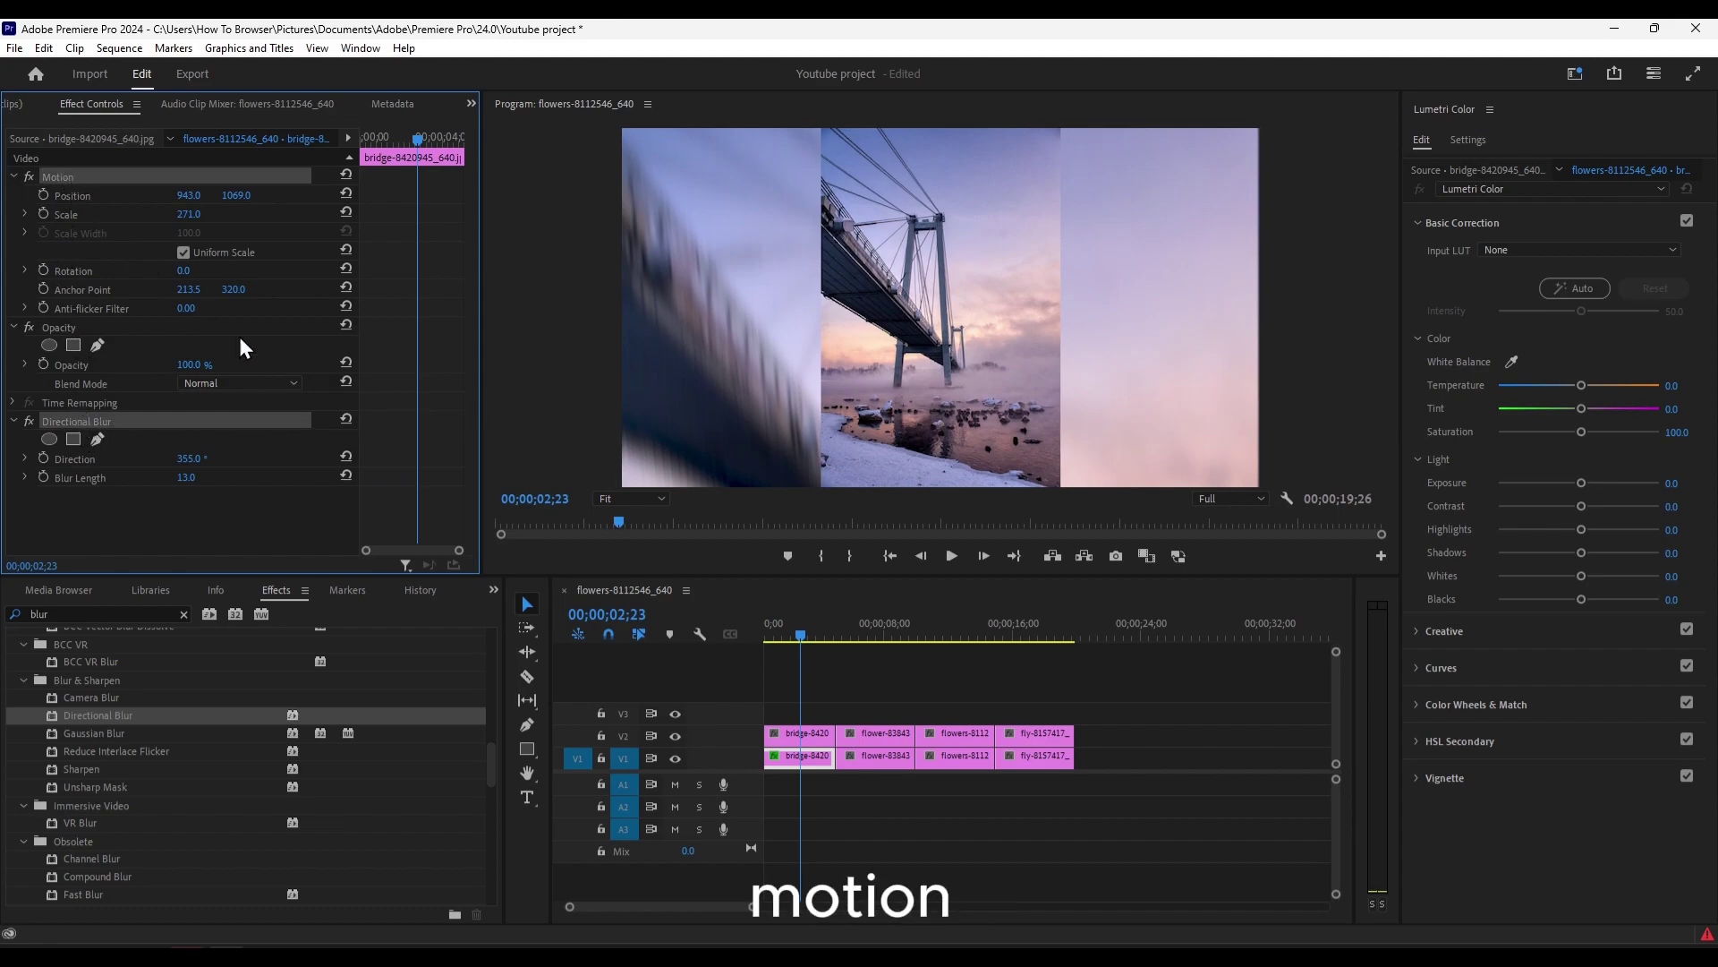
{"action": "left_click", "coordinate": [859, 757]}
{"action": "left_click", "coordinate": [870, 638]}
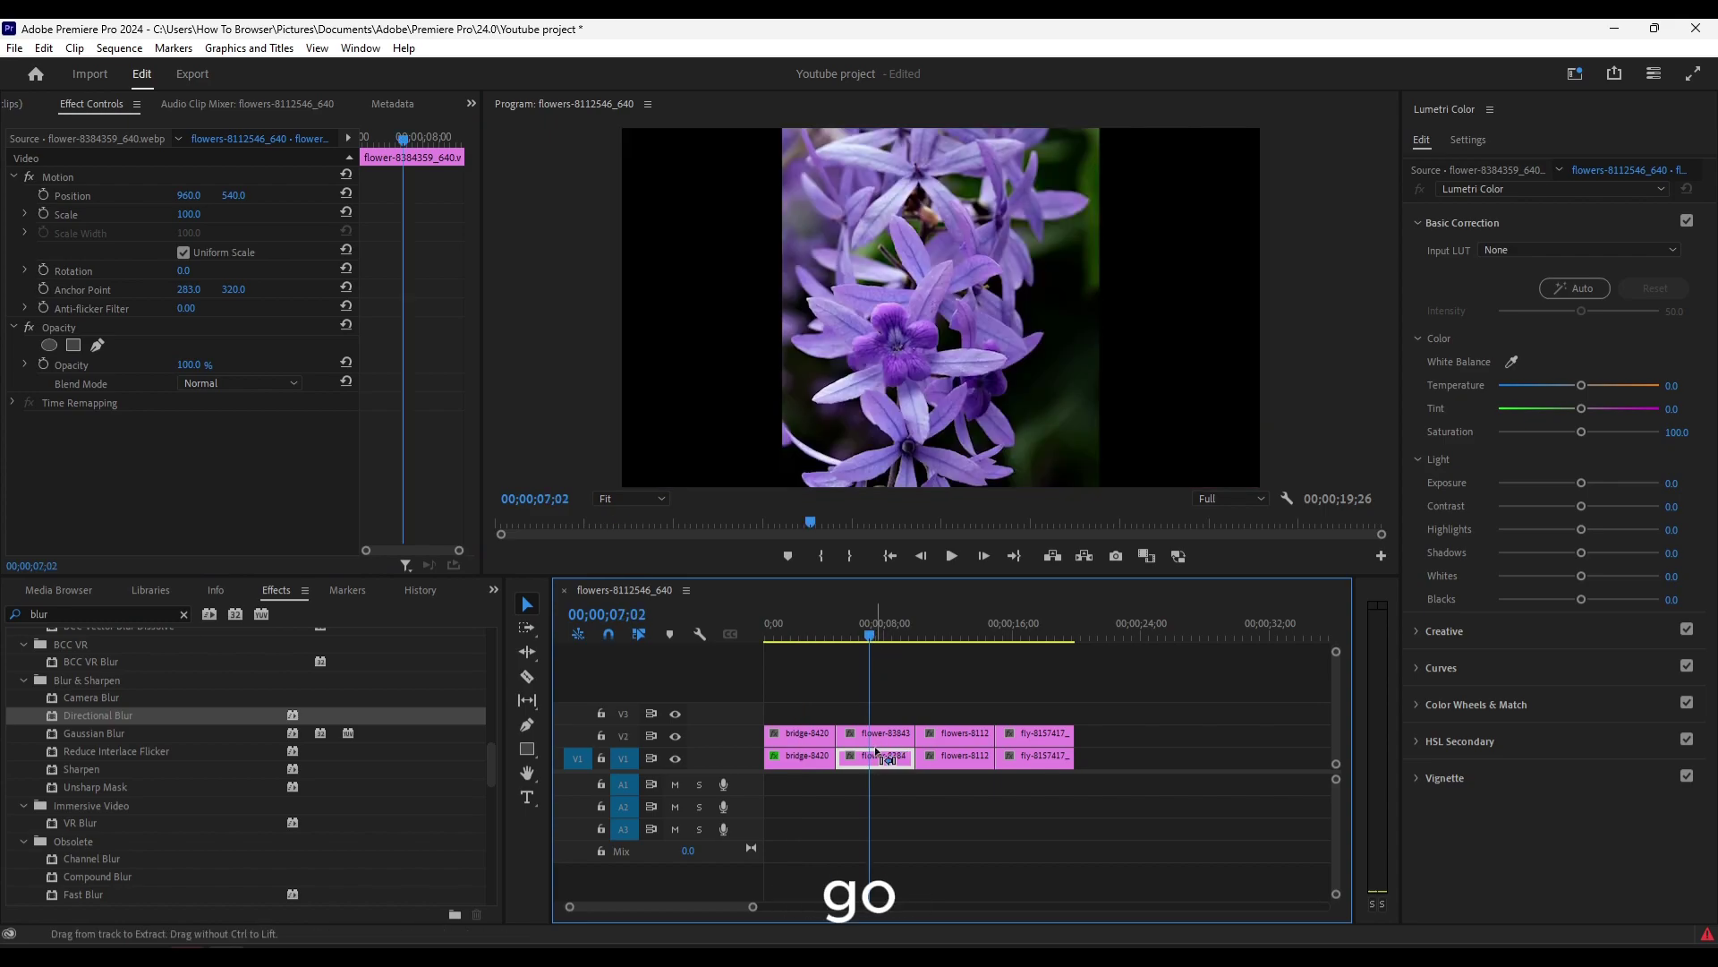
{"action": "left_click_drag", "start_coordinate": [1087, 763], "coordinate": [856, 769]}
{"action": "key", "text": "ctrl+v"}
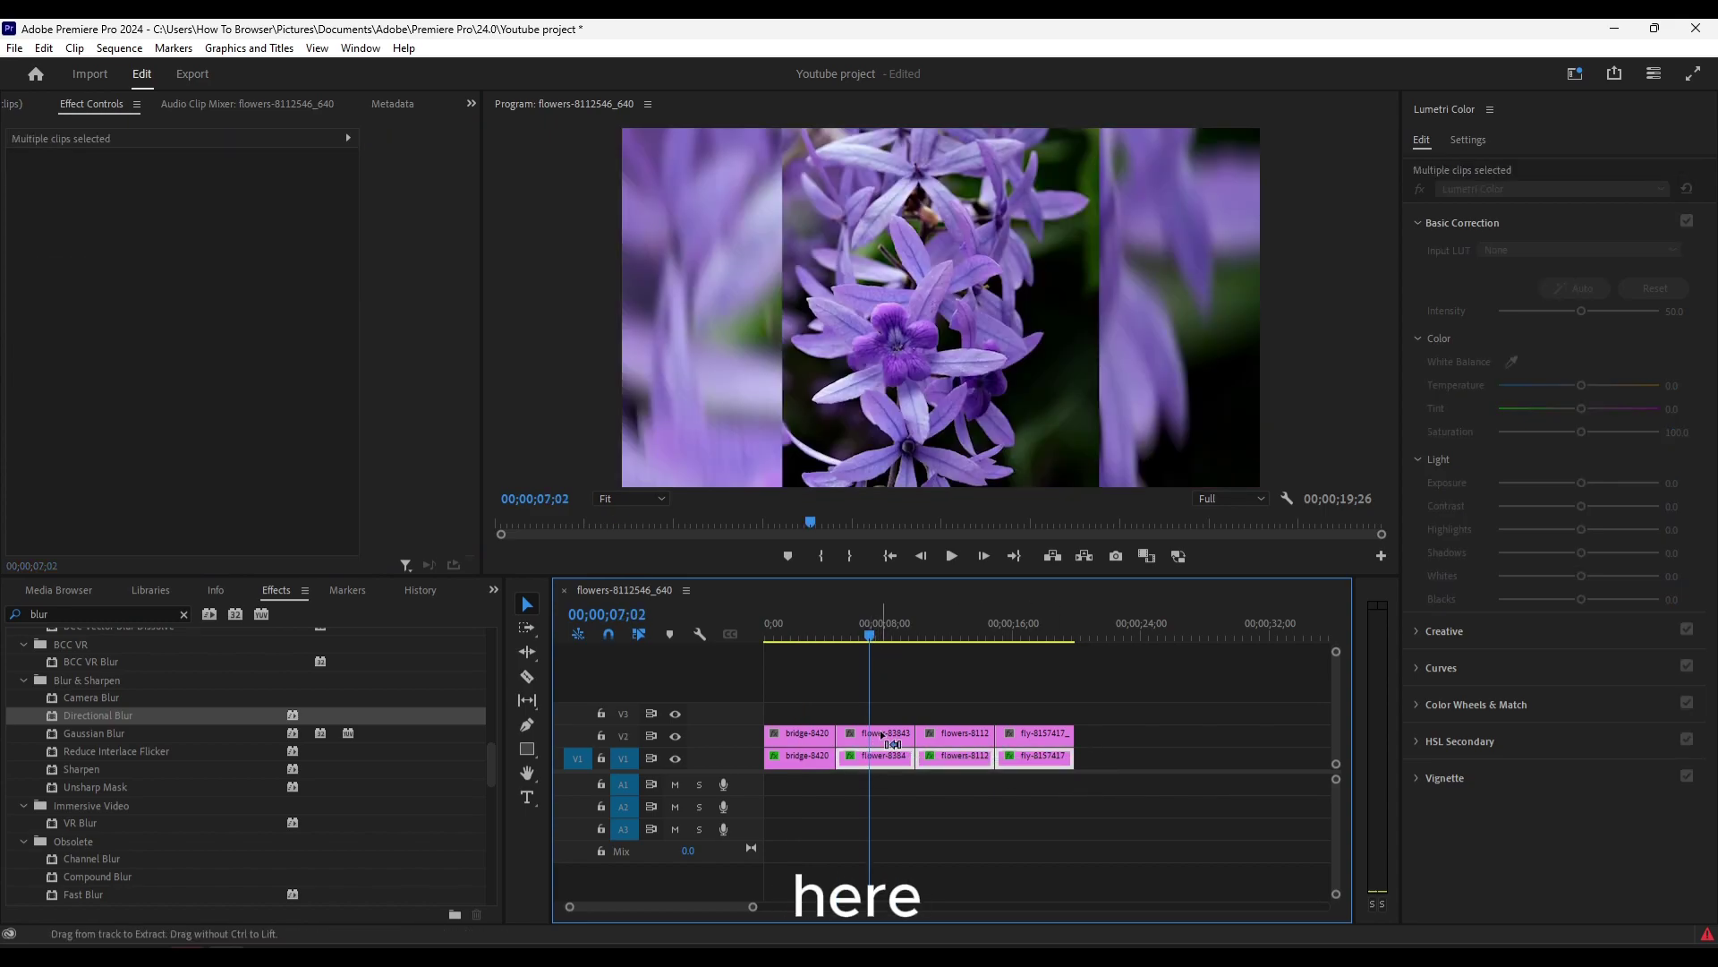
Step: Check the blurred backgrounds of the flower clips and compare the effect settings of the V1 flower and bridge clips
{"action": "left_click", "coordinate": [954, 637]}
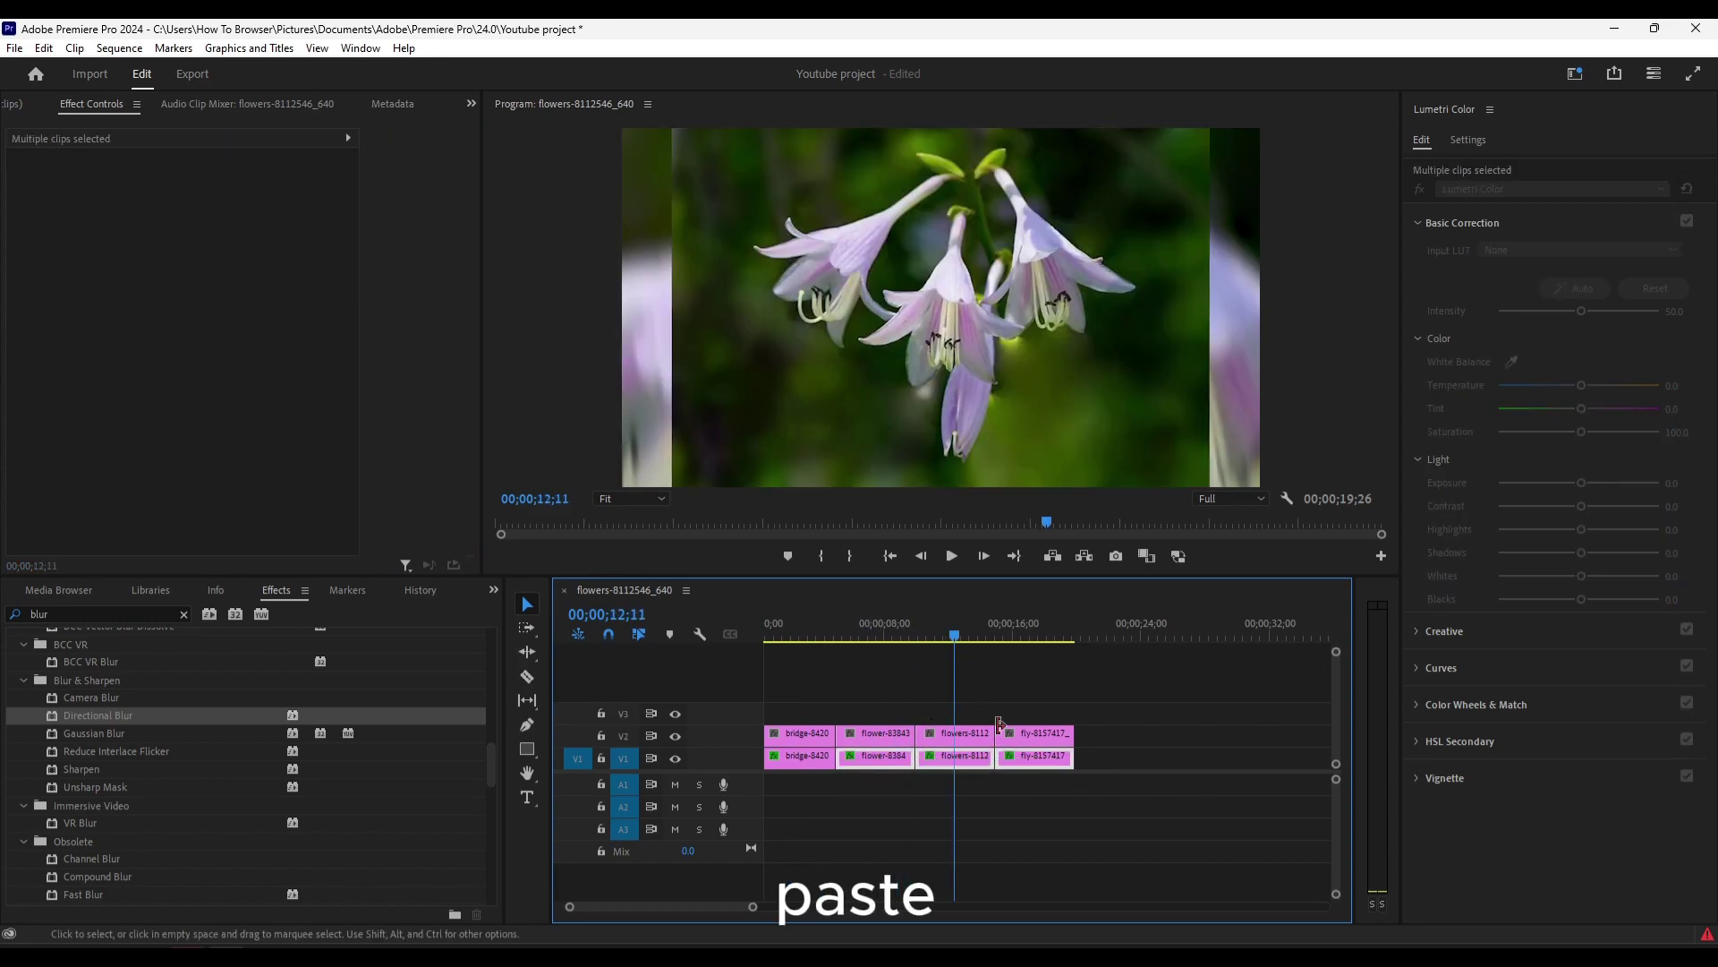
{"action": "left_click_drag", "start_coordinate": [961, 634], "coordinate": [942, 694]}
{"action": "left_click", "coordinate": [885, 759]}
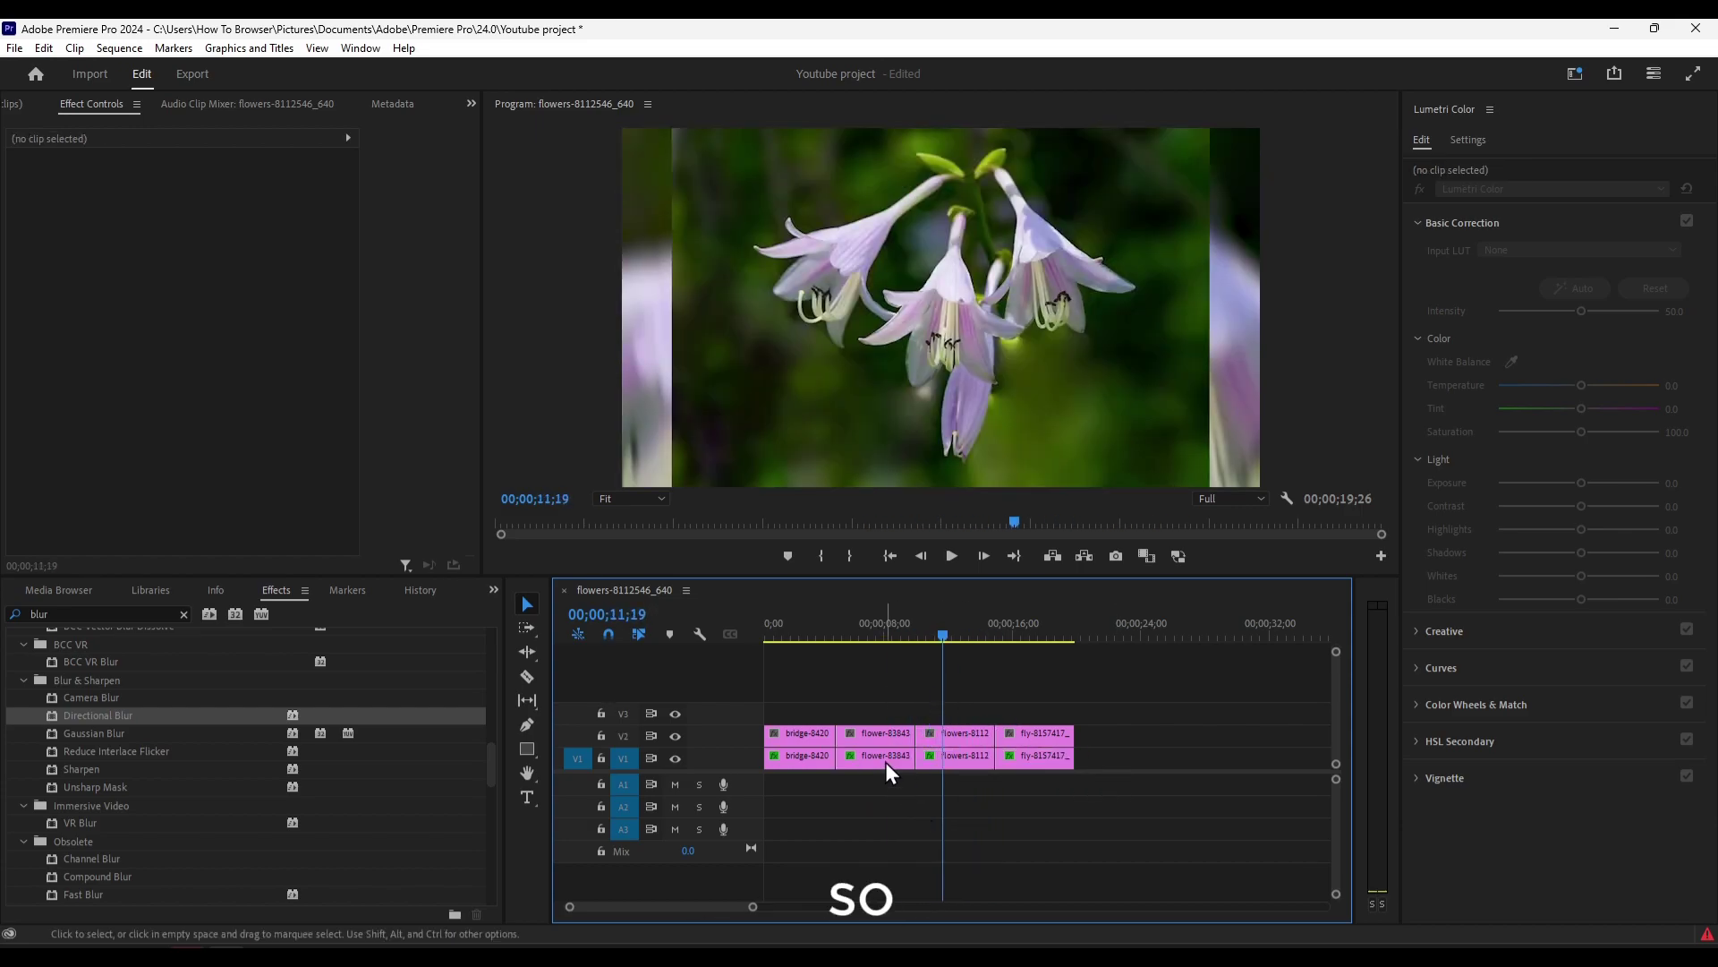
{"action": "left_click", "coordinate": [886, 638]}
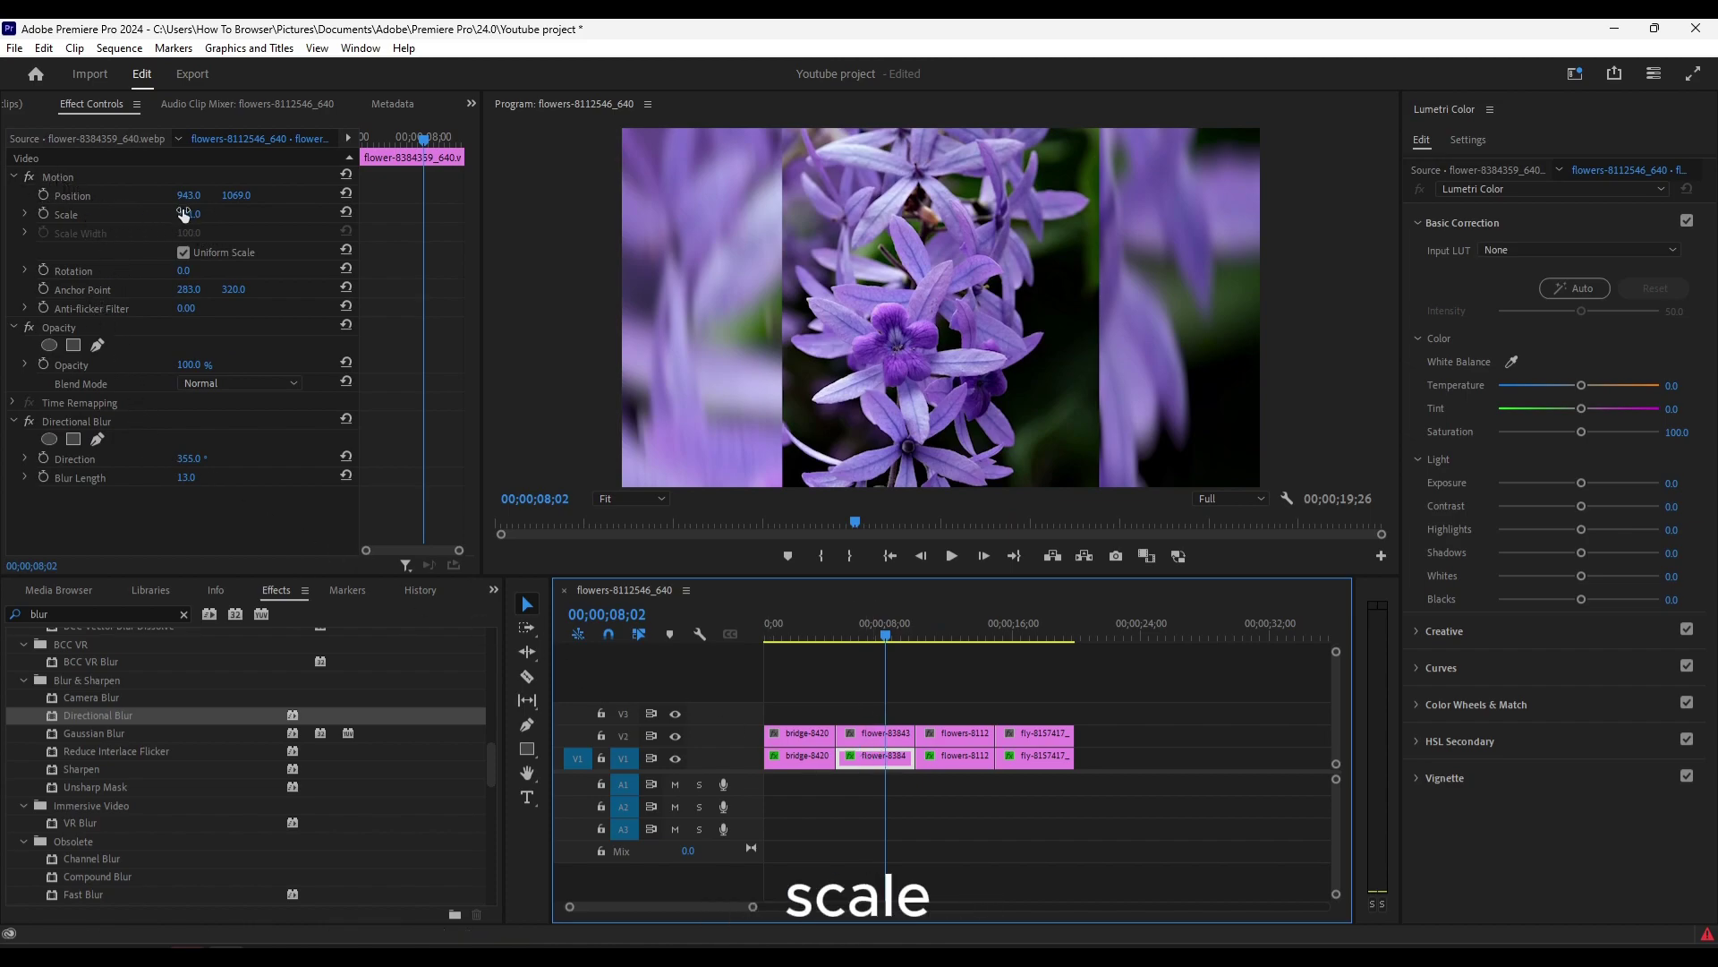
{"action": "left_click", "coordinate": [789, 634]}
{"action": "left_click", "coordinate": [797, 754]}
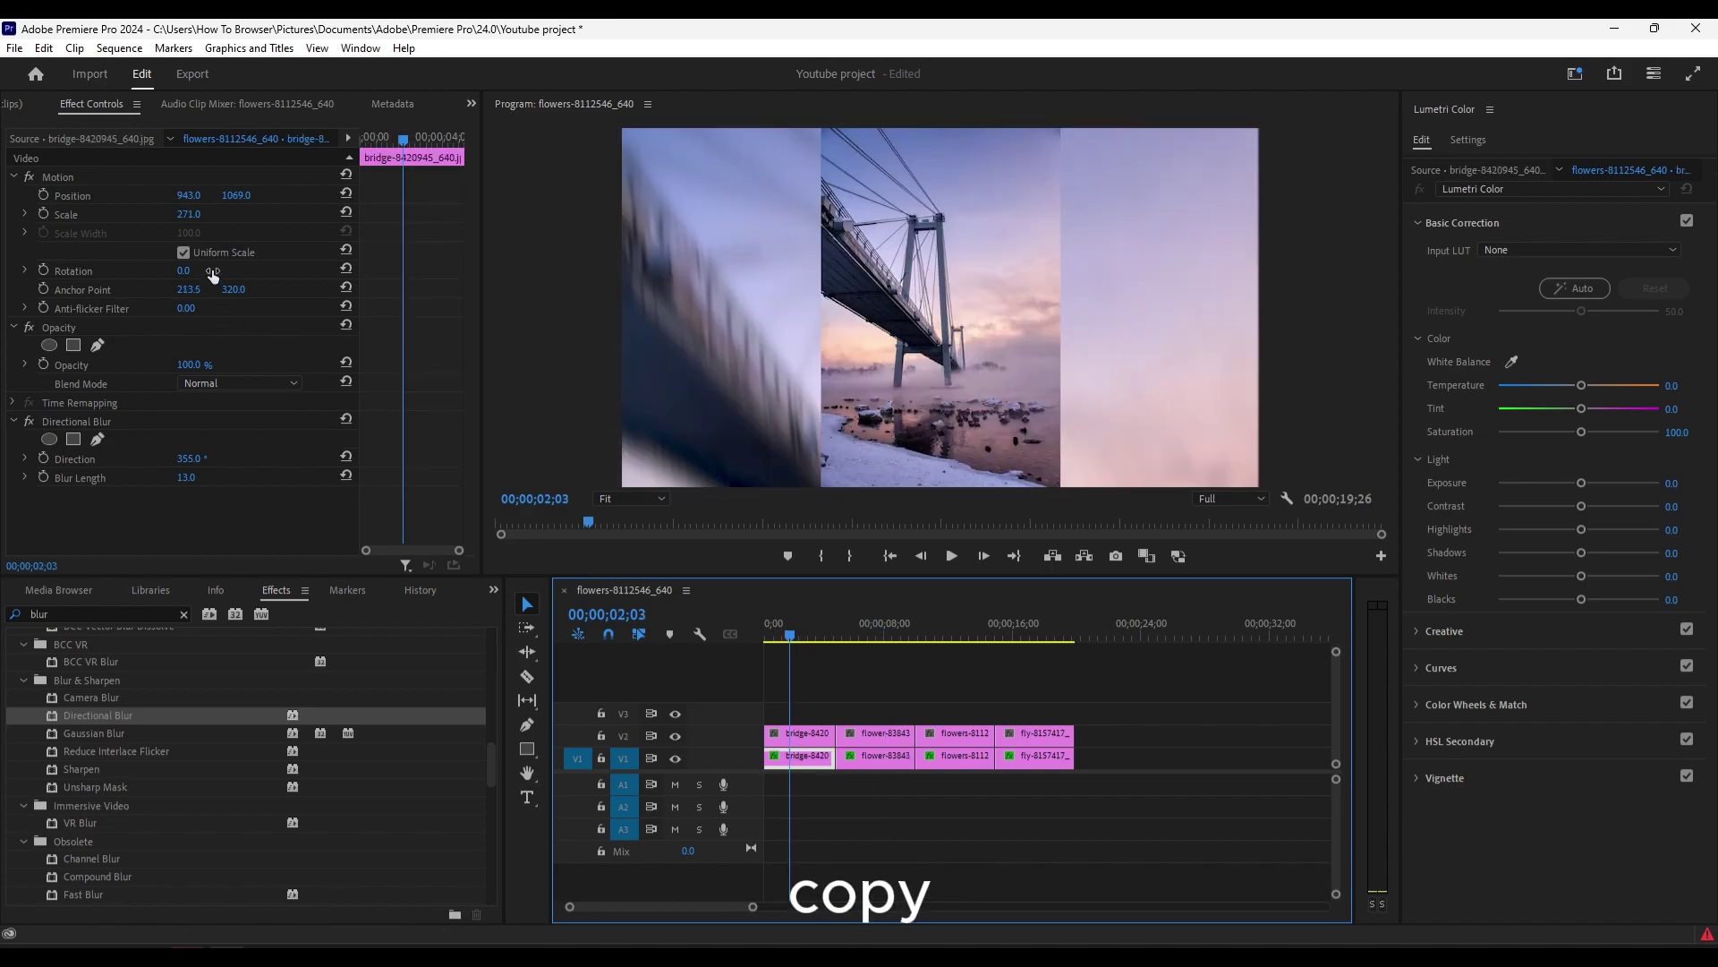
Step: At 00;00;02;29, trace a closed rectangular shape around the sharp bridge image with the Pen tool
{"action": "mouse_move", "coordinate": [807, 632]}
{"action": "left_mouse_down"}
{"action": "mouse_move", "coordinate": [888, 641]}
{"action": "mouse_move", "coordinate": [803, 635]}
{"action": "left_mouse_up"}
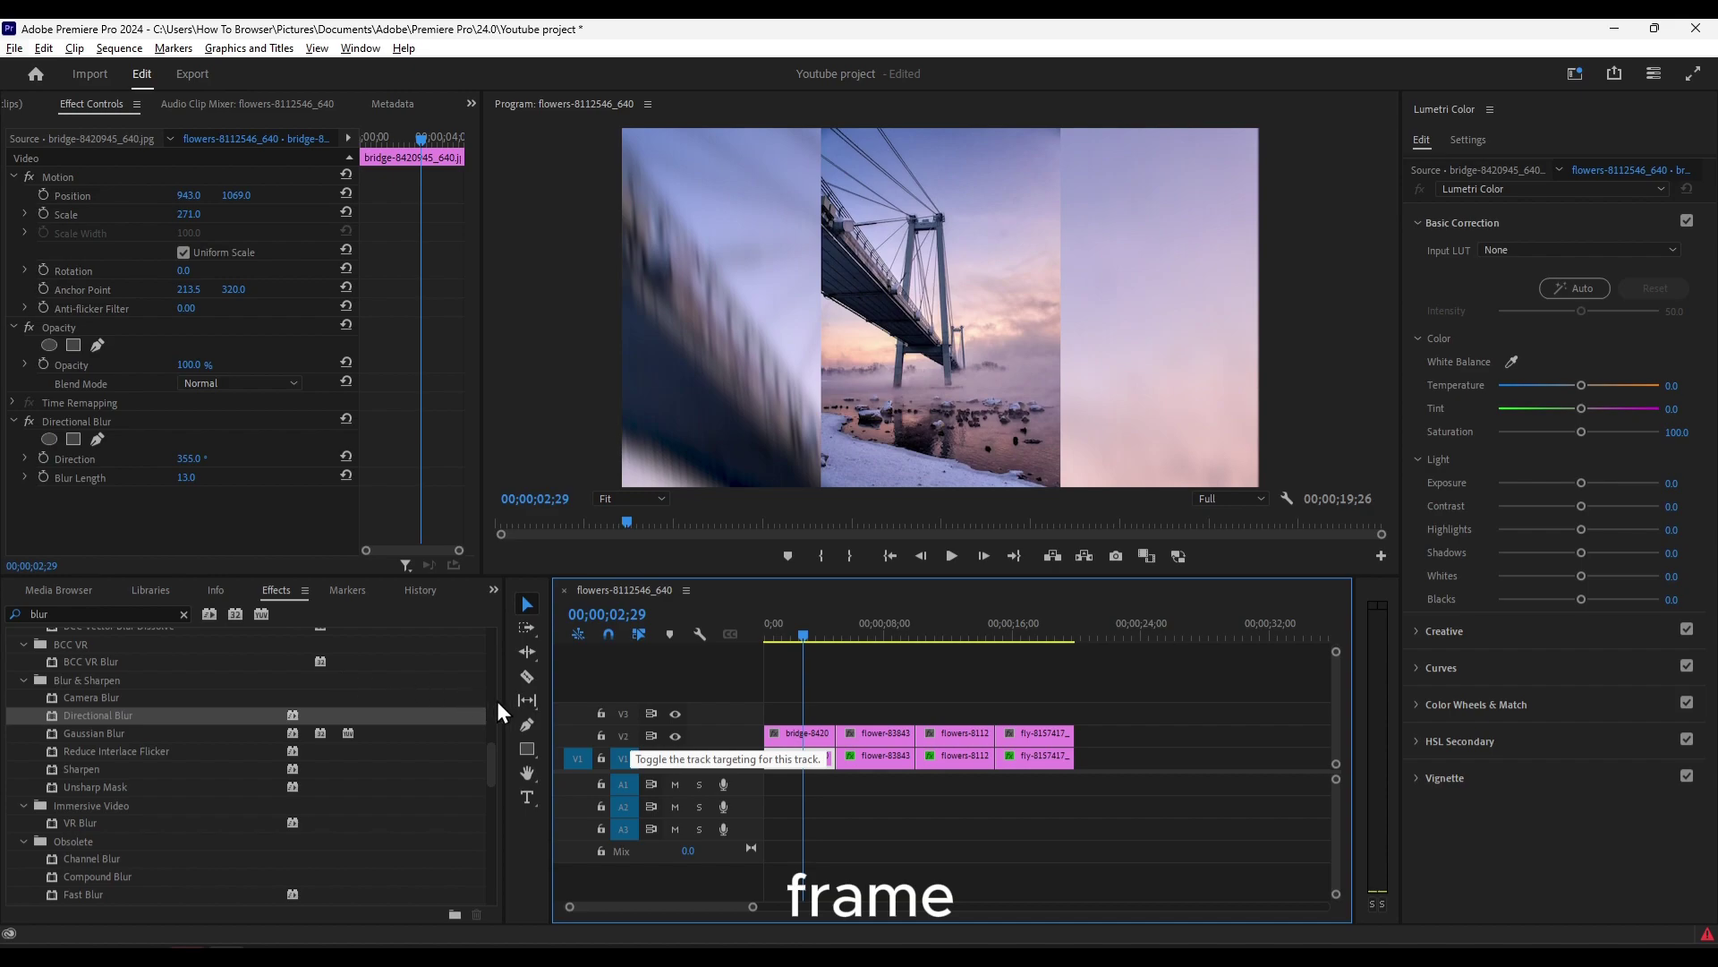
{"action": "left_click", "coordinate": [527, 726]}
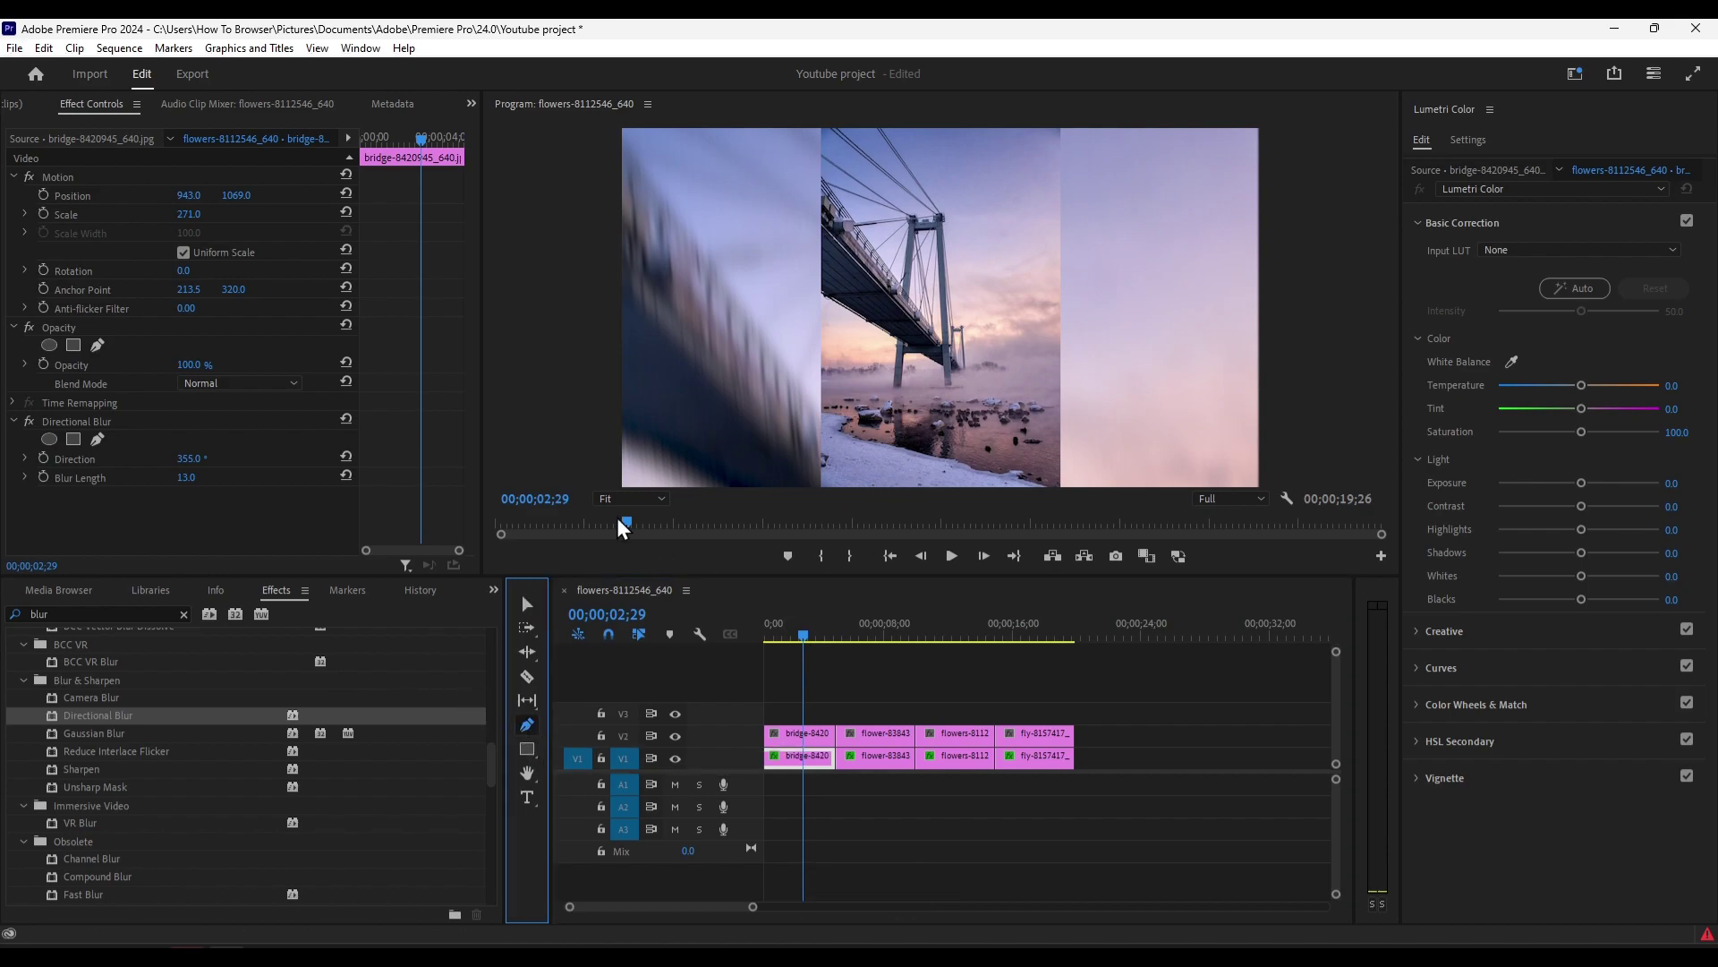
{"action": "left_click", "coordinate": [528, 606]}
{"action": "left_click", "coordinate": [825, 699]}
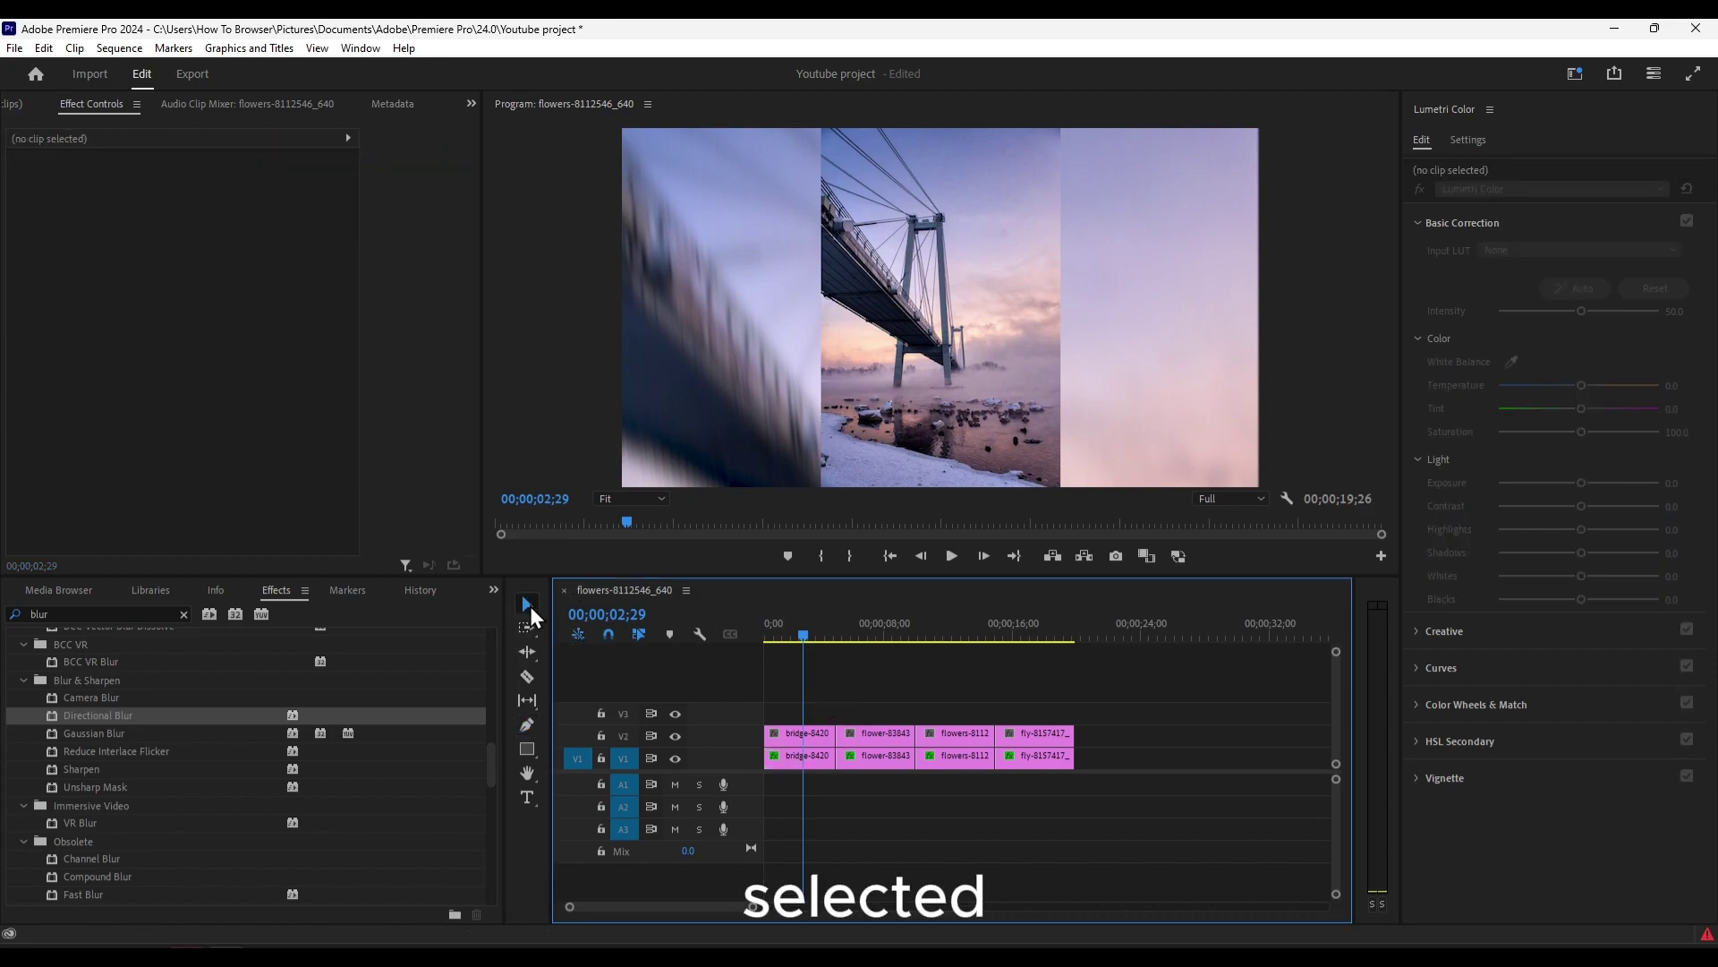
{"action": "left_click", "coordinate": [527, 724]}
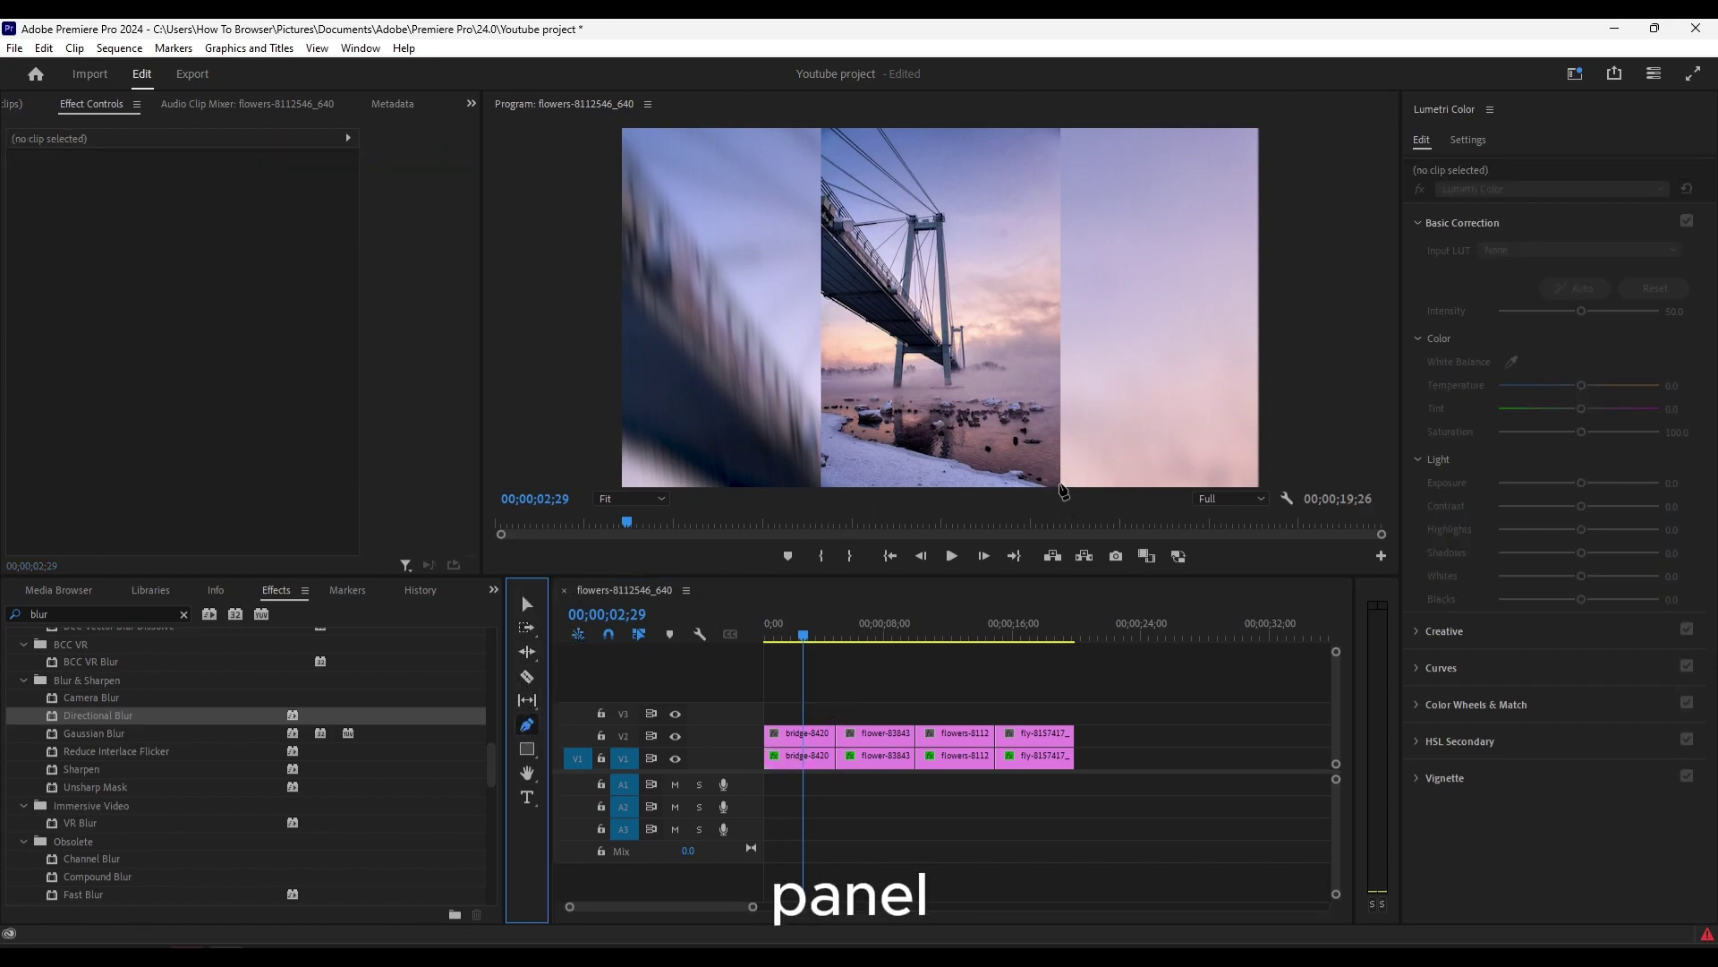
{"action": "left_click", "coordinate": [1059, 483]}
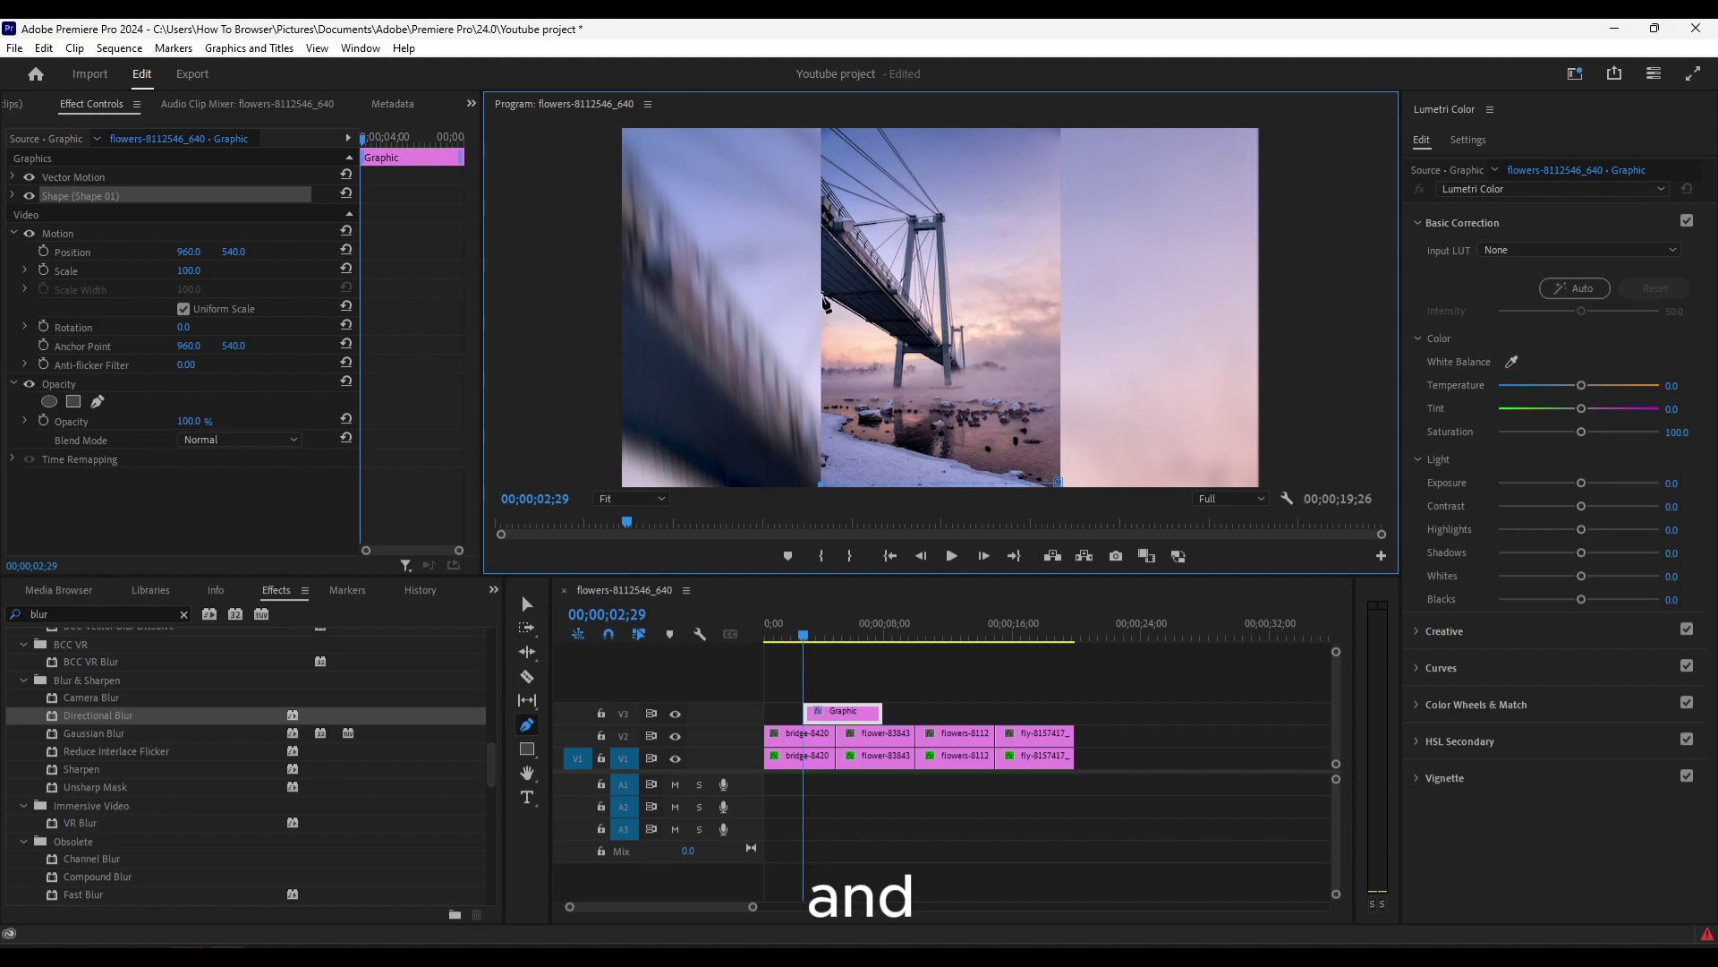
{"action": "left_click", "coordinate": [823, 133]}
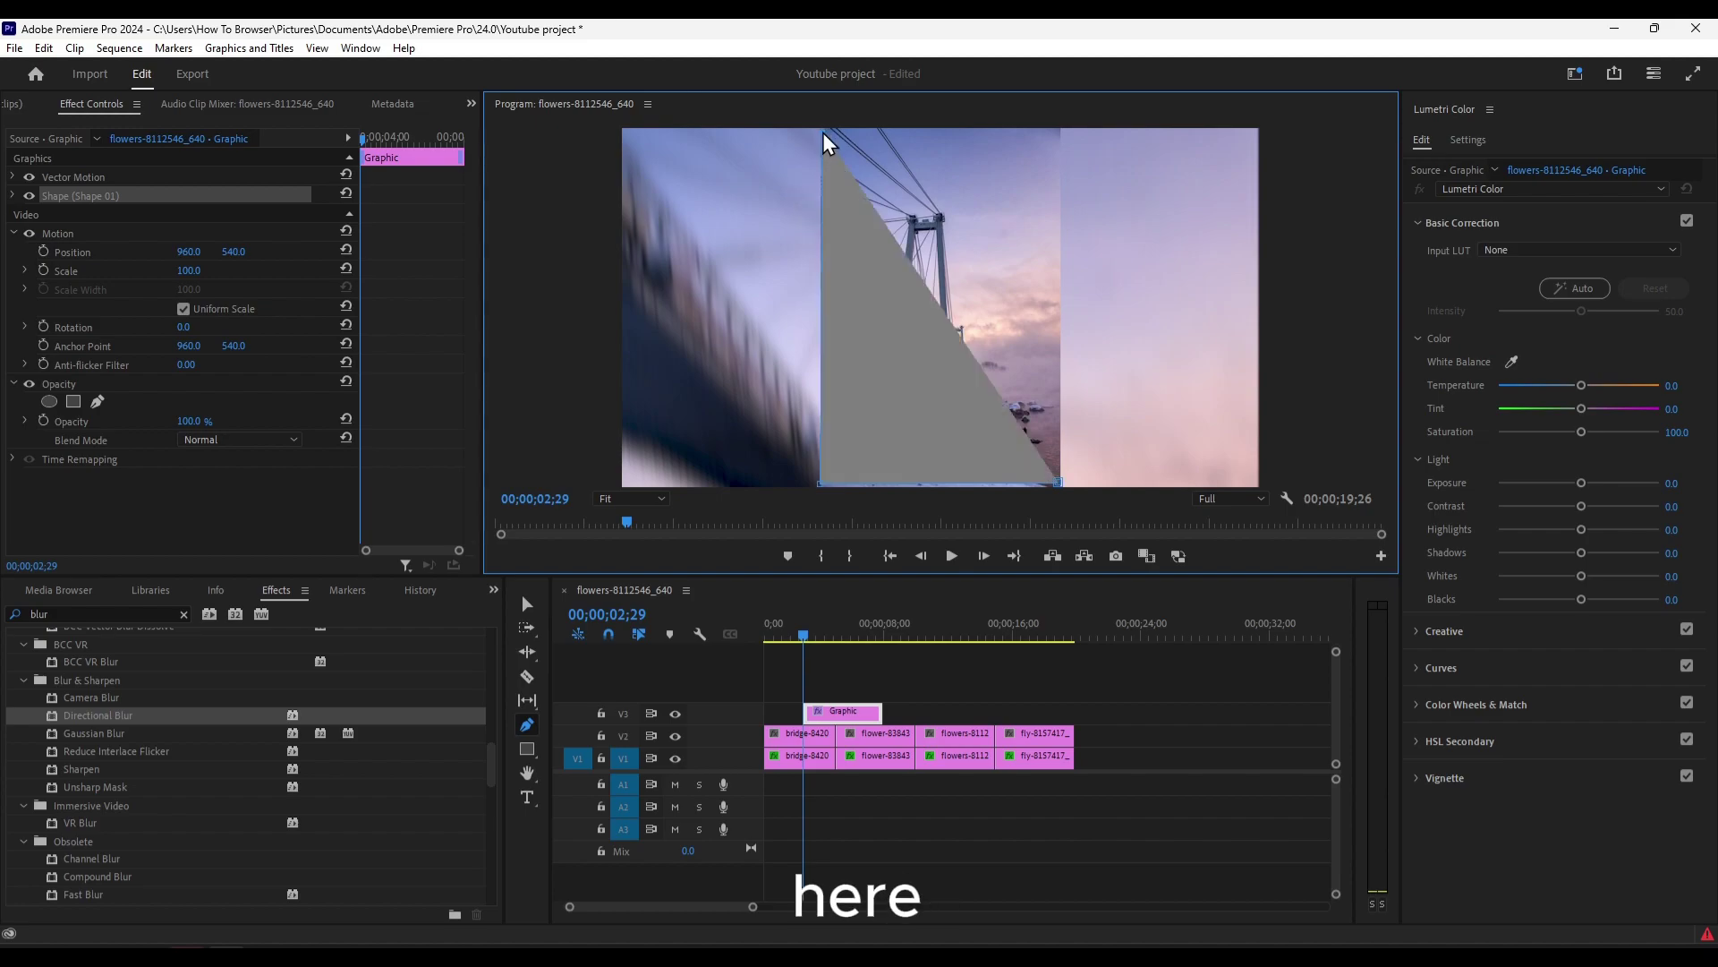
{"action": "left_click", "coordinate": [1058, 134]}
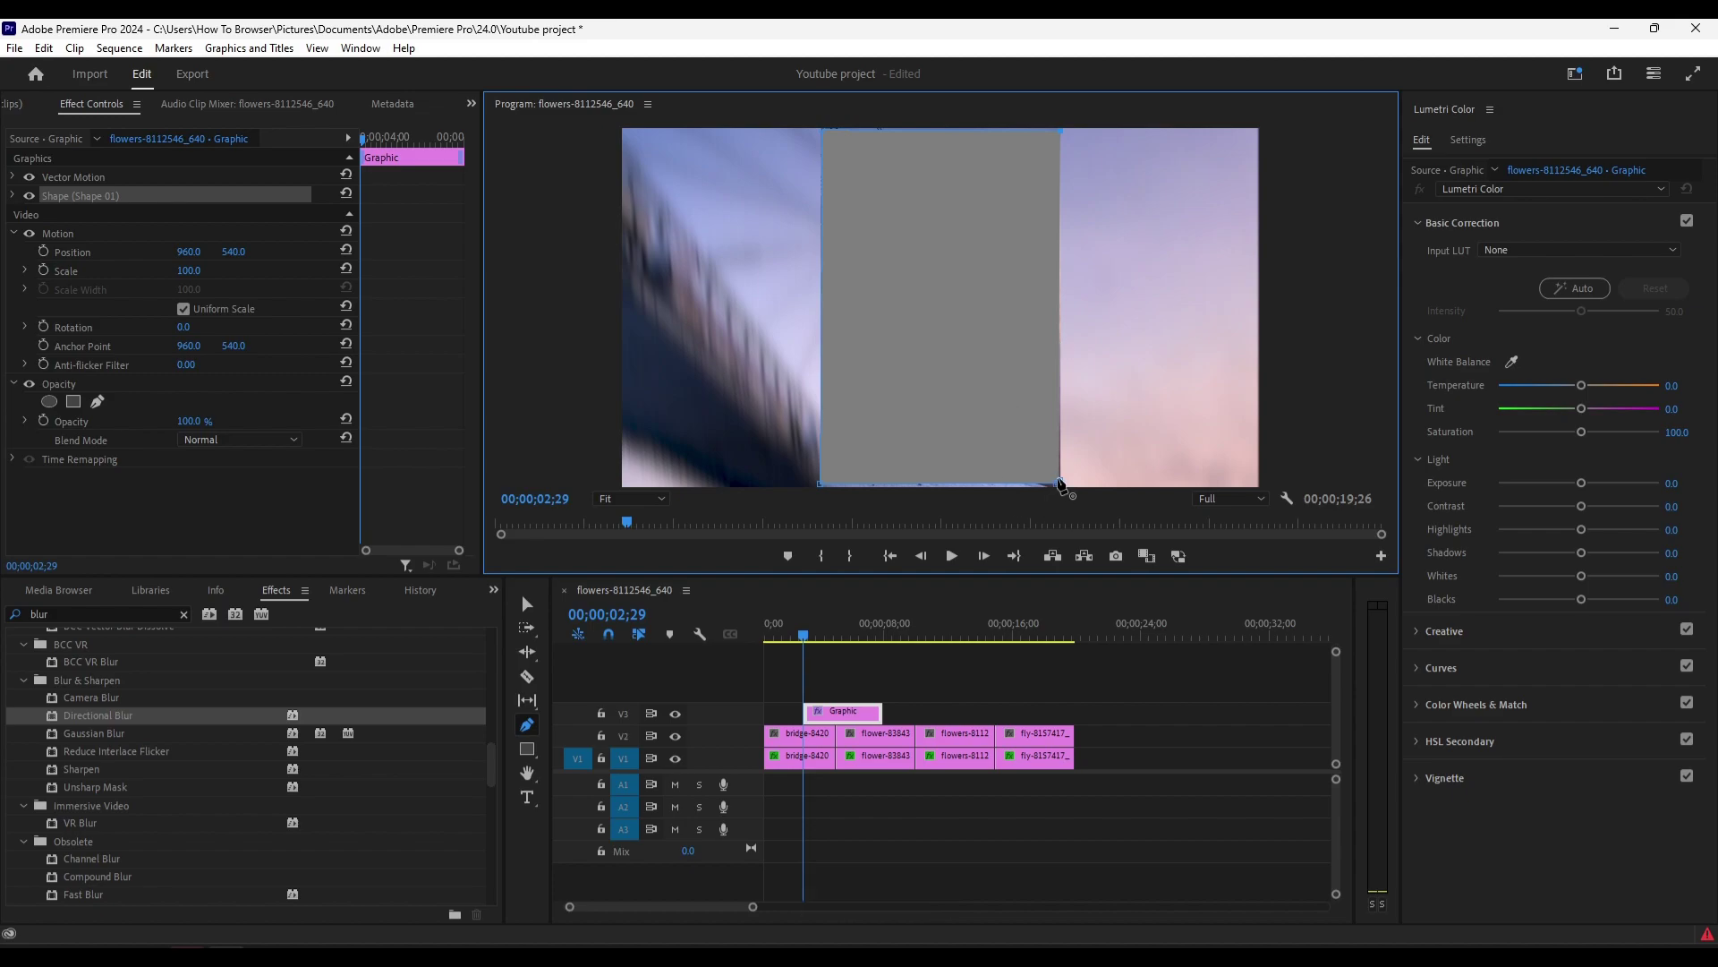
{"action": "left_click_drag", "start_coordinate": [1059, 481], "coordinate": [1061, 484]}
Step: Move the graphic clip on V3 to the start of the sequence, above the bridge clips
{"action": "left_click", "coordinate": [846, 713]}
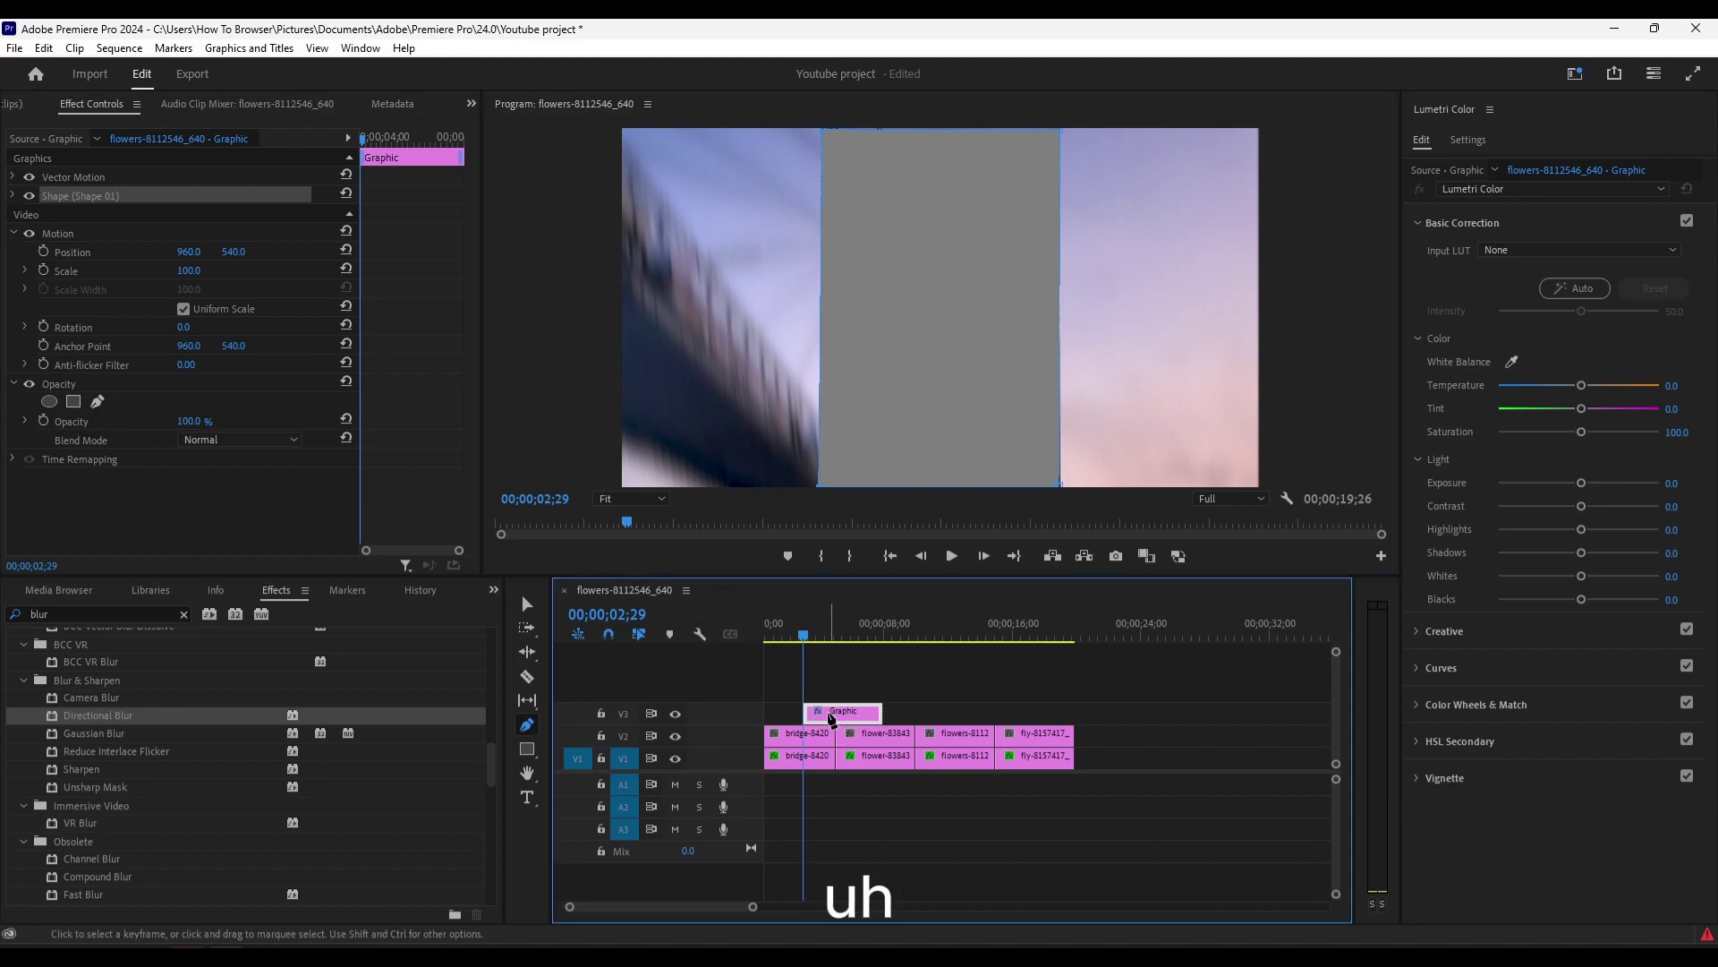
{"action": "left_click", "coordinate": [826, 636]}
{"action": "left_click", "coordinate": [528, 604]}
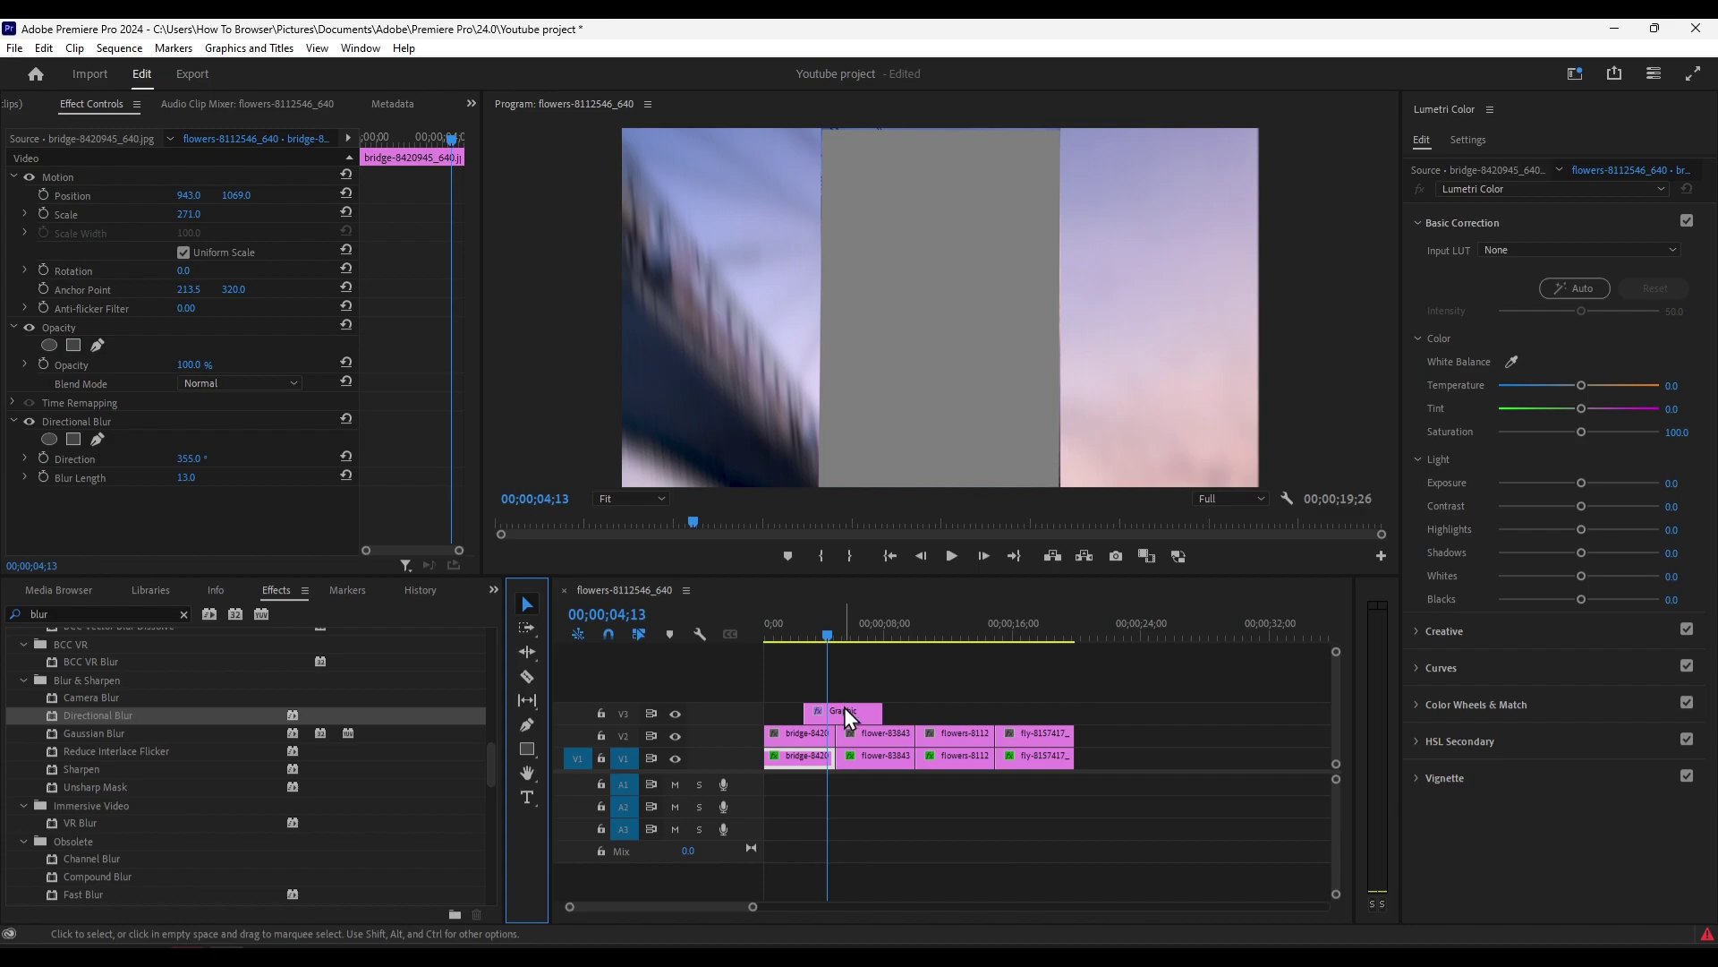
{"action": "left_click_drag", "start_coordinate": [845, 707], "coordinate": [805, 708]}
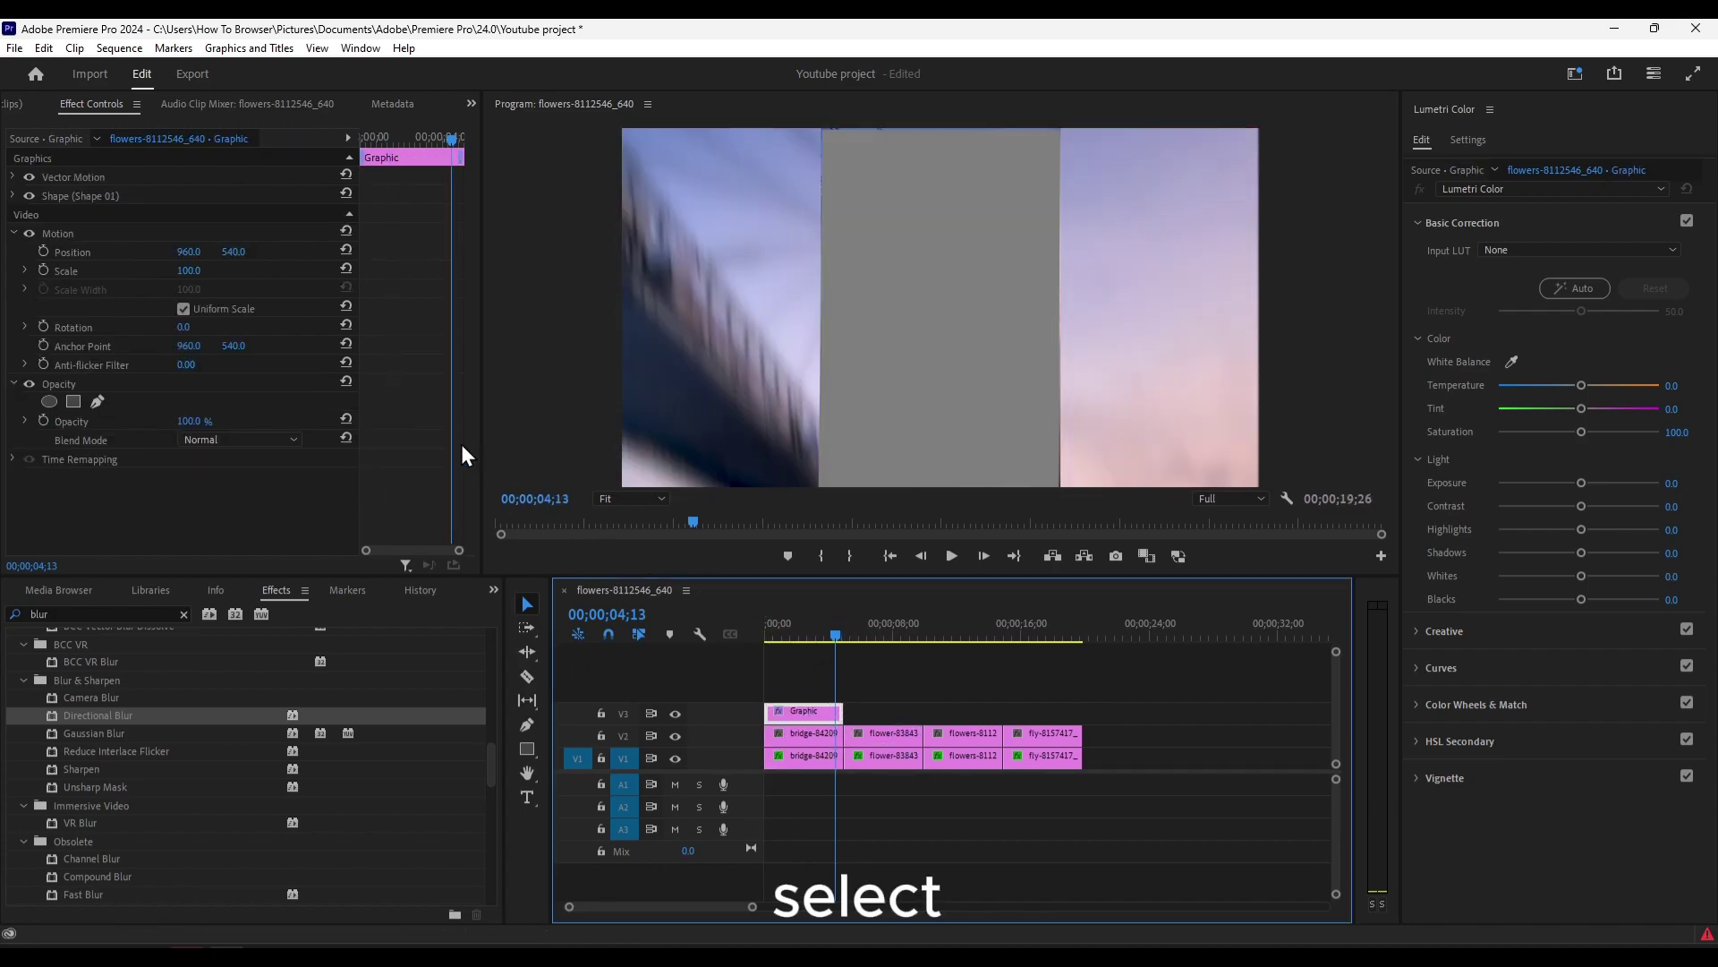
Step: Turn off the shape's fill and give it a white outer stroke with a width of 25
{"action": "left_click", "coordinate": [12, 196]}
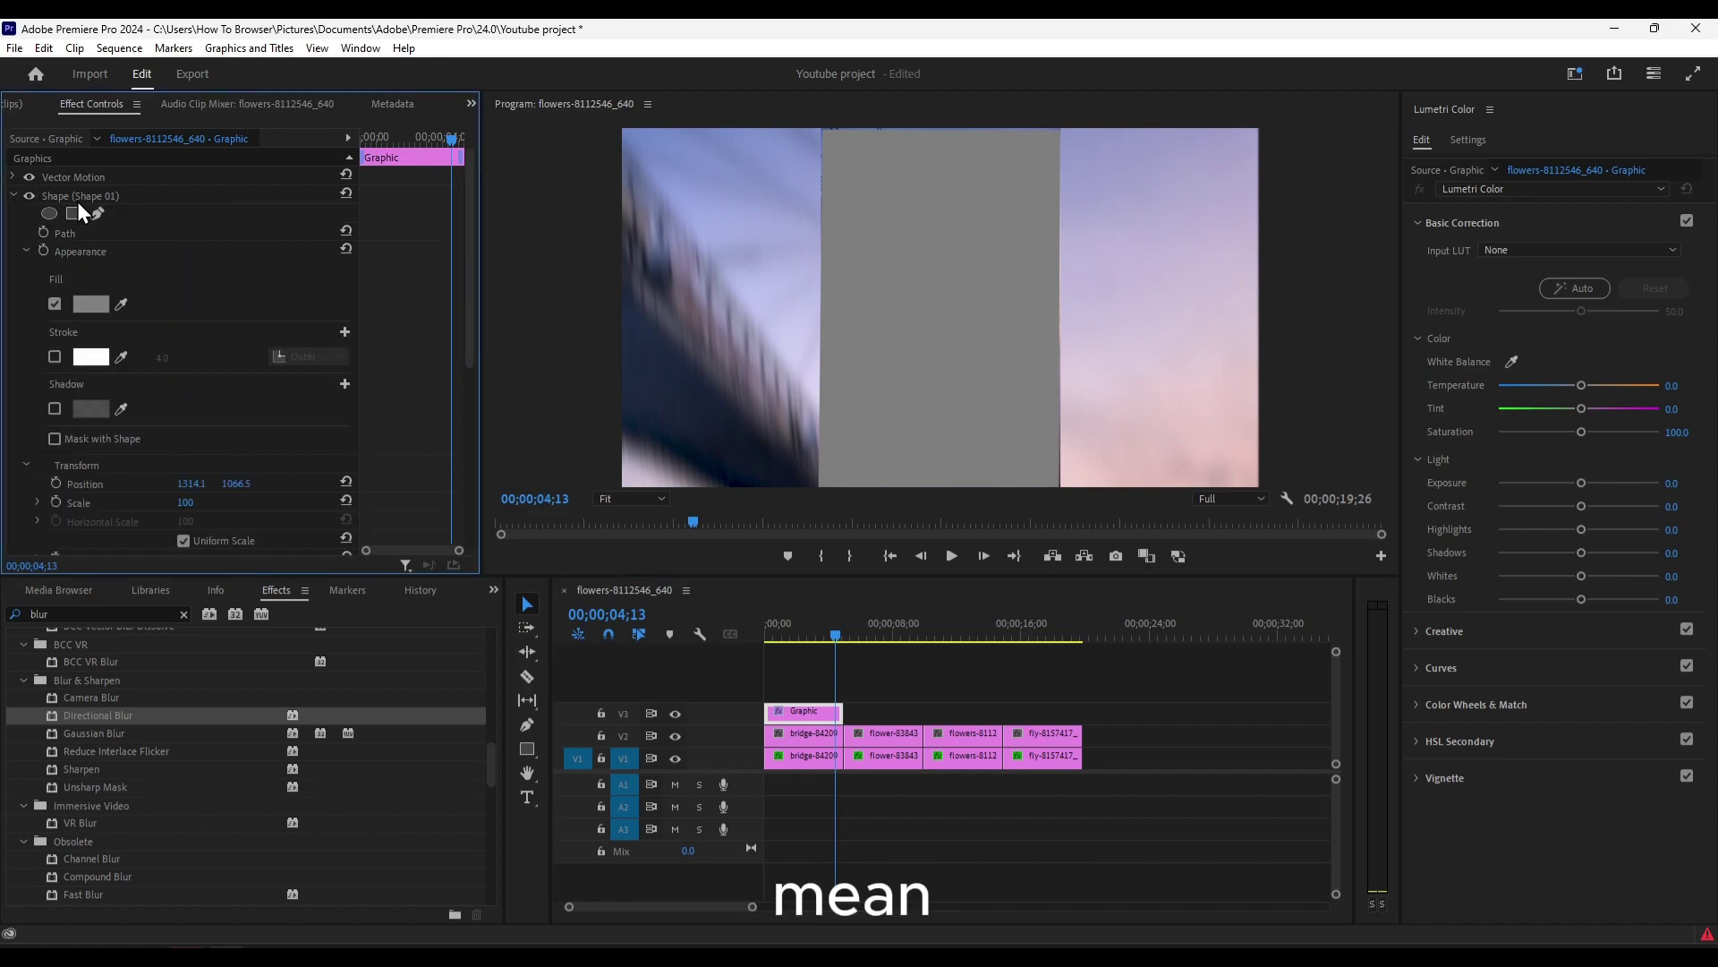
{"action": "left_click", "coordinate": [55, 358]}
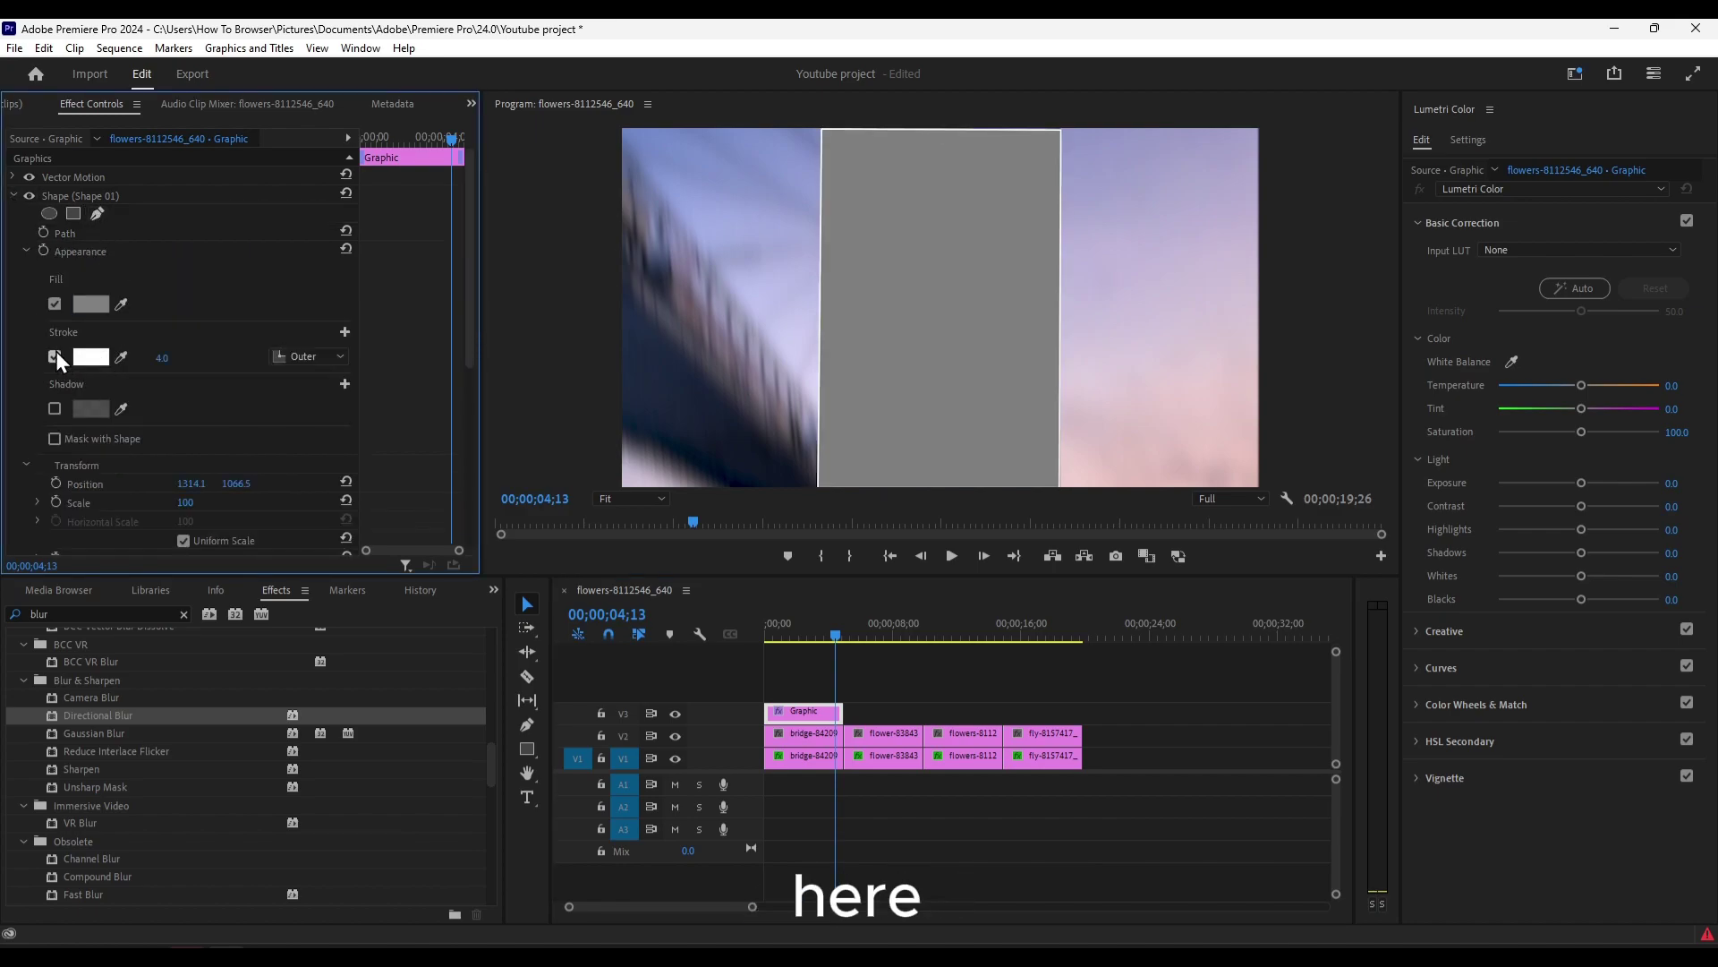
{"action": "left_click", "coordinate": [53, 306]}
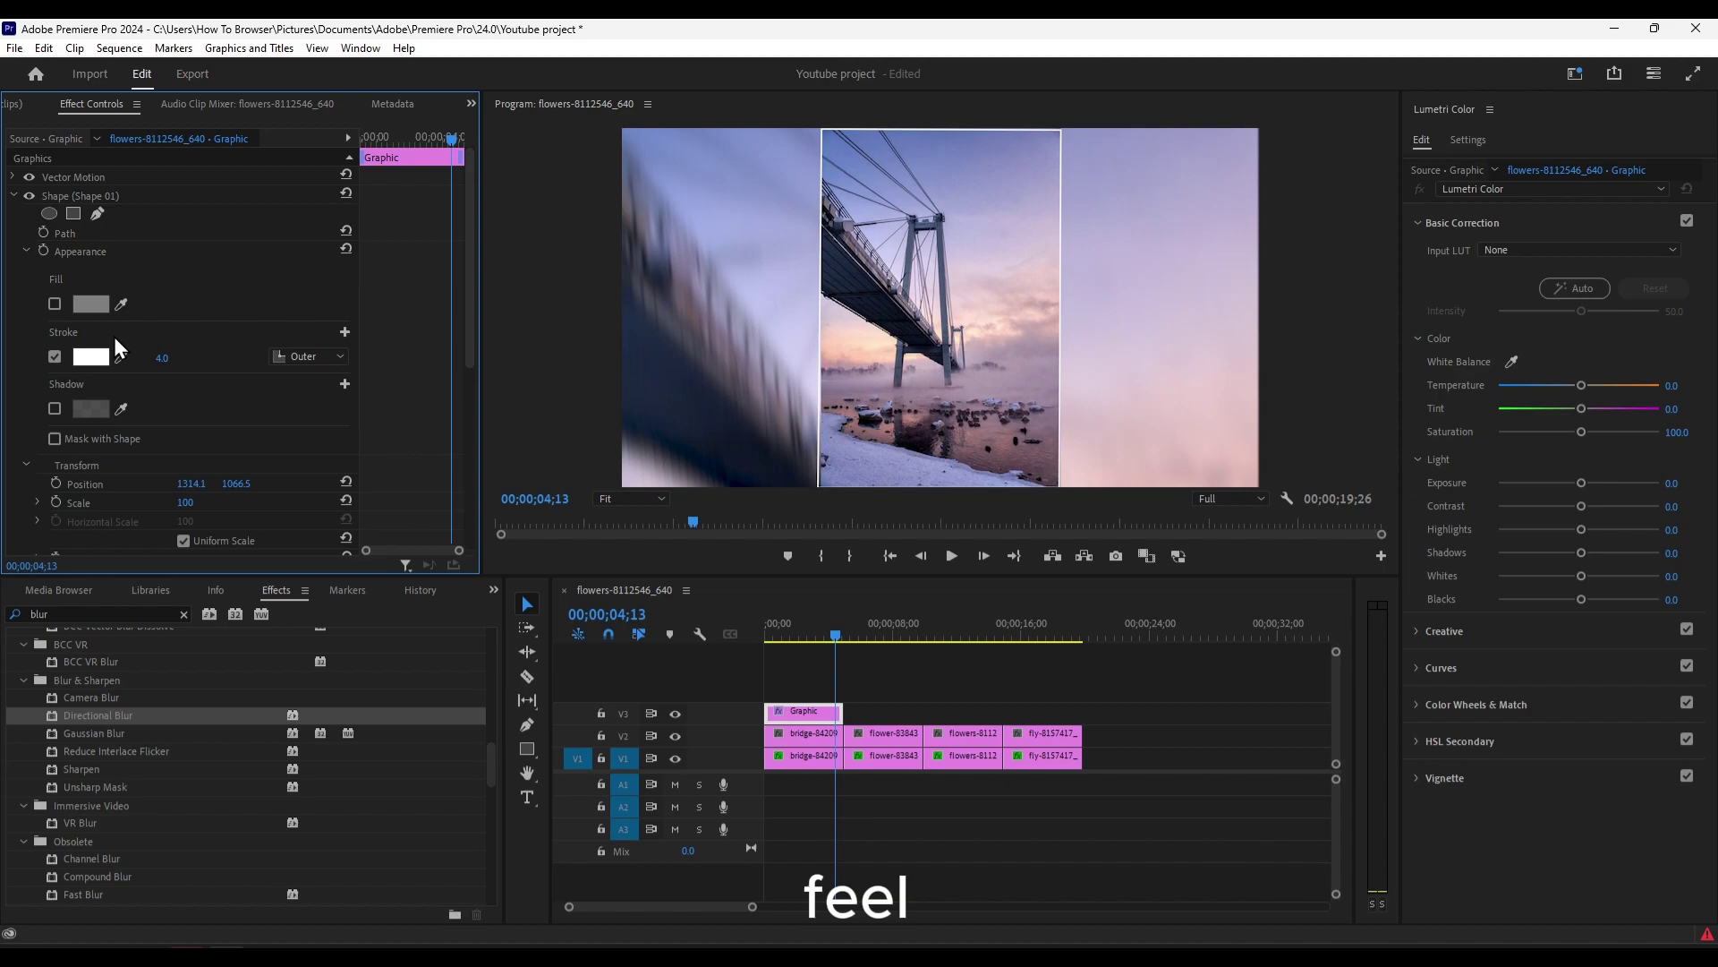
{"action": "left_click_drag", "start_coordinate": [162, 358], "coordinate": [180, 358]}
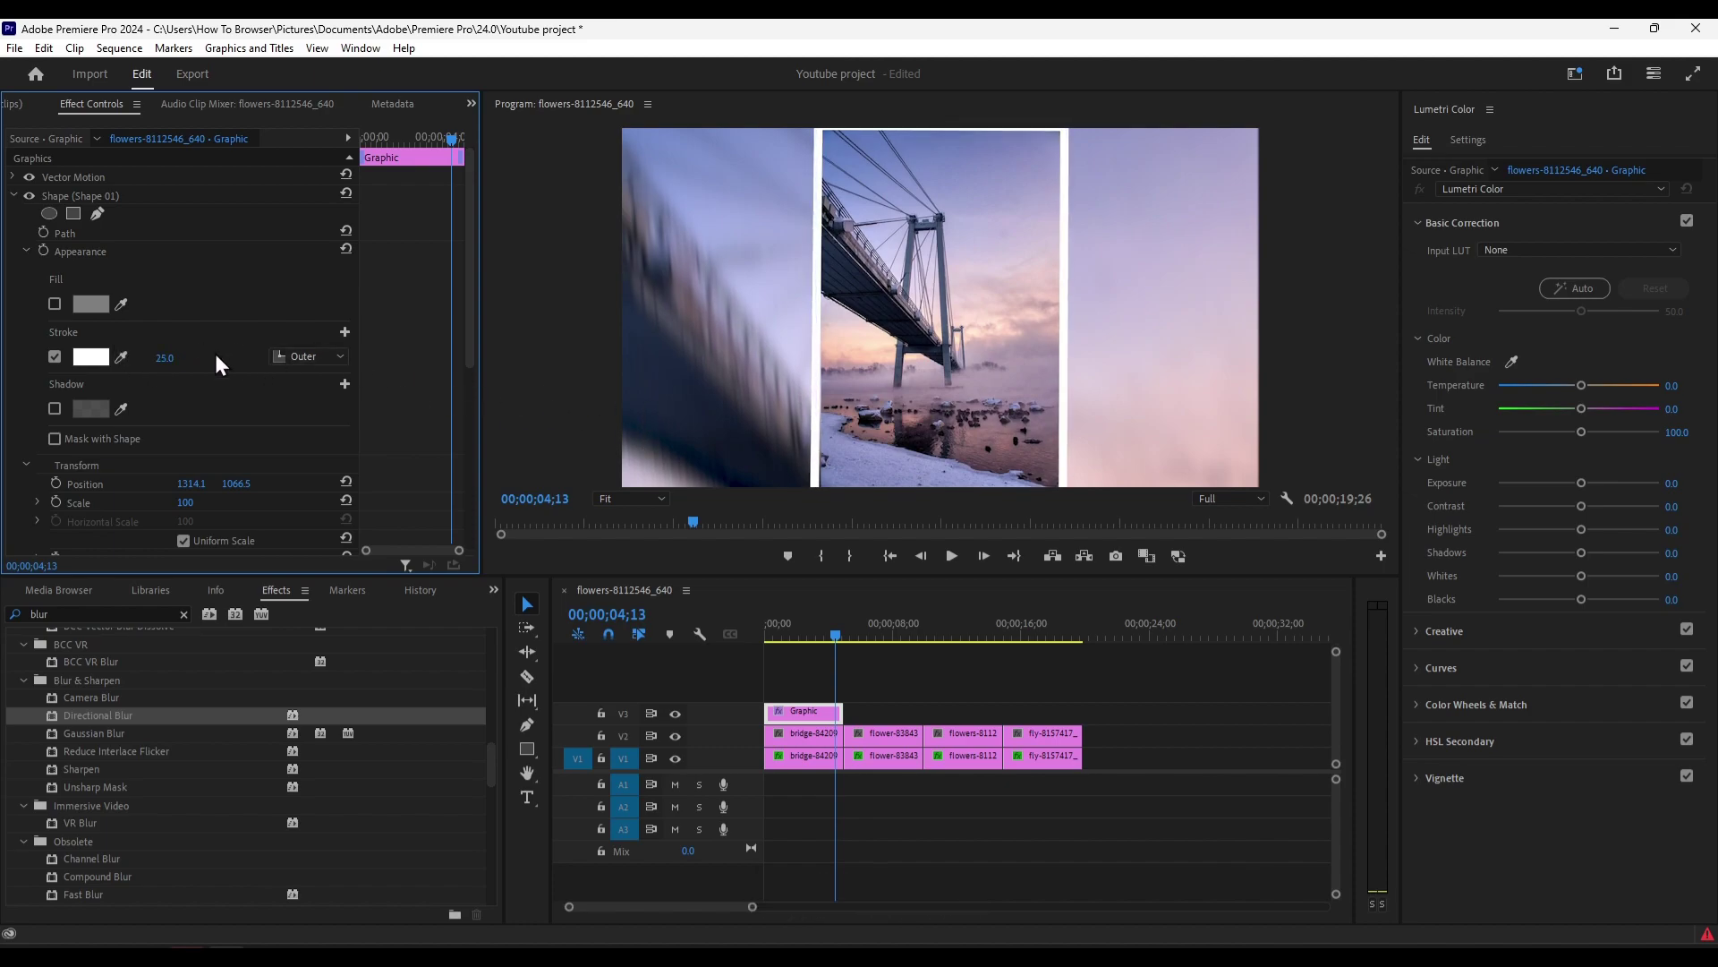
Step: Scale the frame shape to 97 and shift it slightly sideways around the bridge image
{"action": "left_click_drag", "start_coordinate": [184, 504], "coordinate": [202, 503]}
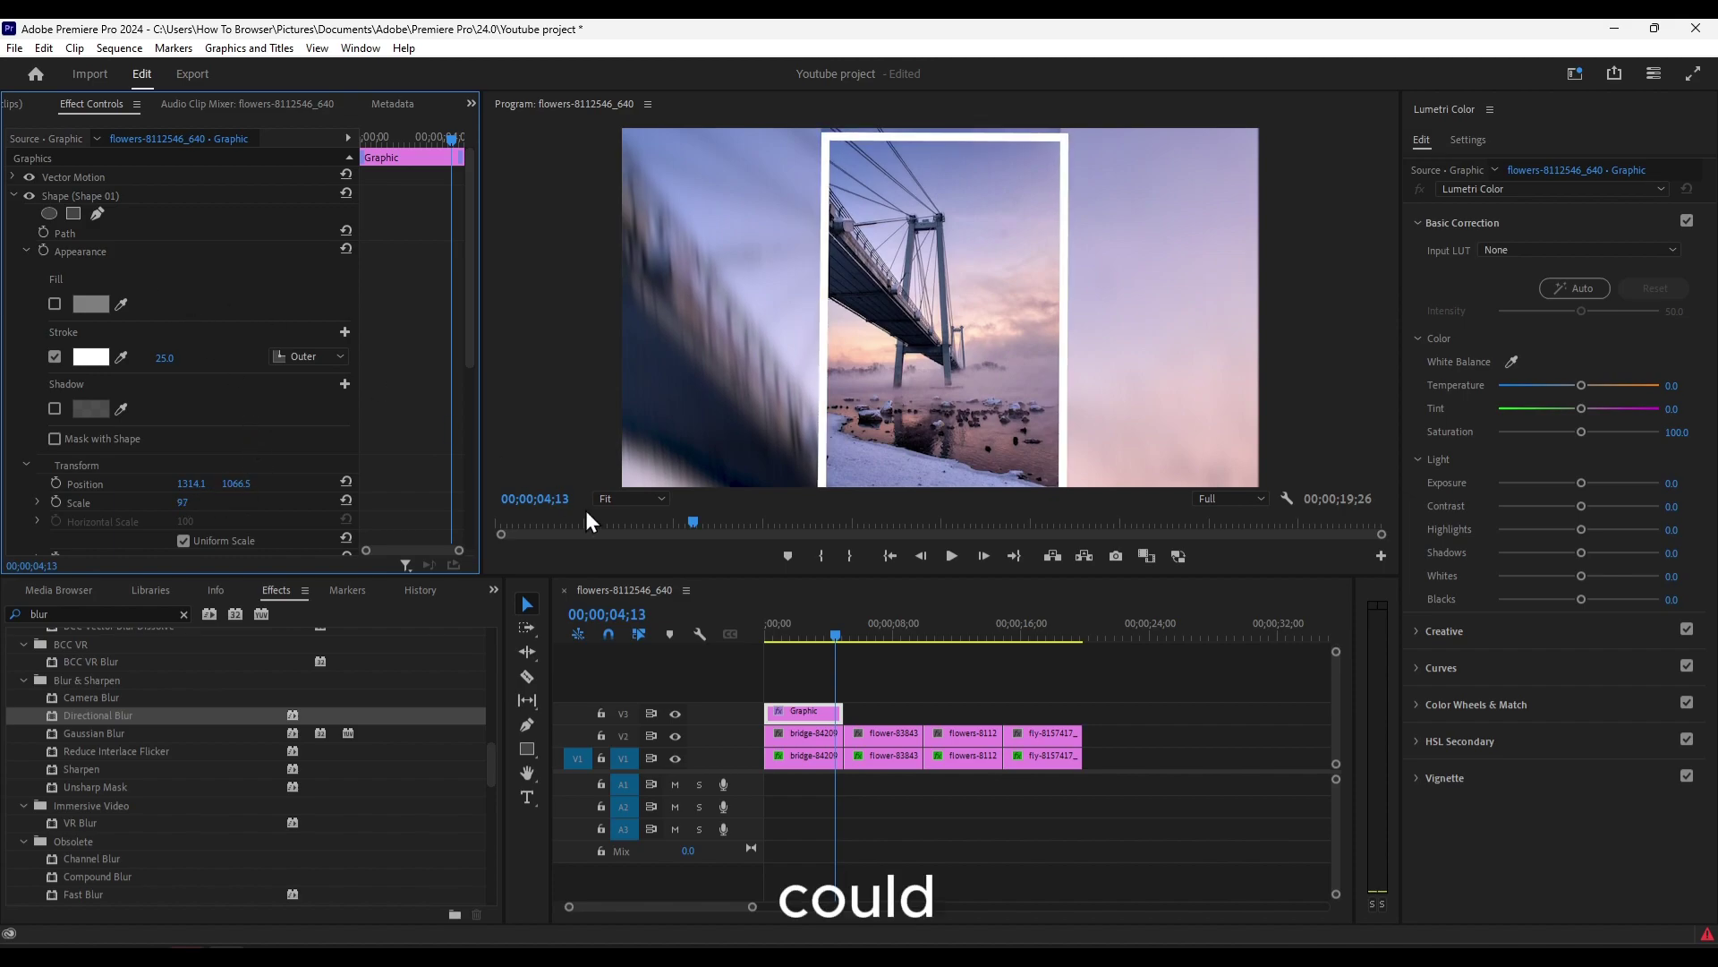
{"action": "left_click", "coordinate": [826, 343]}
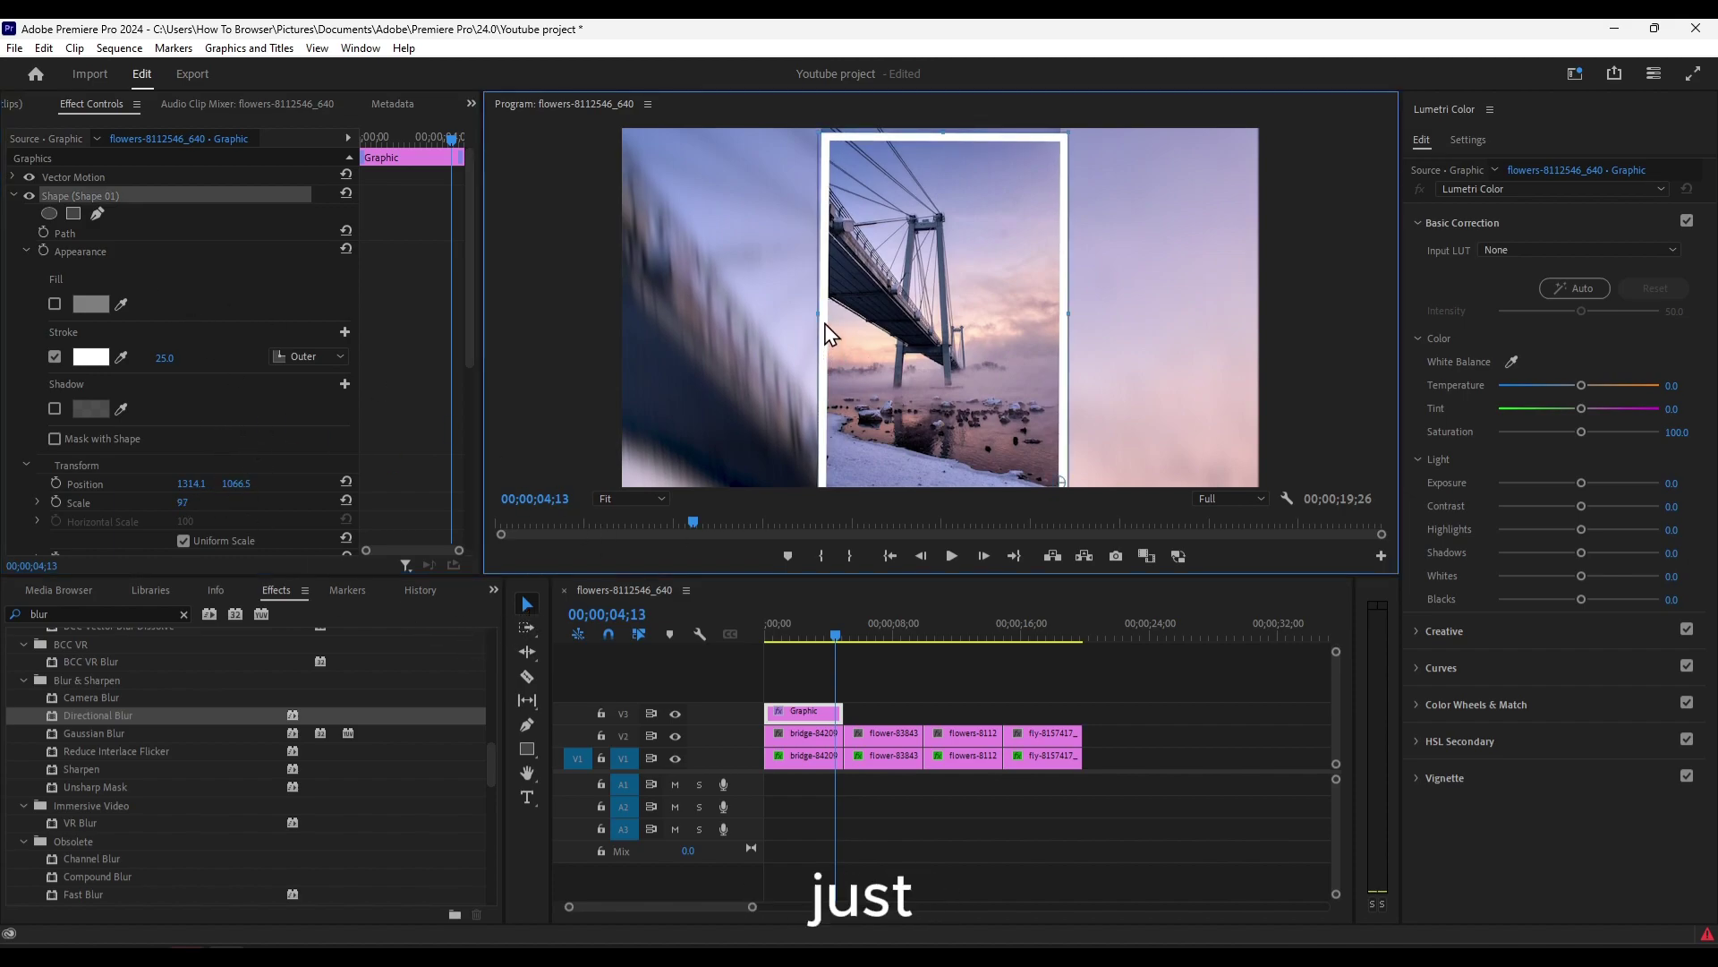
{"action": "mouse_move", "coordinate": [827, 284]}
{"action": "left_mouse_down"}
{"action": "mouse_move", "coordinate": [802, 285]}
{"action": "mouse_move", "coordinate": [816, 281]}
{"action": "left_mouse_up"}
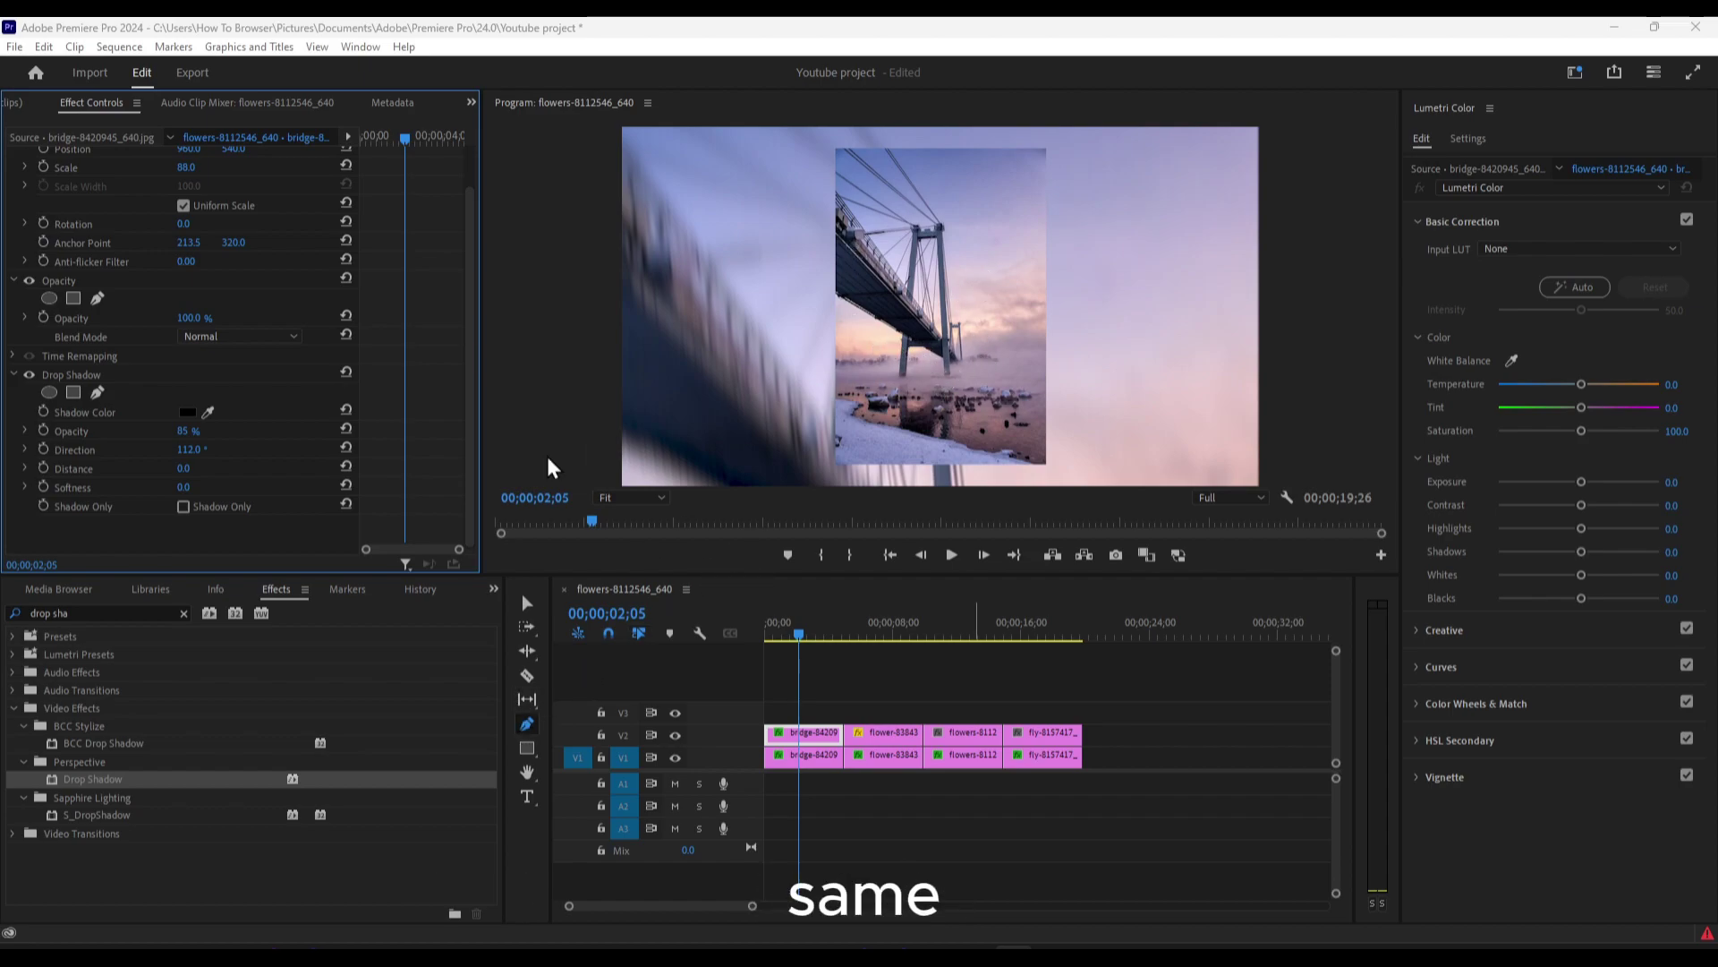
Step: Find the Crop effect, apply it to the V2 bridge clip and try adjusting its crop values
{"action": "left_click", "coordinate": [185, 613]}
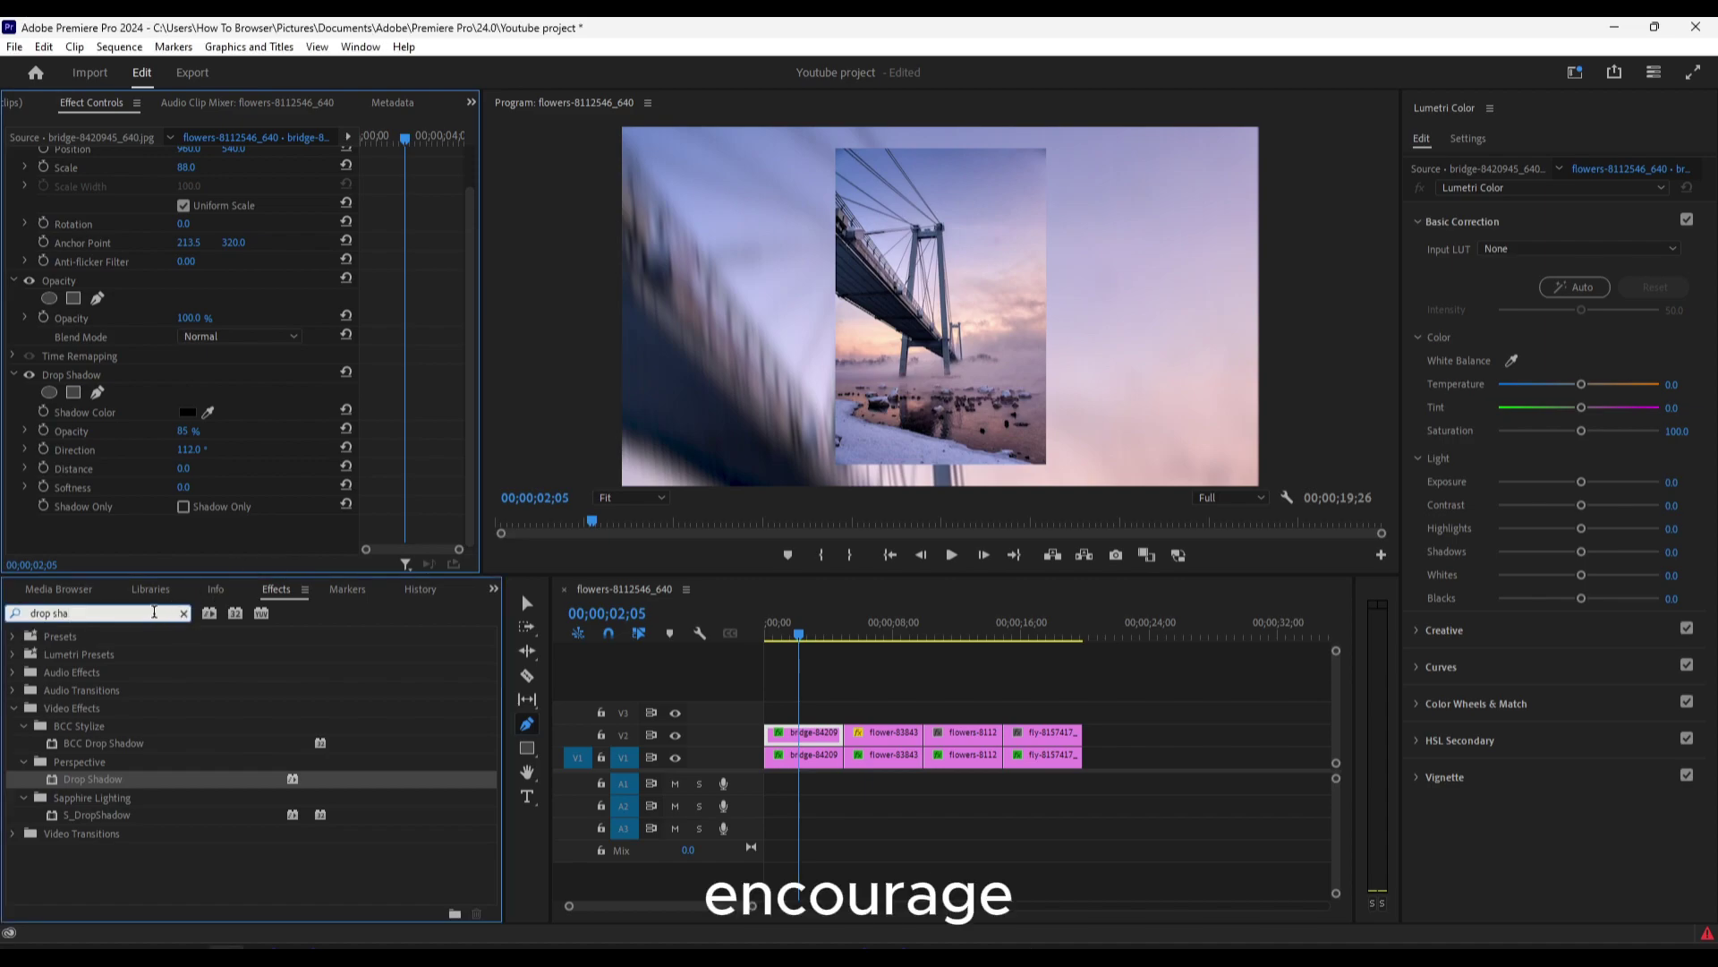
{"action": "type", "text": "crop"}
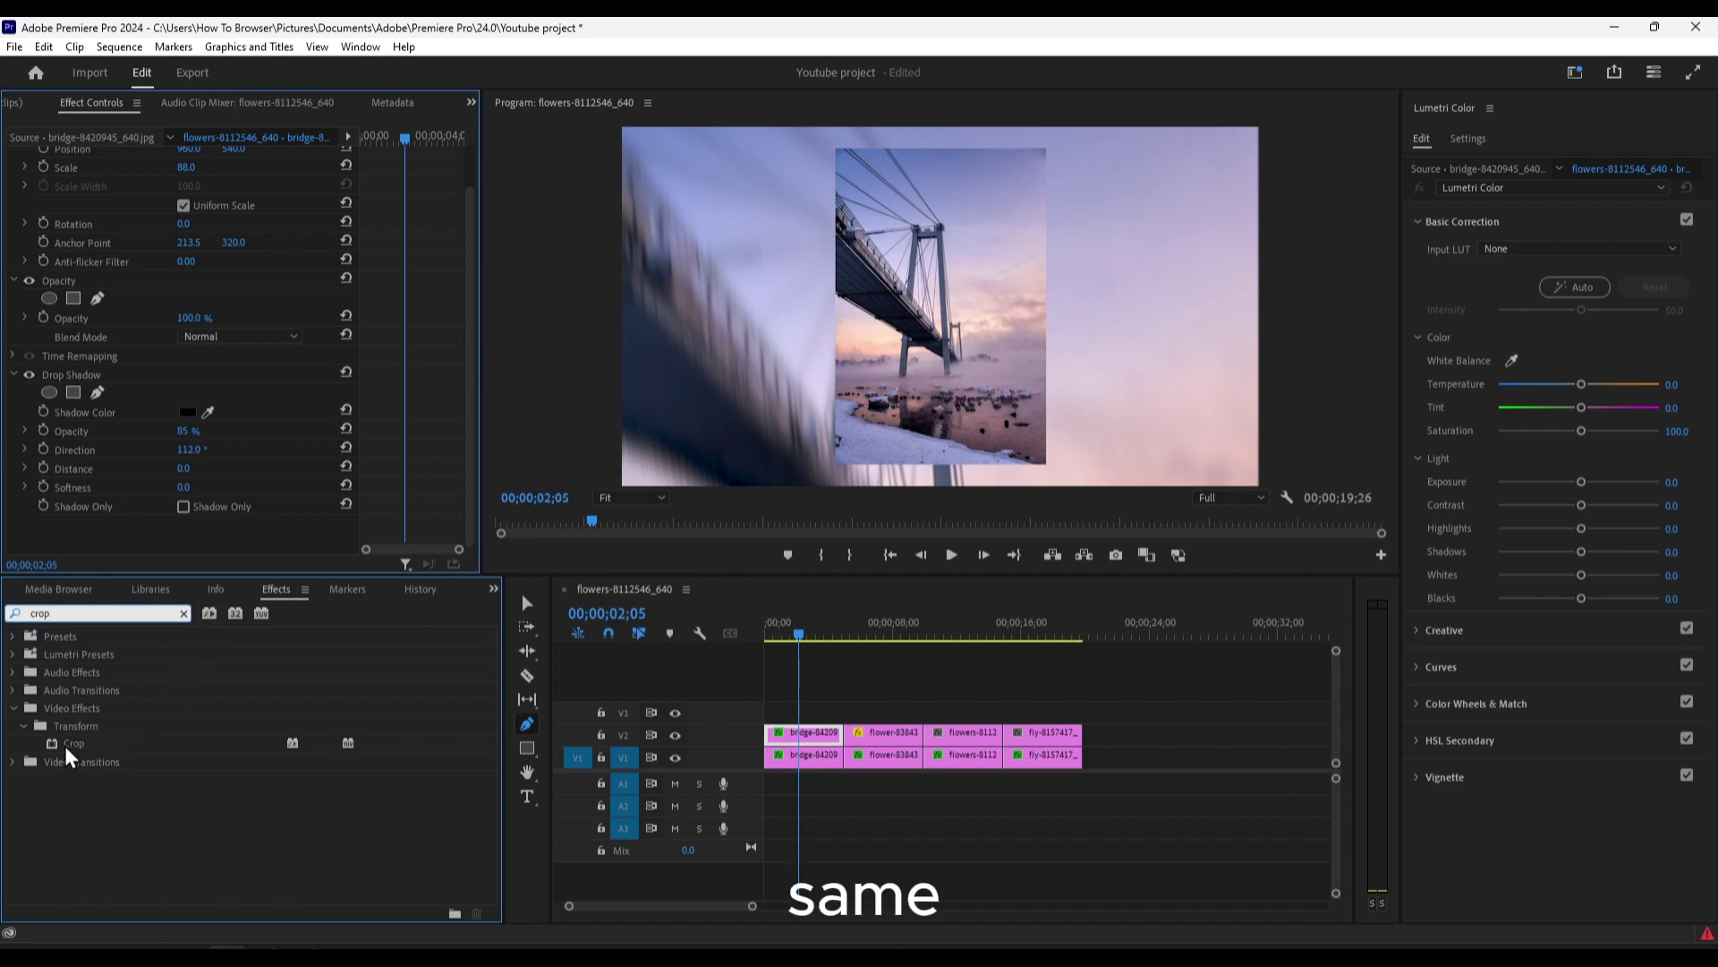
{"action": "left_click_drag", "start_coordinate": [67, 750], "coordinate": [394, 709]}
{"action": "left_click_drag", "start_coordinate": [106, 630], "coordinate": [797, 732]}
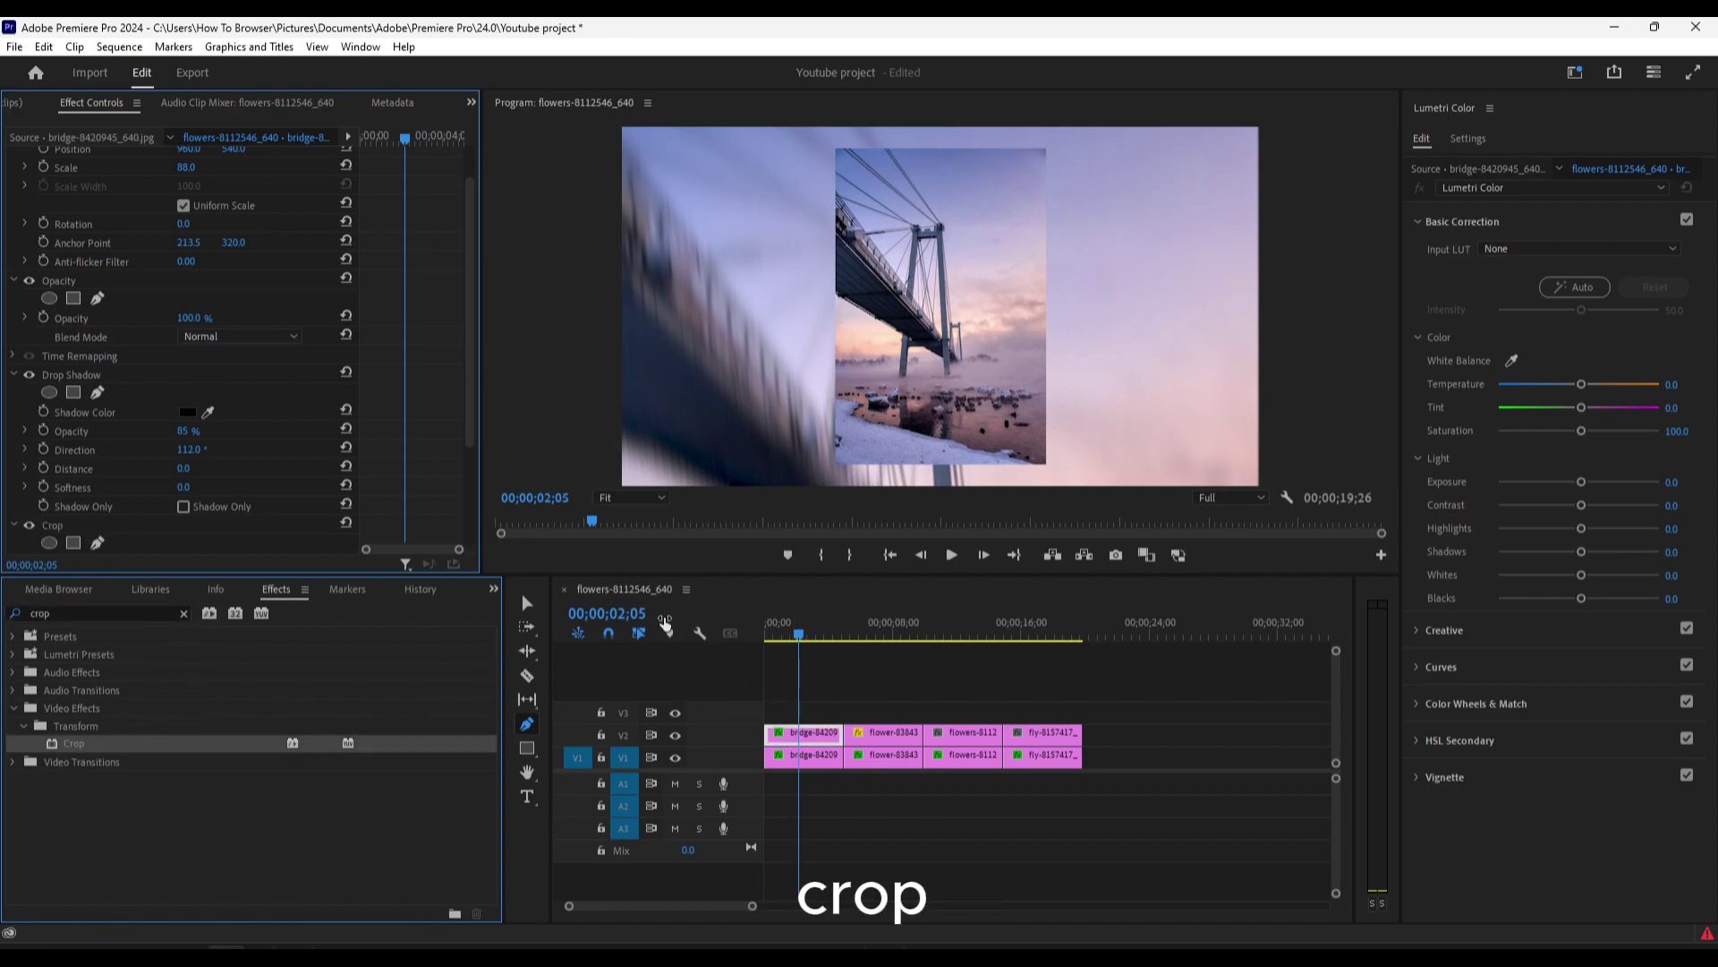
{"action": "scroll", "coordinate": [256, 426], "scroll_direction": "down", "scroll_amount": 3}
{"action": "left_click_drag", "start_coordinate": [183, 436], "coordinate": [228, 455]}
Step: Undo the crop adjustments and the Crop effect on the V2 bridge clip
{"action": "key", "text": "ctrl+z"}
{"action": "key", "text": "ctrl+z"}
{"action": "key", "text": "ctrl+z"}
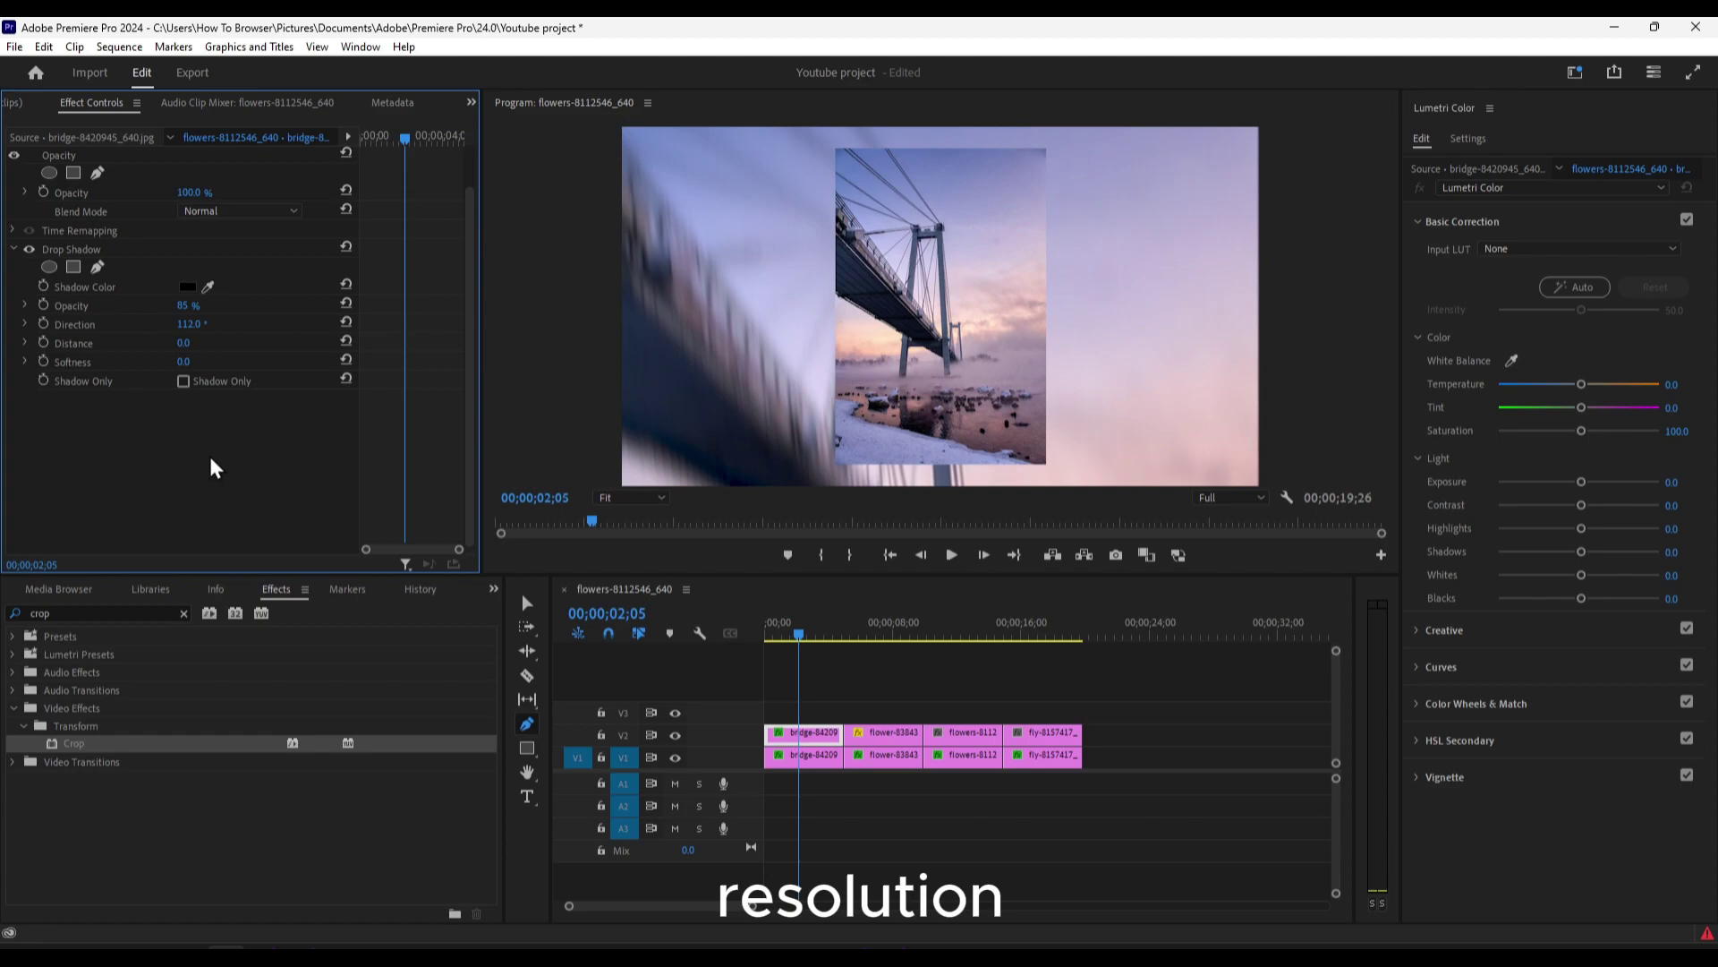
Step: Search the effects for "radia" and apply Radial Shadow to the V2 bridge clip
{"action": "left_click", "coordinate": [185, 614]}
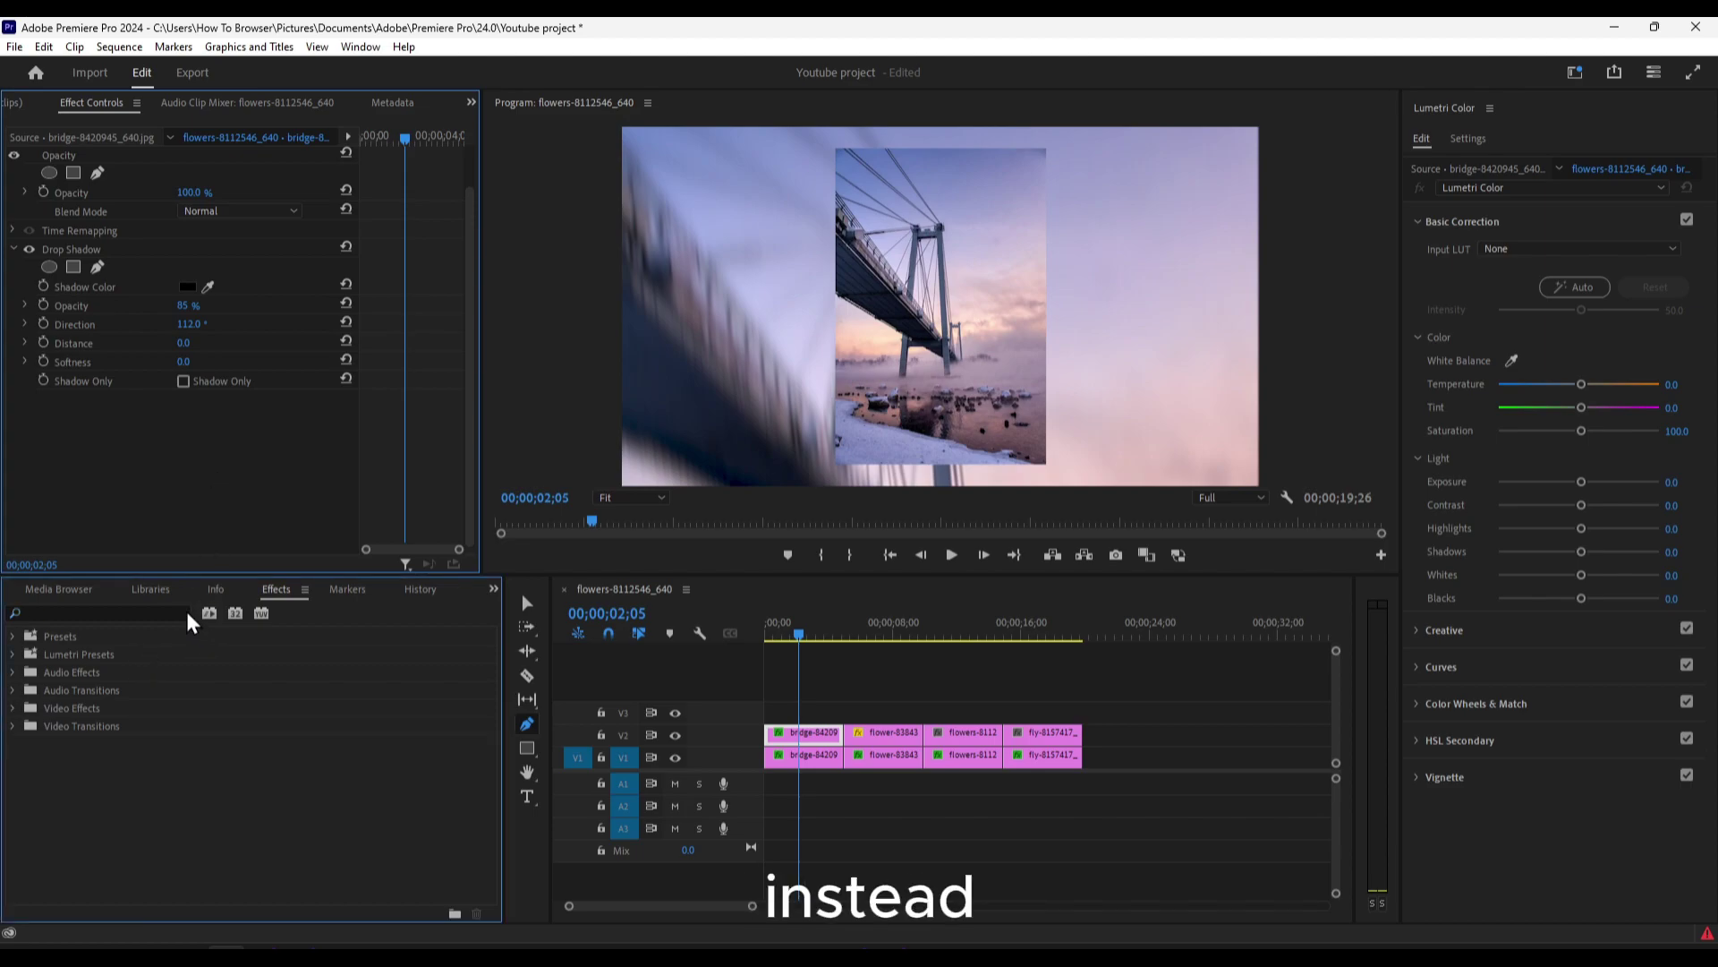
{"action": "left_click", "coordinate": [171, 614]}
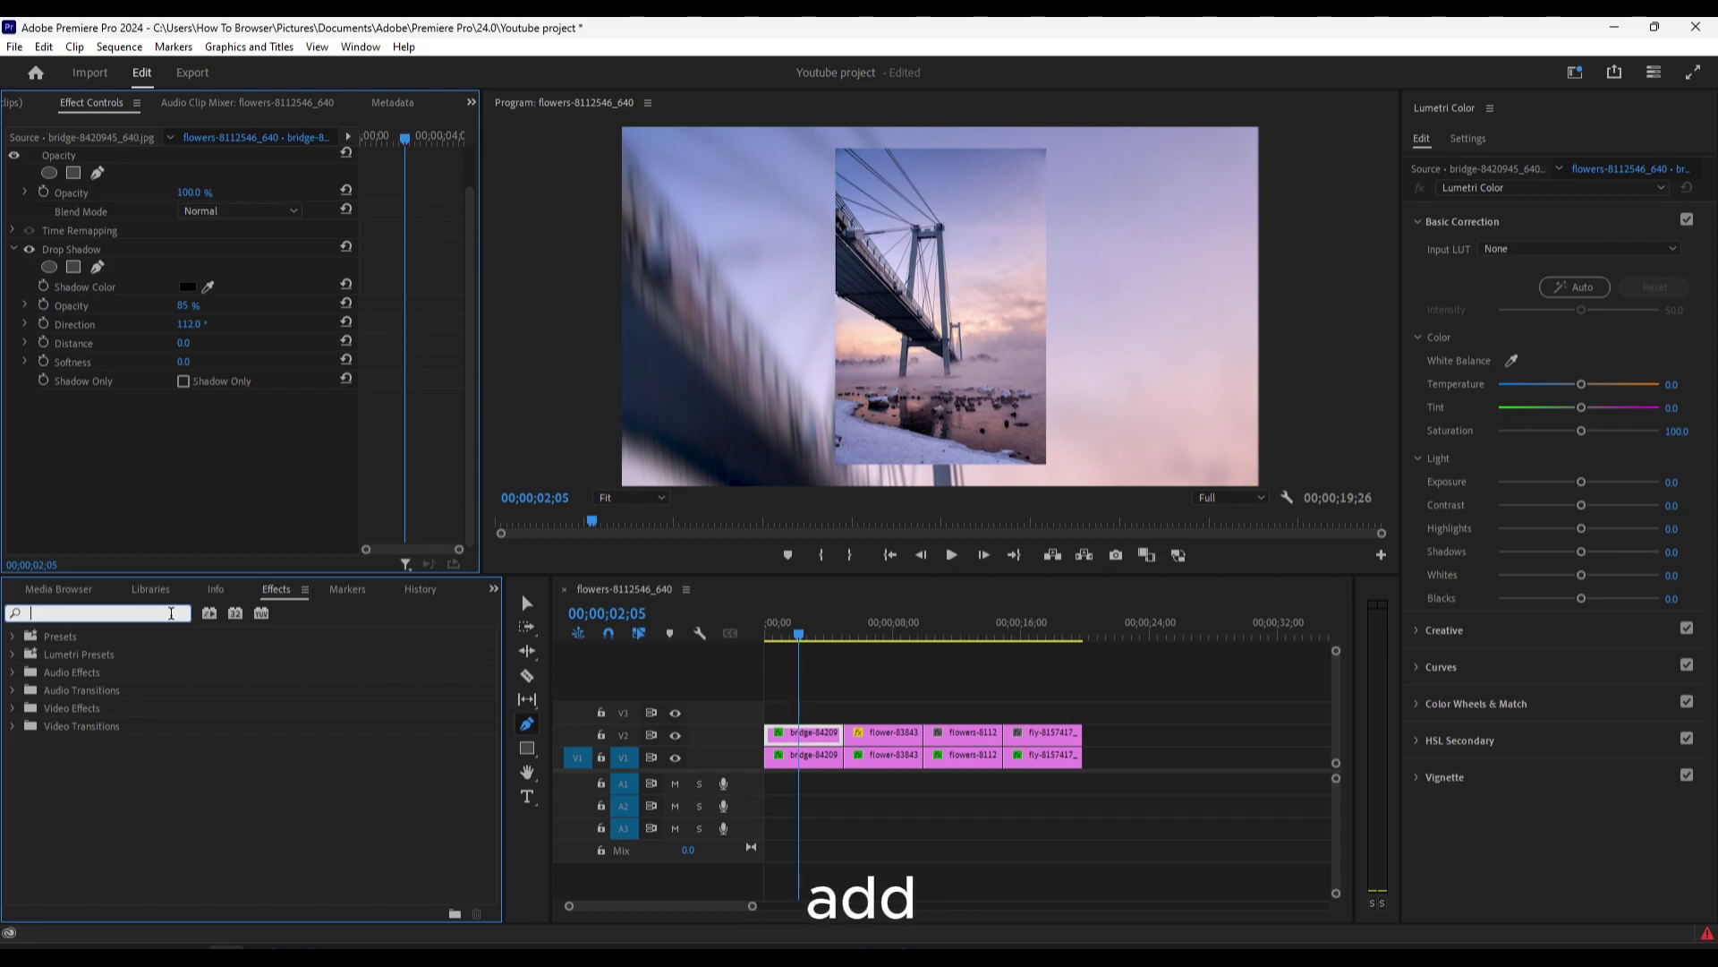
{"action": "type", "text": "radia"}
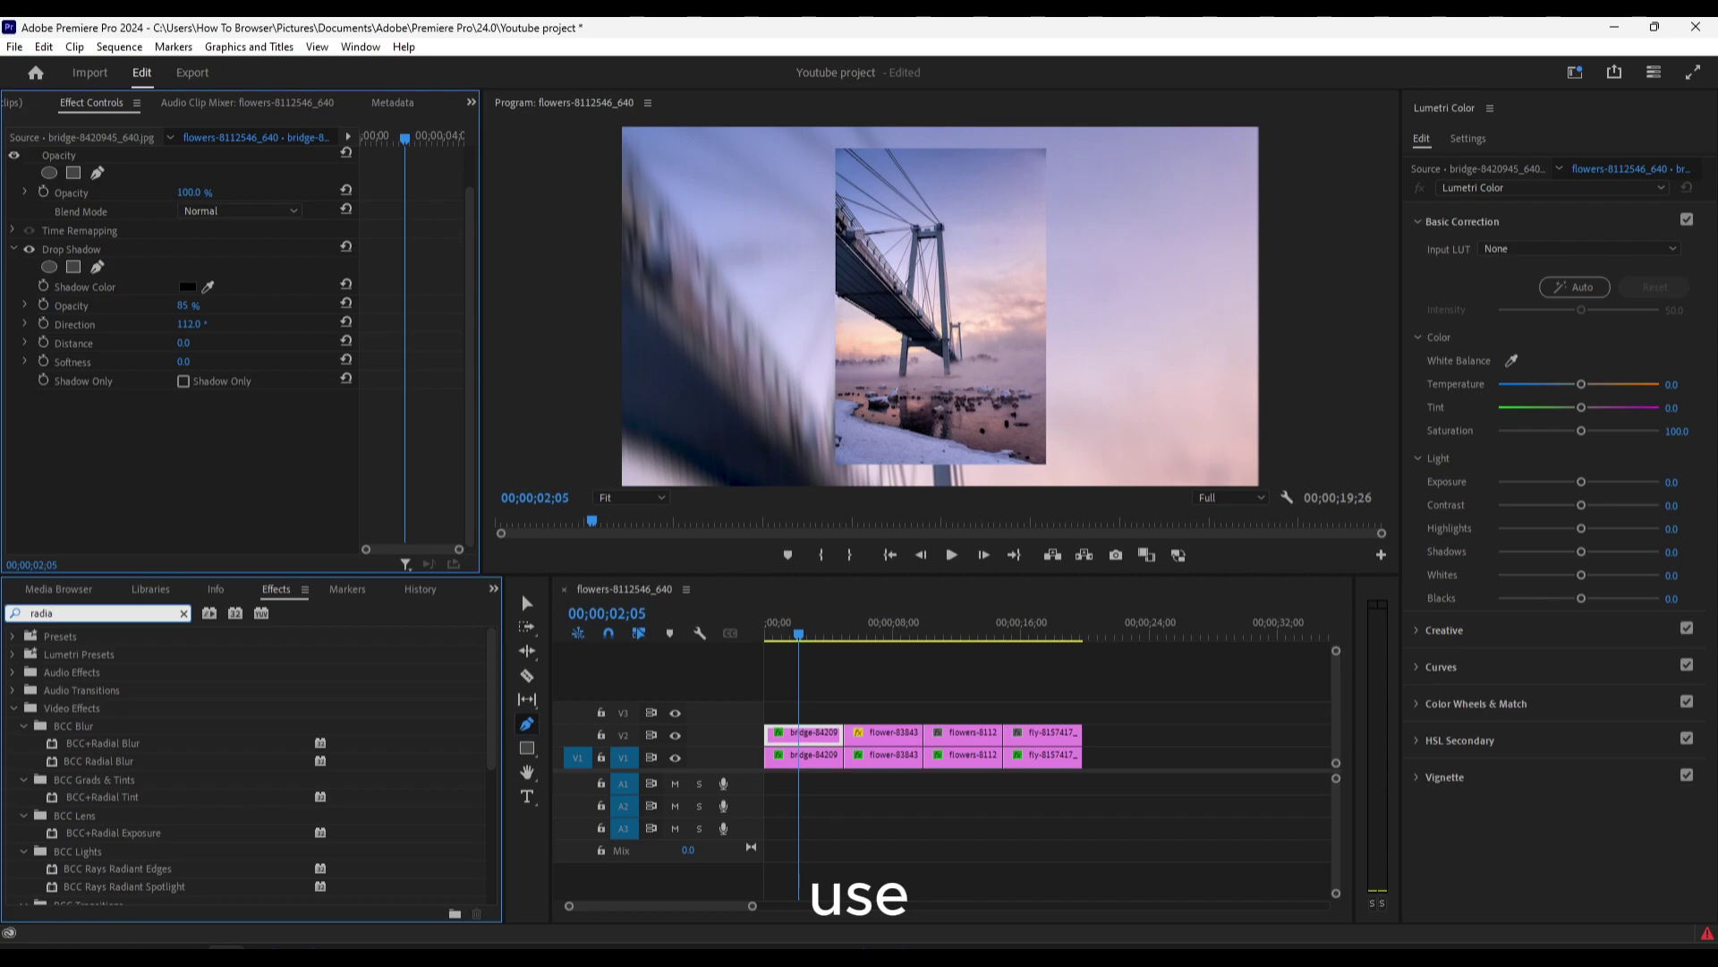
{"action": "scroll", "coordinate": [179, 633], "scroll_direction": "down", "scroll_amount": 4}
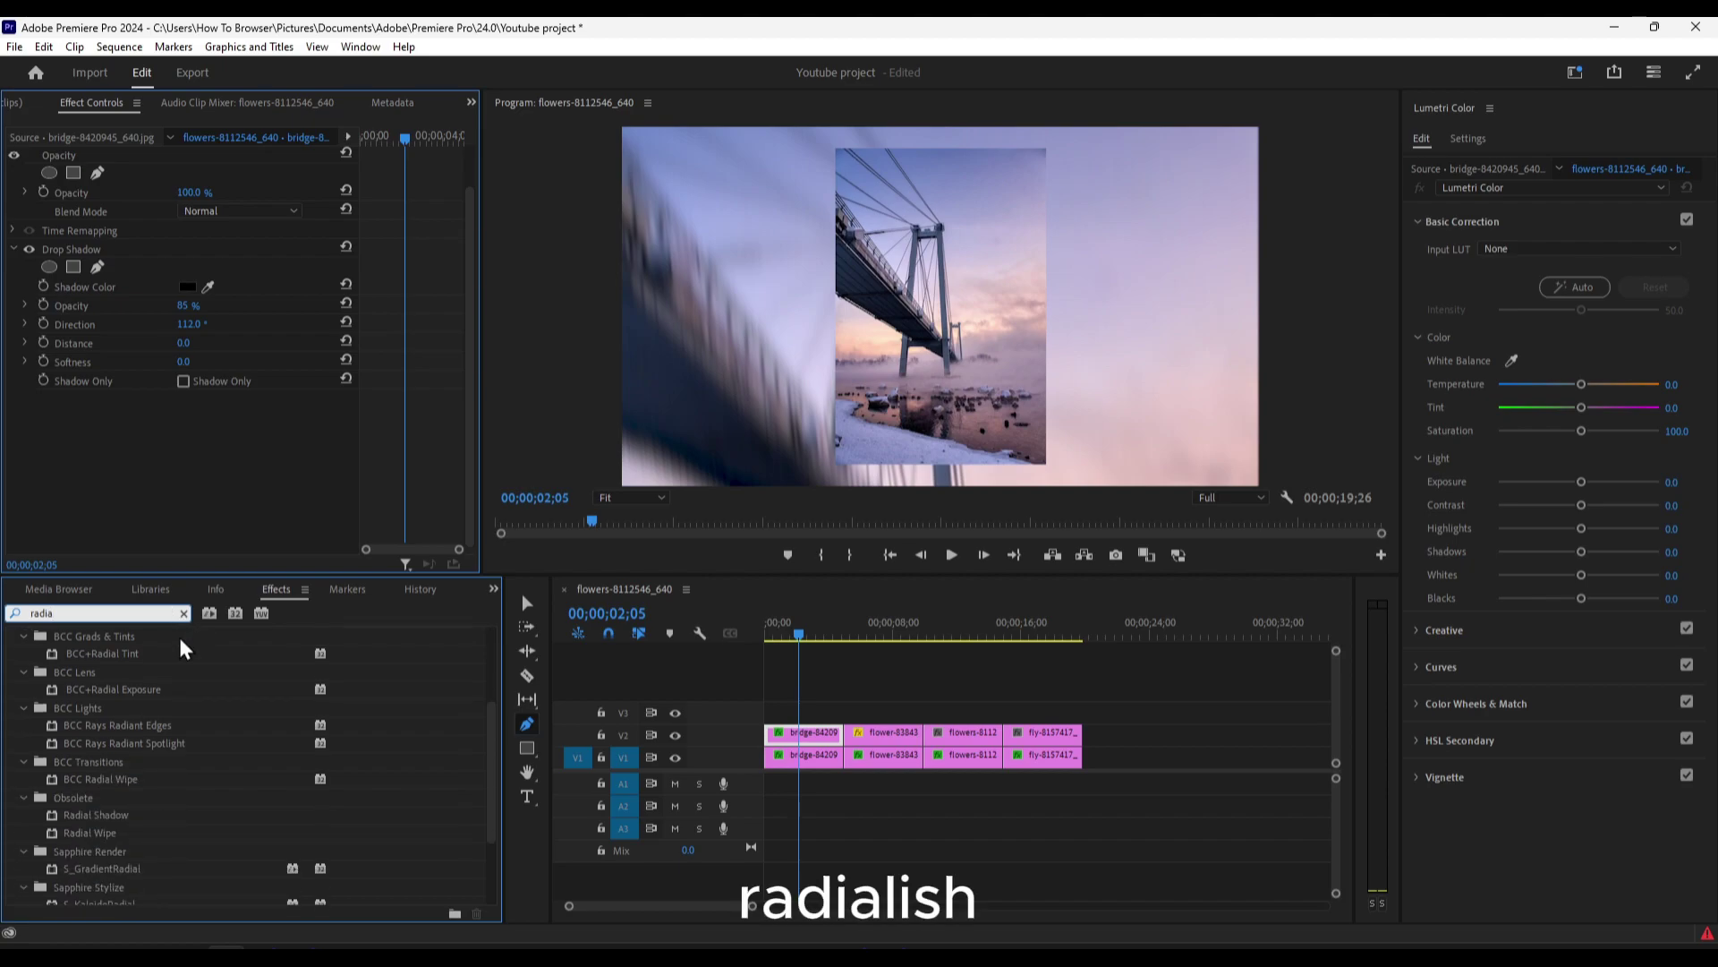
{"action": "left_click_drag", "start_coordinate": [130, 813], "coordinate": [801, 740]}
{"action": "scroll", "coordinate": [413, 448], "scroll_direction": "up", "scroll_amount": 1}
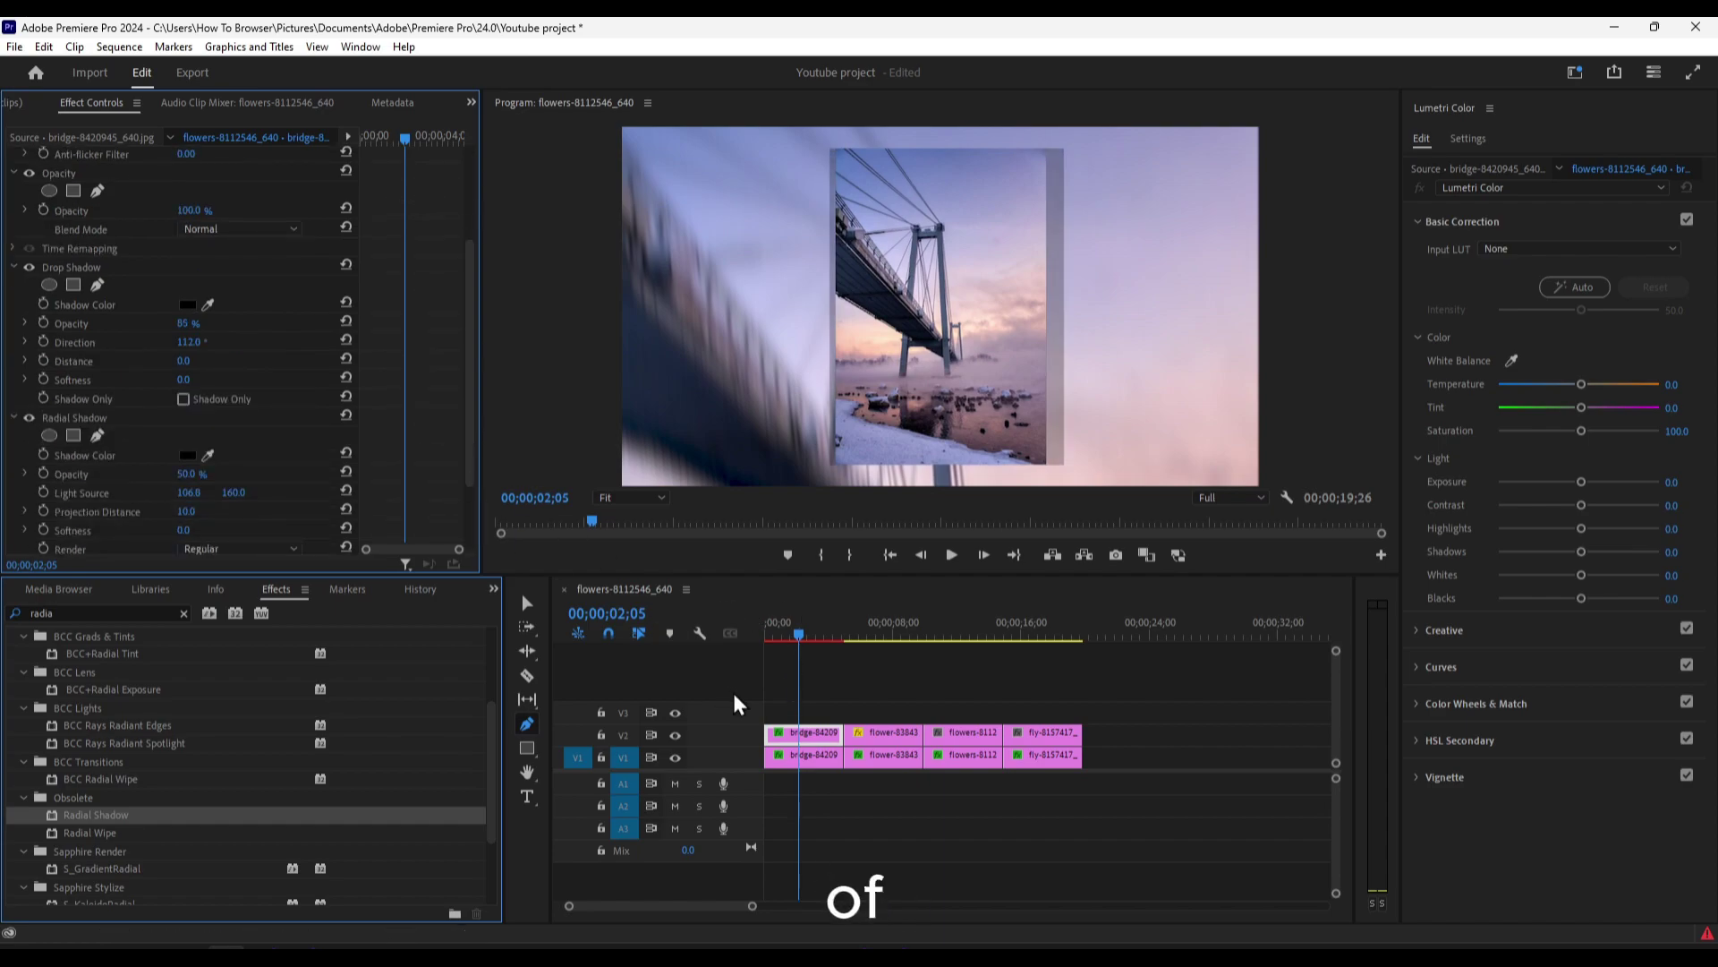
Step: Enable Resize Layer on the V2 bridge clip's Radial Shadow, raise its opacity to 100% and make the shadow colour white
{"action": "scroll", "coordinate": [351, 477], "scroll_direction": "down", "scroll_amount": 3}
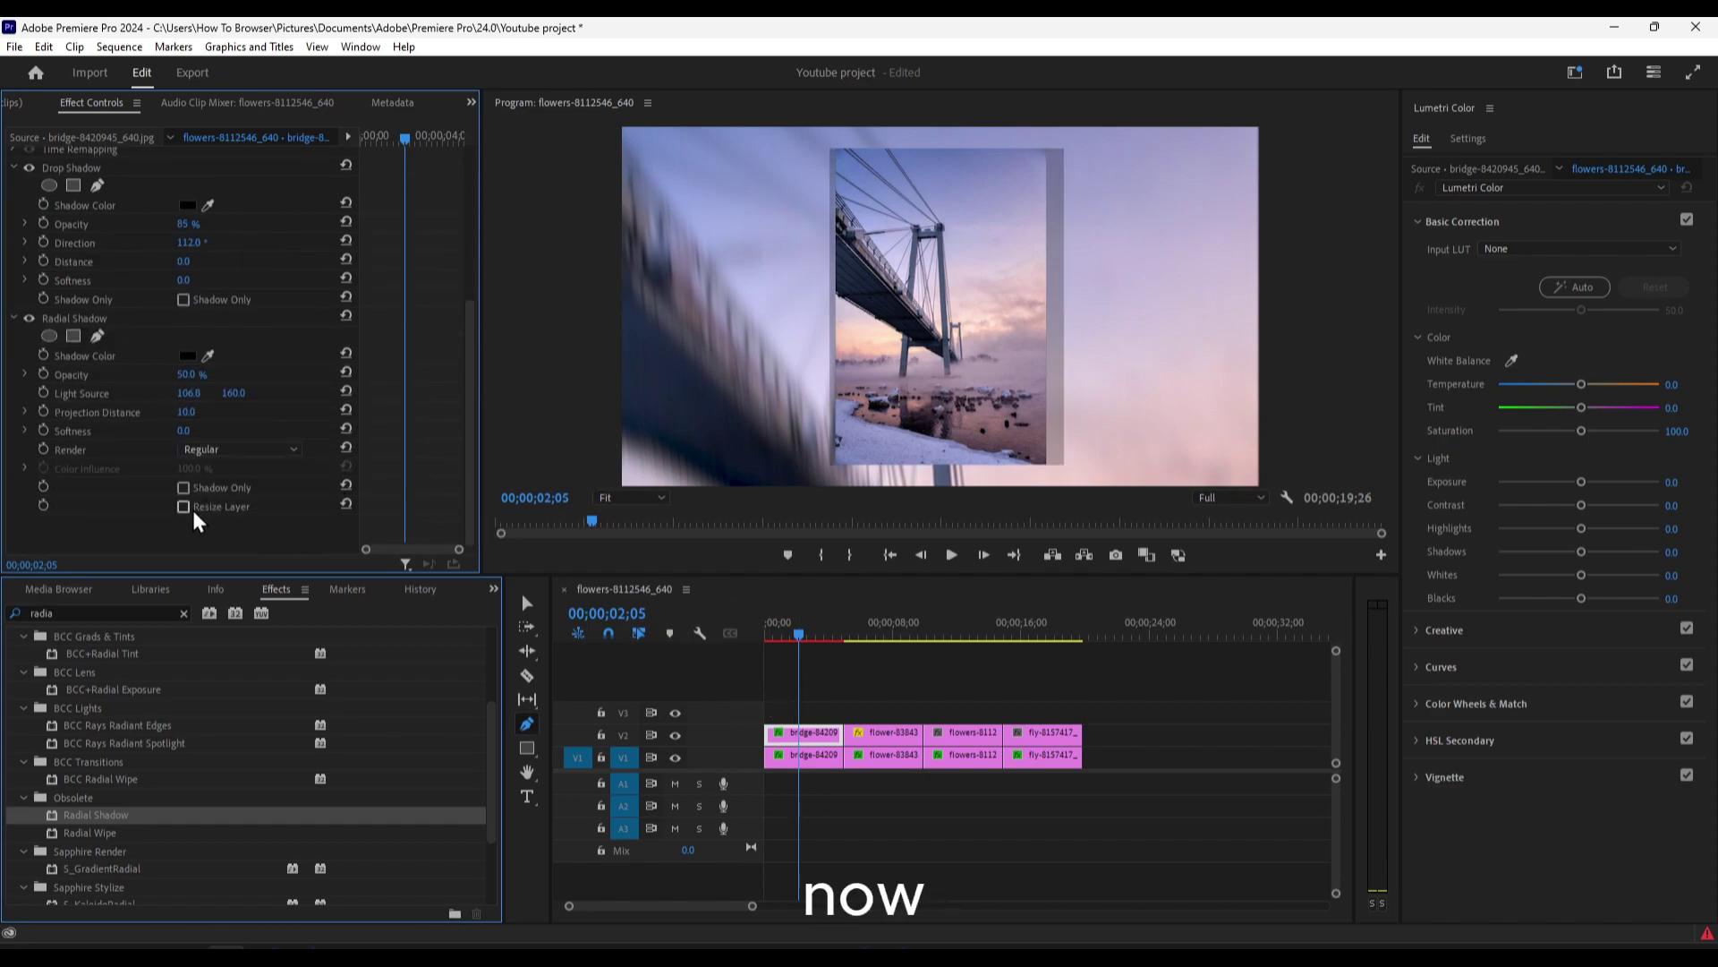
{"action": "left_click", "coordinate": [191, 506]}
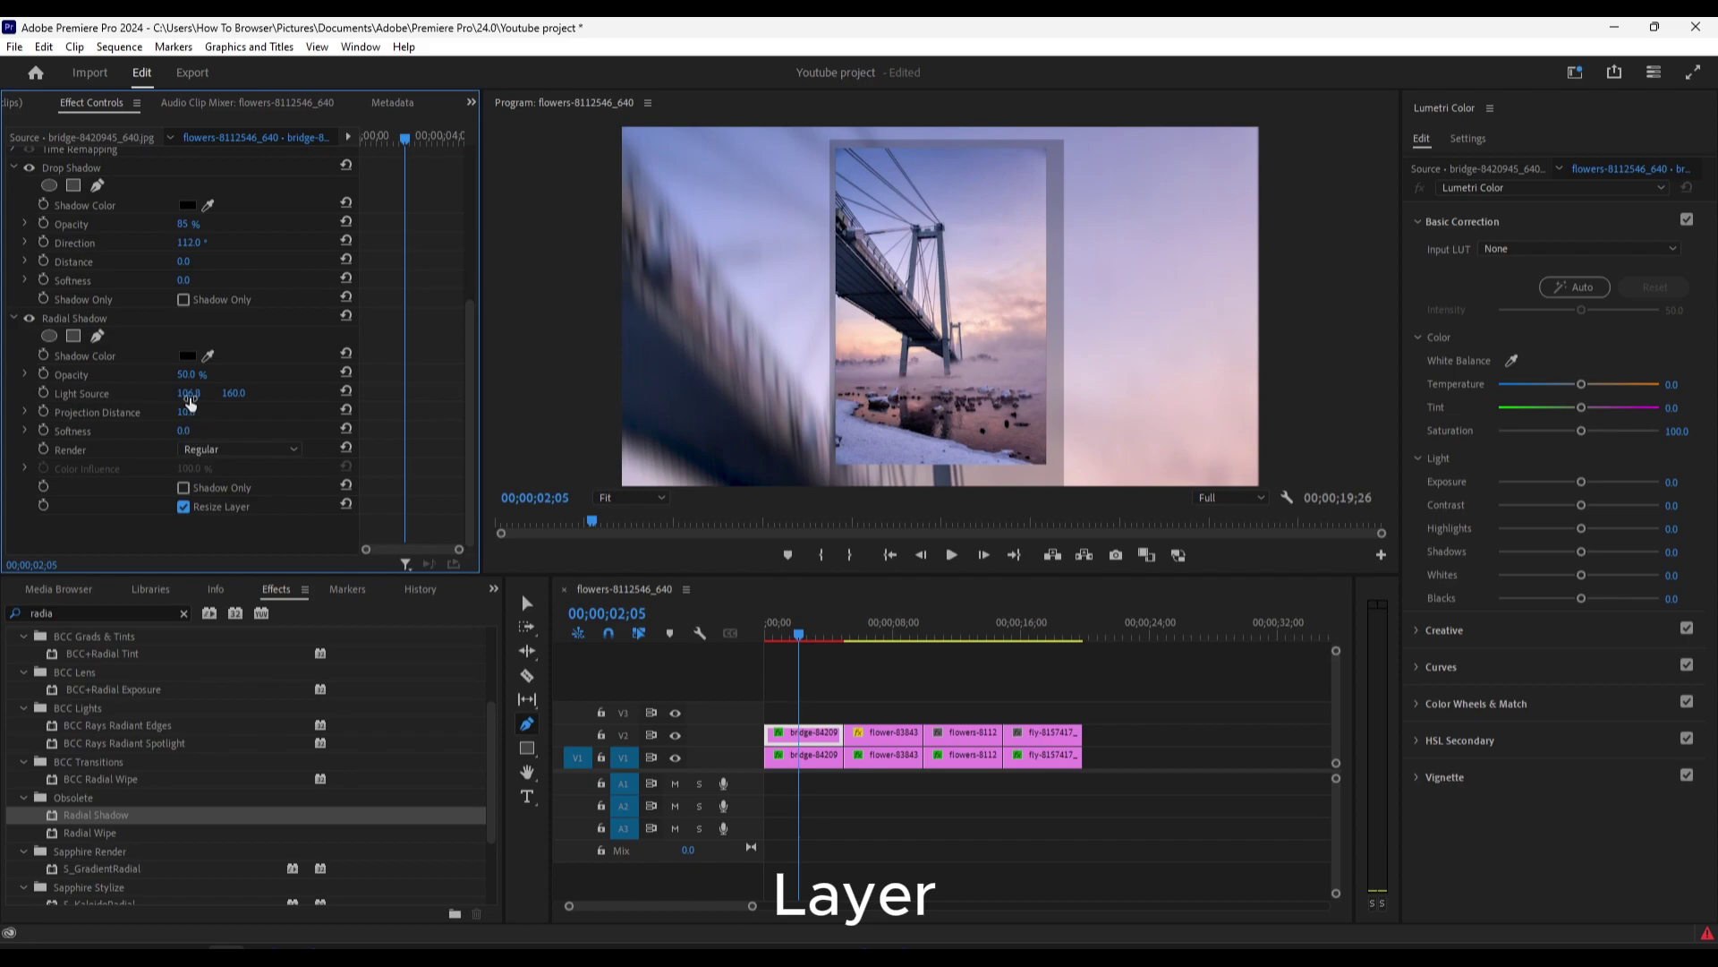
{"action": "left_click_drag", "start_coordinate": [186, 375], "coordinate": [244, 375]}
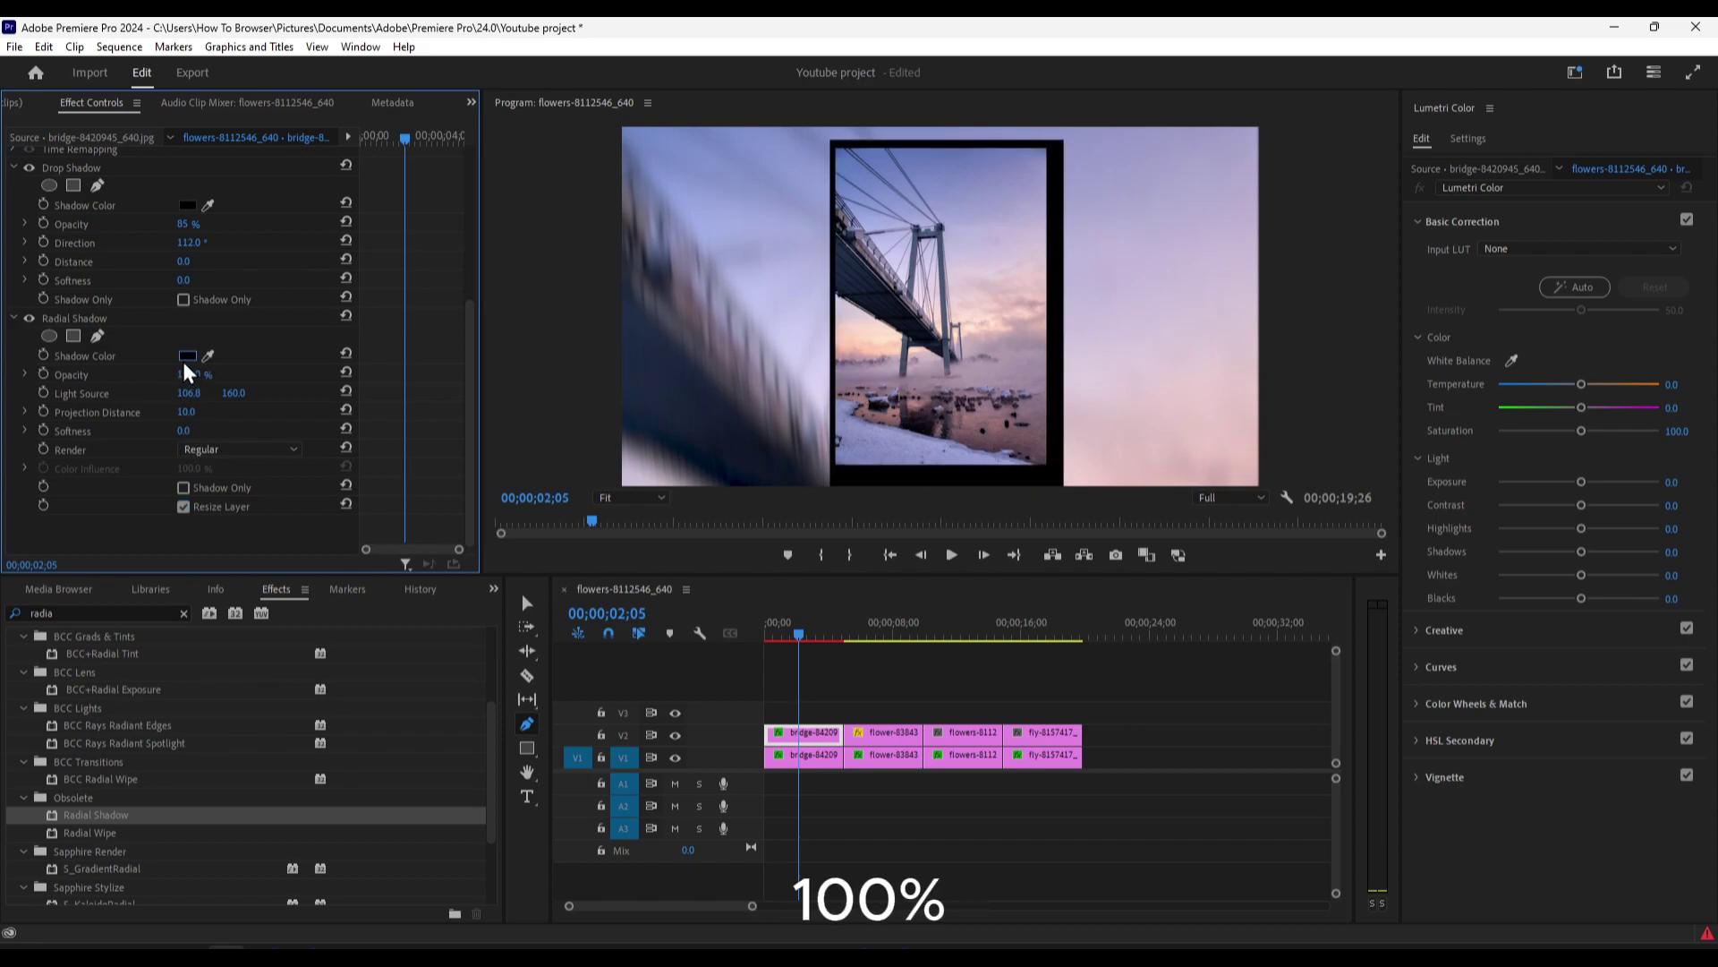
{"action": "left_click", "coordinate": [185, 360]}
{"action": "left_click_drag", "start_coordinate": [697, 470], "coordinate": [632, 605]}
{"action": "left_click", "coordinate": [1031, 363]}
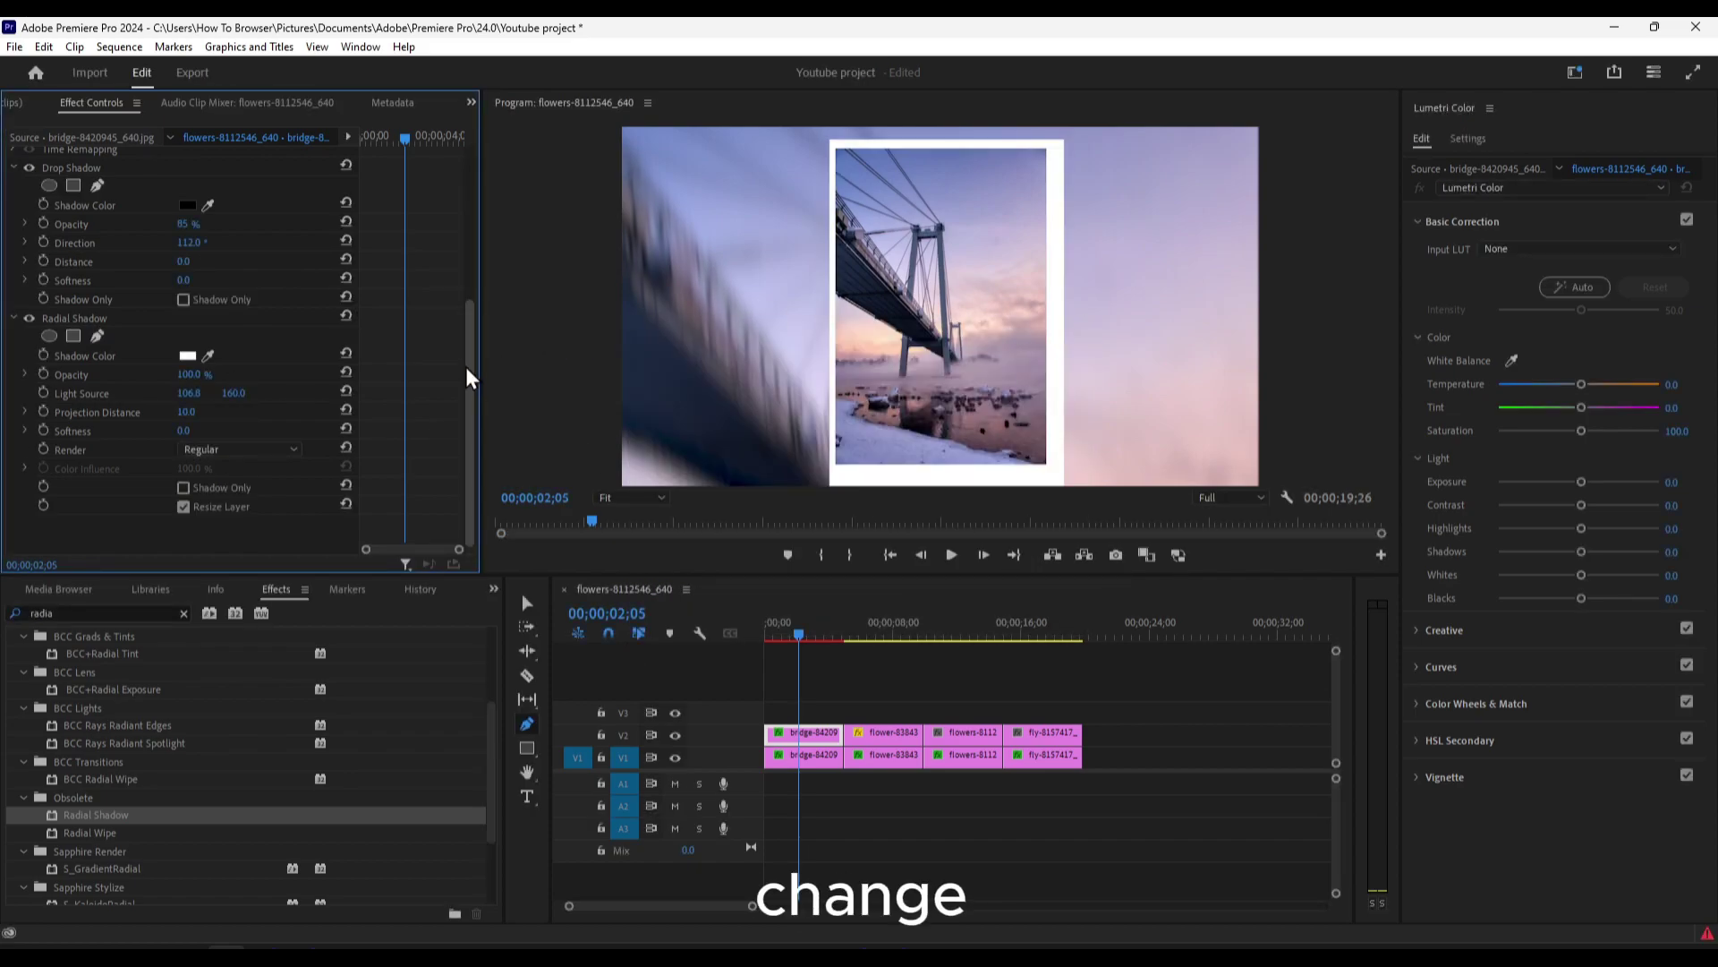
Step: Even out the white border by setting the Radial Shadow's light source to 235.8, 344.0 and its projection distance to 6.0
{"action": "left_click_drag", "start_coordinate": [188, 394], "coordinate": [297, 399]}
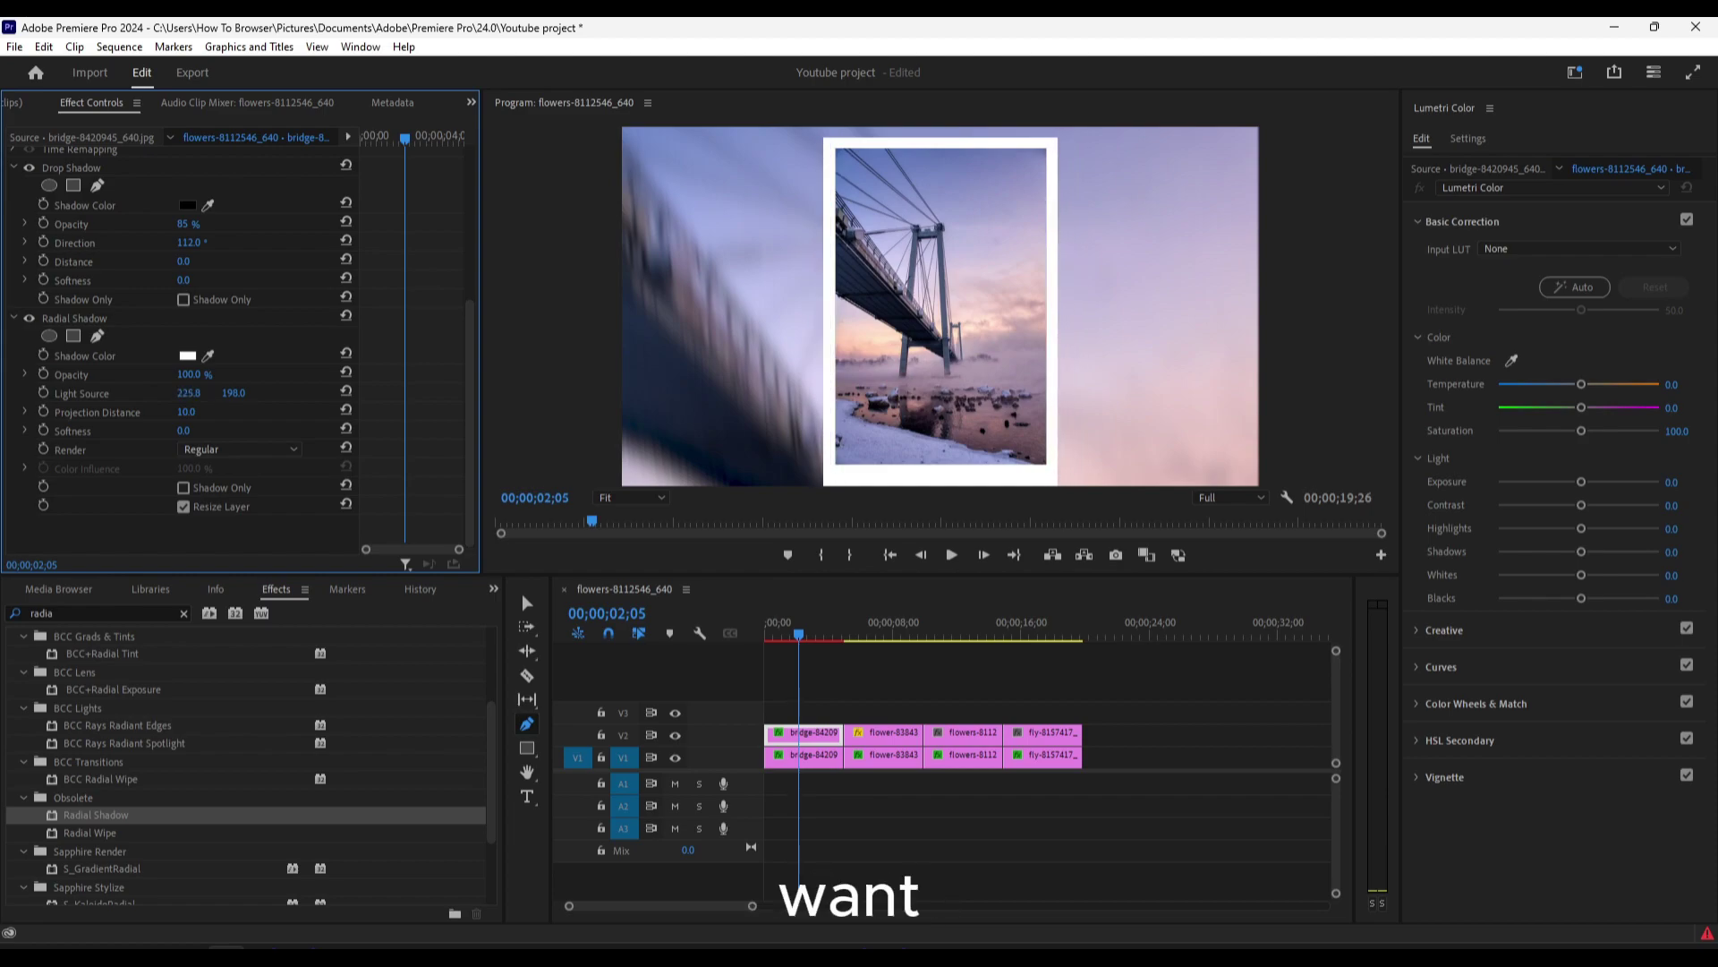
{"action": "left_click", "coordinate": [184, 422]}
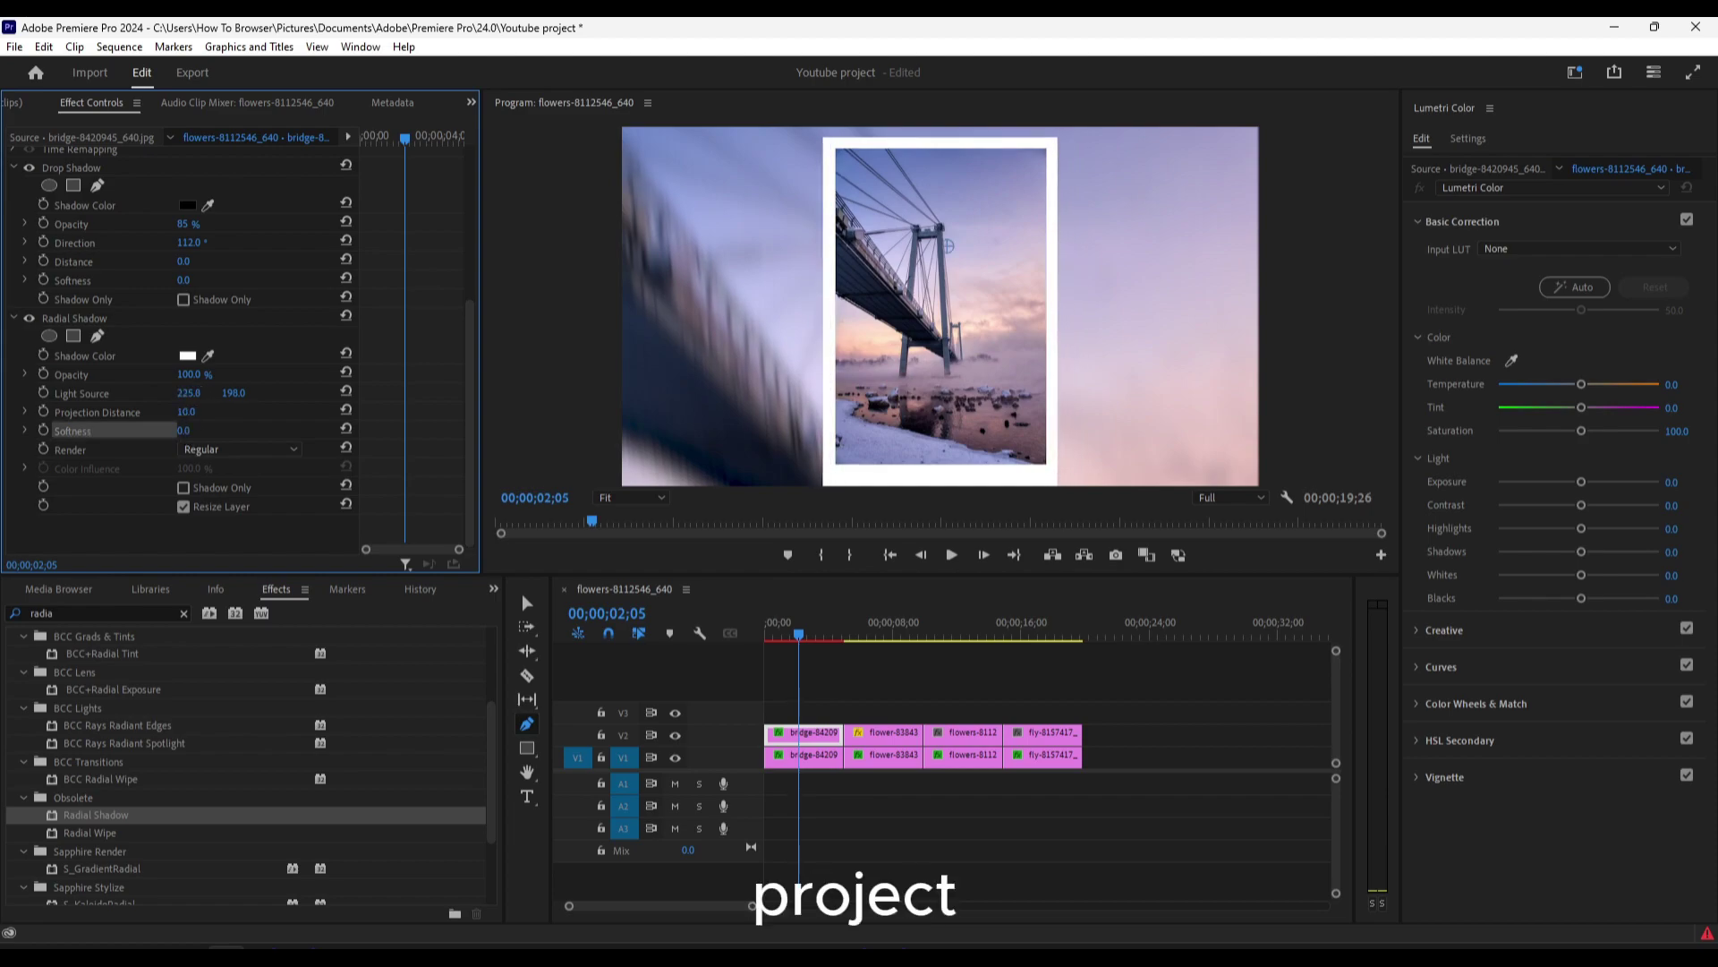
{"action": "left_click_drag", "start_coordinate": [186, 411], "coordinate": [307, 392]}
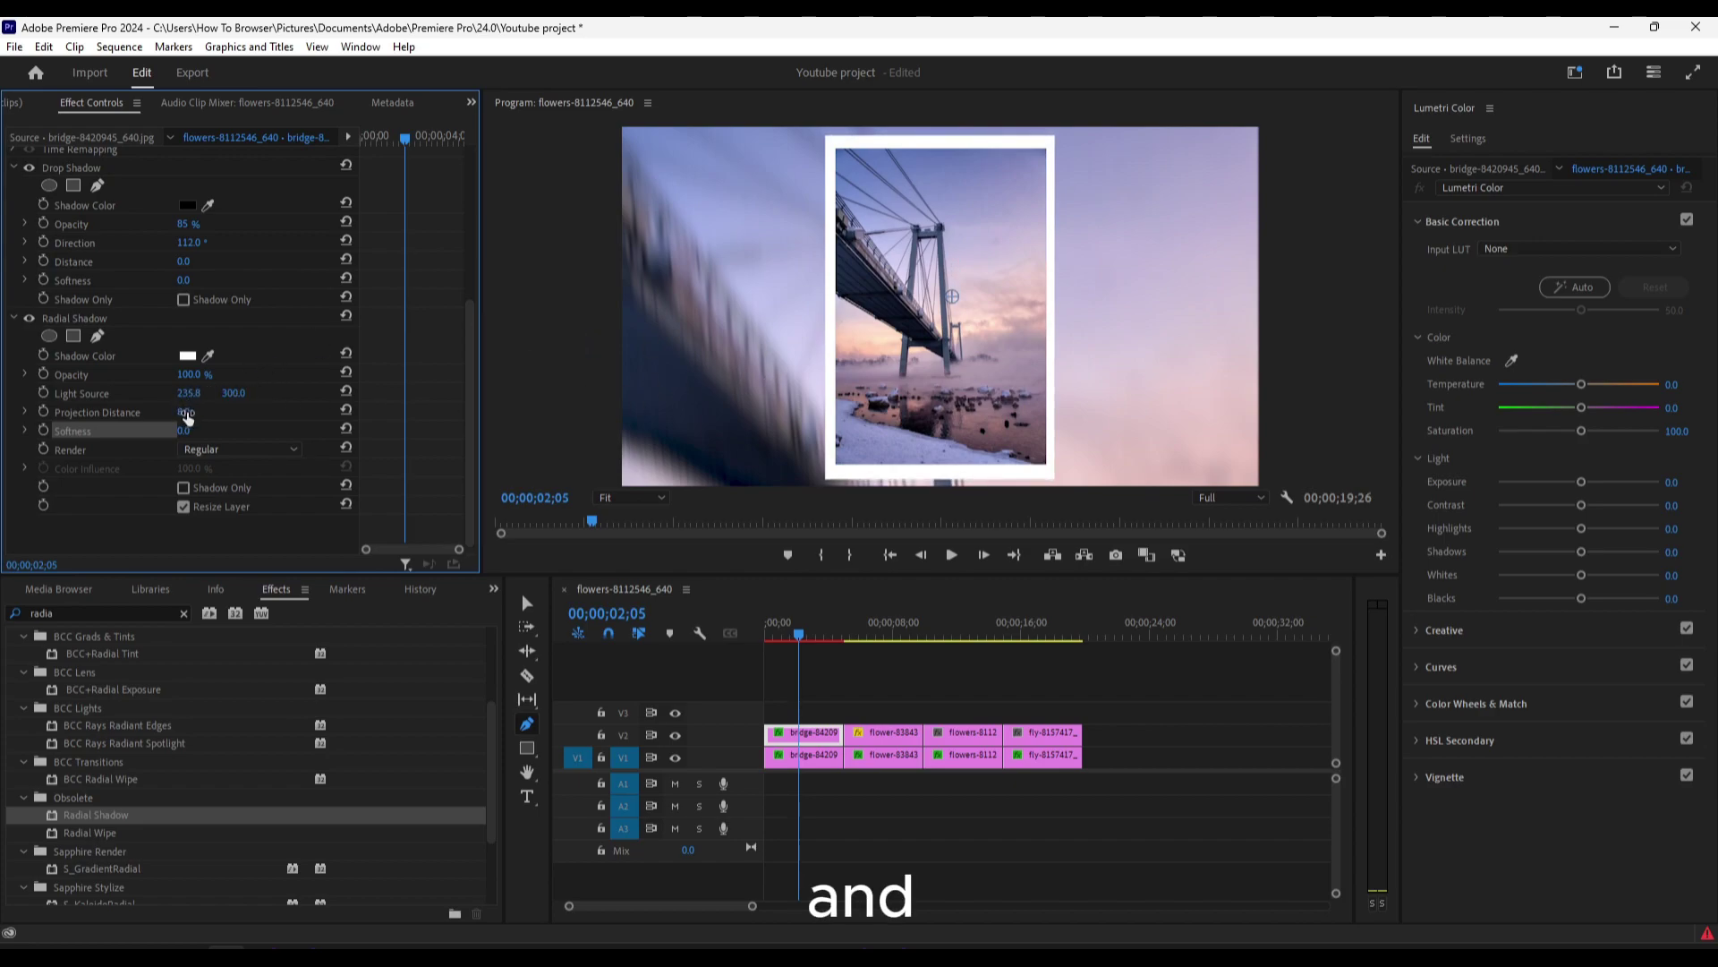
{"action": "left_click_drag", "start_coordinate": [200, 409], "coordinate": [275, 393]}
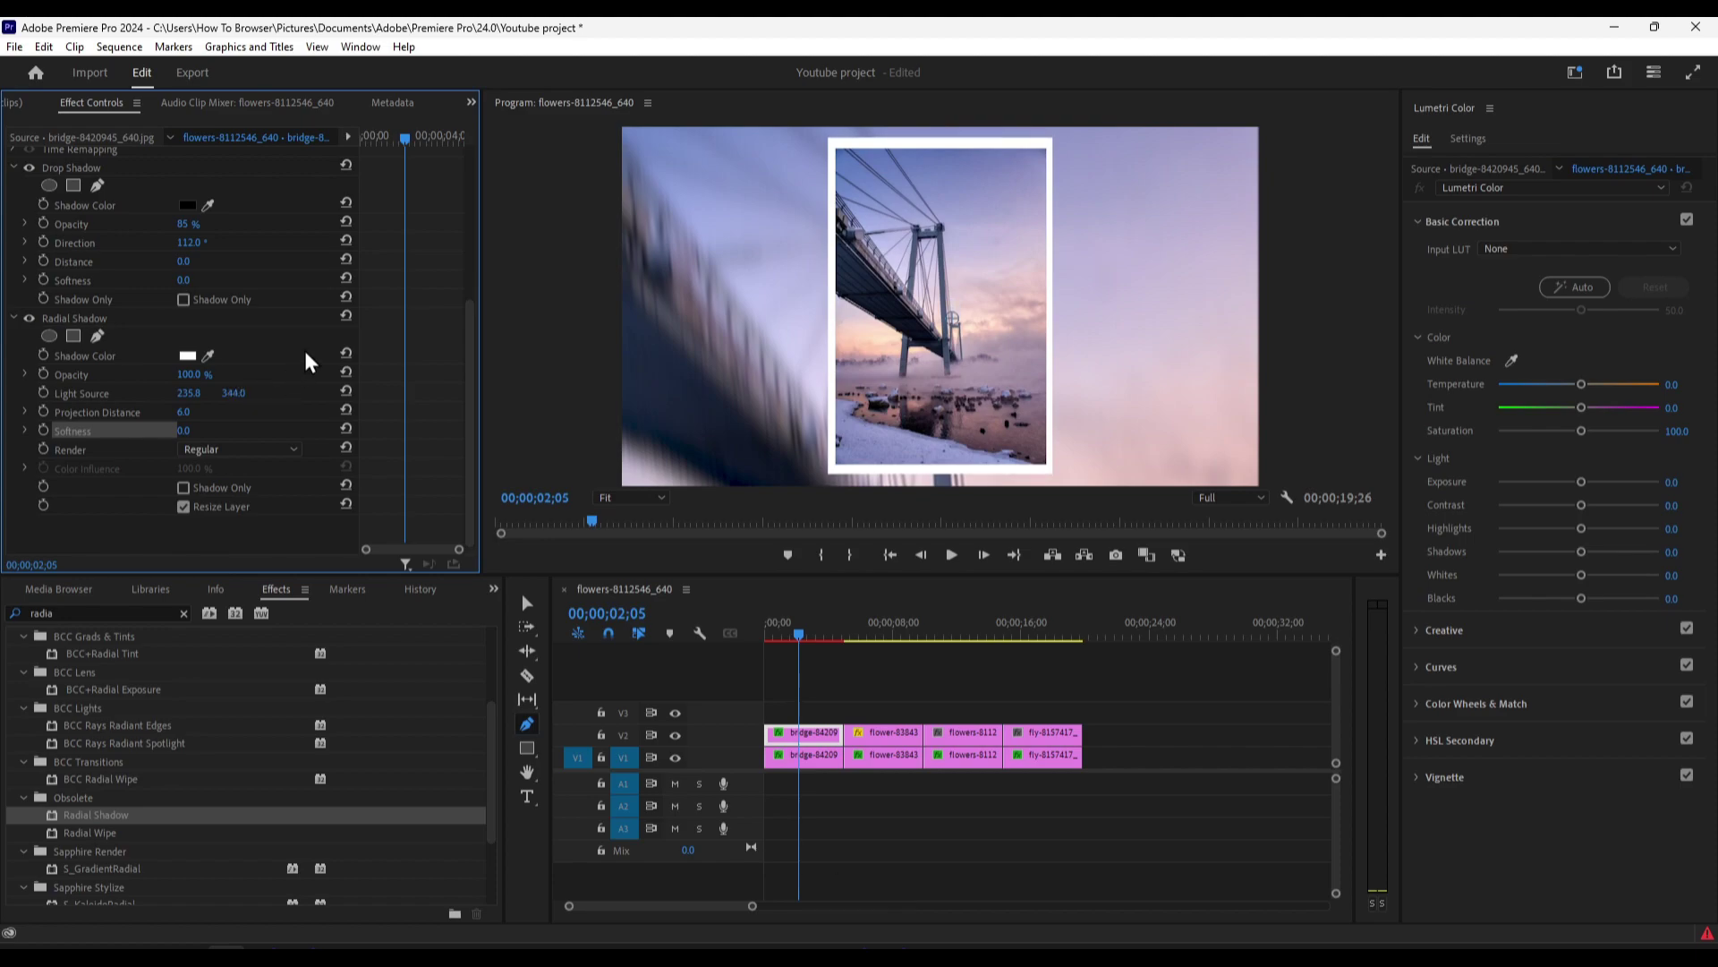
Step: Try the Glass Edge render and the Shadow Only option on Radial Shadow, restoring the Regular render
{"action": "left_click", "coordinate": [200, 449]}
{"action": "left_click", "coordinate": [249, 484]}
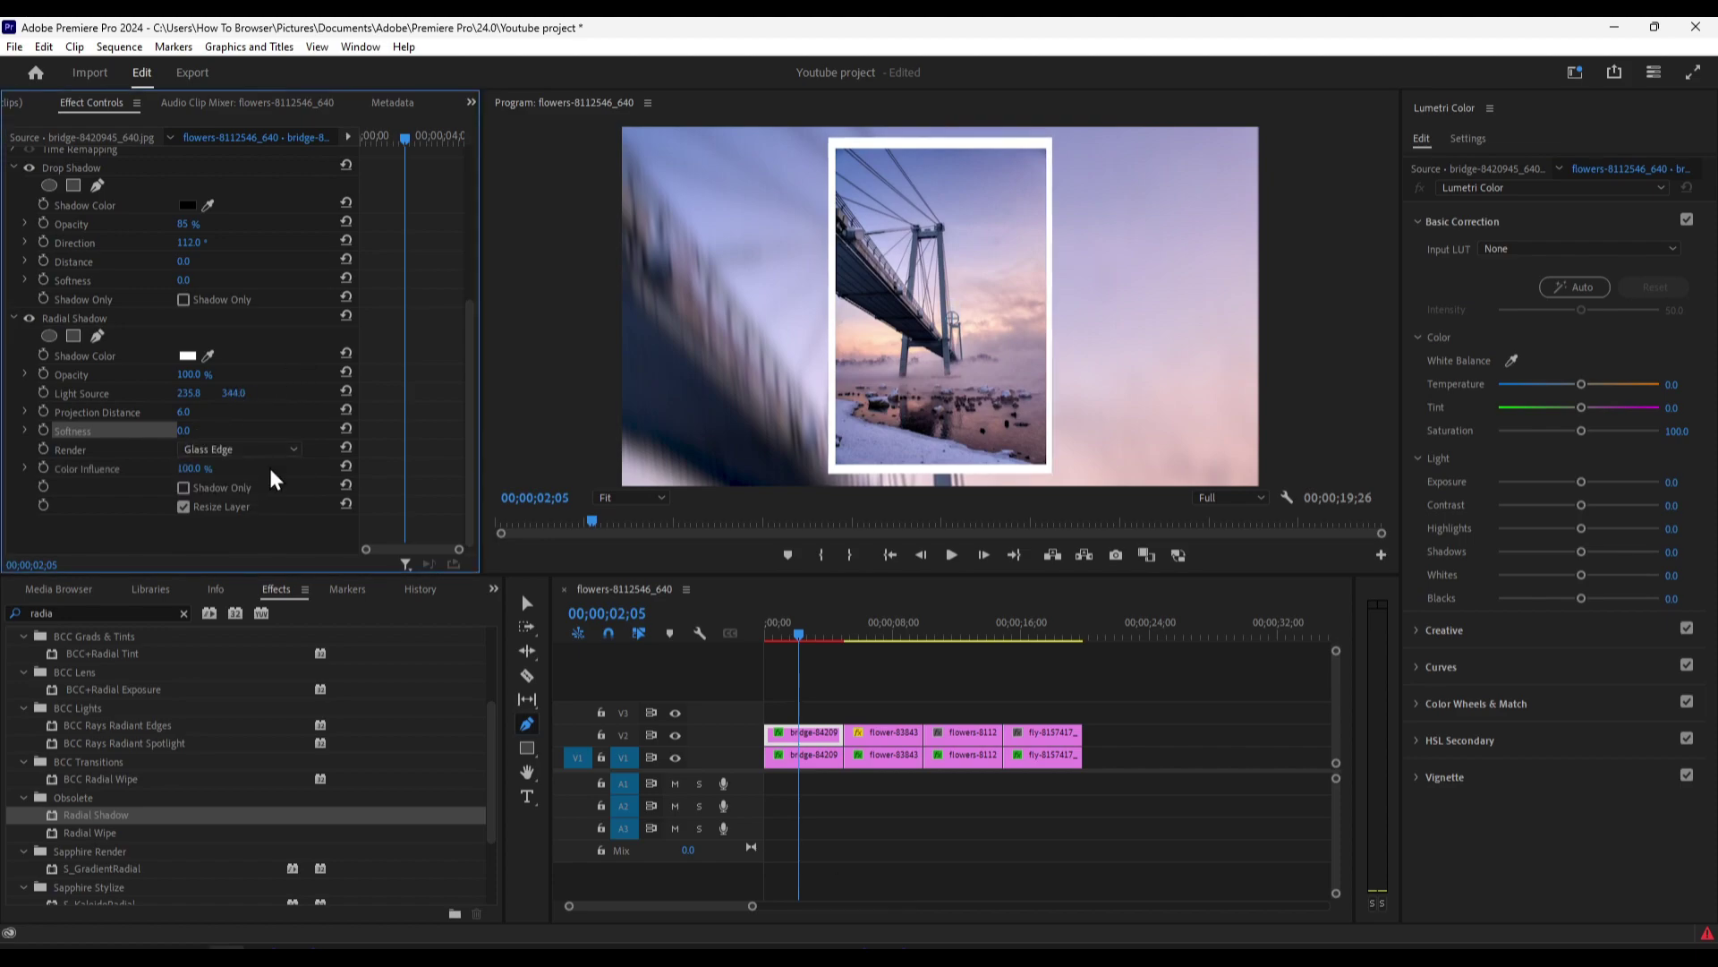
{"action": "left_click", "coordinate": [240, 450]}
{"action": "left_click", "coordinate": [228, 462]}
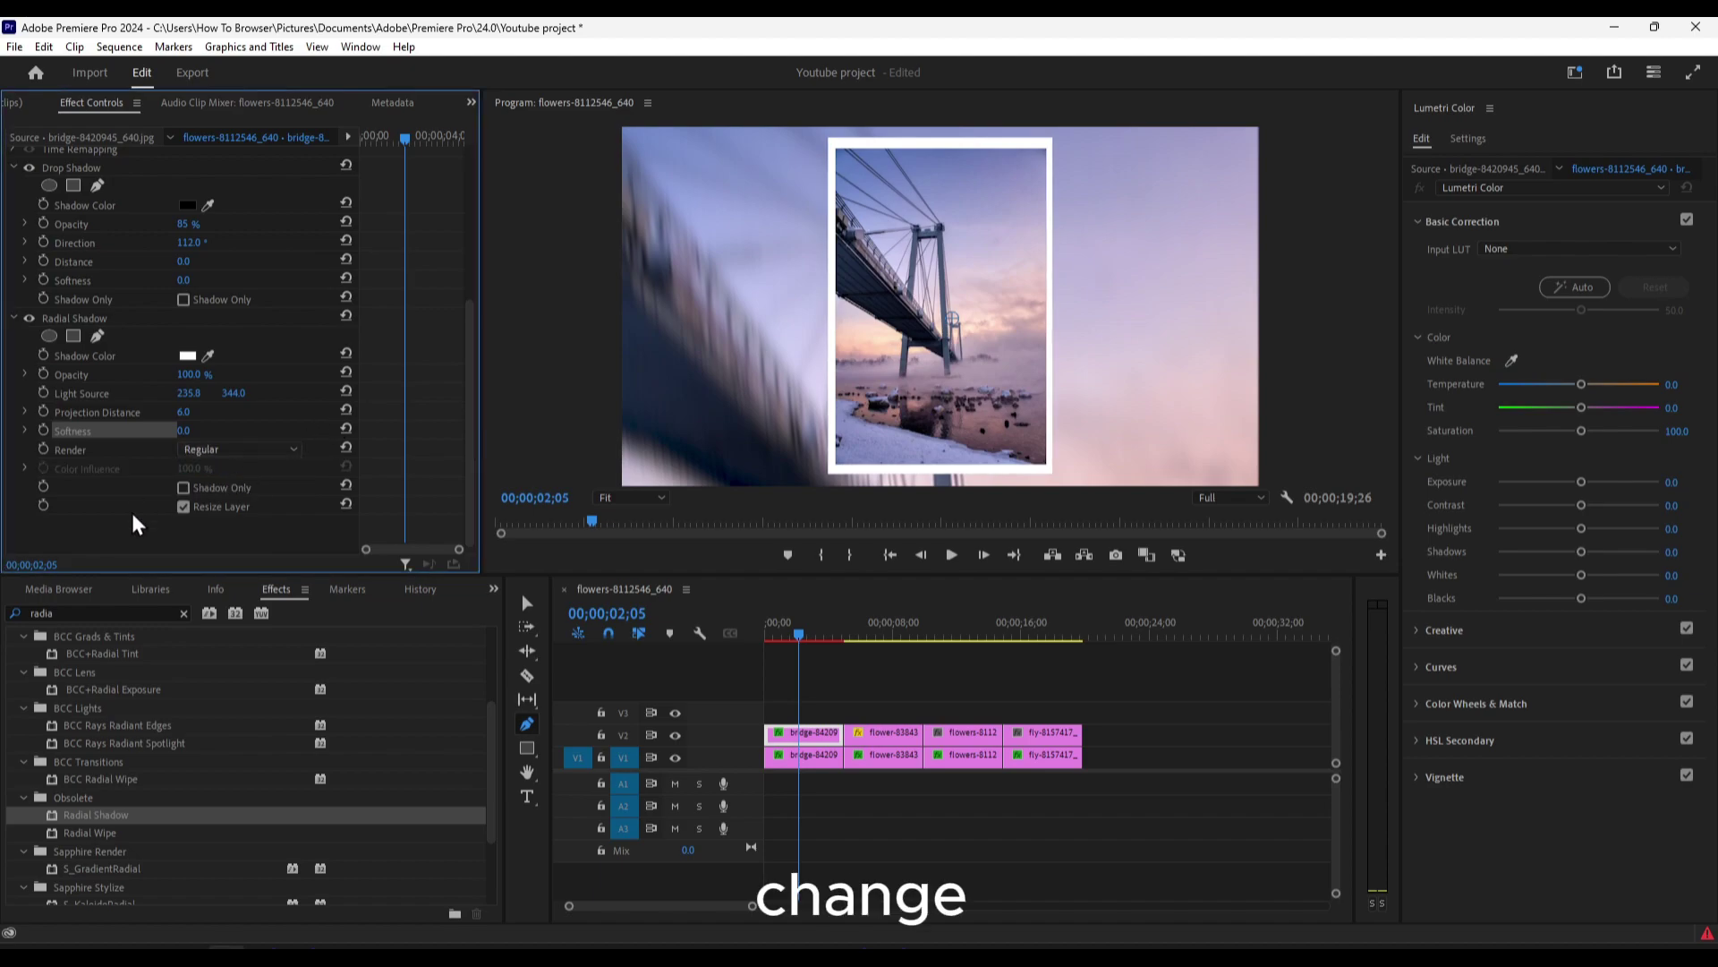
{"action": "left_click", "coordinate": [184, 488]}
{"action": "left_click", "coordinate": [183, 488]}
{"action": "left_click", "coordinate": [183, 508]}
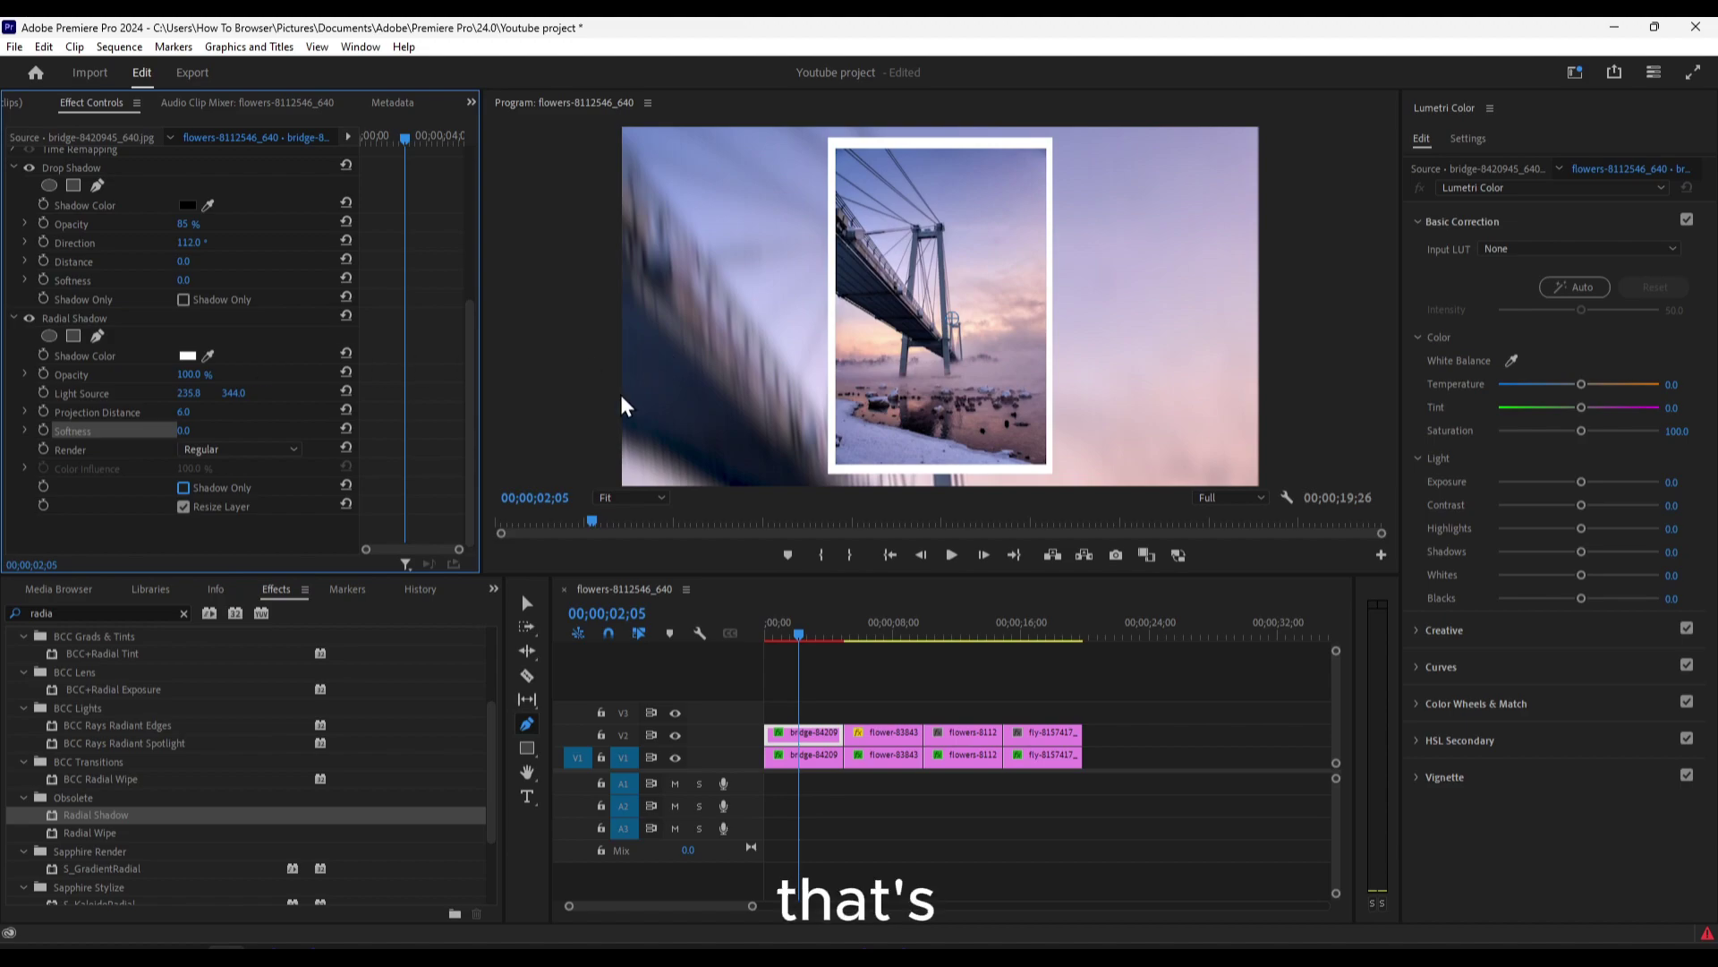
Step: Animate the V2 bridge clip's scale with keyframes from 73 at the sequence start to 93 at 00;00;01;18
{"action": "left_click", "coordinate": [791, 663]}
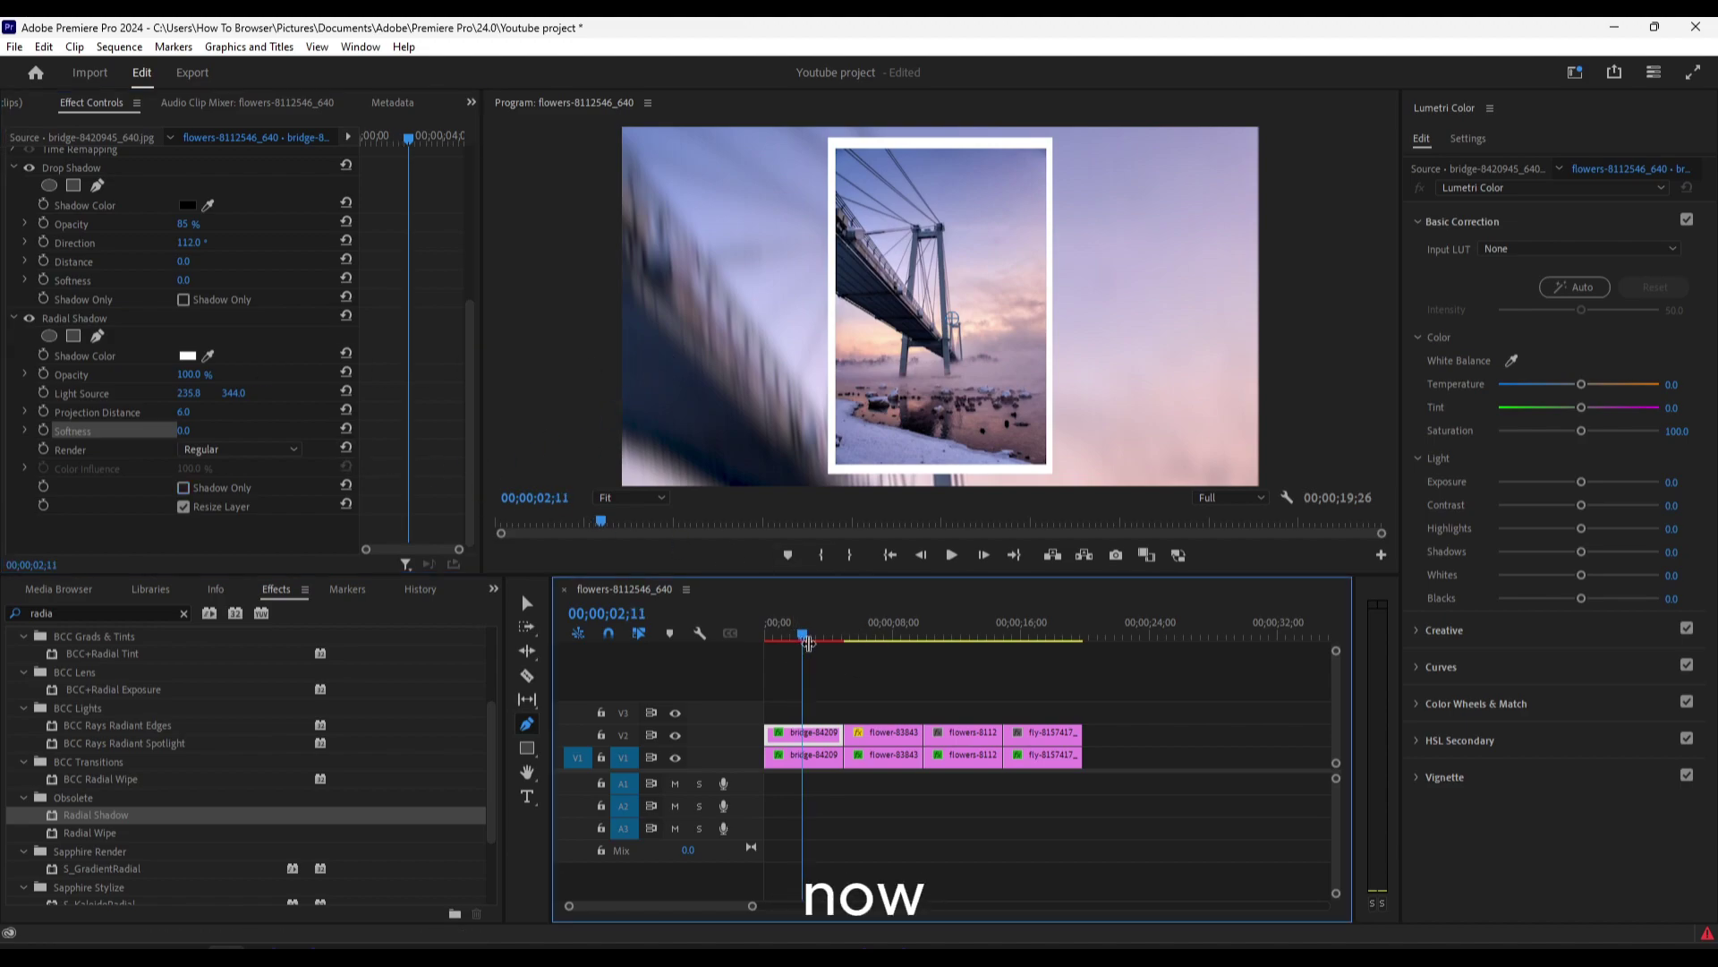
{"action": "key", "text": "Home"}
{"action": "scroll", "coordinate": [179, 322], "scroll_direction": "up", "scroll_amount": 5}
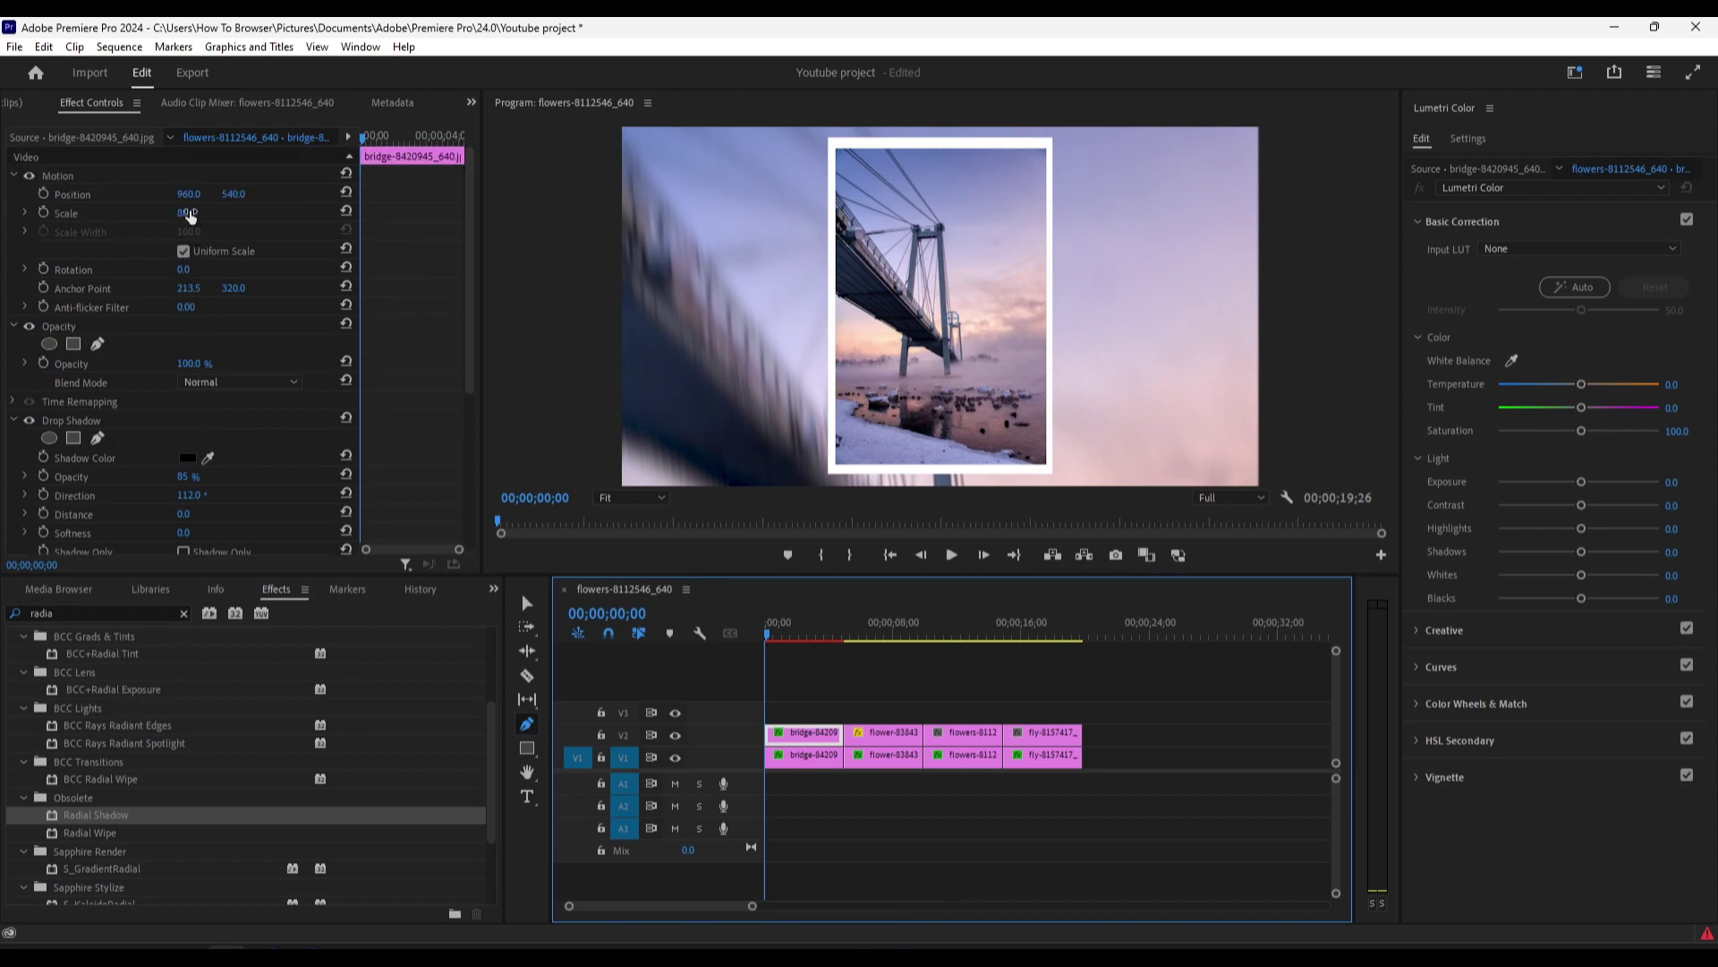
{"action": "left_click_drag", "start_coordinate": [186, 212], "coordinate": [174, 213]}
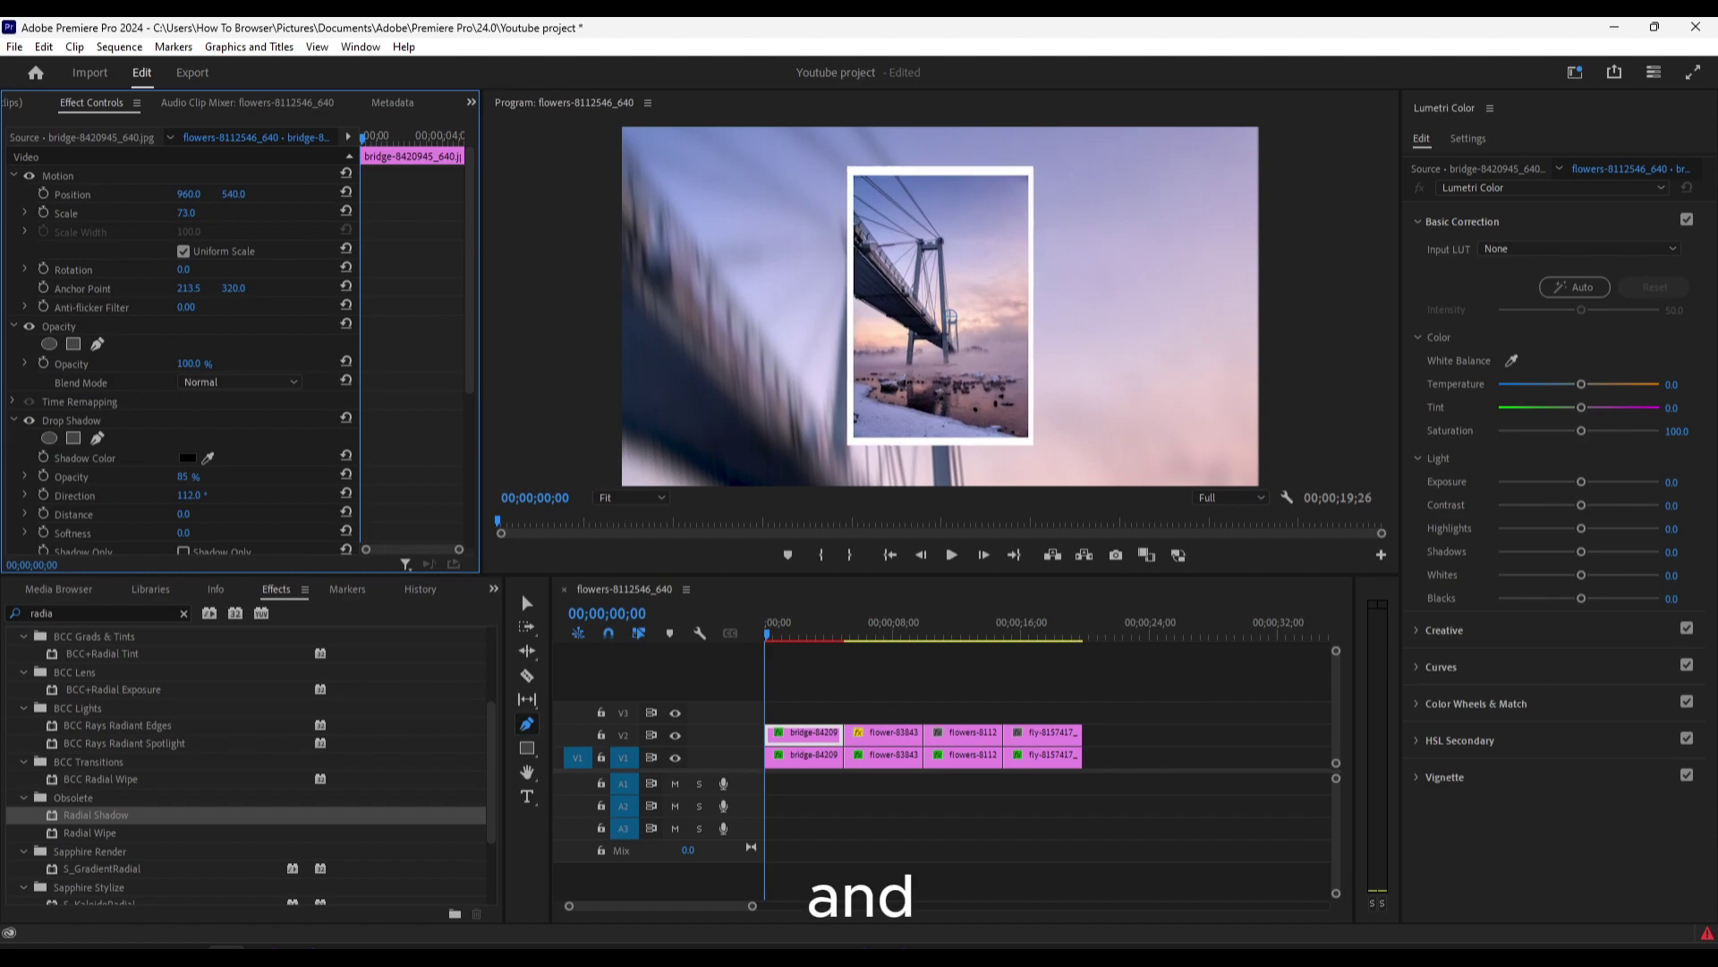
{"action": "left_click", "coordinate": [48, 213]}
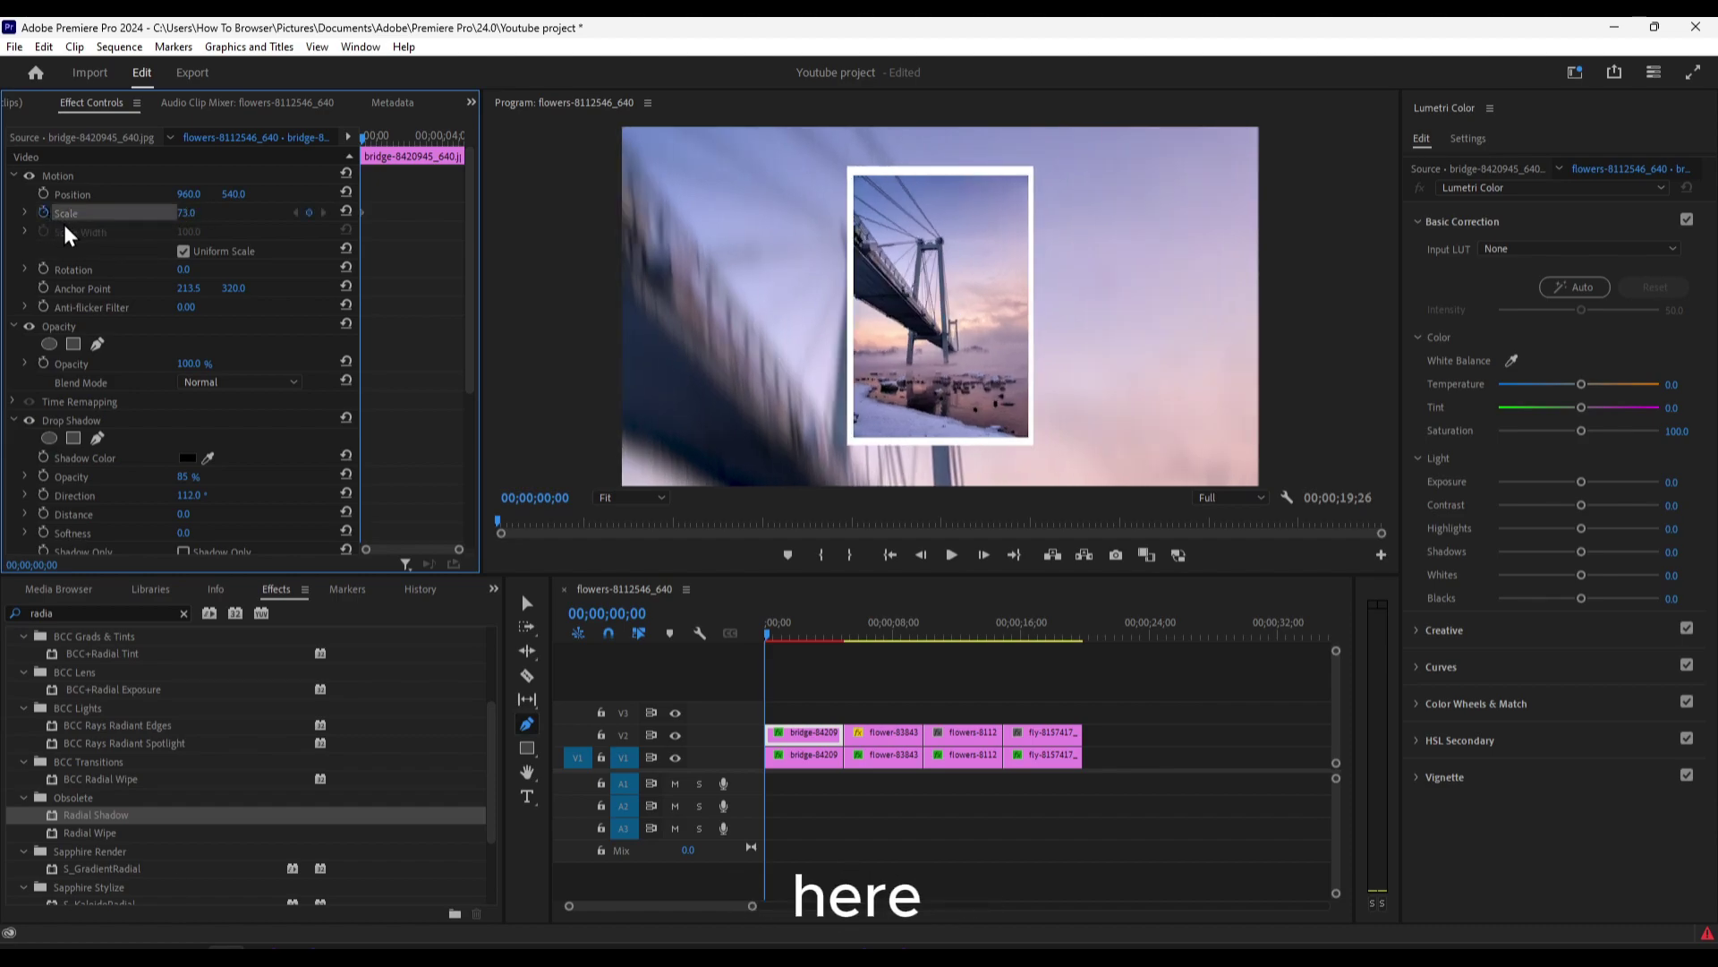
{"action": "left_click_drag", "start_coordinate": [363, 142], "coordinate": [395, 145]}
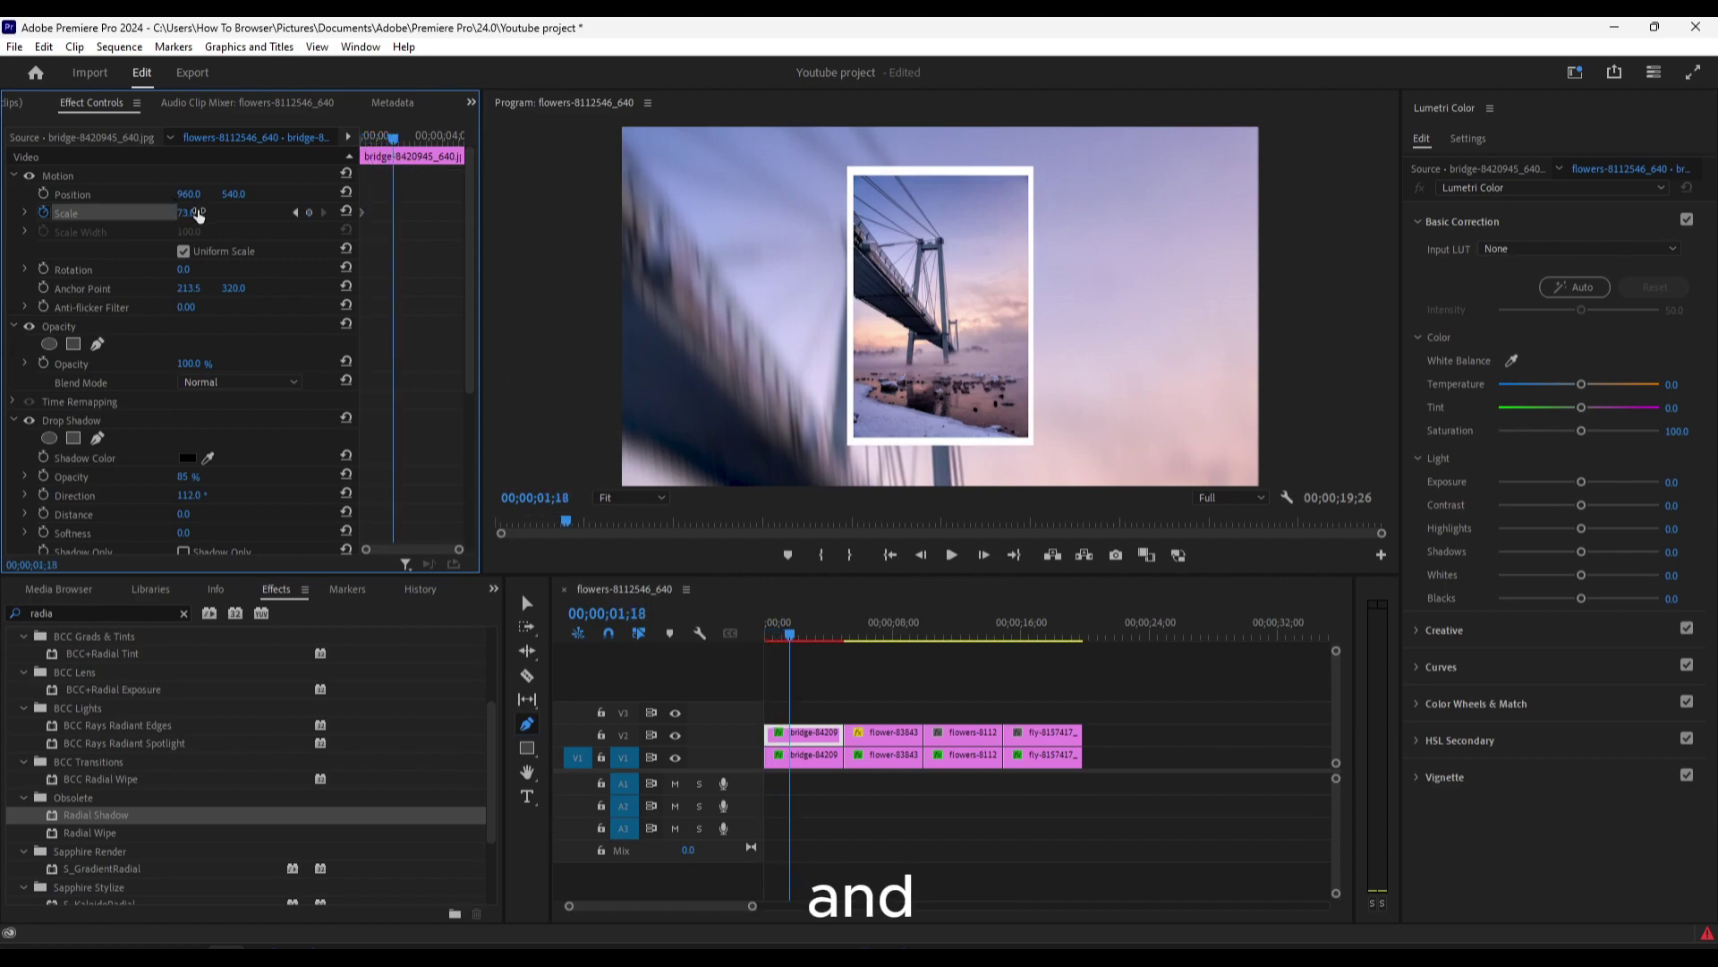
{"action": "left_click_drag", "start_coordinate": [190, 212], "coordinate": [208, 212]}
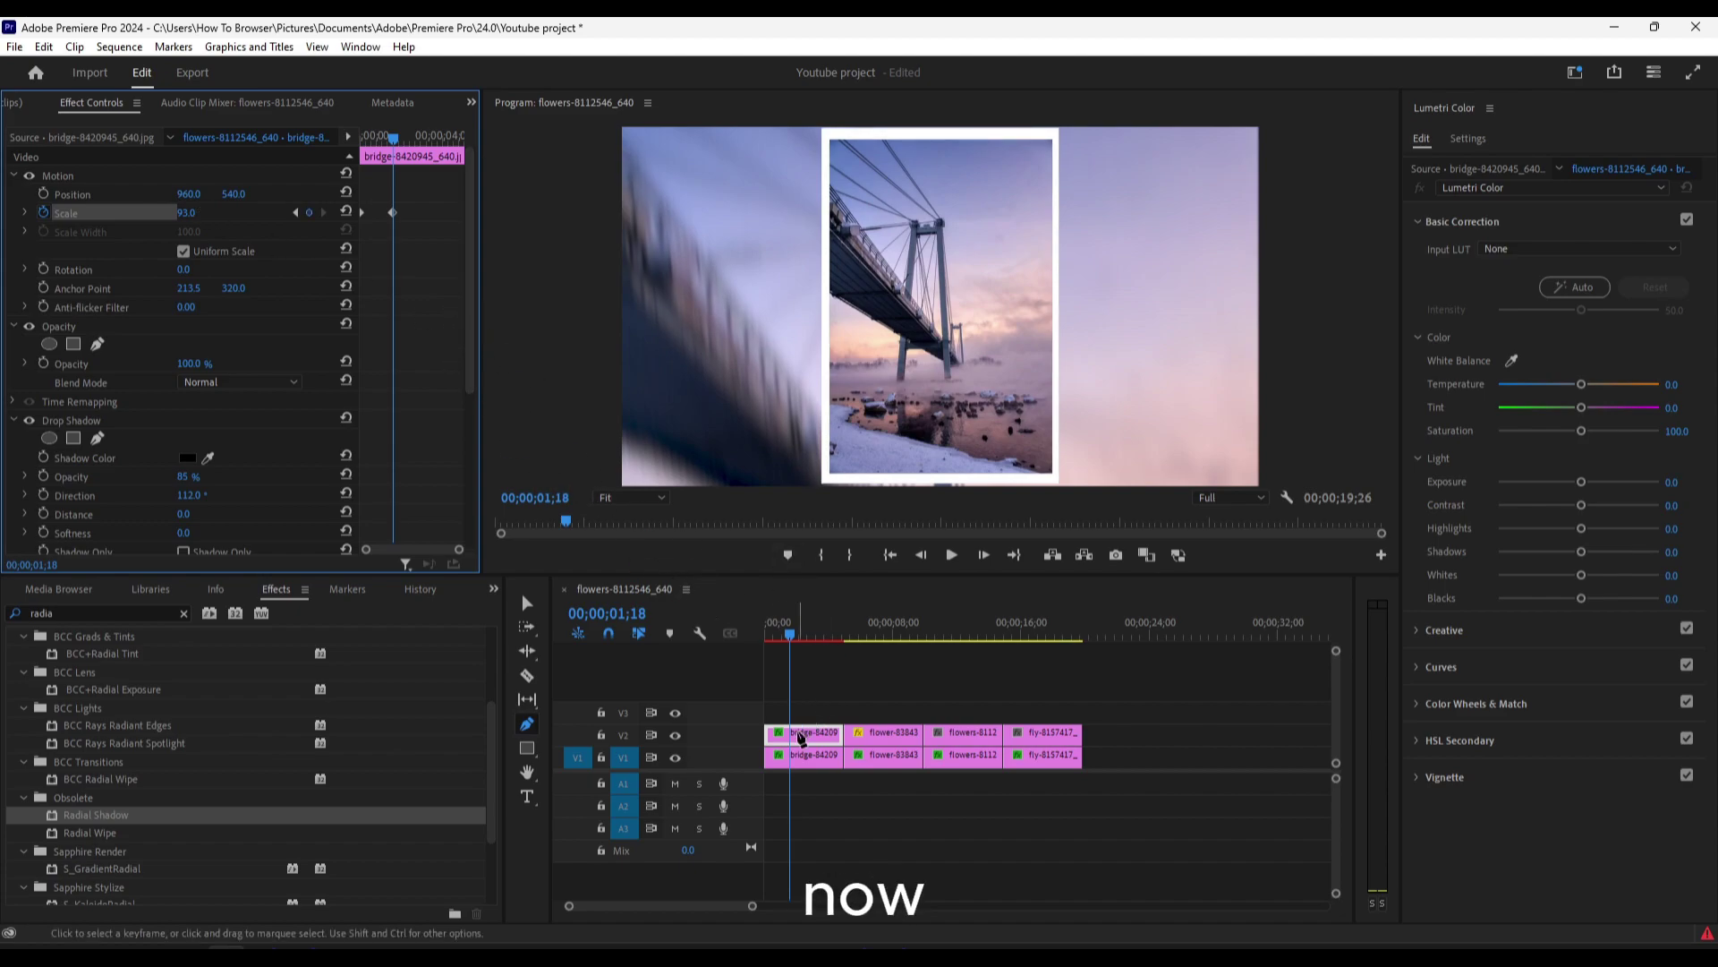
Step: Try the existing Drop Shadow at 100% opacity, 172° direction and a distance of 290
{"action": "left_click", "coordinate": [59, 179]}
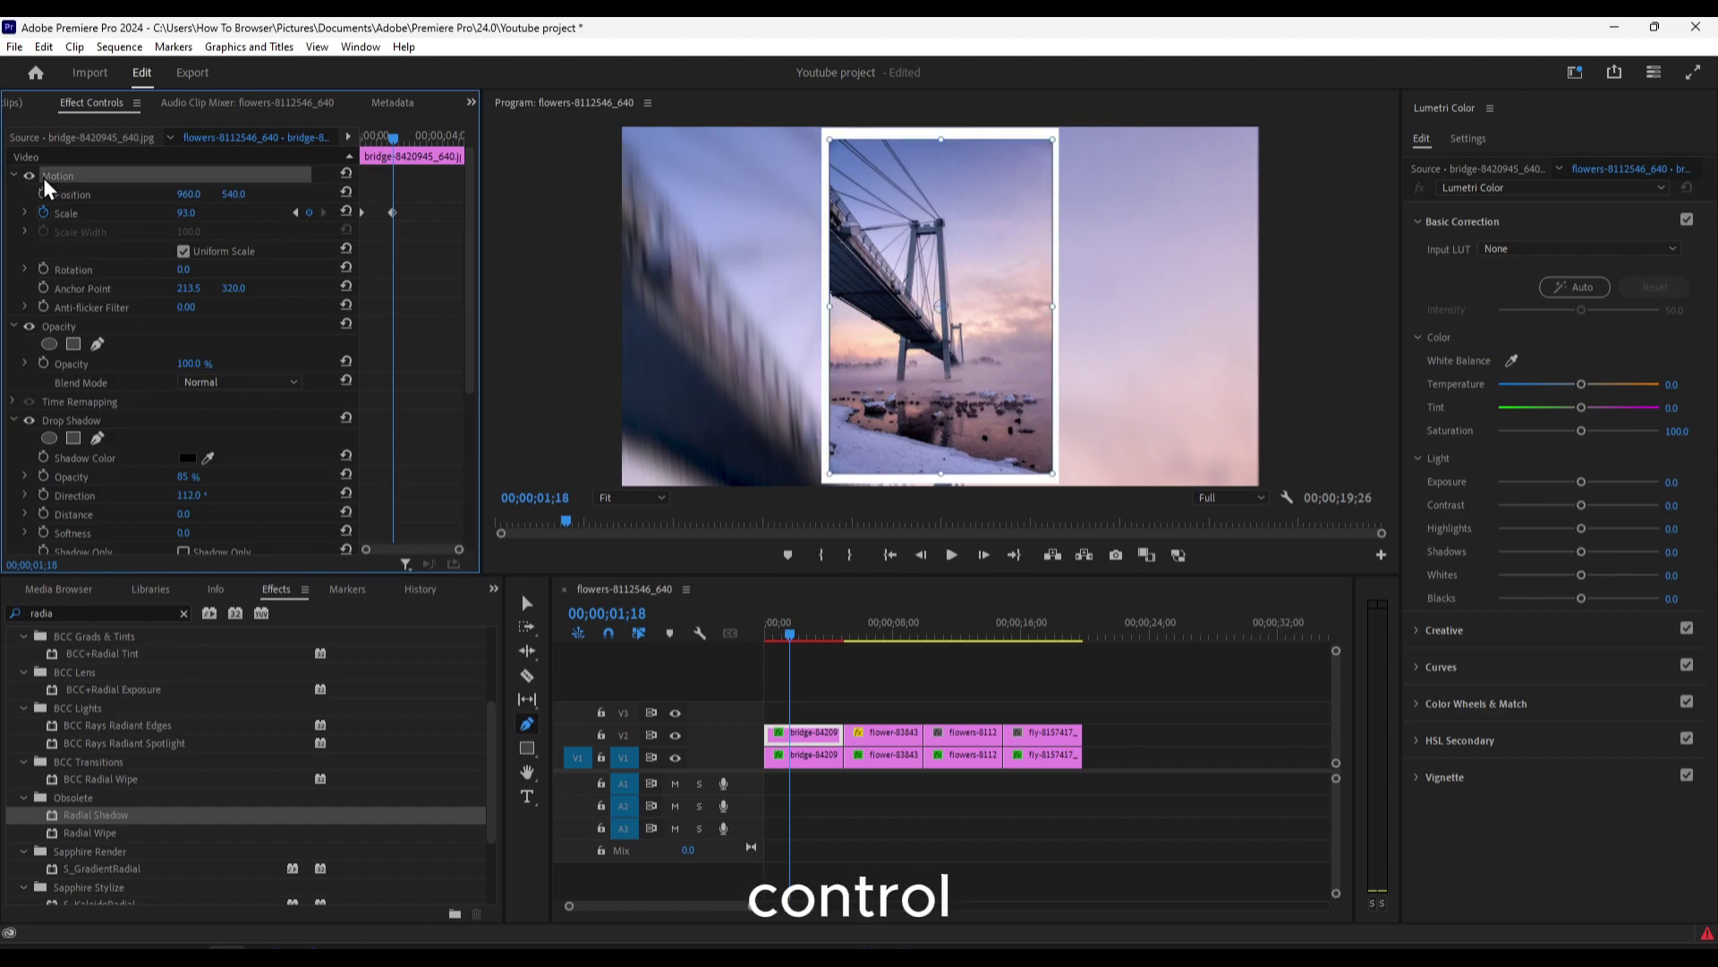
{"action": "scroll", "coordinate": [99, 244], "scroll_direction": "down", "scroll_amount": 2}
{"action": "scroll", "coordinate": [99, 245], "scroll_direction": "down", "scroll_amount": 5}
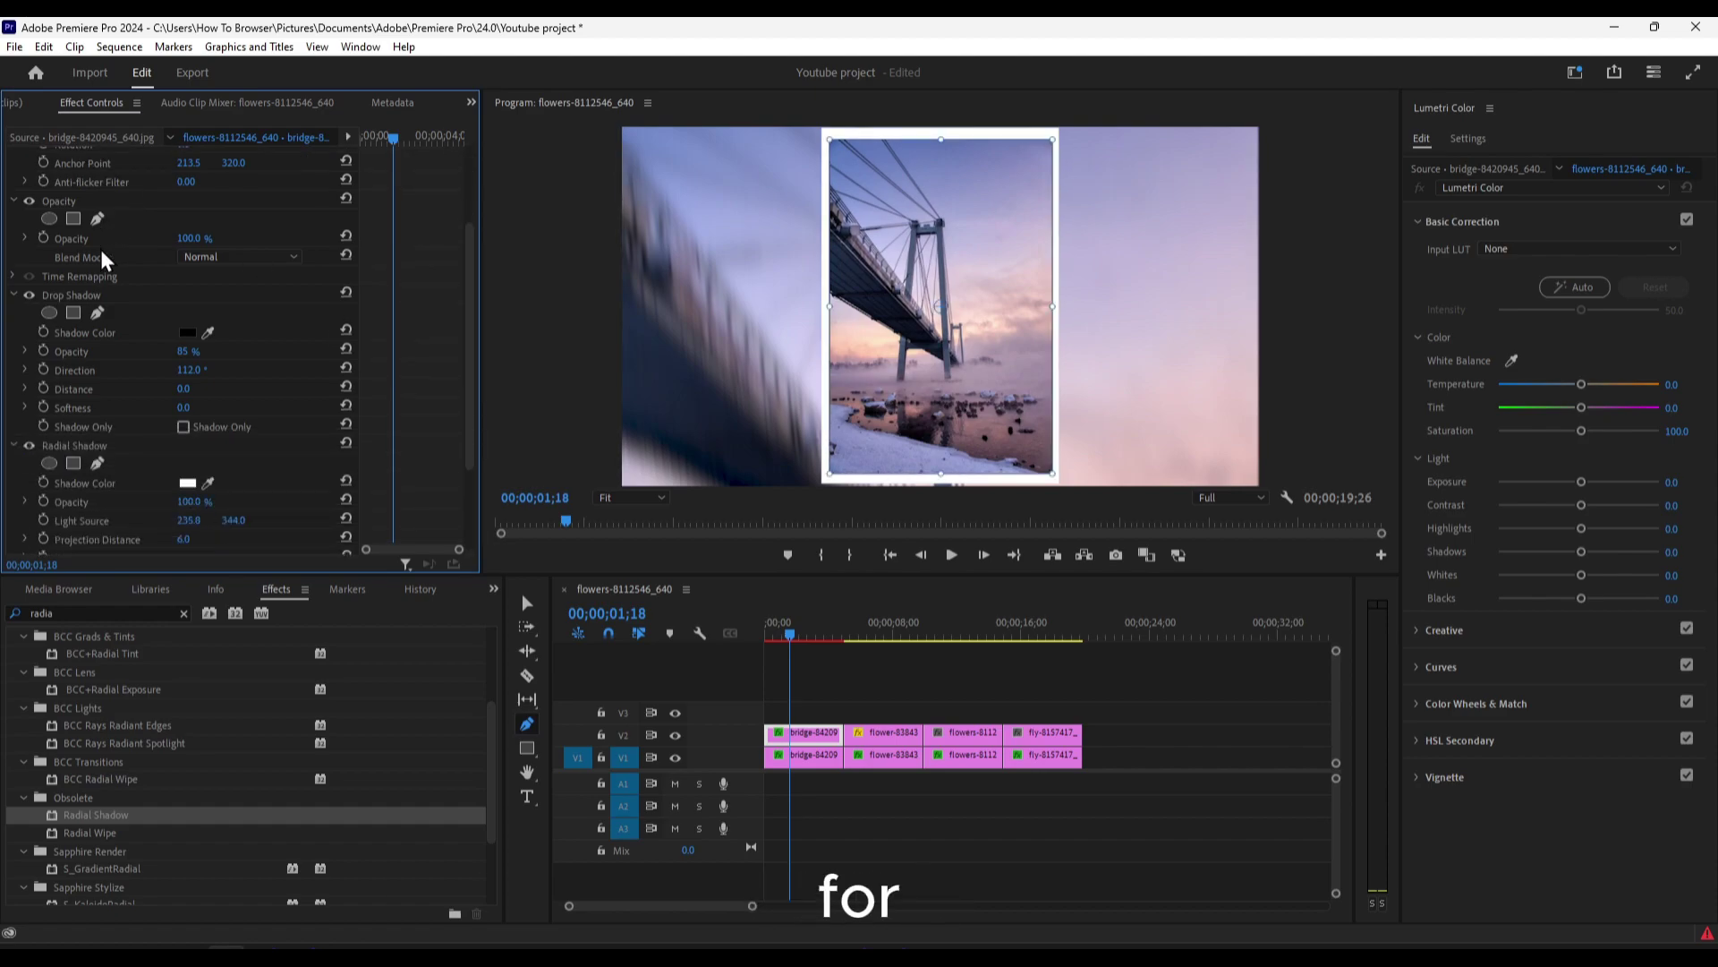
{"action": "left_click", "coordinate": [72, 297]}
{"action": "scroll", "coordinate": [129, 369], "scroll_direction": "down", "scroll_amount": 3}
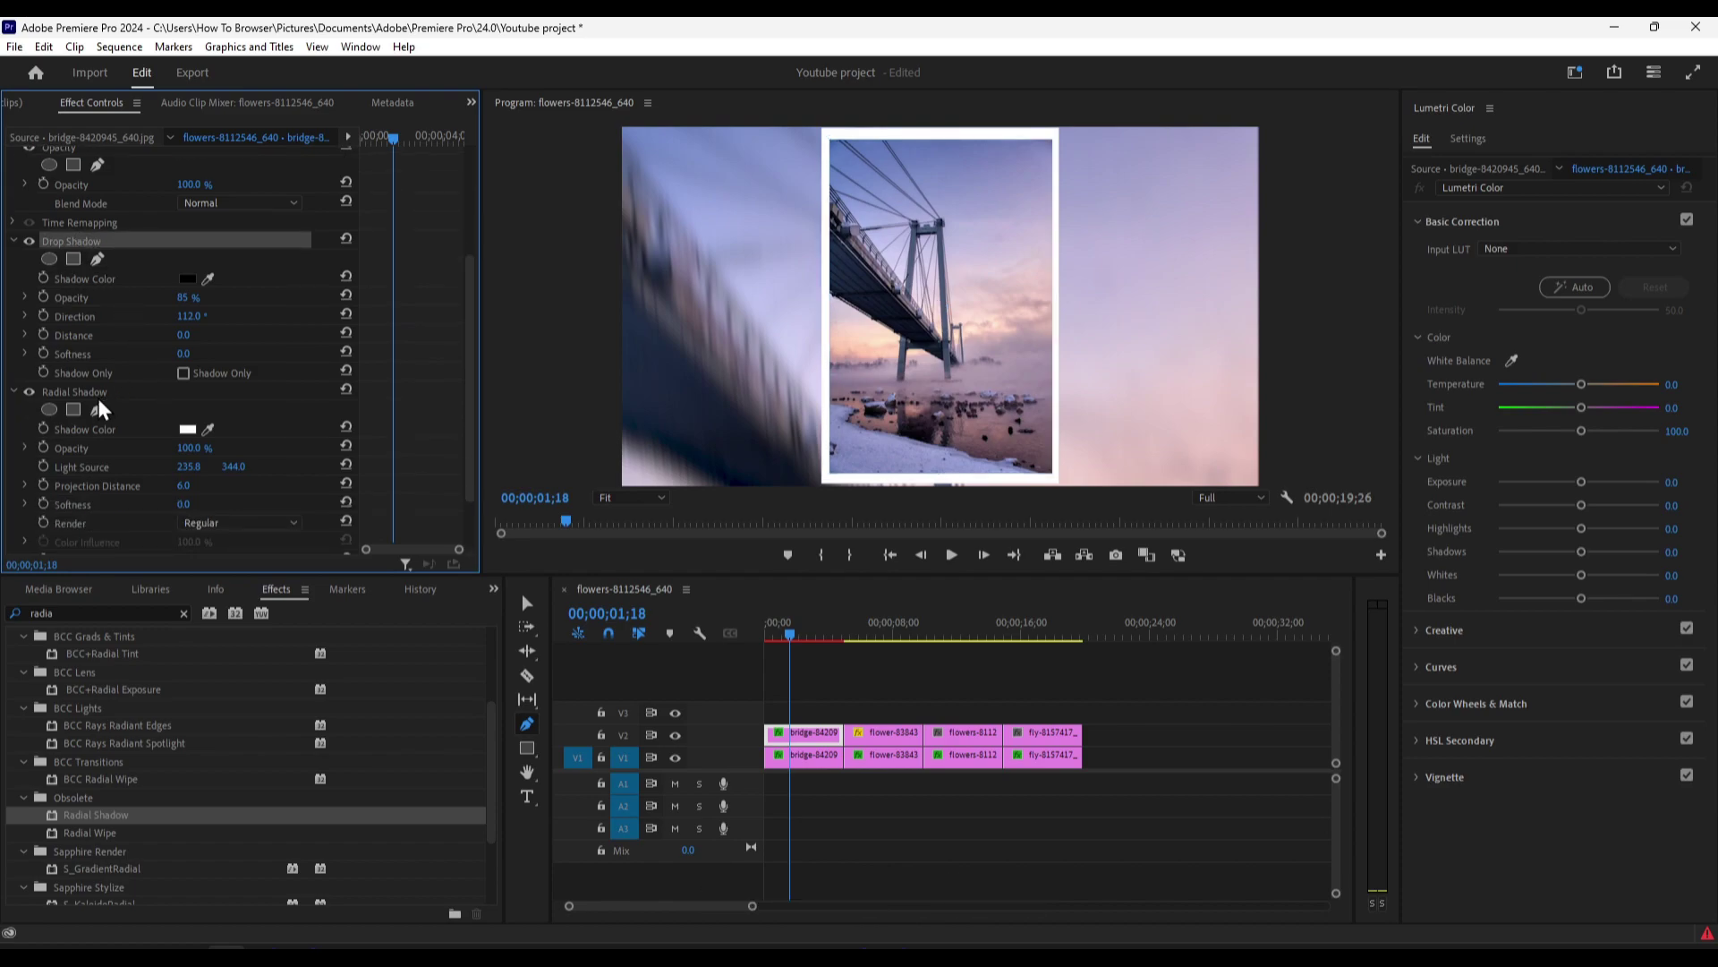
{"action": "left_click", "coordinate": [61, 239]}
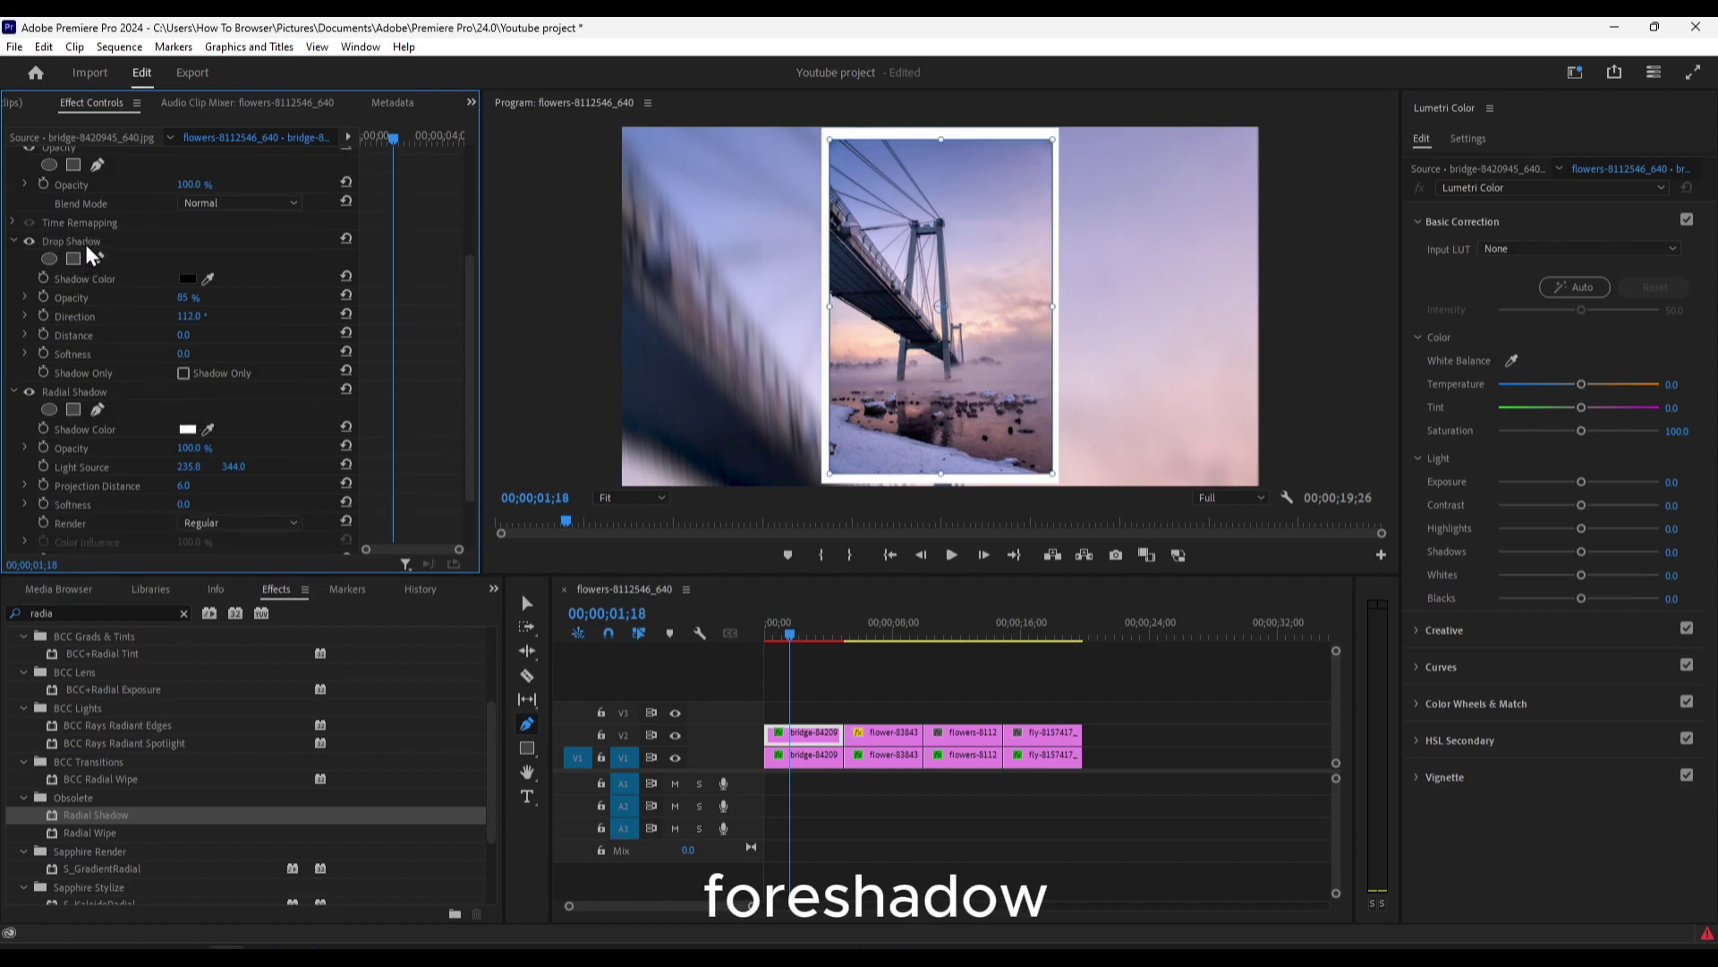
{"action": "left_click", "coordinate": [87, 244]}
{"action": "mouse_move", "coordinate": [184, 298]}
{"action": "left_mouse_down"}
{"action": "mouse_move", "coordinate": [202, 298]}
{"action": "mouse_move", "coordinate": [197, 316]}
{"action": "left_mouse_up"}
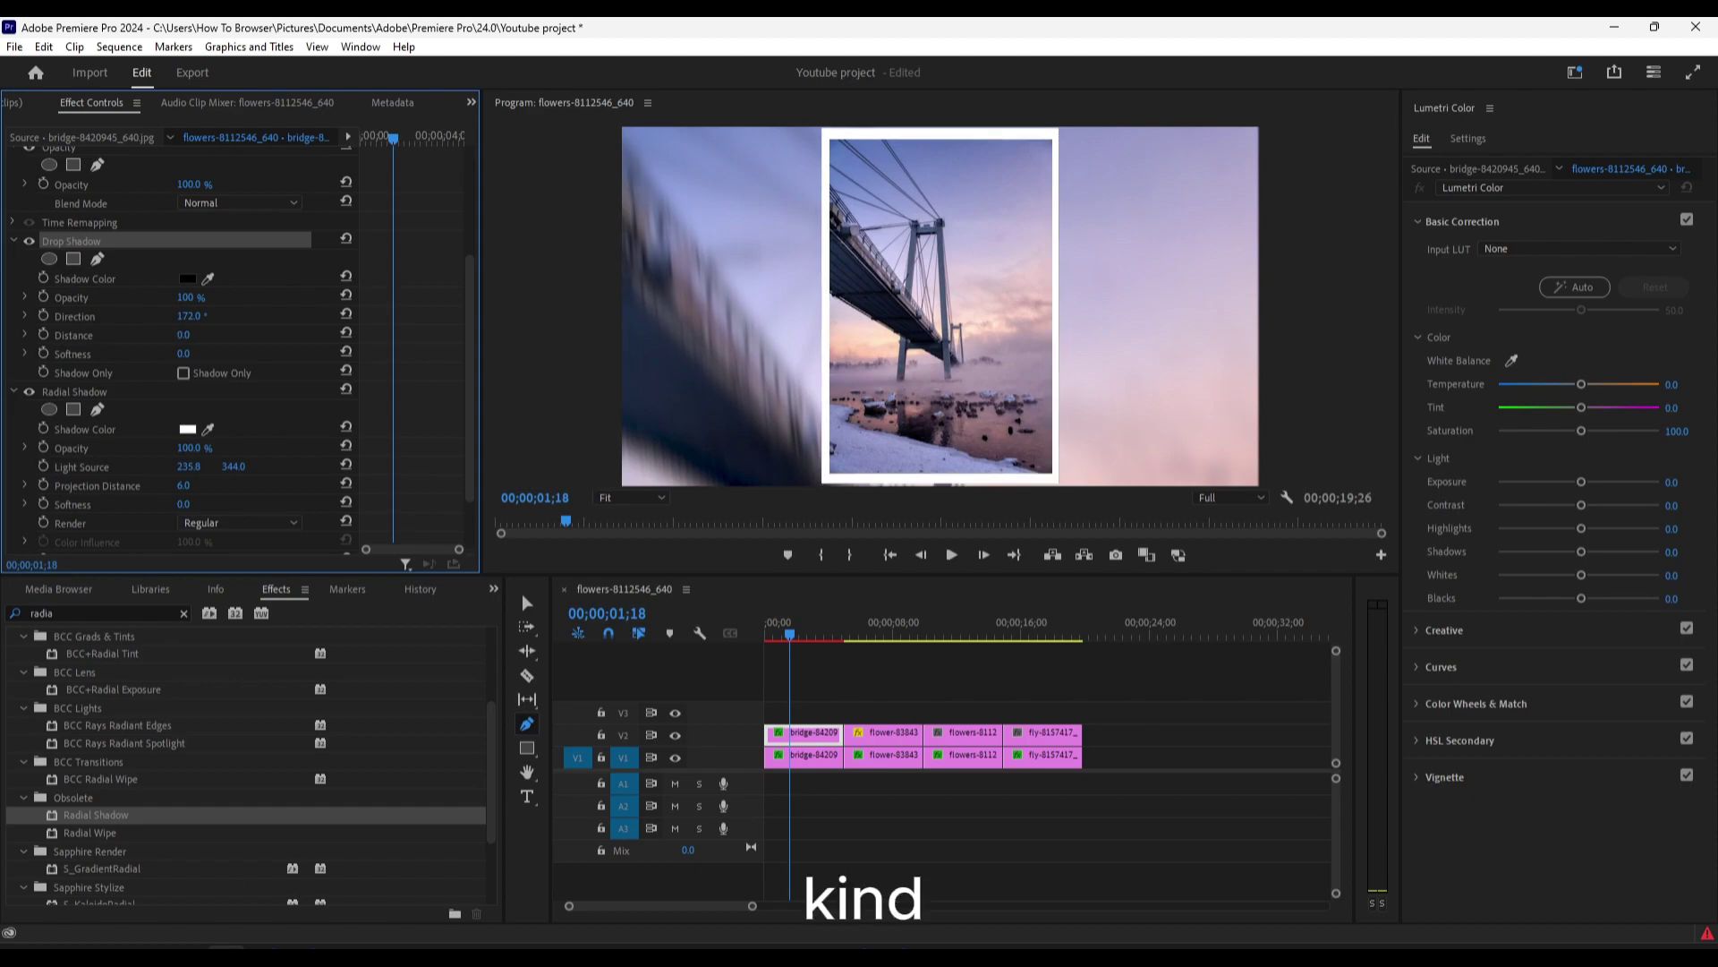
{"action": "mouse_move", "coordinate": [182, 335]}
{"action": "left_mouse_down"}
{"action": "mouse_move", "coordinate": [229, 335]}
{"action": "mouse_move", "coordinate": [208, 335]}
{"action": "left_mouse_up"}
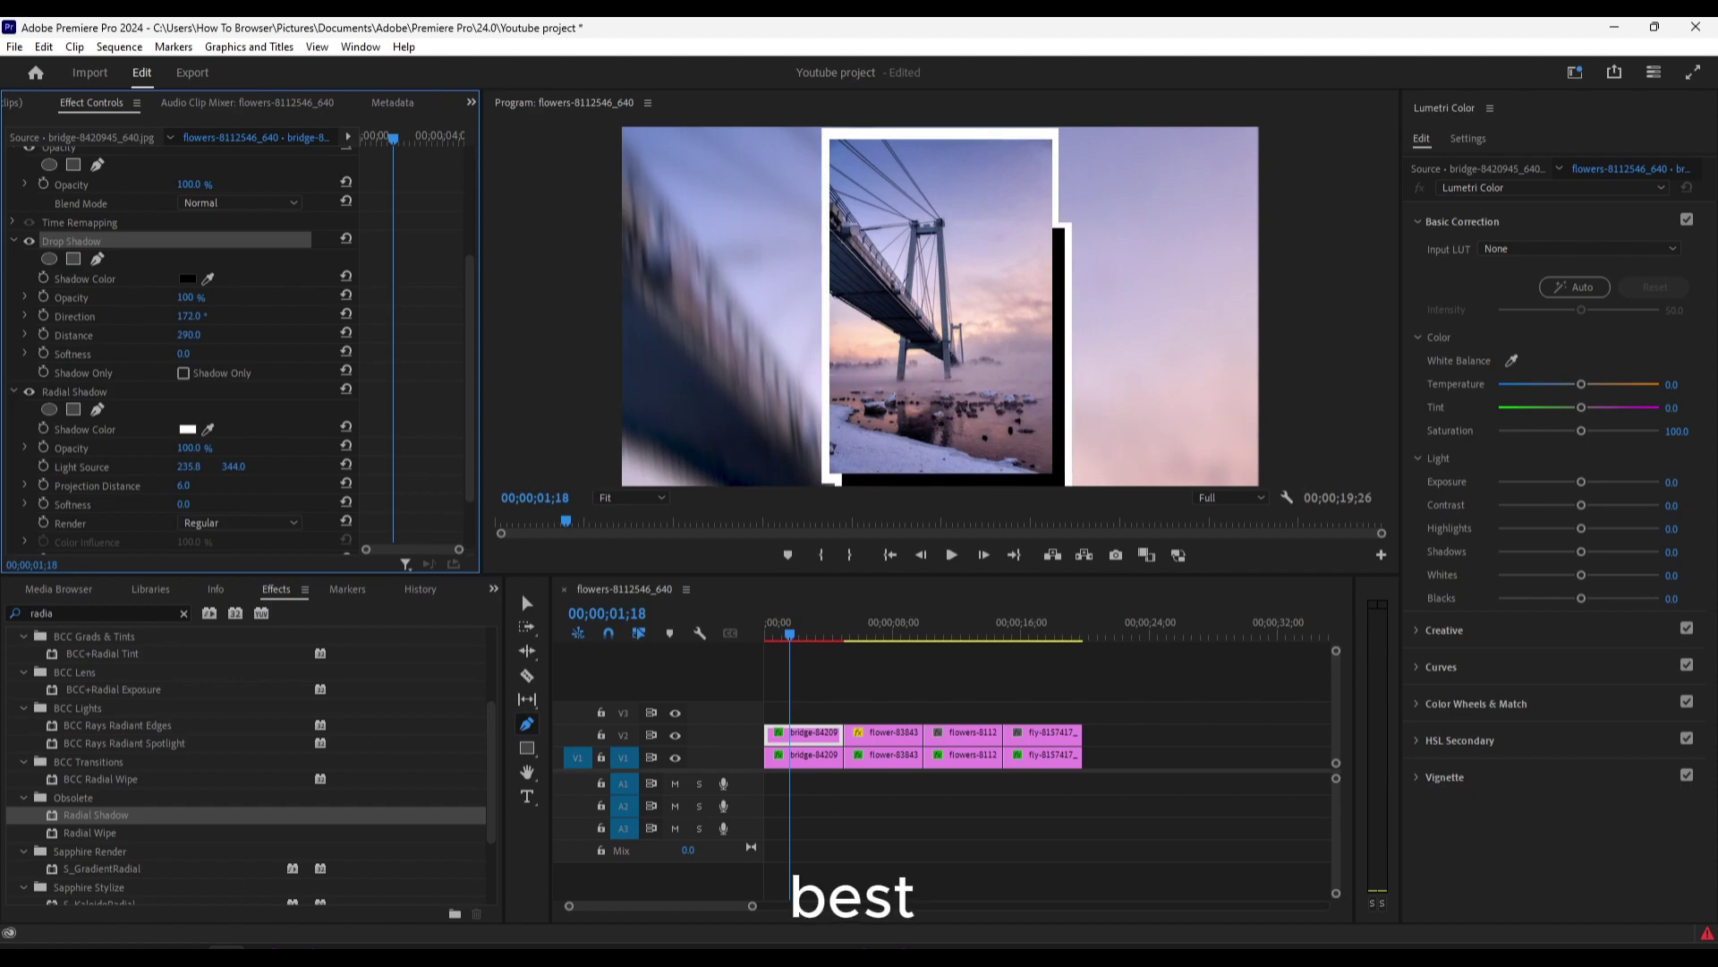
Step: Cut the existing Drop Shadow from the V2 bridge clip and apply a fresh Drop Shadow after Radial Shadow
{"action": "right_click", "coordinate": [66, 241]}
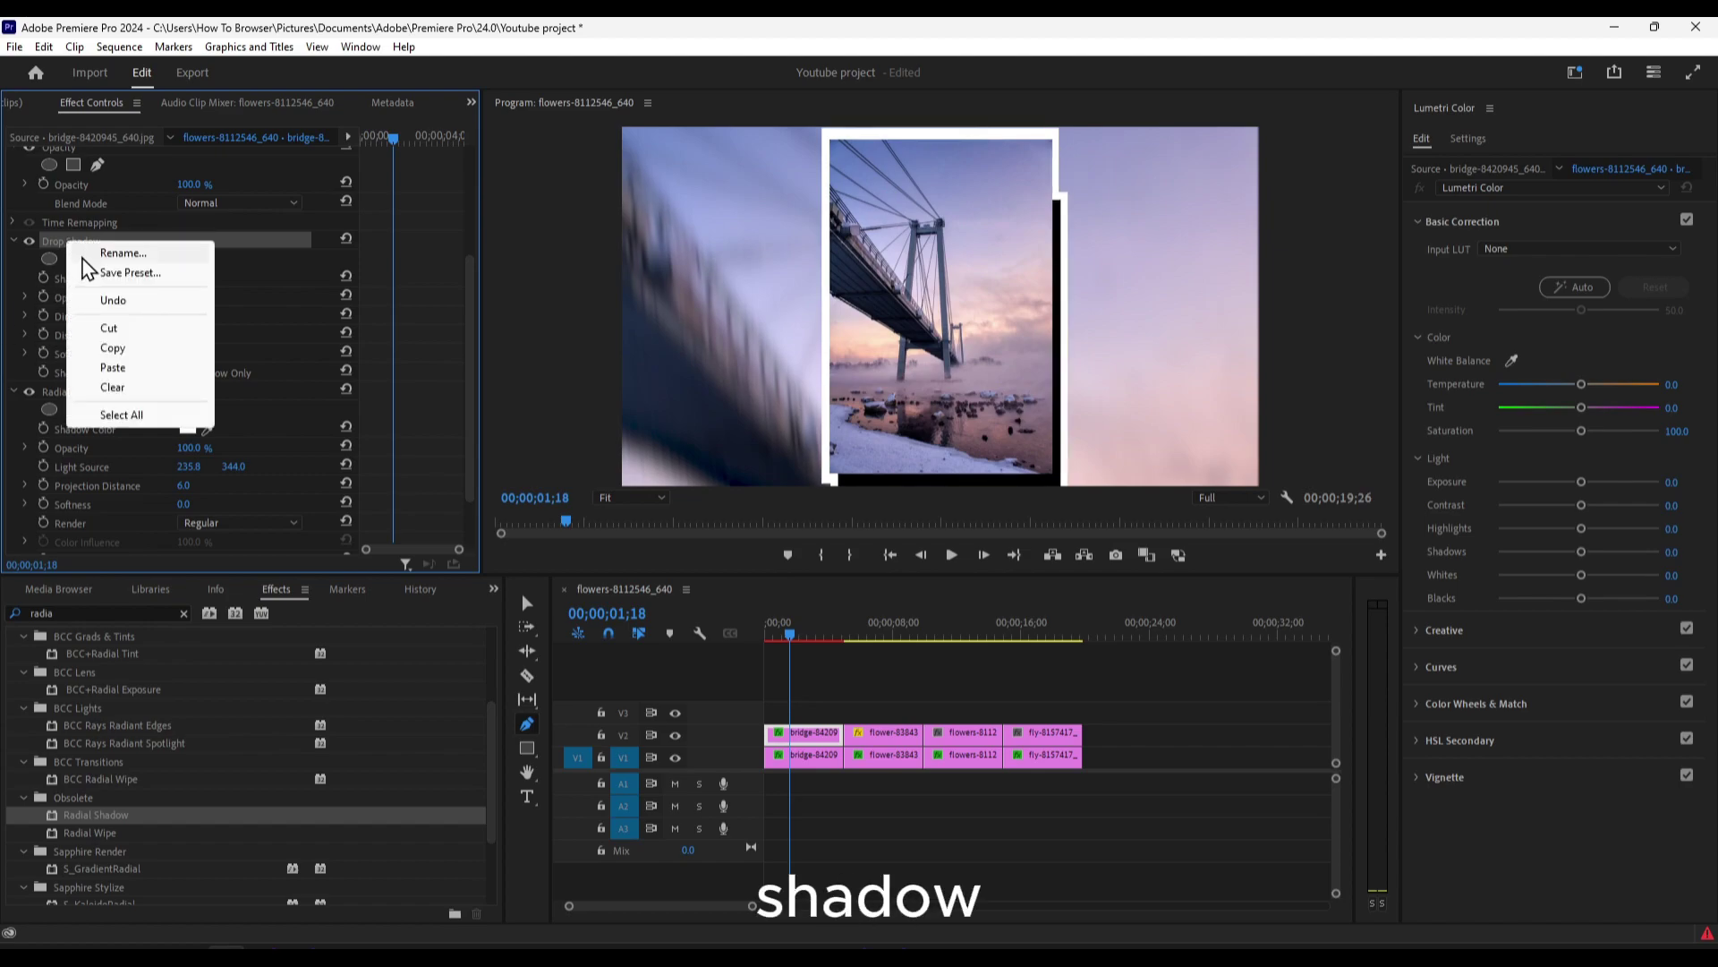
{"action": "left_click", "coordinate": [114, 329]}
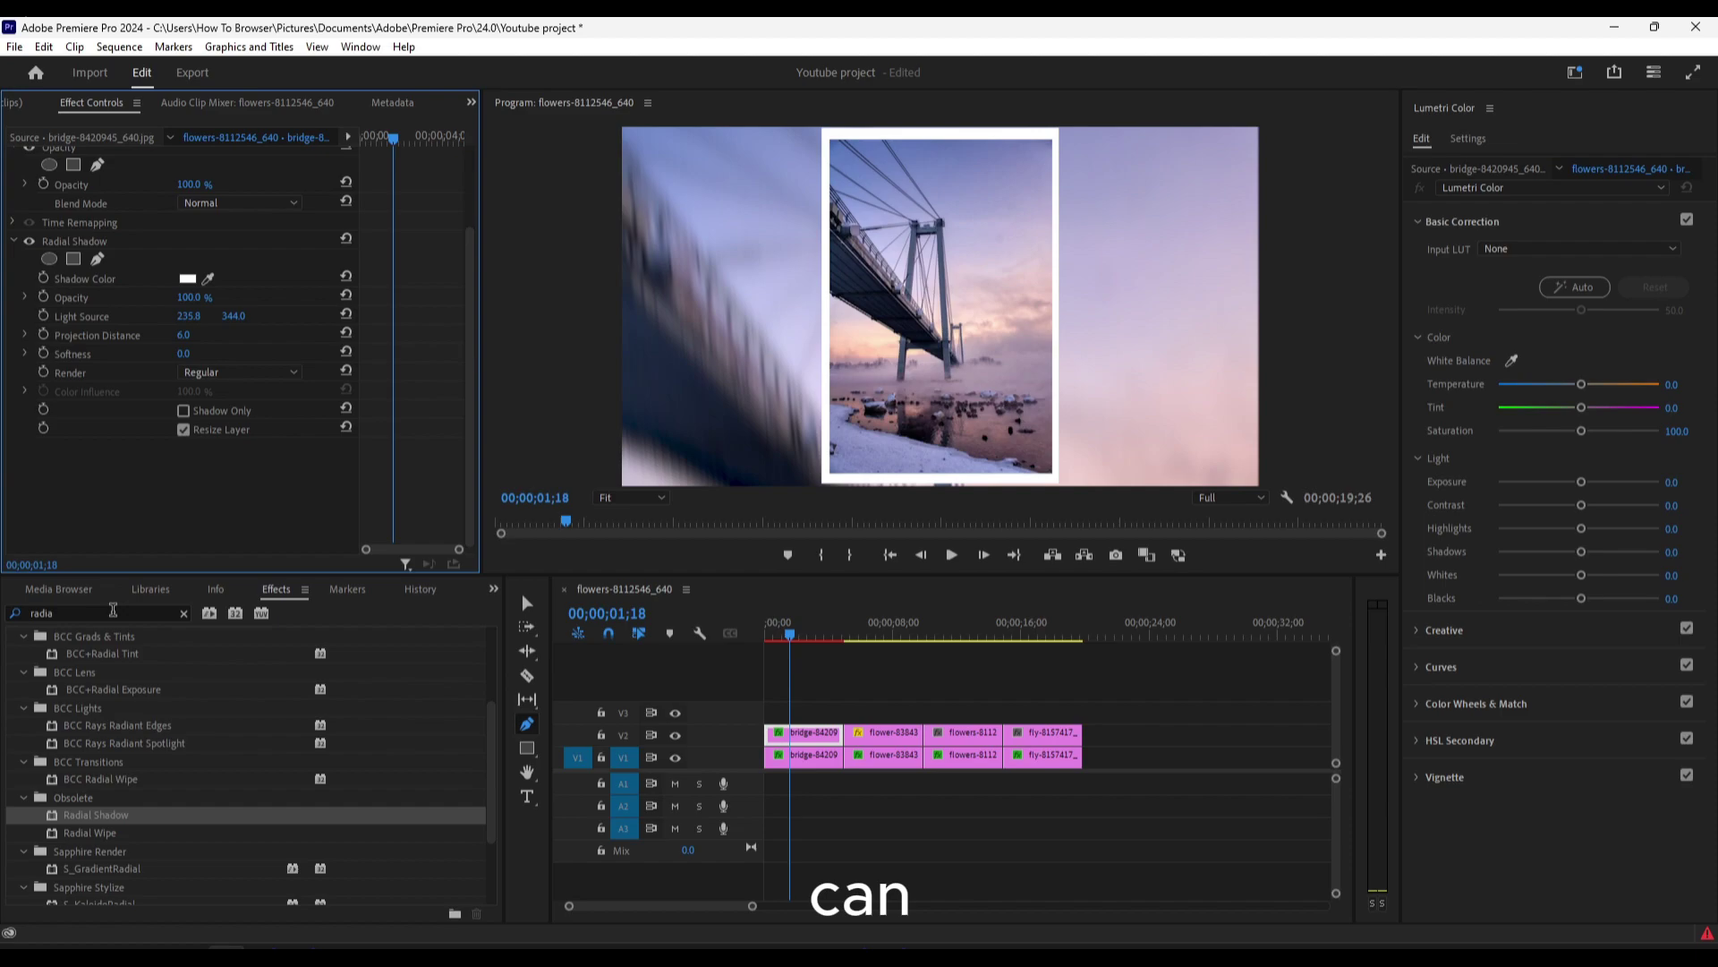
{"action": "double_click", "coordinate": [54, 613]}
{"action": "type", "text": "drop"}
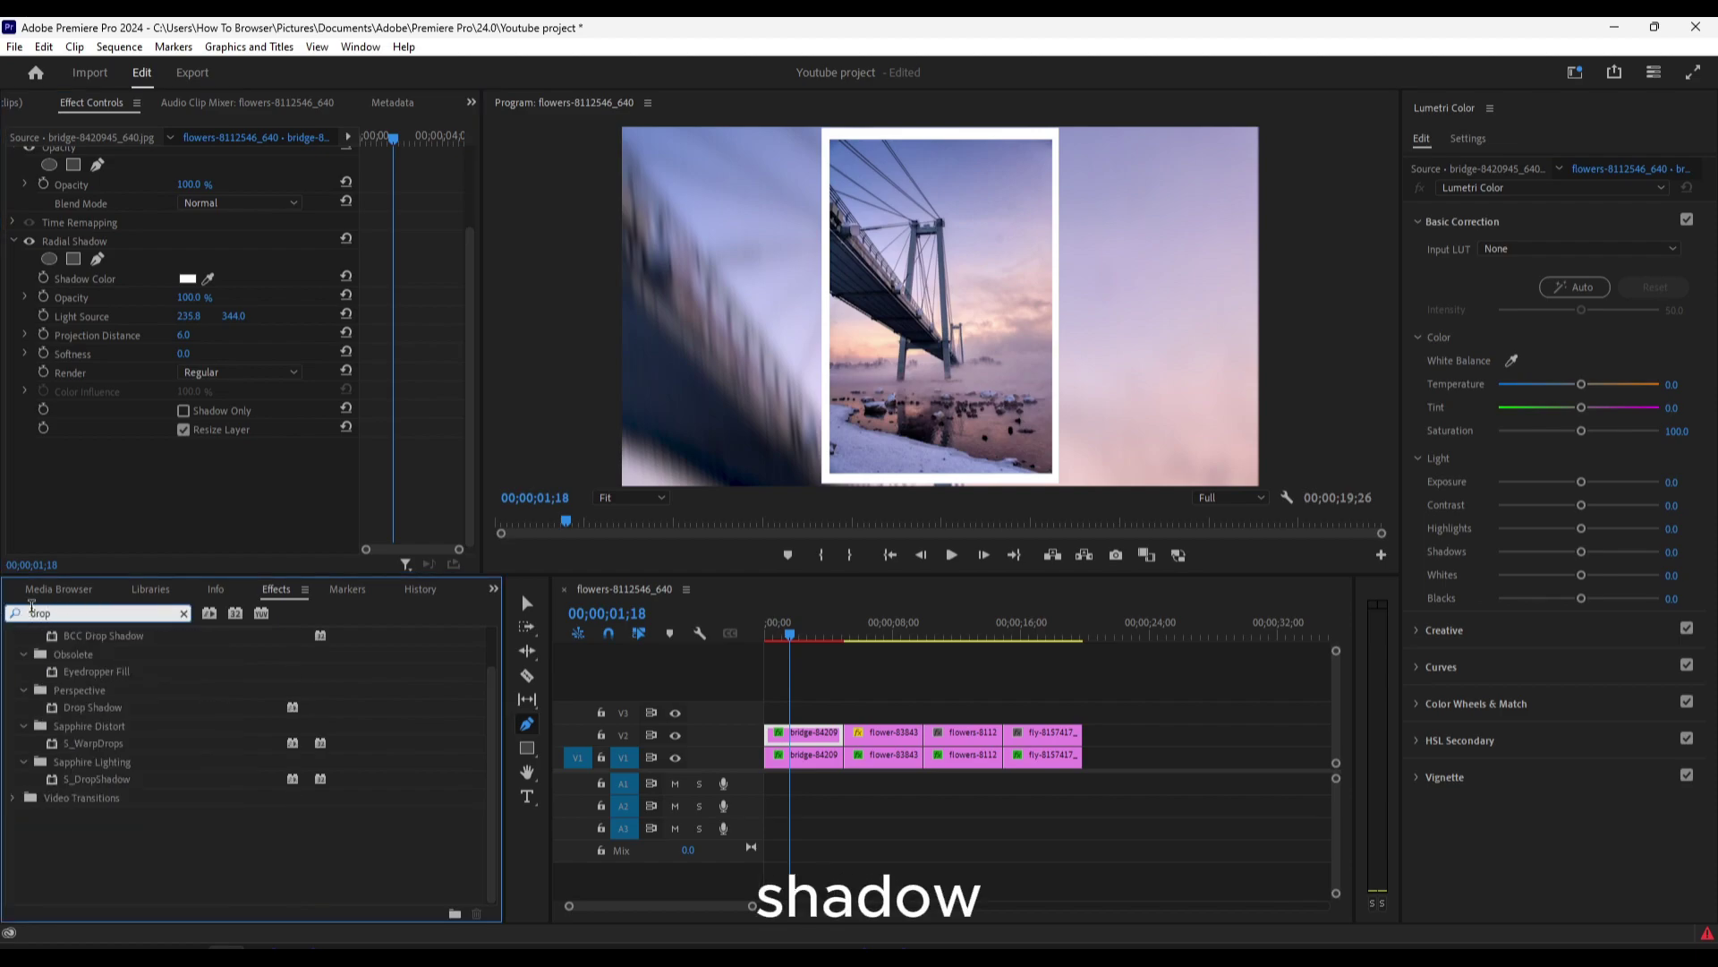
{"action": "left_click_drag", "start_coordinate": [93, 708], "coordinate": [810, 736]}
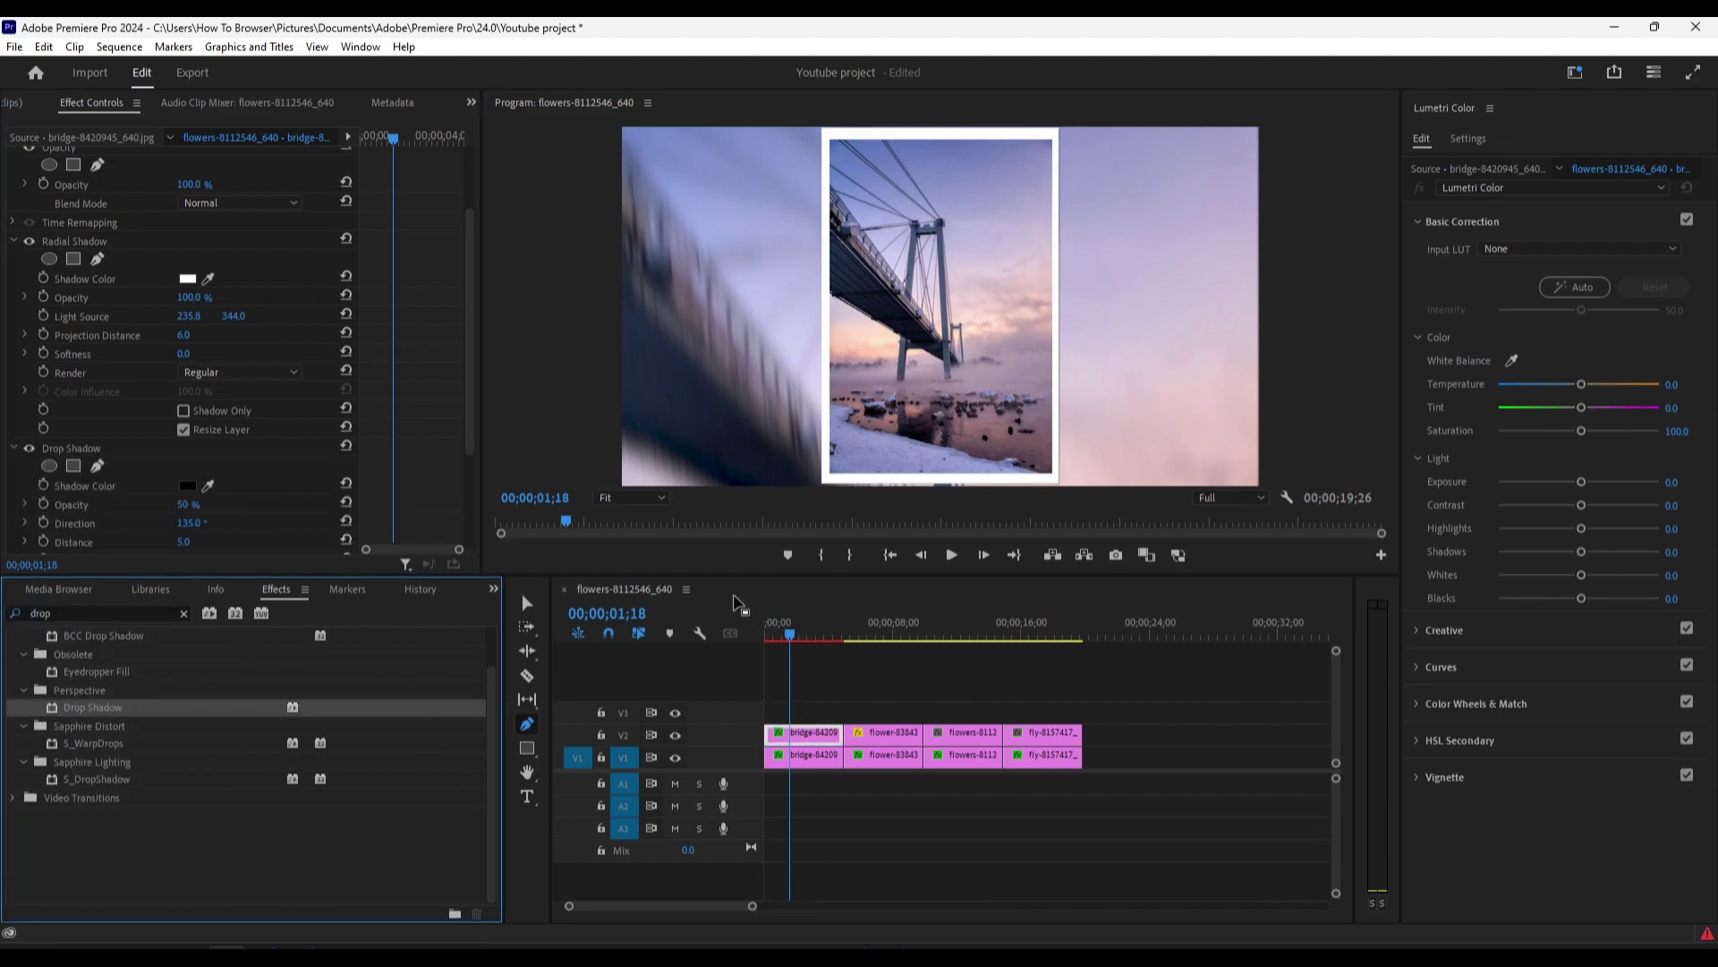
Step: Try placing Drop Shadow above Radial Shadow in the effect order, returning it below Radial Shadow
{"action": "scroll", "coordinate": [281, 420], "scroll_direction": "down", "scroll_amount": 1}
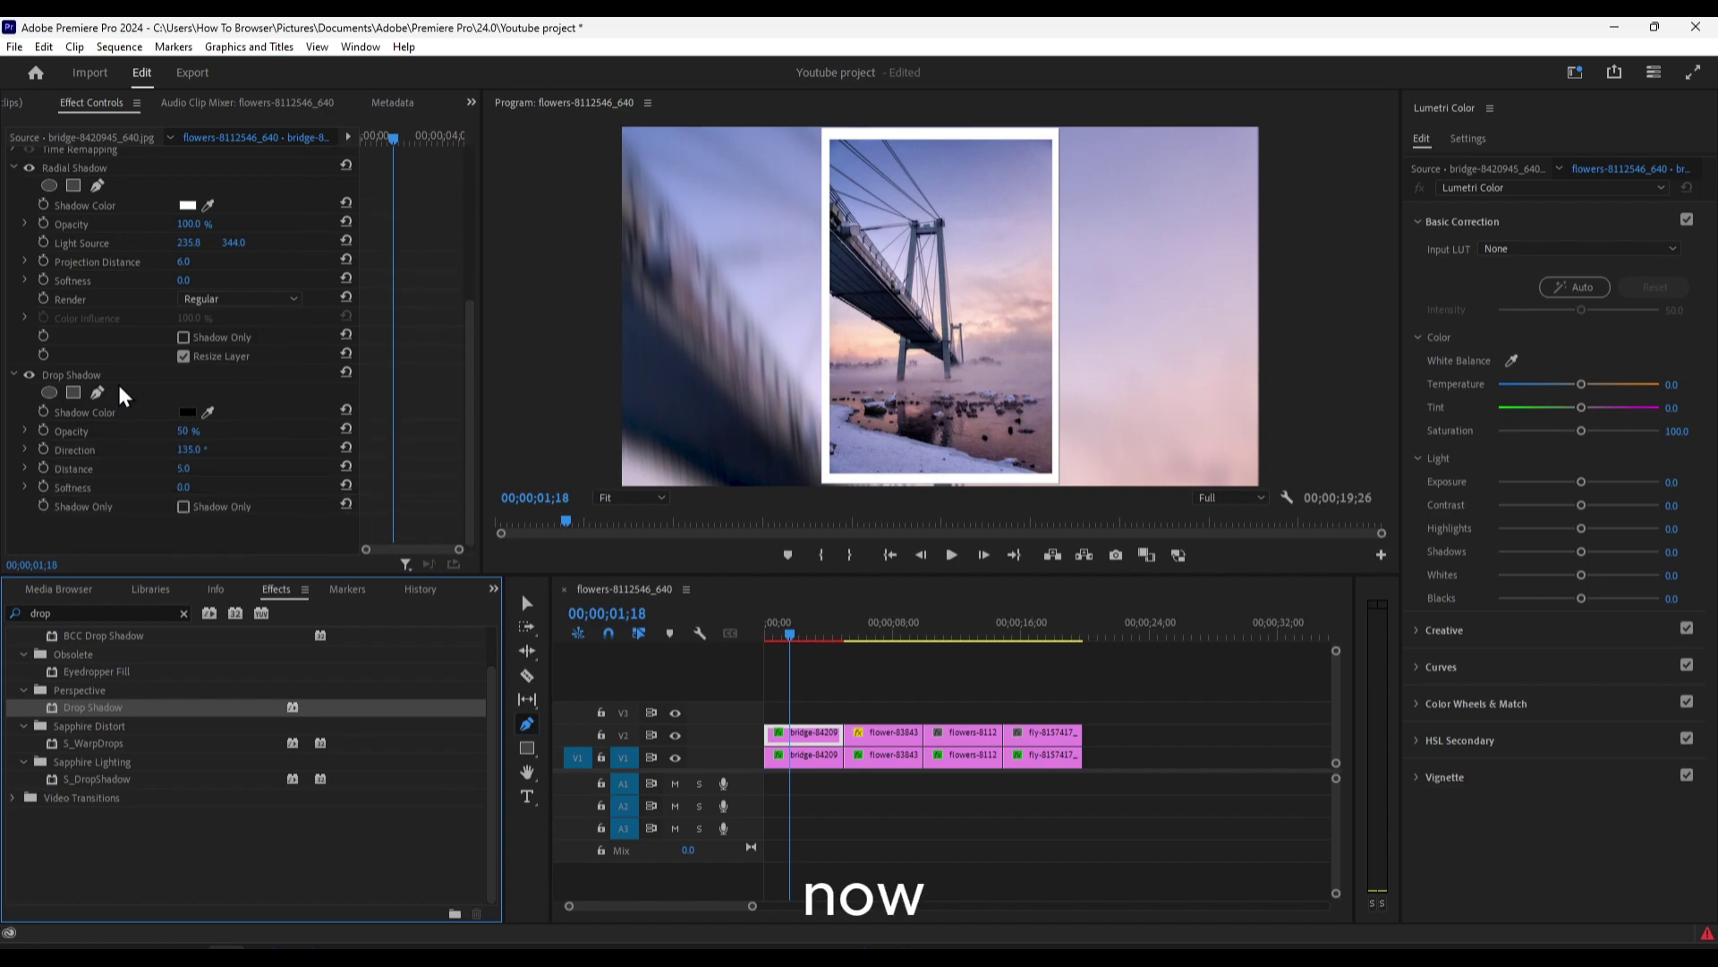
{"action": "left_click_drag", "start_coordinate": [76, 426], "coordinate": [85, 222]}
{"action": "left_click_drag", "start_coordinate": [85, 355], "coordinate": [84, 355]}
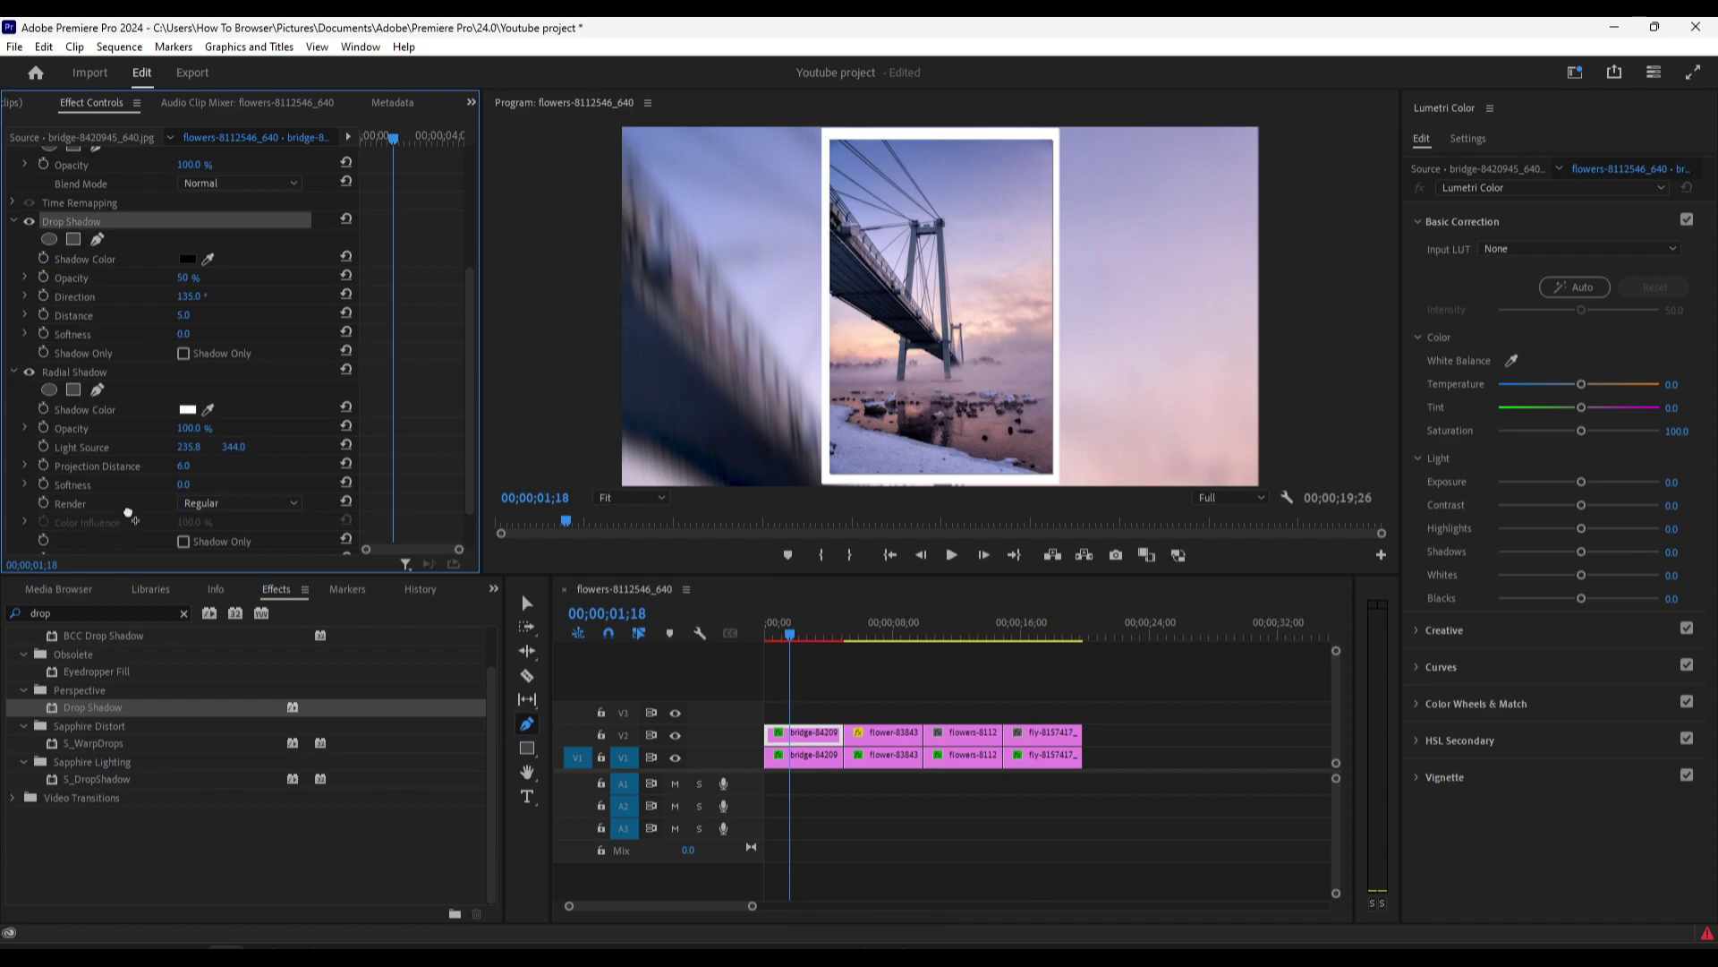
{"action": "left_click_drag", "start_coordinate": [117, 542], "coordinate": [117, 545]}
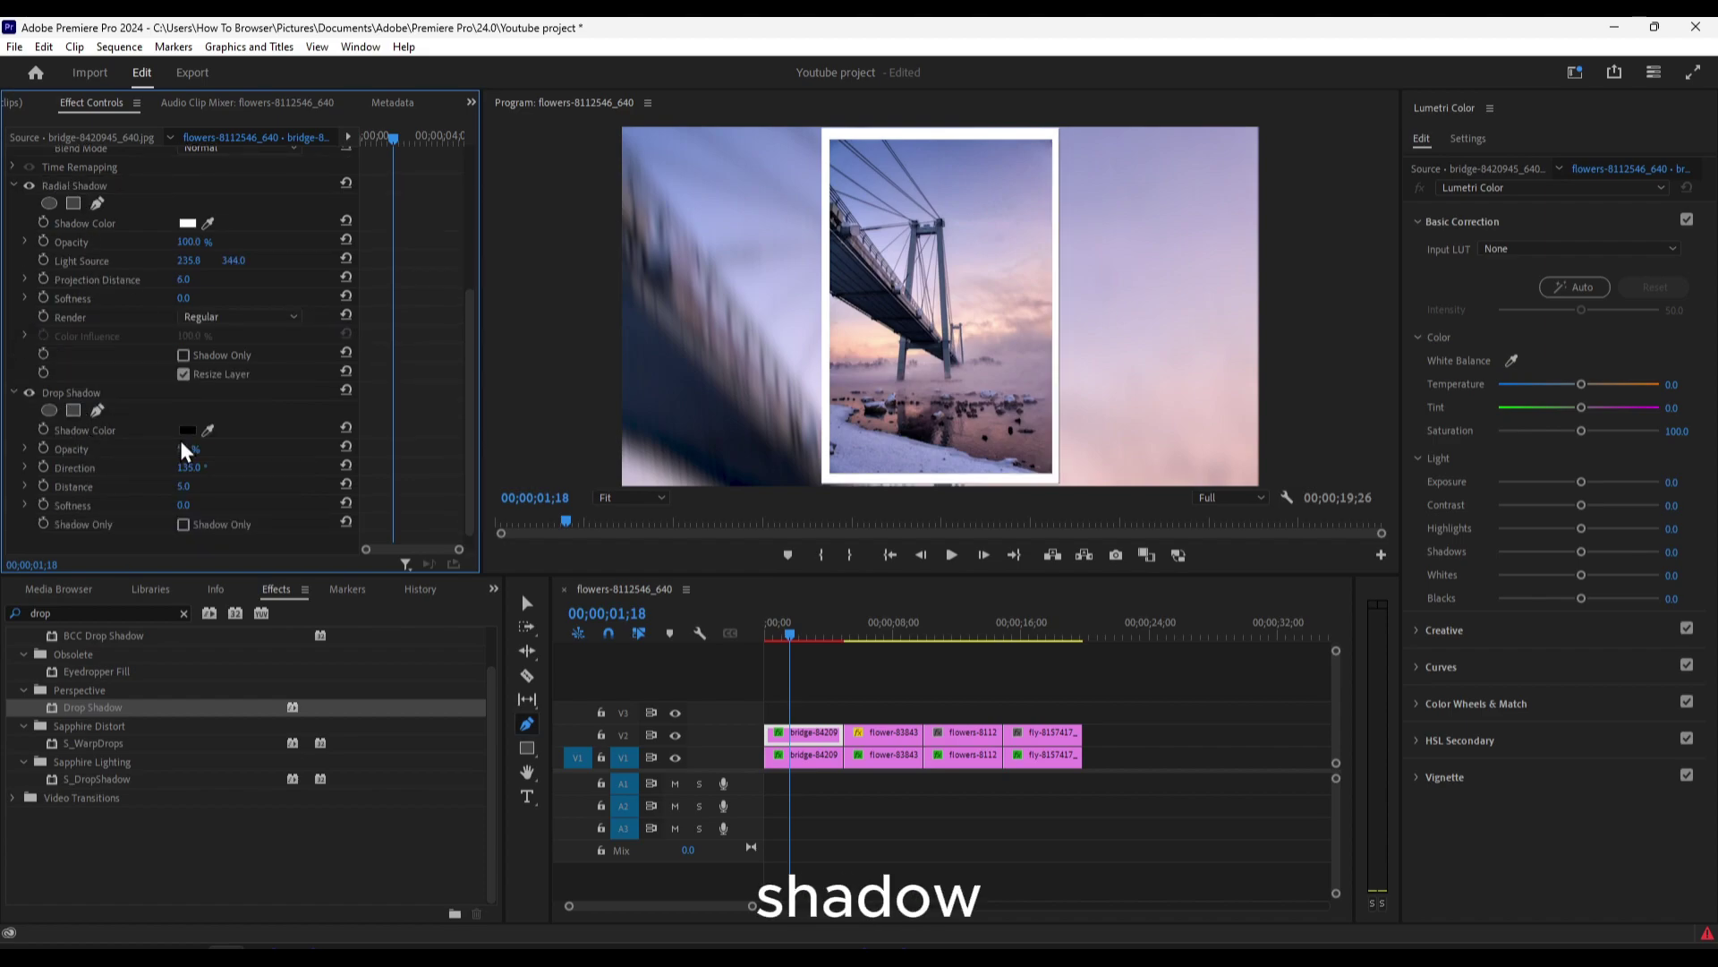
Step: Set the new Drop Shadow to 100% opacity, 277° direction, distance 0 and softness 181
{"action": "left_click_drag", "start_coordinate": [190, 445], "coordinate": [208, 486]}
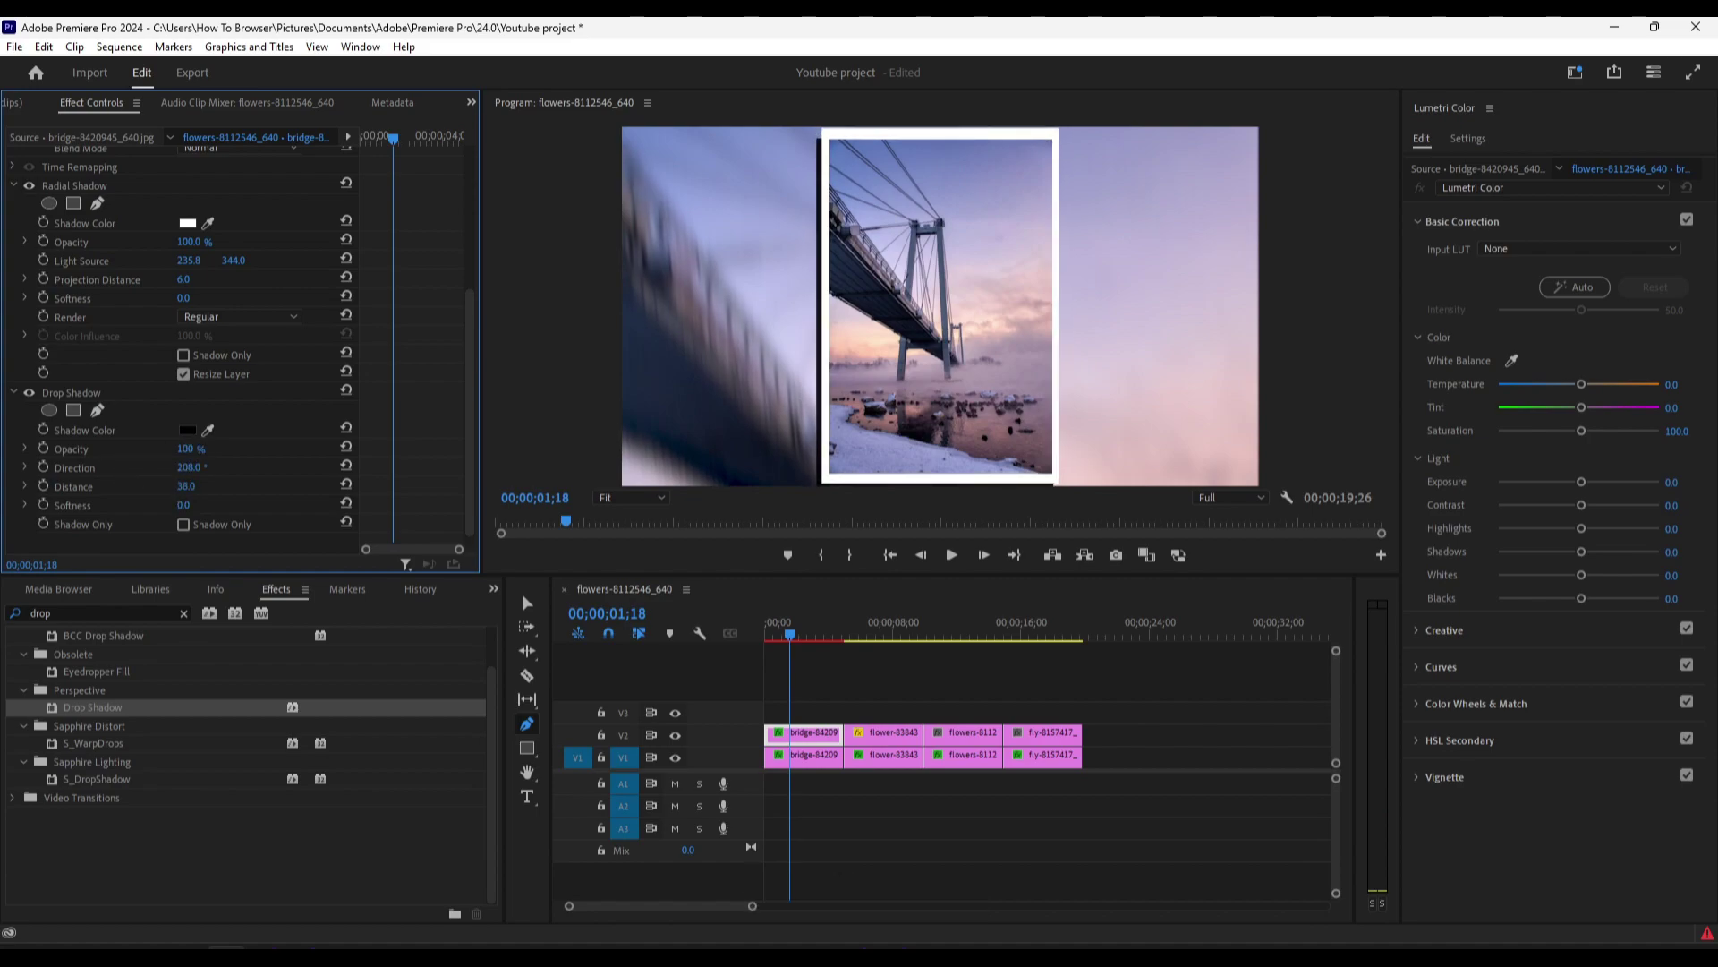
{"action": "left_click_drag", "start_coordinate": [191, 486], "coordinate": [257, 468]}
{"action": "left_click", "coordinate": [190, 450]}
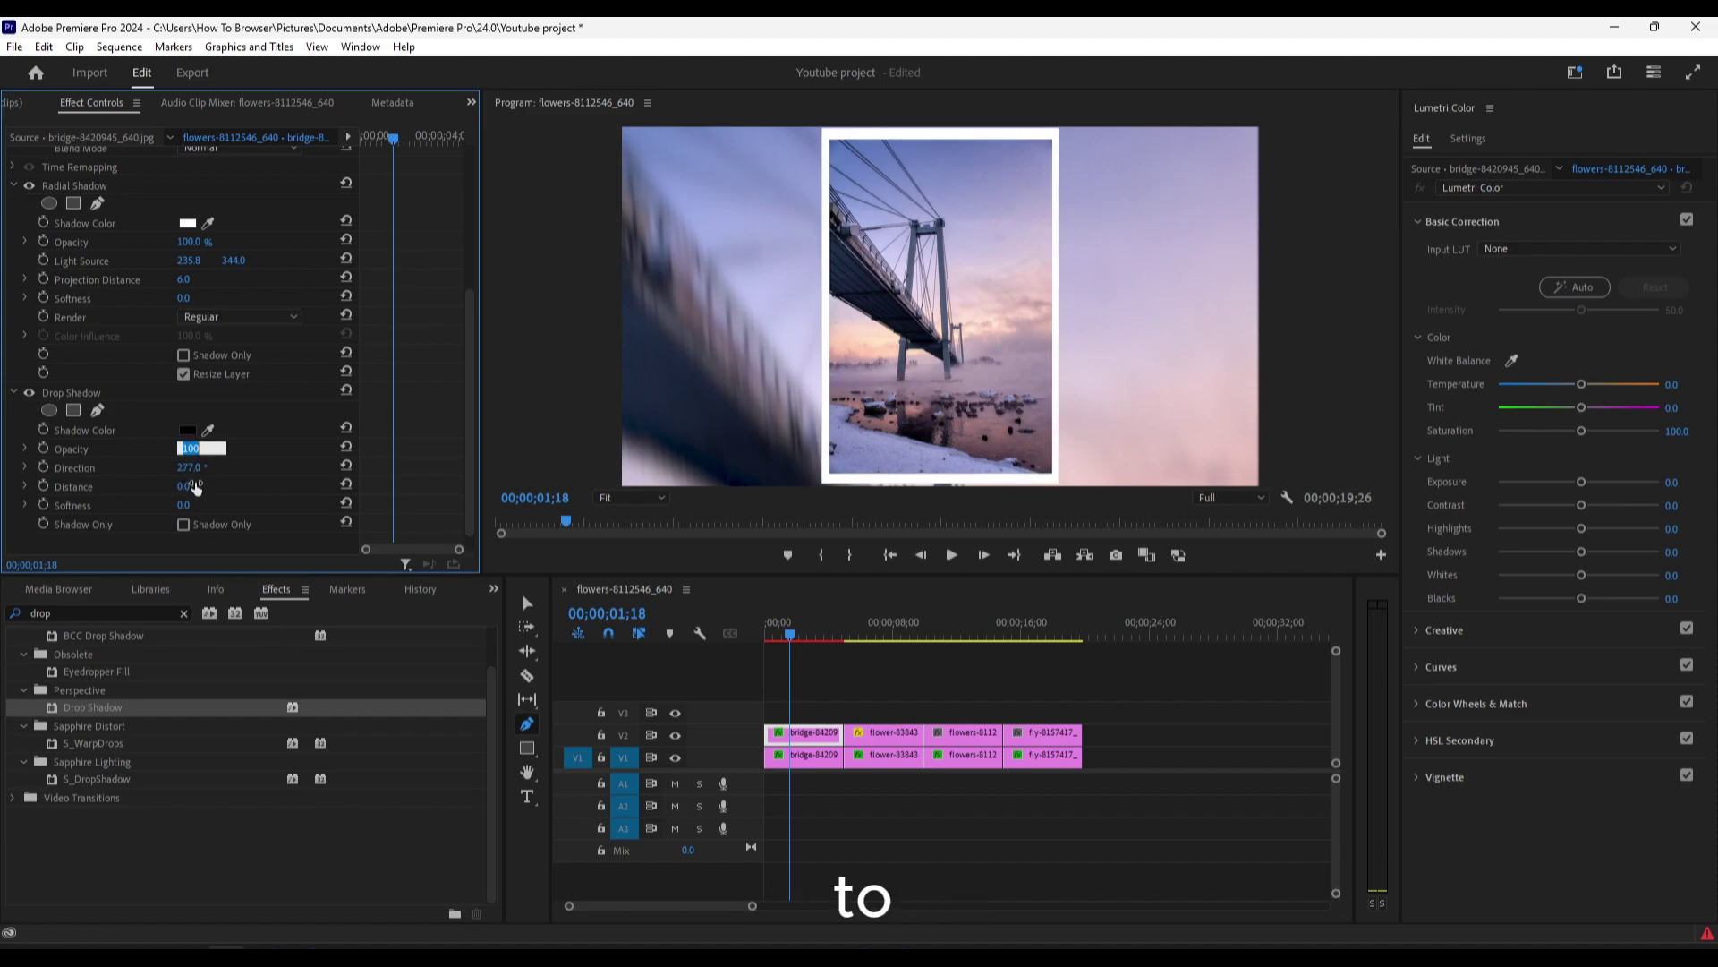
{"action": "left_click", "coordinate": [183, 506]}
{"action": "left_click_drag", "start_coordinate": [200, 506], "coordinate": [342, 506]}
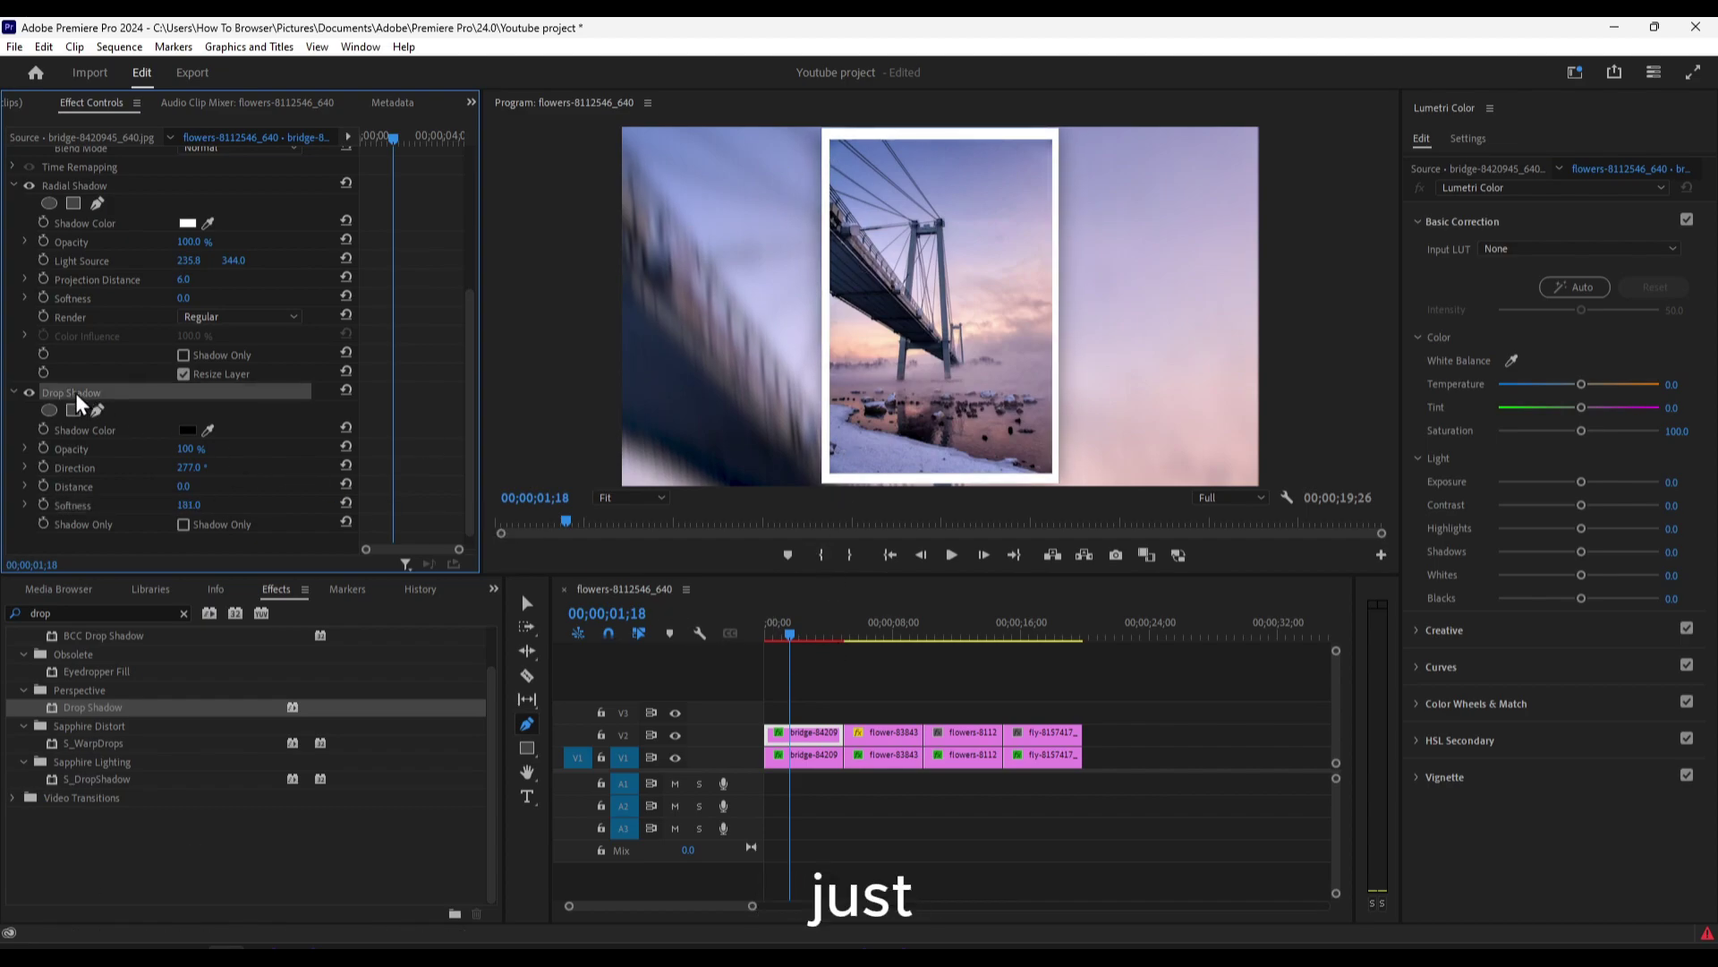
Step: Copy the Motion and shadow effects, including Radial Shadow, from the bridge clip on V2
{"action": "scroll", "coordinate": [134, 326], "scroll_direction": "up", "scroll_amount": 2}
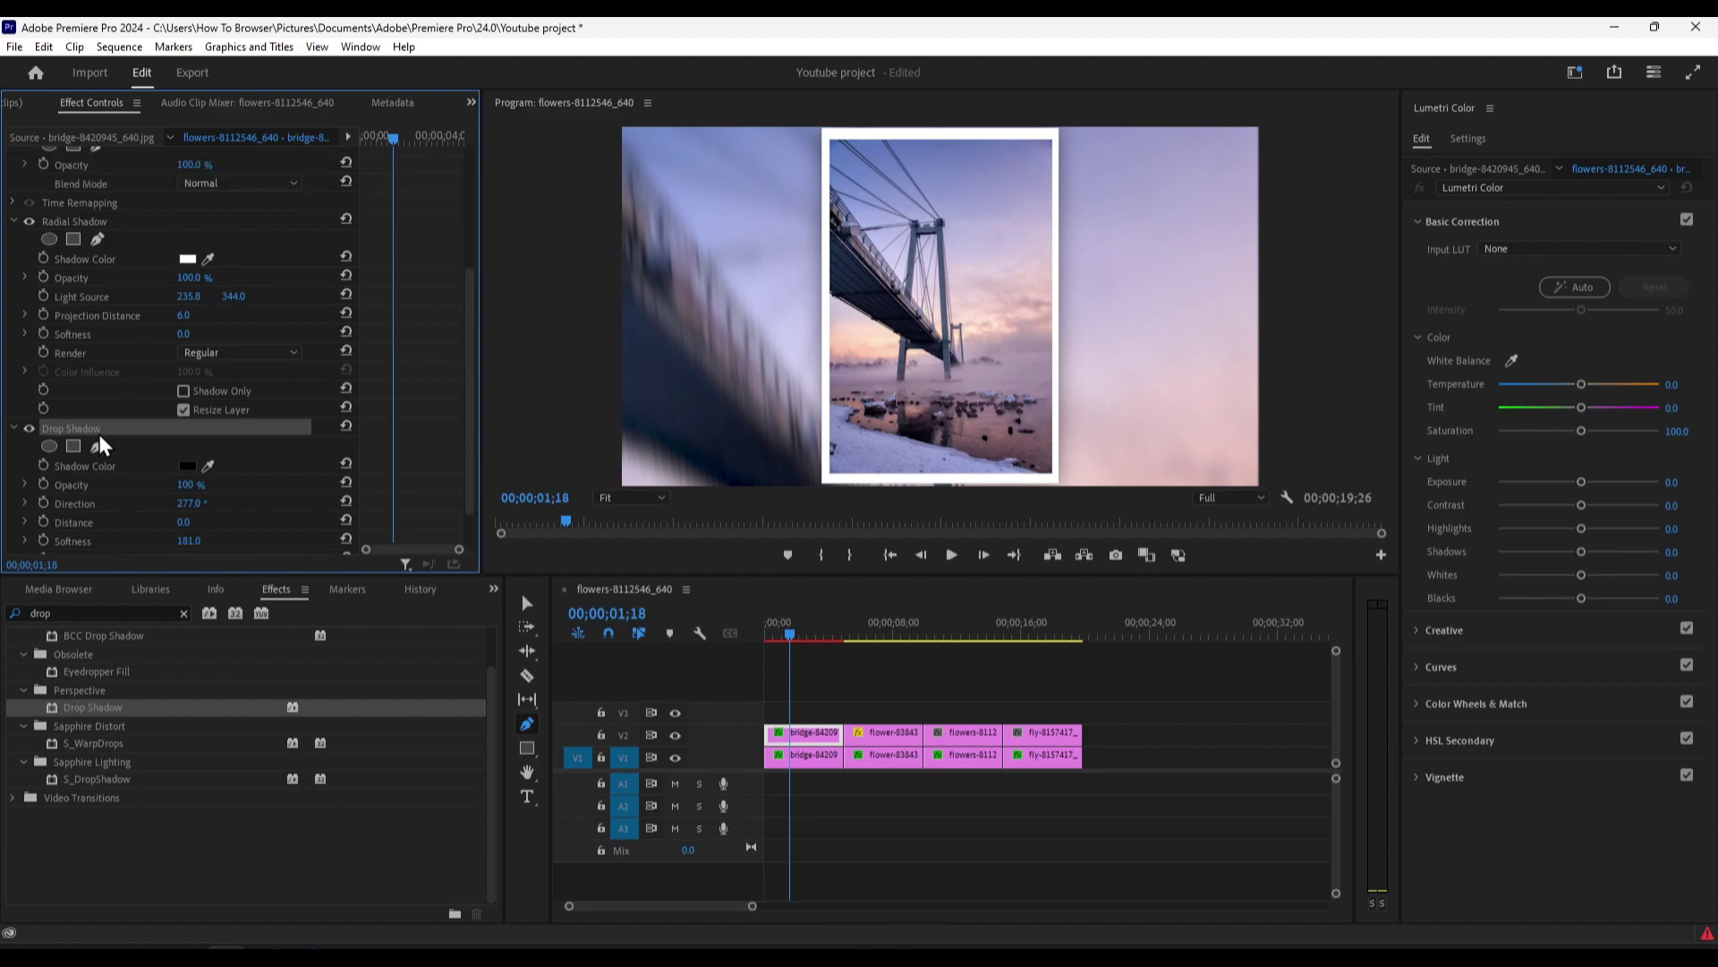
{"action": "left_click", "coordinate": [73, 223]}
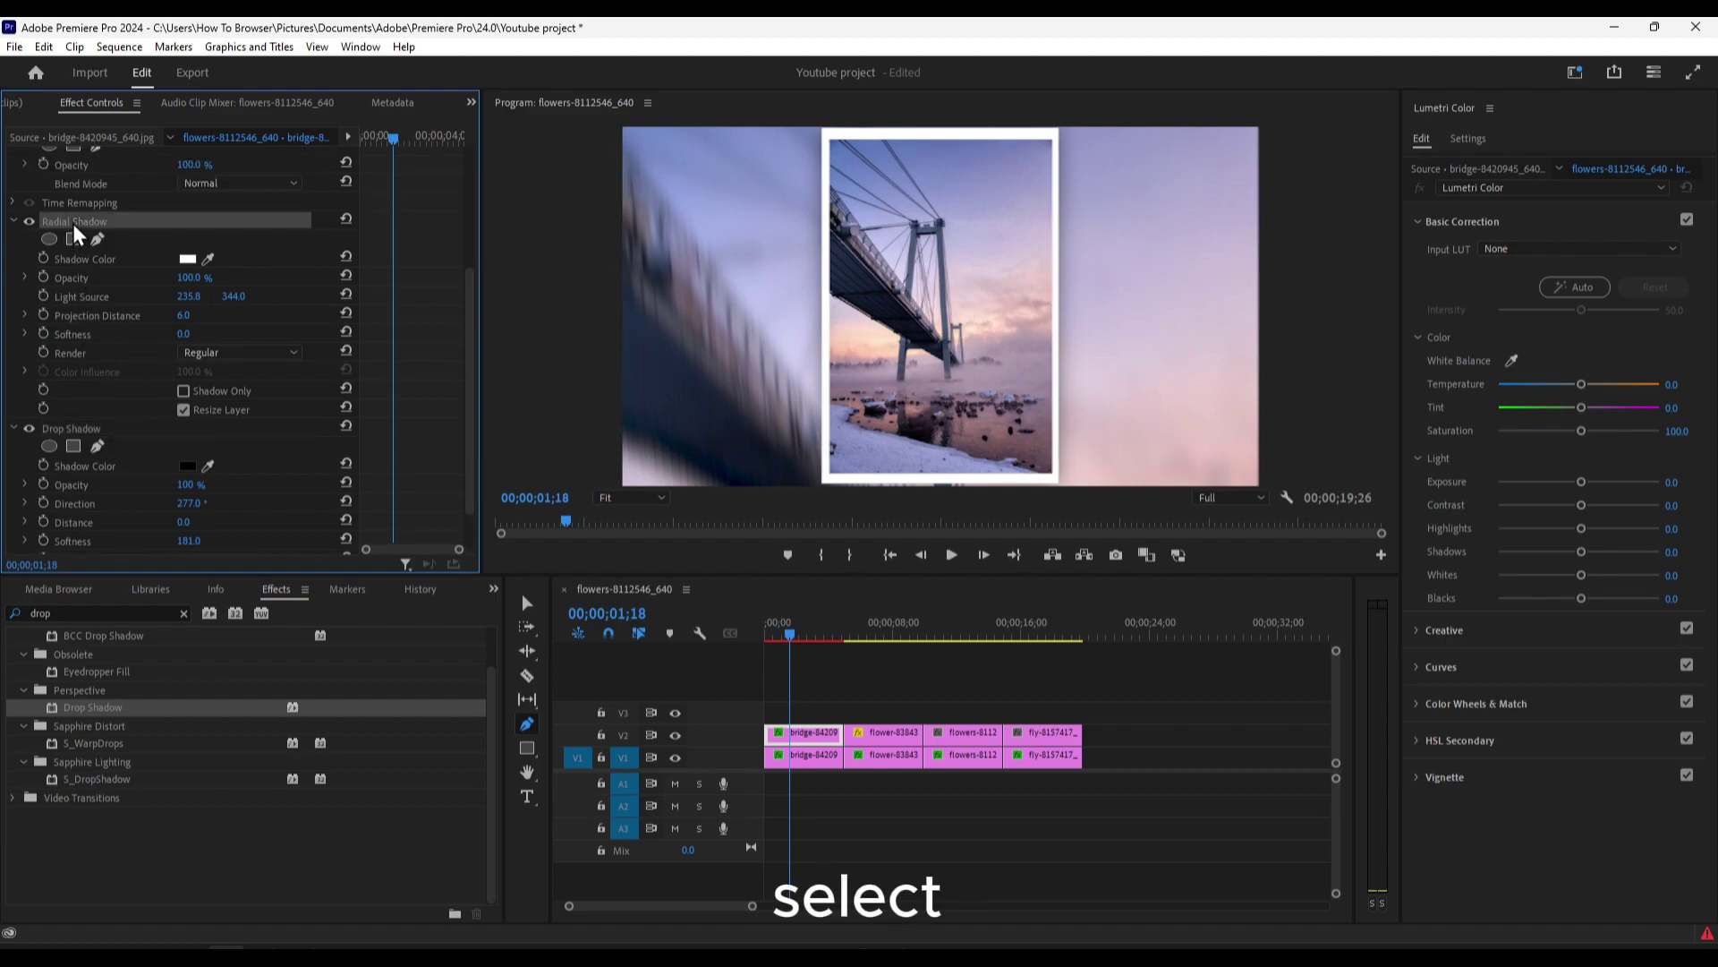
{"action": "scroll", "coordinate": [193, 319], "scroll_direction": "up", "scroll_amount": 10}
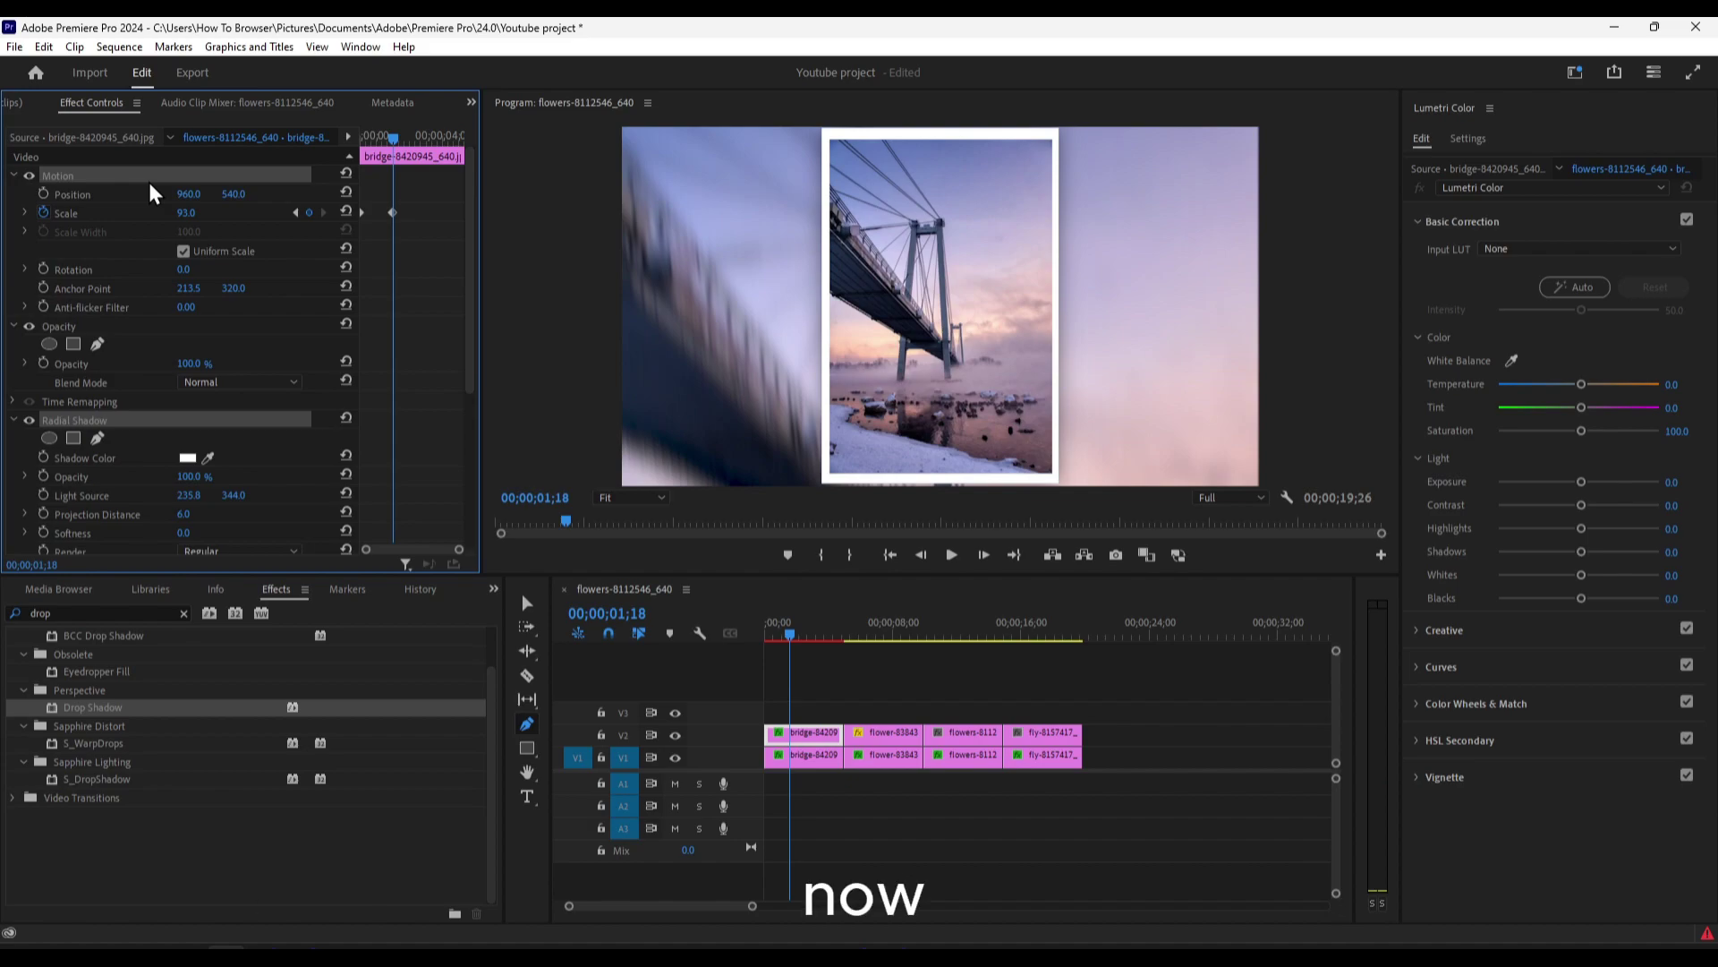
Step: Paste the copied Motion and shadow effects onto the other three V2 image clips with the Selection tool active
{"action": "left_click", "coordinate": [1092, 709]}
{"action": "left_click", "coordinate": [921, 687]}
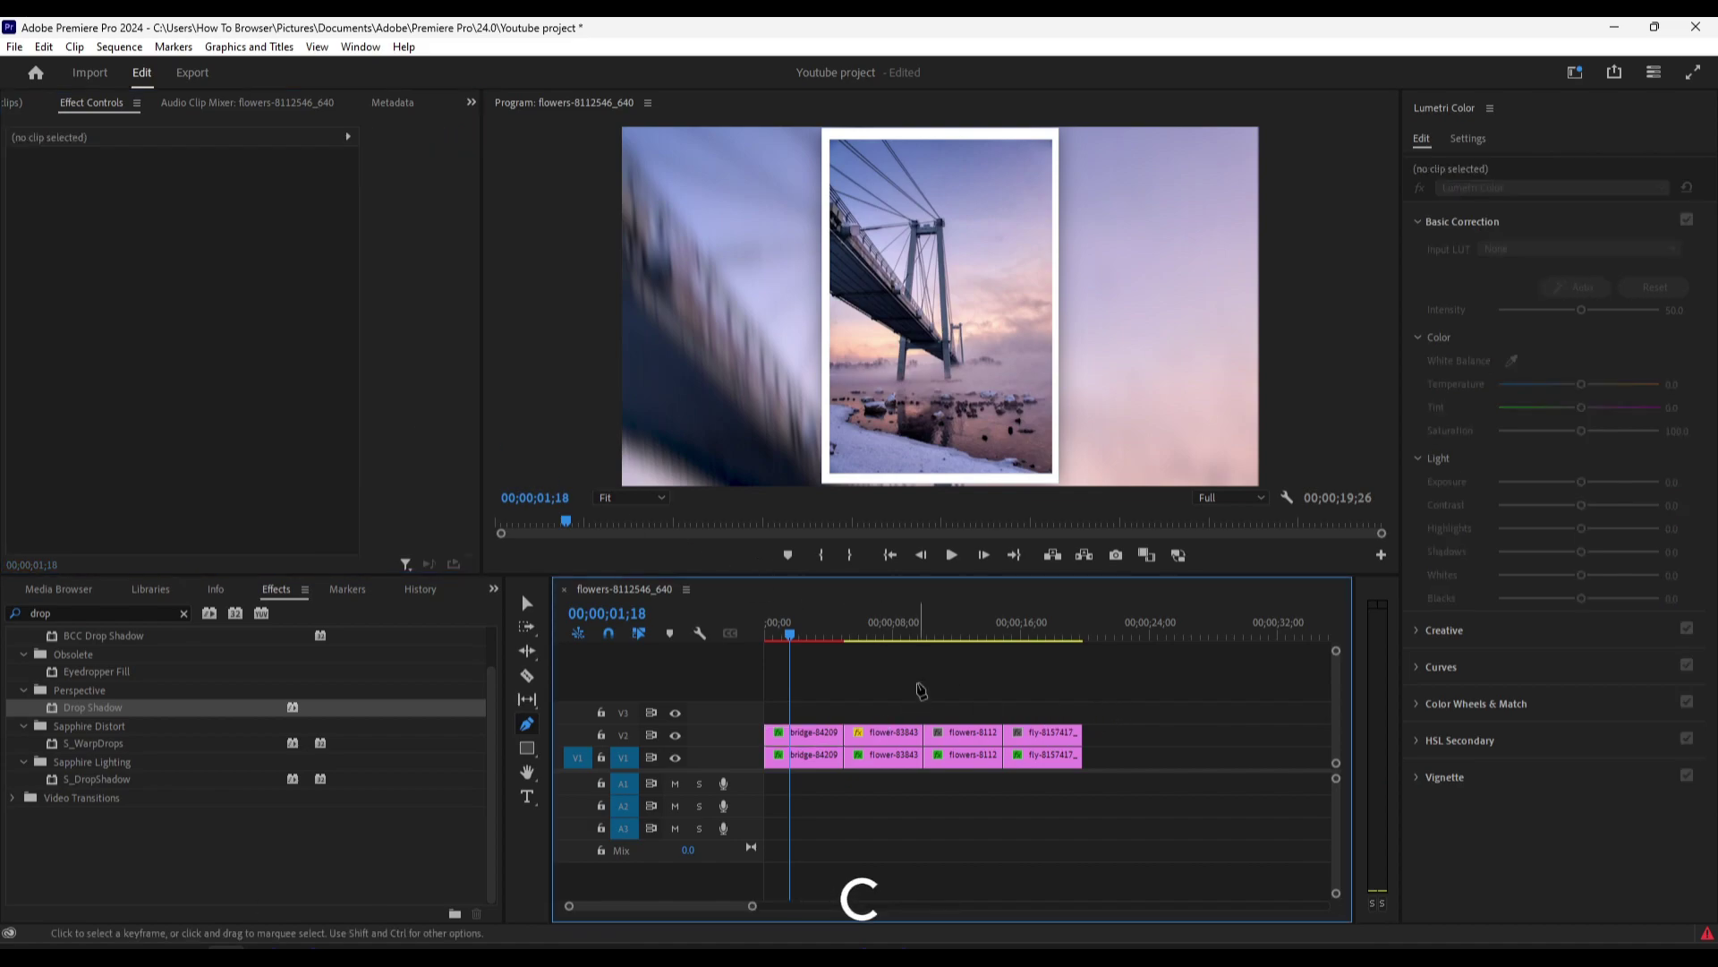
{"action": "left_click", "coordinate": [527, 604]}
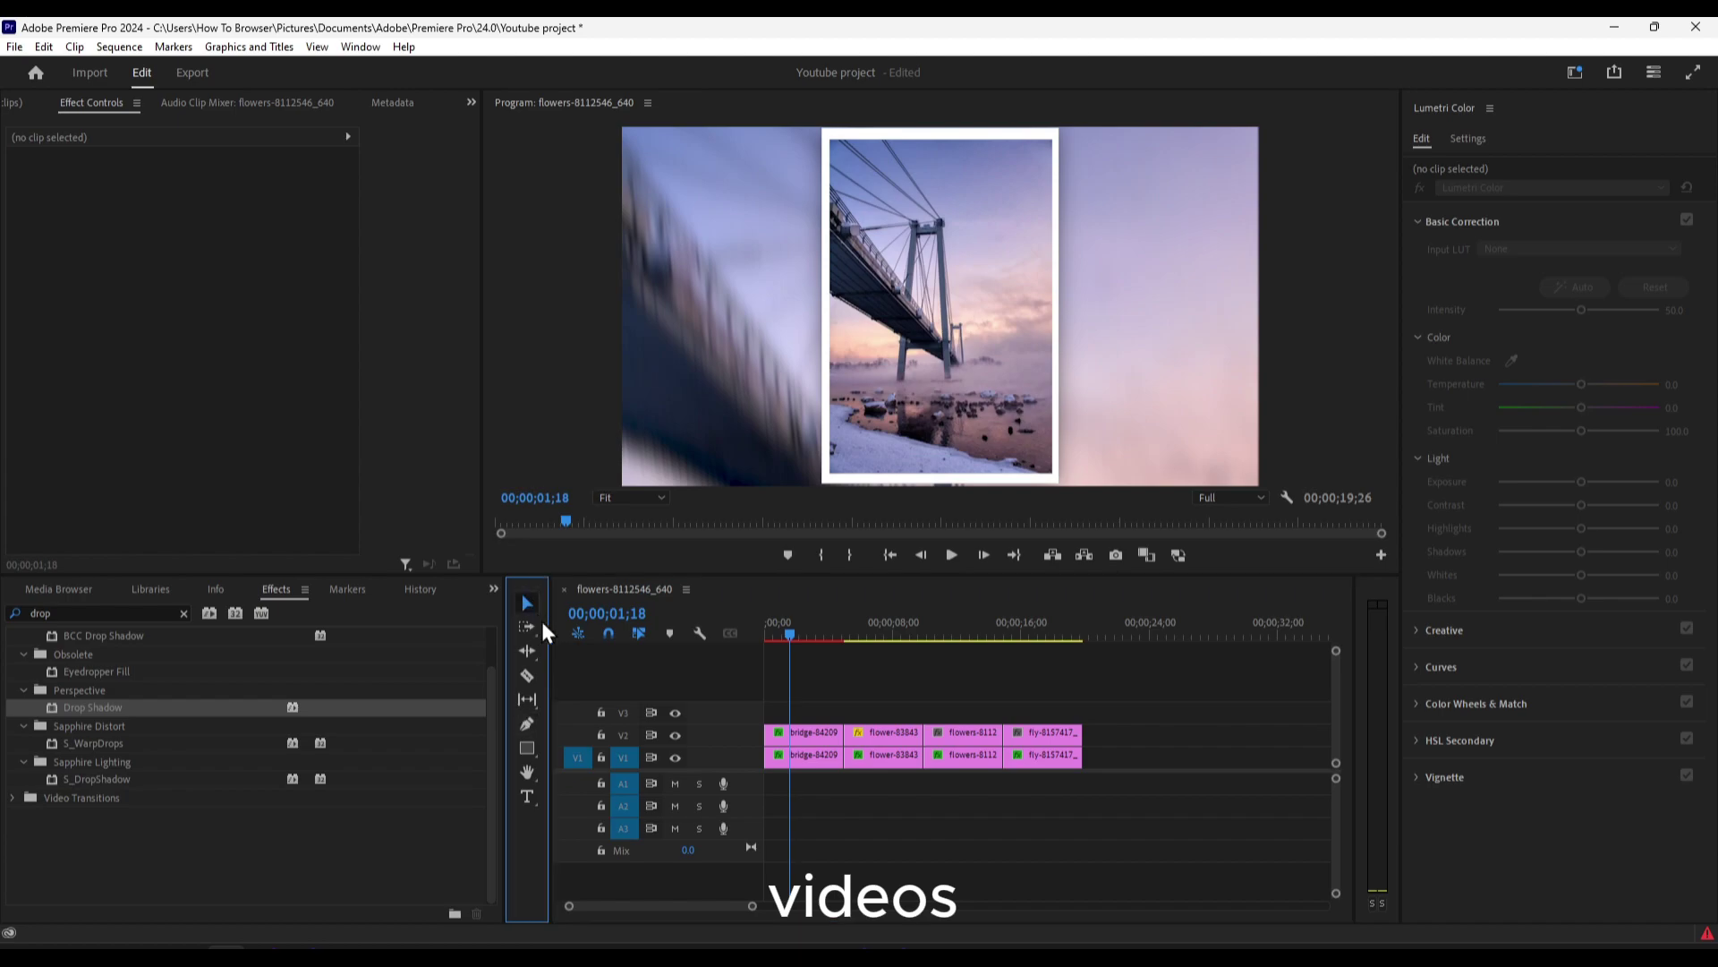
{"action": "left_click_drag", "start_coordinate": [854, 689], "coordinate": [1079, 747]}
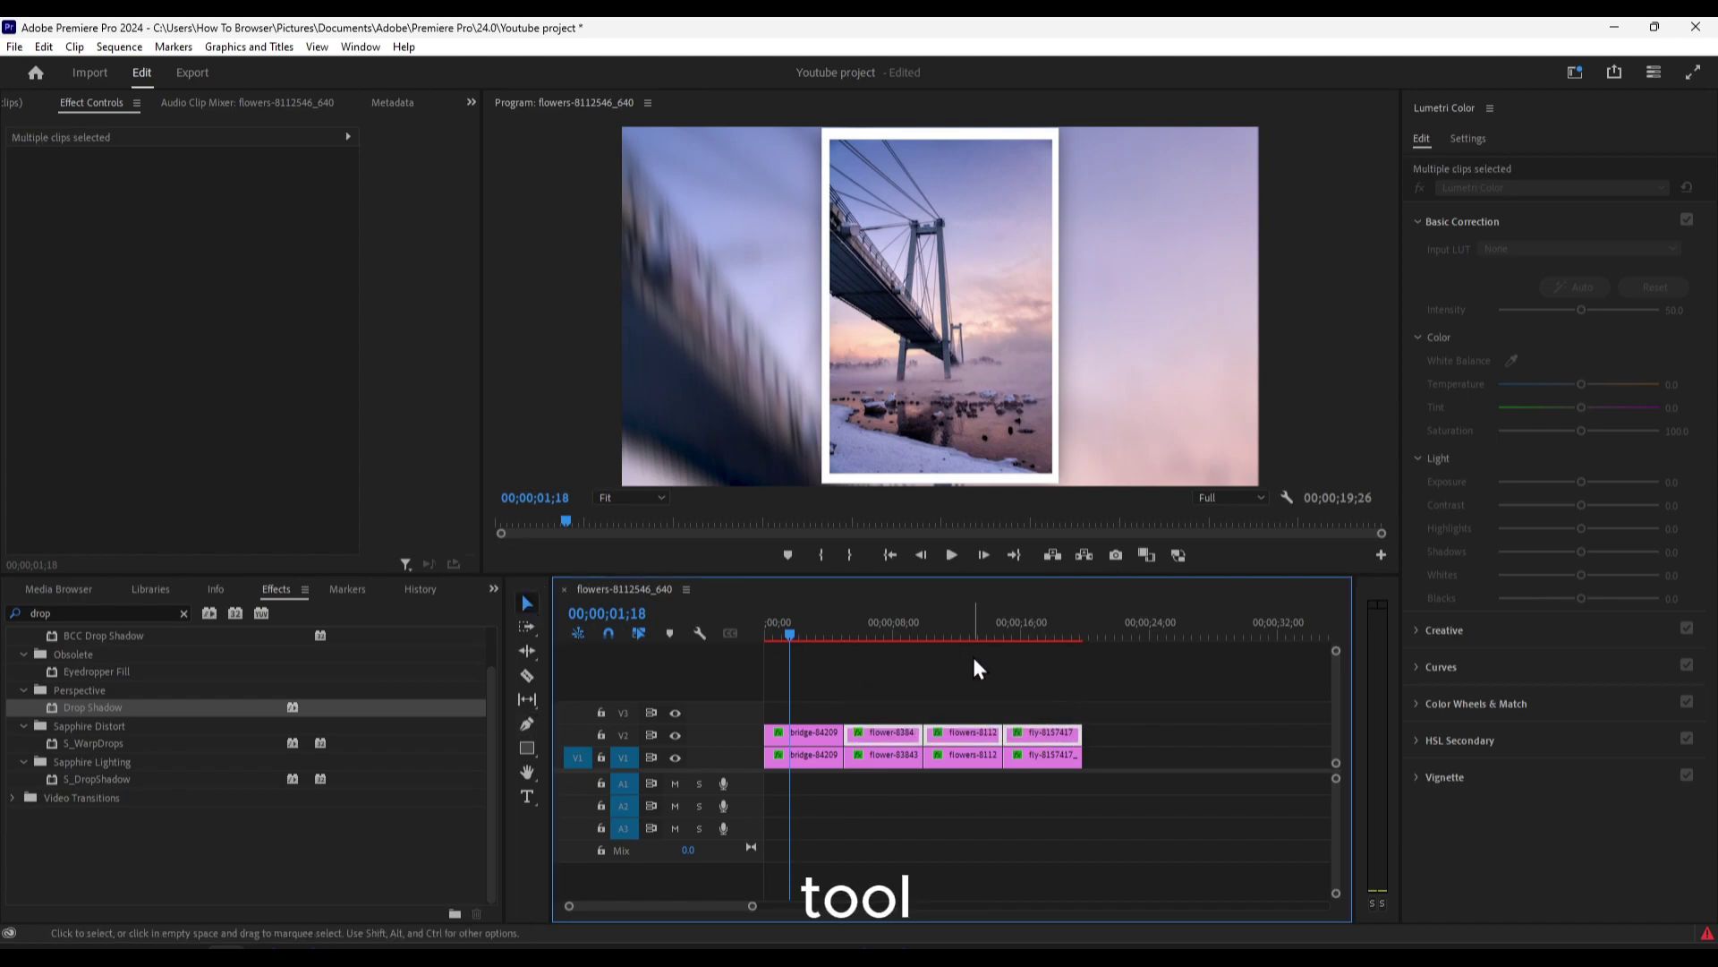
Step: Check the pasted effects on the V2 flower clip at 00;00;06;02 and play back the following flowers clip
{"action": "left_click_drag", "start_coordinate": [866, 633], "coordinate": [861, 674]}
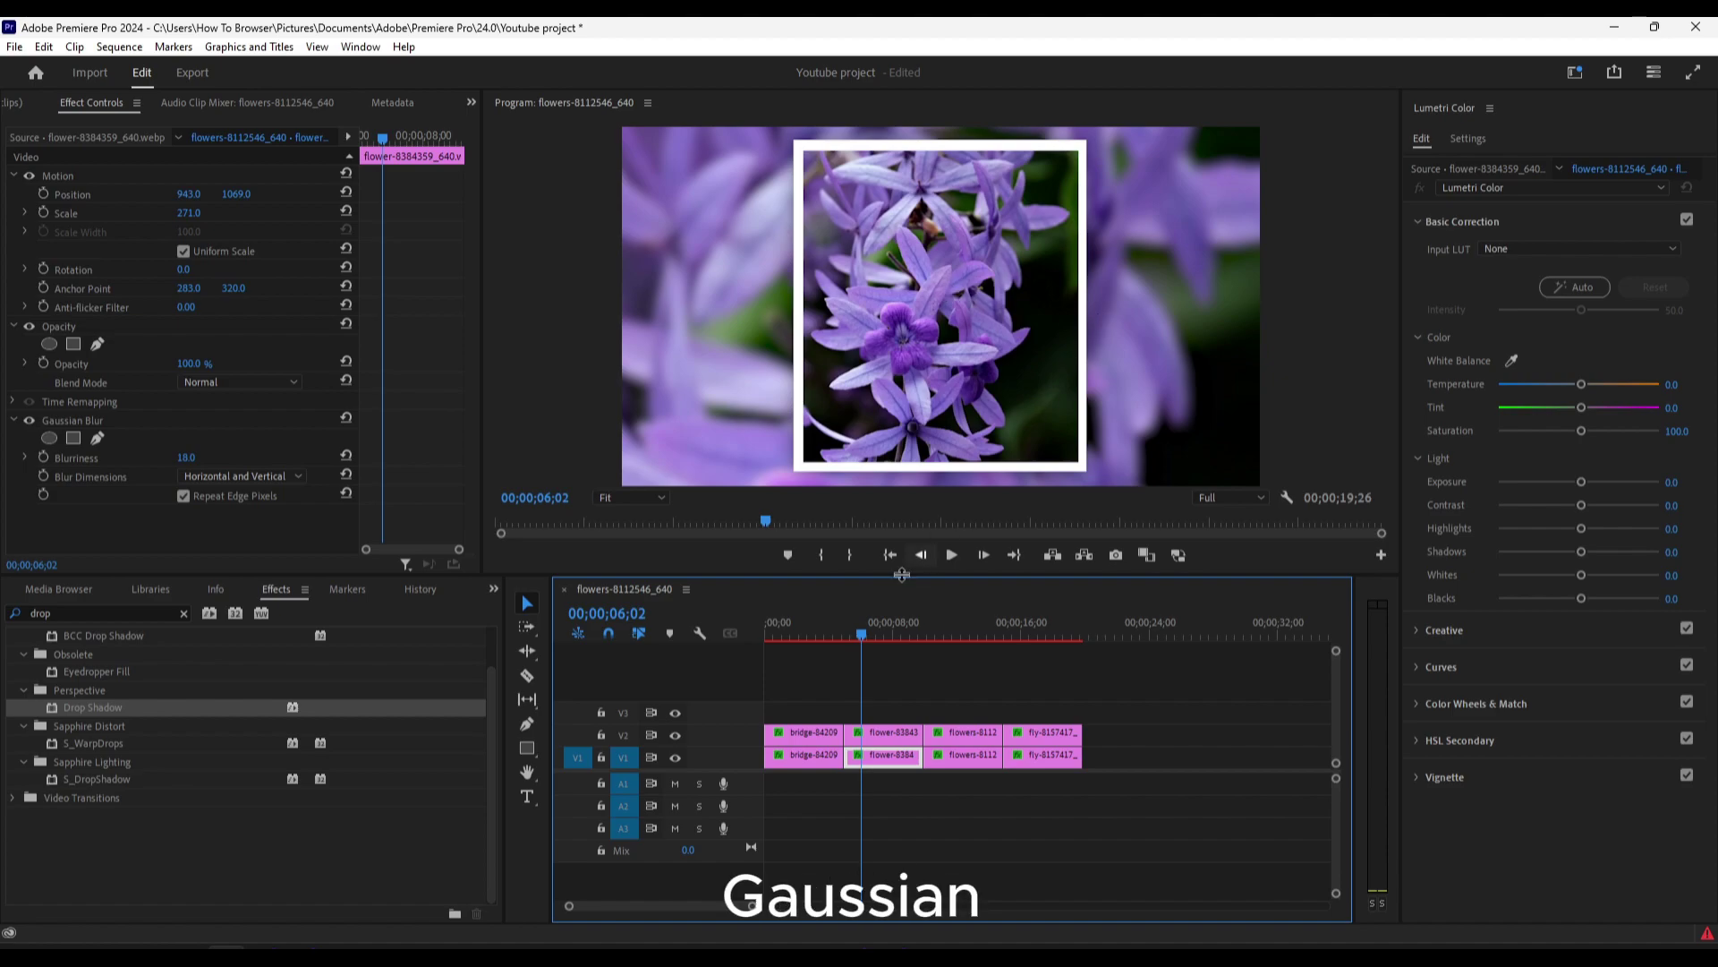
{"action": "left_click", "coordinate": [872, 734]}
{"action": "scroll", "coordinate": [51, 438], "scroll_direction": "down", "scroll_amount": 3}
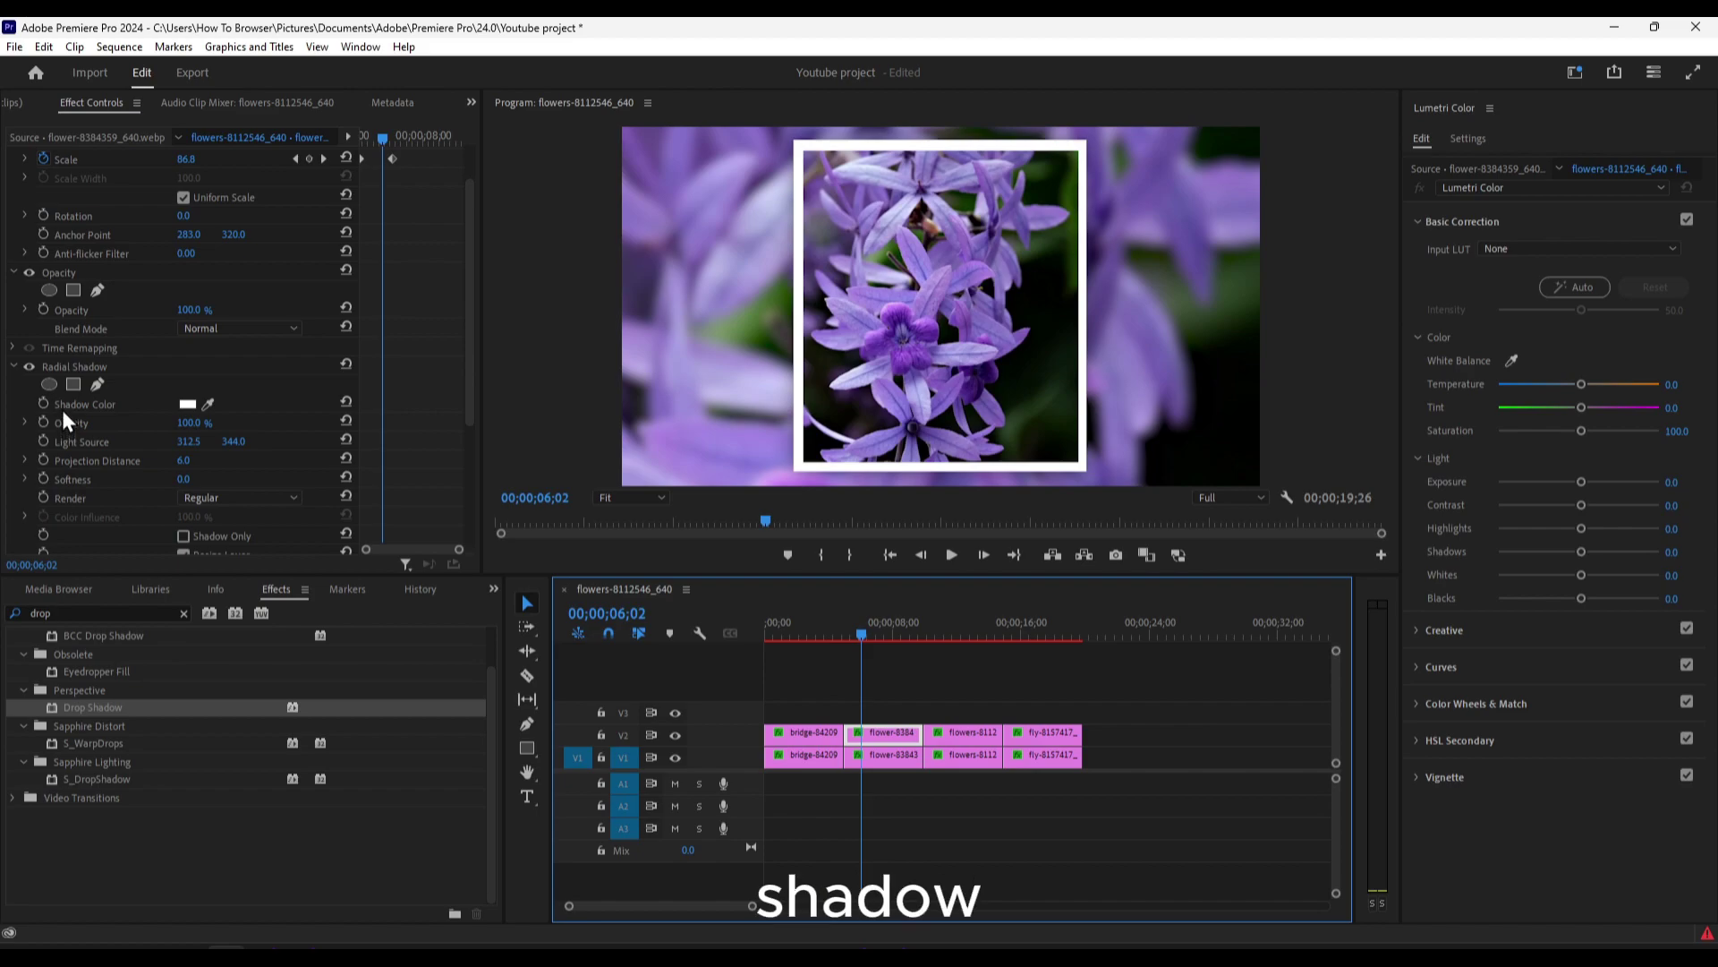
{"action": "mouse_move", "coordinate": [937, 621]}
{"action": "left_mouse_down"}
{"action": "mouse_move", "coordinate": [869, 635]}
{"action": "mouse_move", "coordinate": [1056, 637]}
{"action": "mouse_move", "coordinate": [803, 641]}
{"action": "mouse_move", "coordinate": [1048, 634]}
{"action": "mouse_move", "coordinate": [966, 637]}
{"action": "left_mouse_up"}
{"action": "key", "text": "space"}
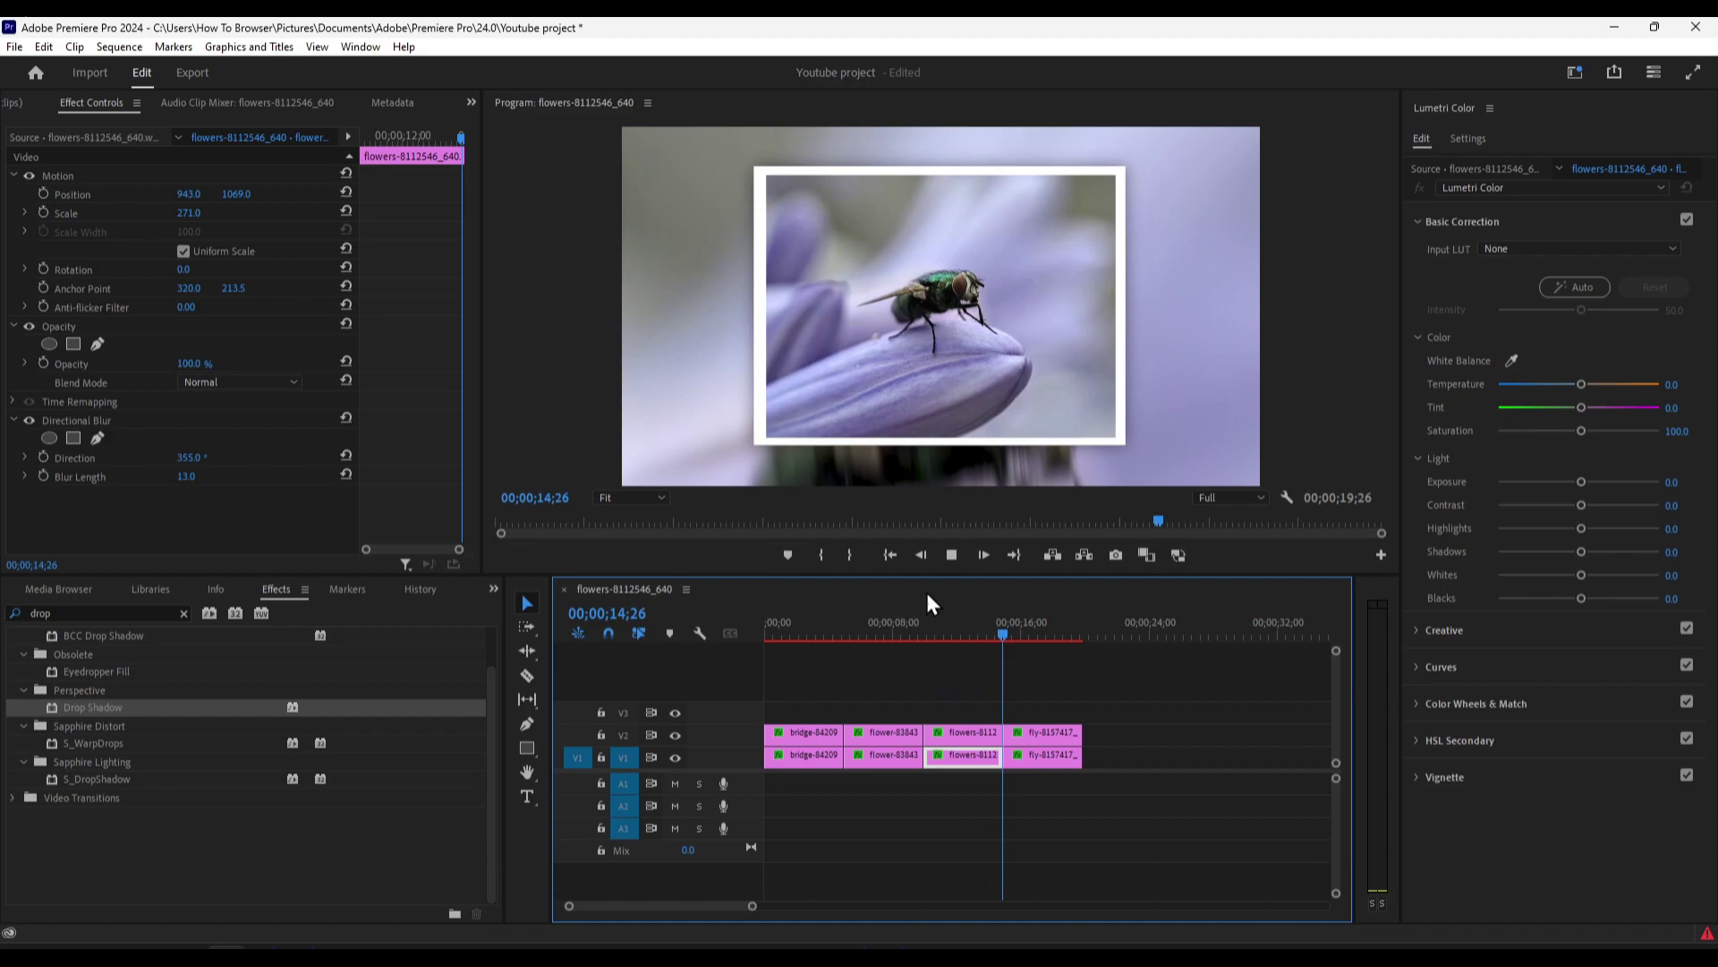
Step: Trim the ends of both fly clips so the sequence lasts 00;00;18;01, and preview the shortened clips
{"action": "left_click", "coordinate": [1065, 755]}
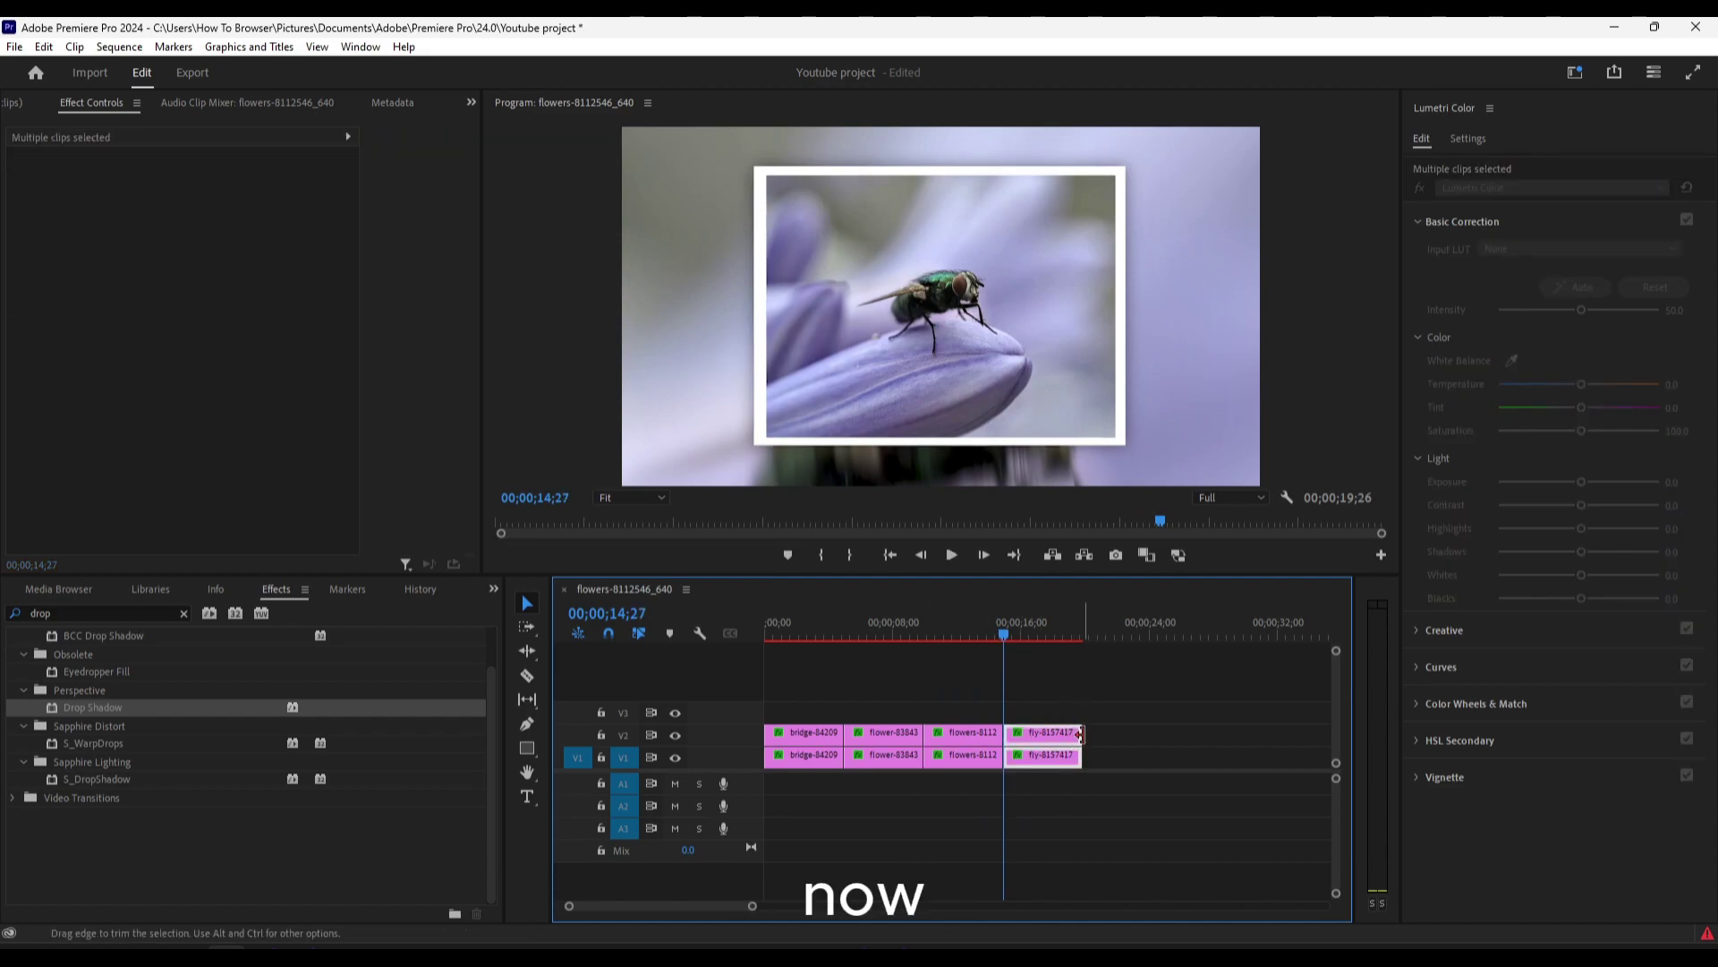
{"action": "left_click_drag", "start_coordinate": [1081, 754], "coordinate": [1052, 755]}
{"action": "key", "text": "space"}
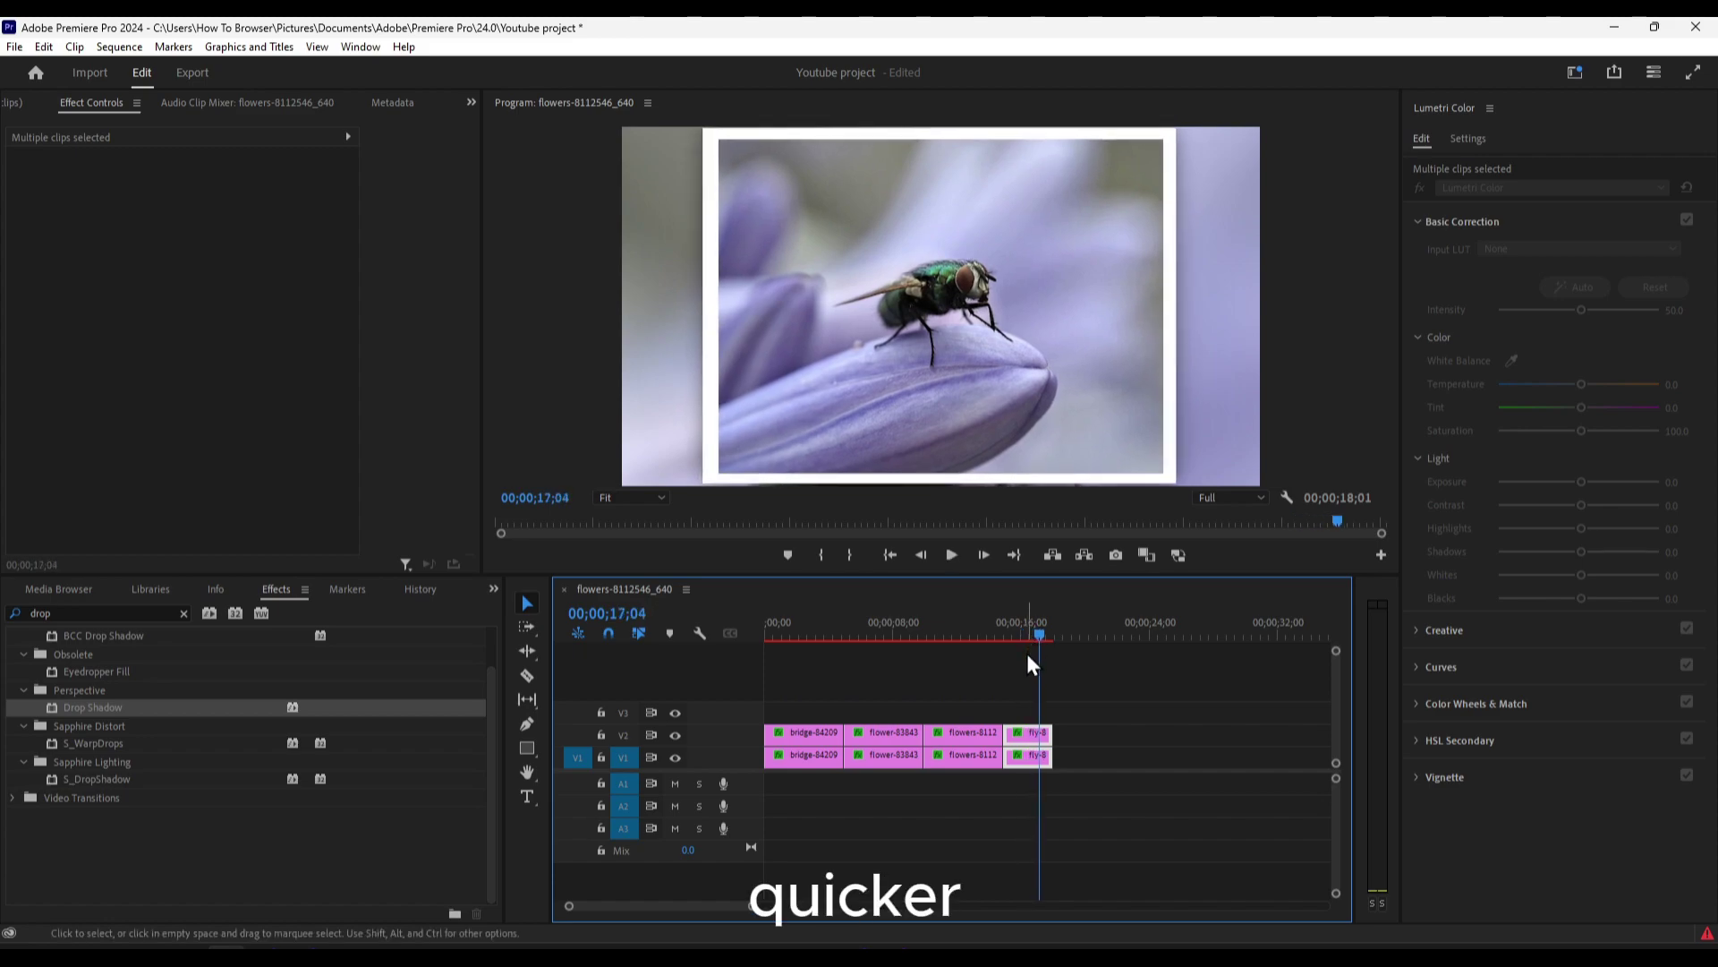
Step: Trim the ends of both flowers-8112 clips to 00;00;12;22 and ripple delete the gap before the fly clips
{"action": "left_click", "coordinate": [970, 635]}
{"action": "left_click", "coordinate": [992, 743]}
{"action": "left_click_drag", "start_coordinate": [1000, 745], "coordinate": [968, 744]}
{"action": "left_click", "coordinate": [892, 662]}
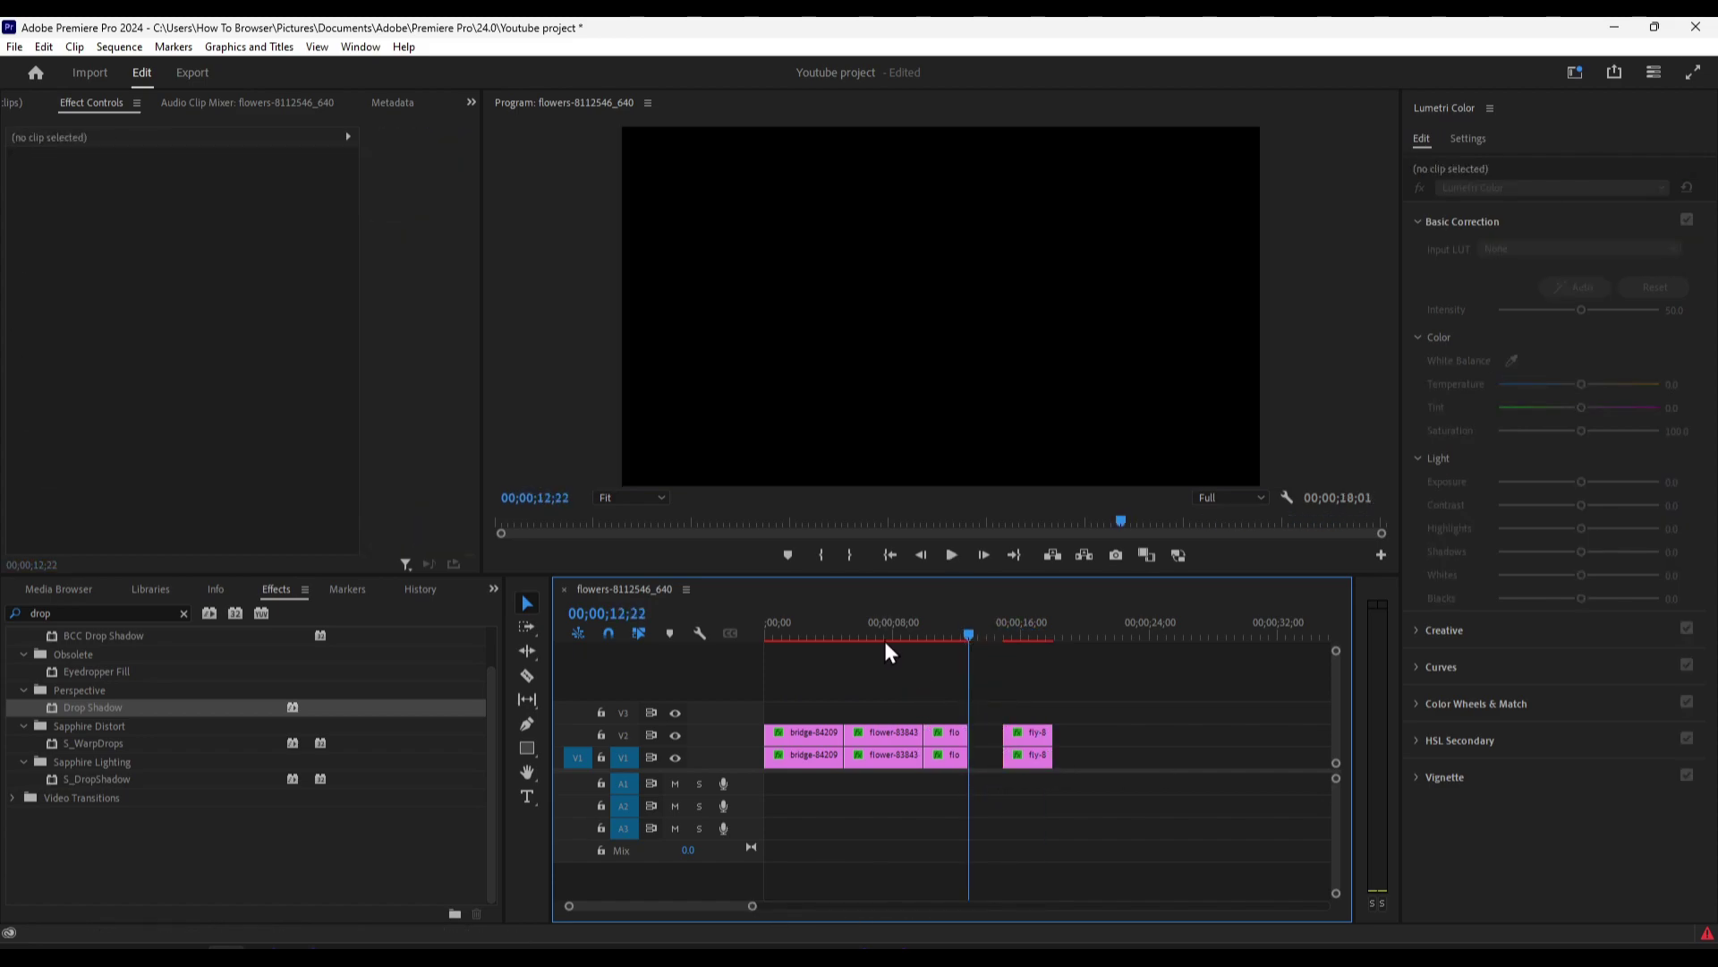
{"action": "left_click", "coordinate": [984, 750]}
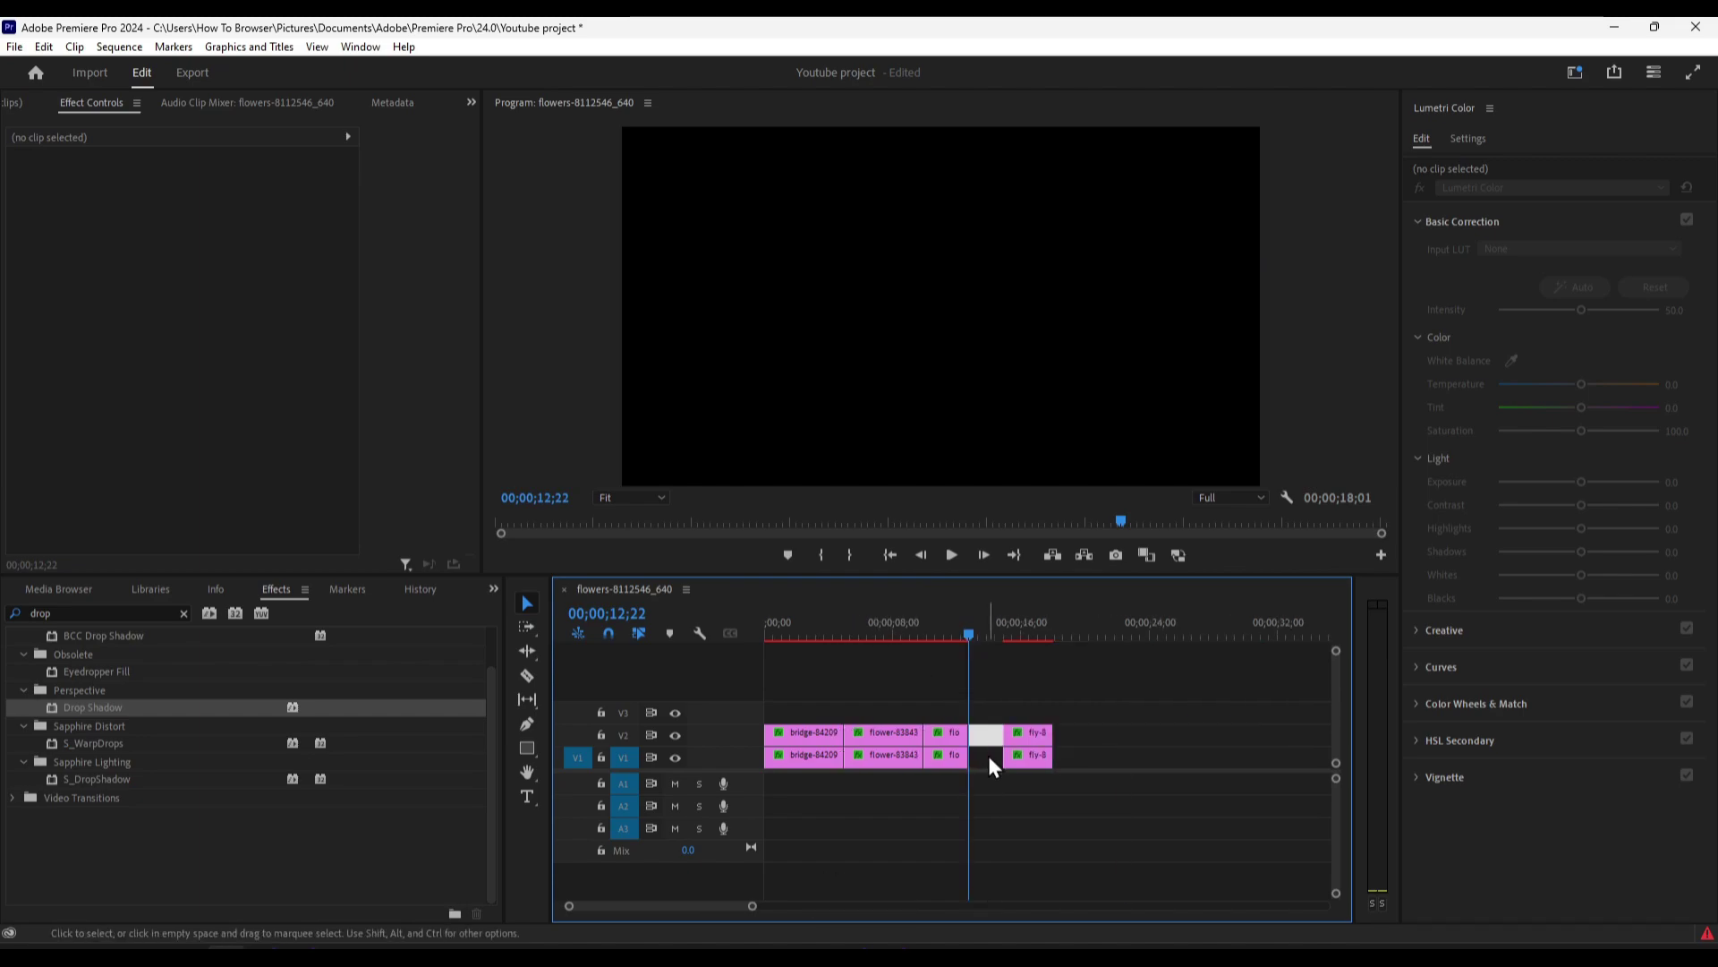
{"action": "double_click", "coordinate": [987, 758]}
{"action": "double_click", "coordinate": [1135, 733]}
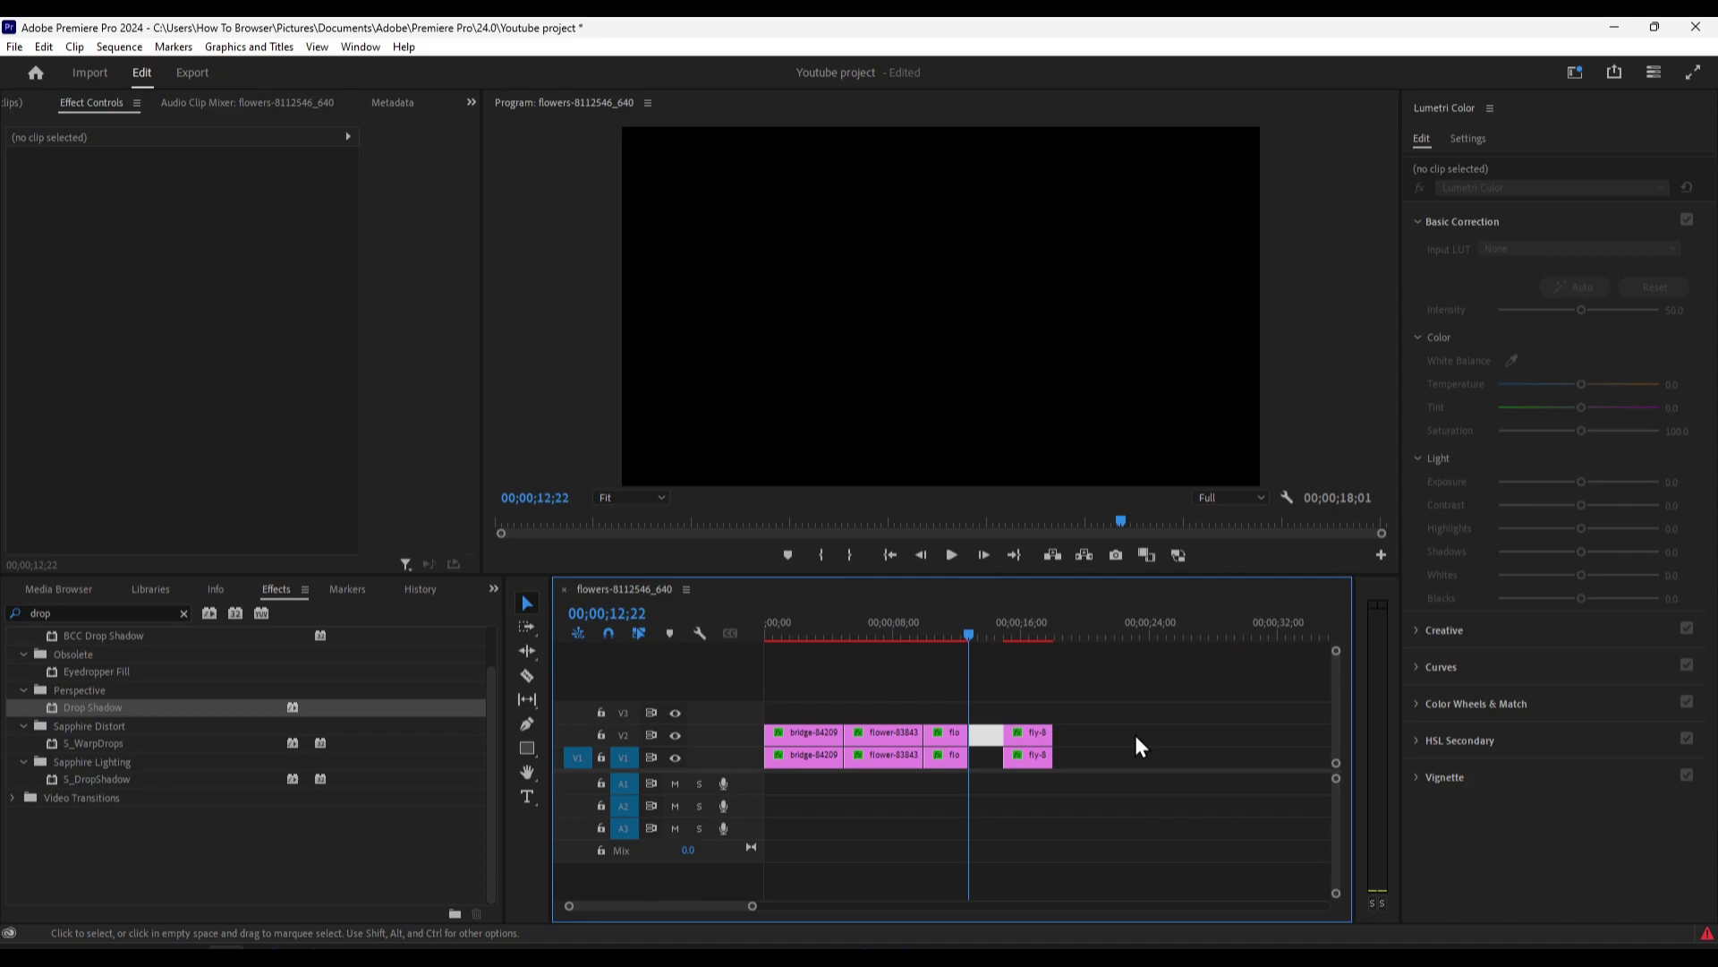
{"action": "key", "text": "Delete"}
Step: Shorten the flower-8384 clips and the bridge clips to about 3 seconds on both tracks, closing the gap after each
{"action": "left_click_drag", "start_coordinate": [891, 694], "coordinate": [890, 732]}
{"action": "left_click", "coordinate": [906, 734]}
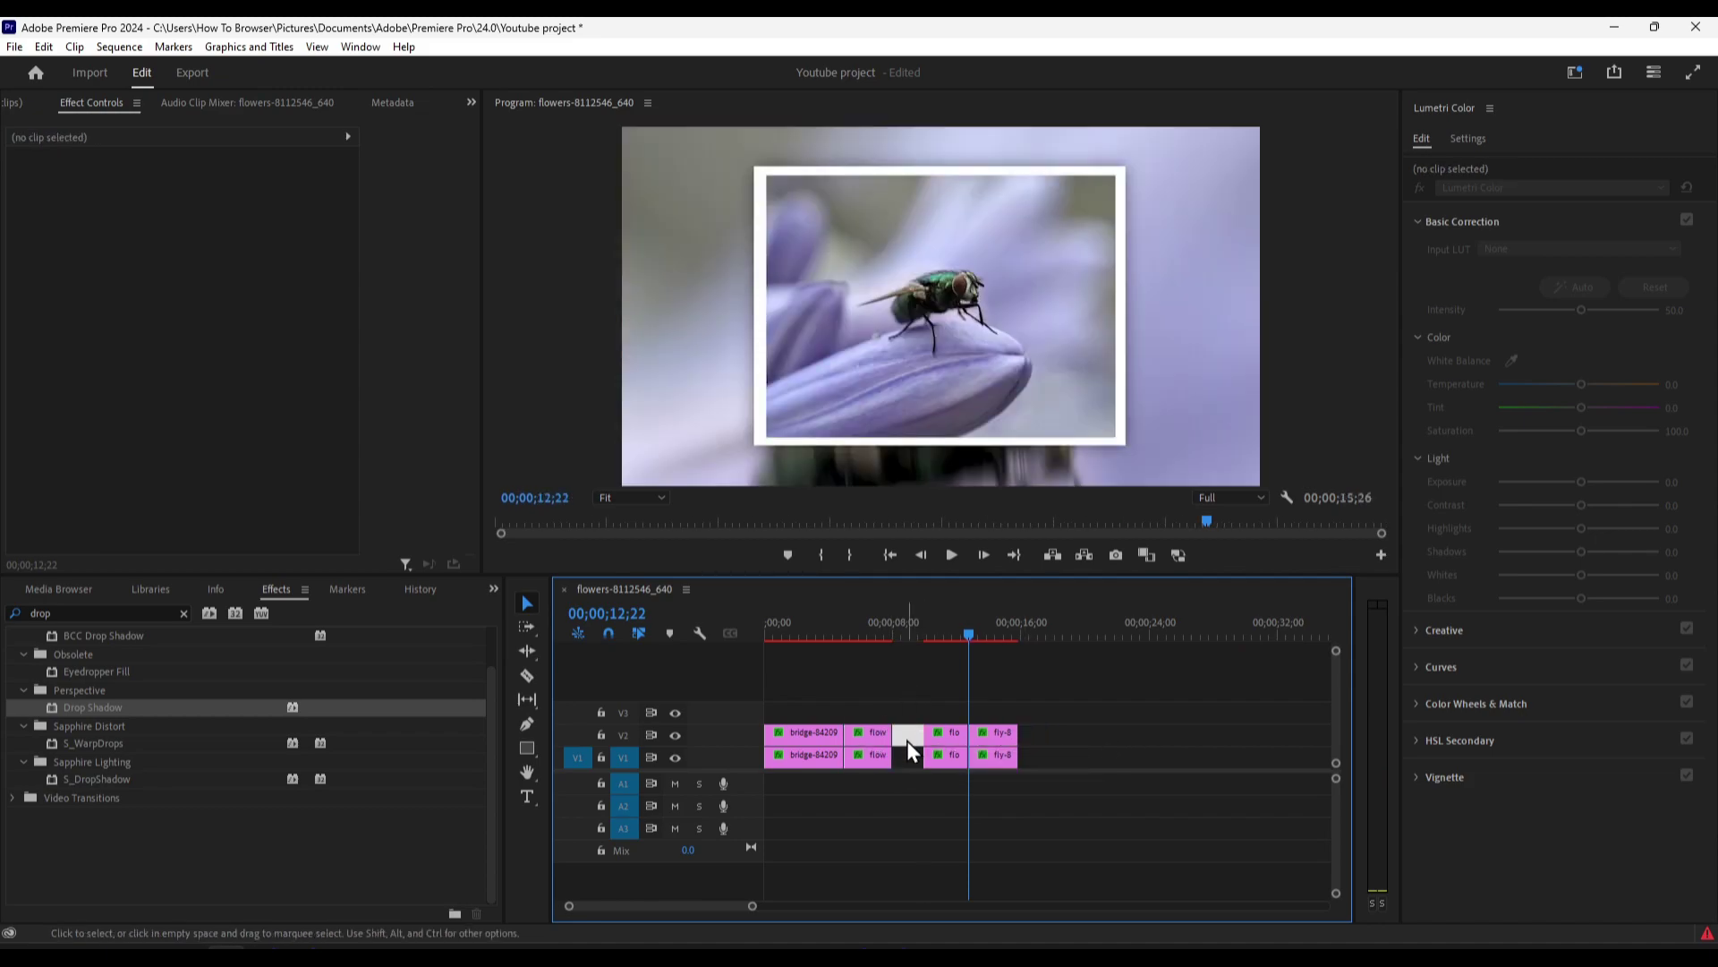
{"action": "key", "text": "Delete"}
{"action": "left_click_drag", "start_coordinate": [802, 700], "coordinate": [818, 732]}
{"action": "left_click", "coordinate": [829, 742]}
{"action": "key", "text": "Delete"}
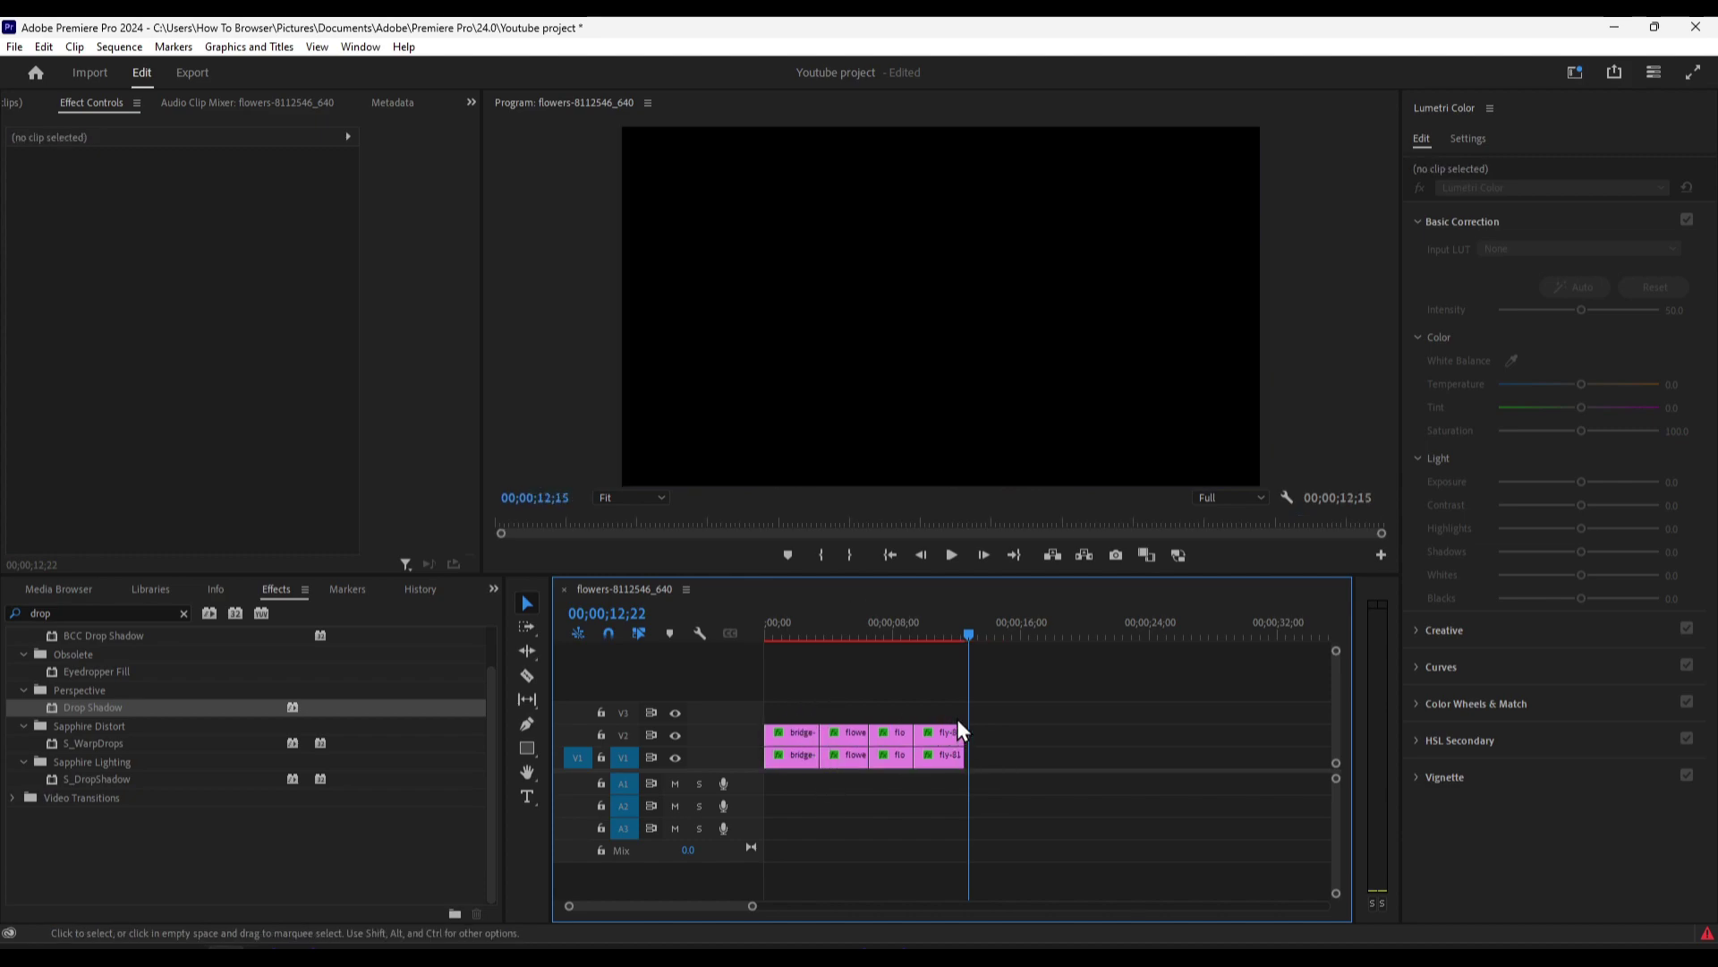
Step: Play the shortened slideshow from its beginning to check the pacing
{"action": "left_click_drag", "start_coordinate": [968, 634], "coordinate": [772, 636]}
{"action": "key", "text": "space"}
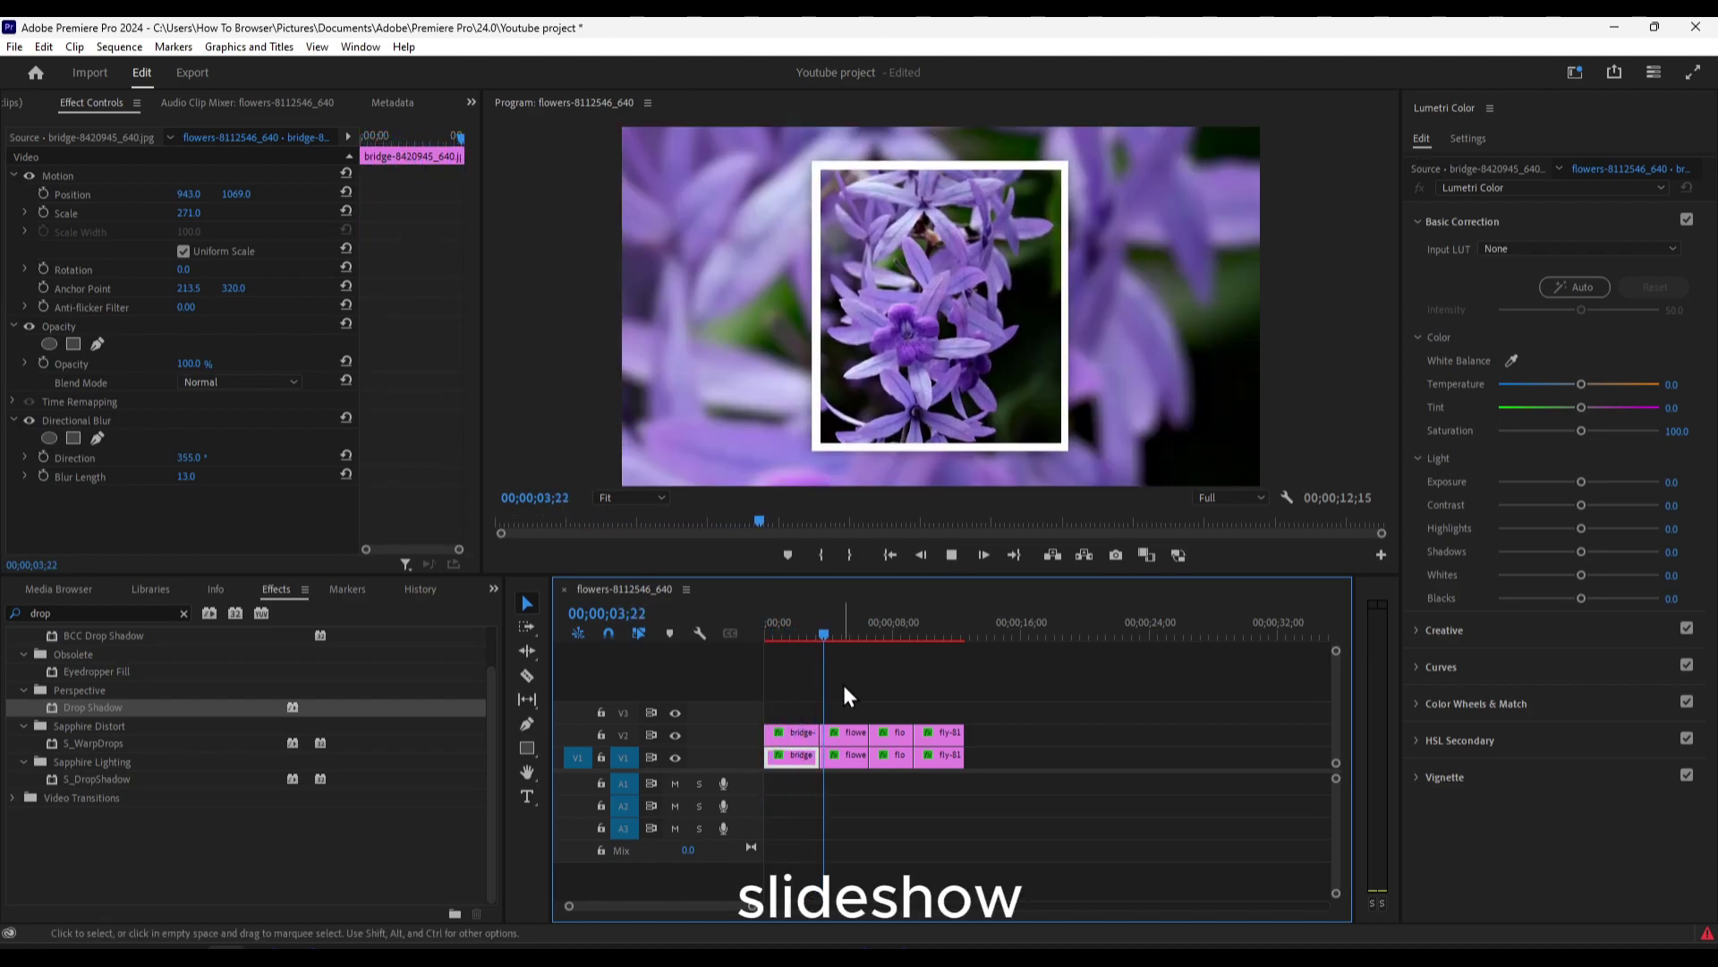
{"action": "key", "text": "space"}
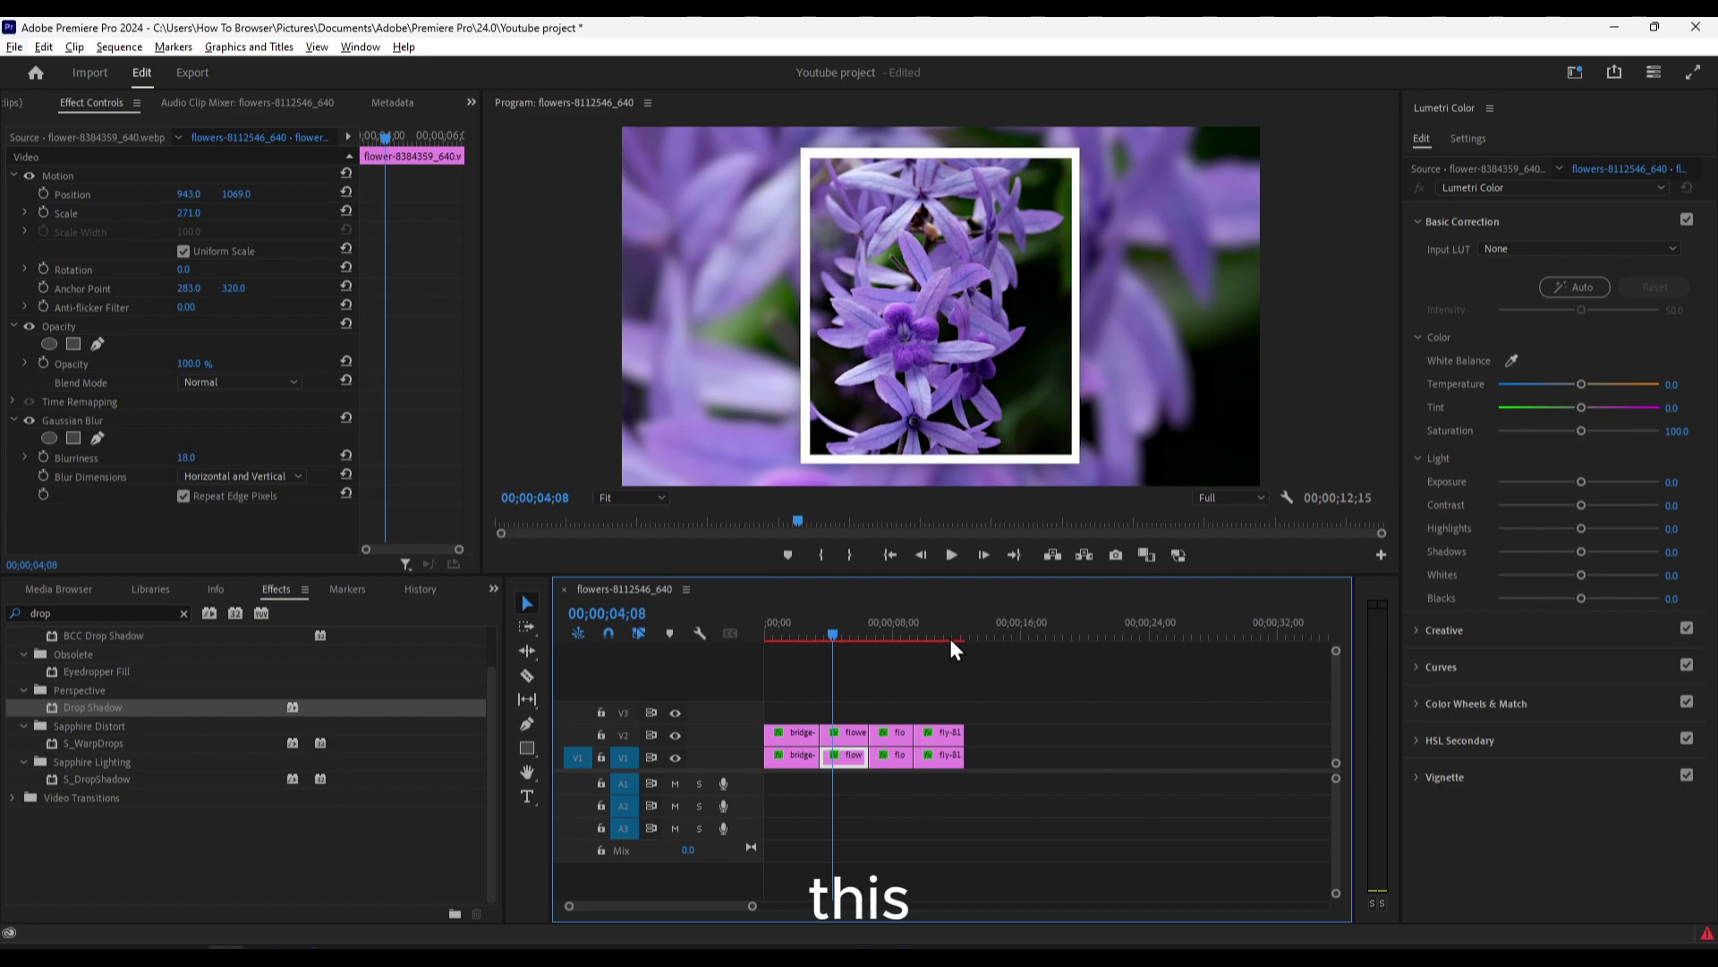
Step: Mark the slideshow's in point at 00;00;00;00 and its out point at 00;00;12;13
{"action": "left_click", "coordinate": [119, 47]}
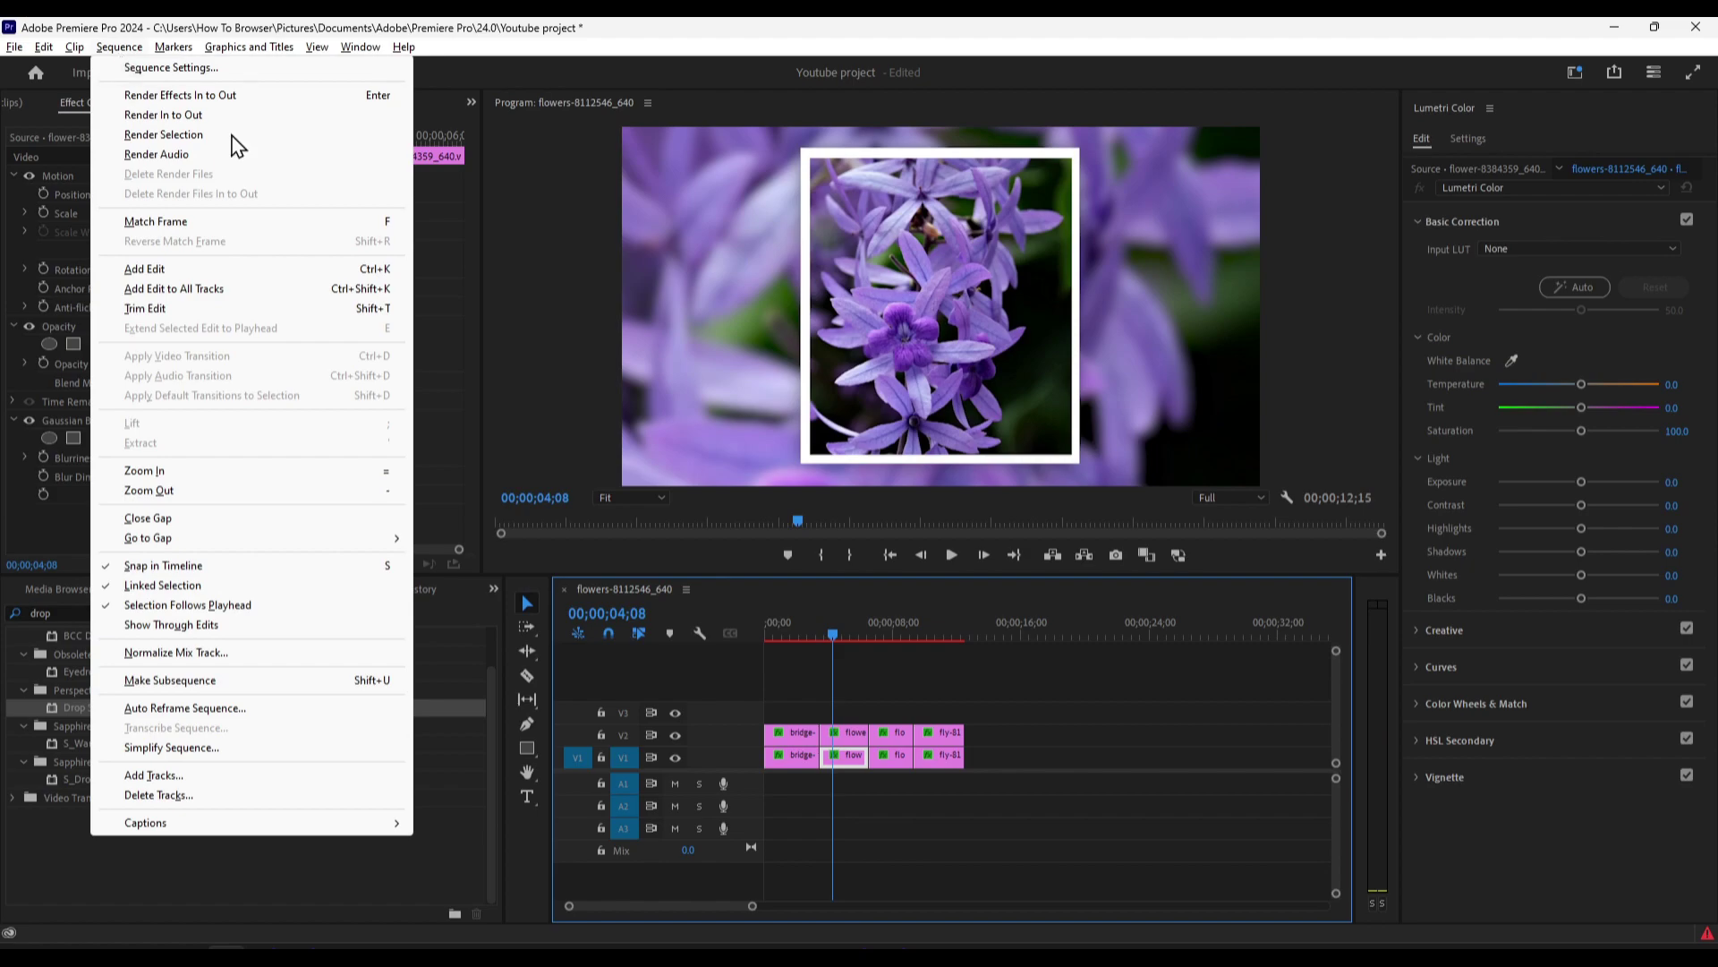
{"action": "left_click", "coordinate": [939, 633]}
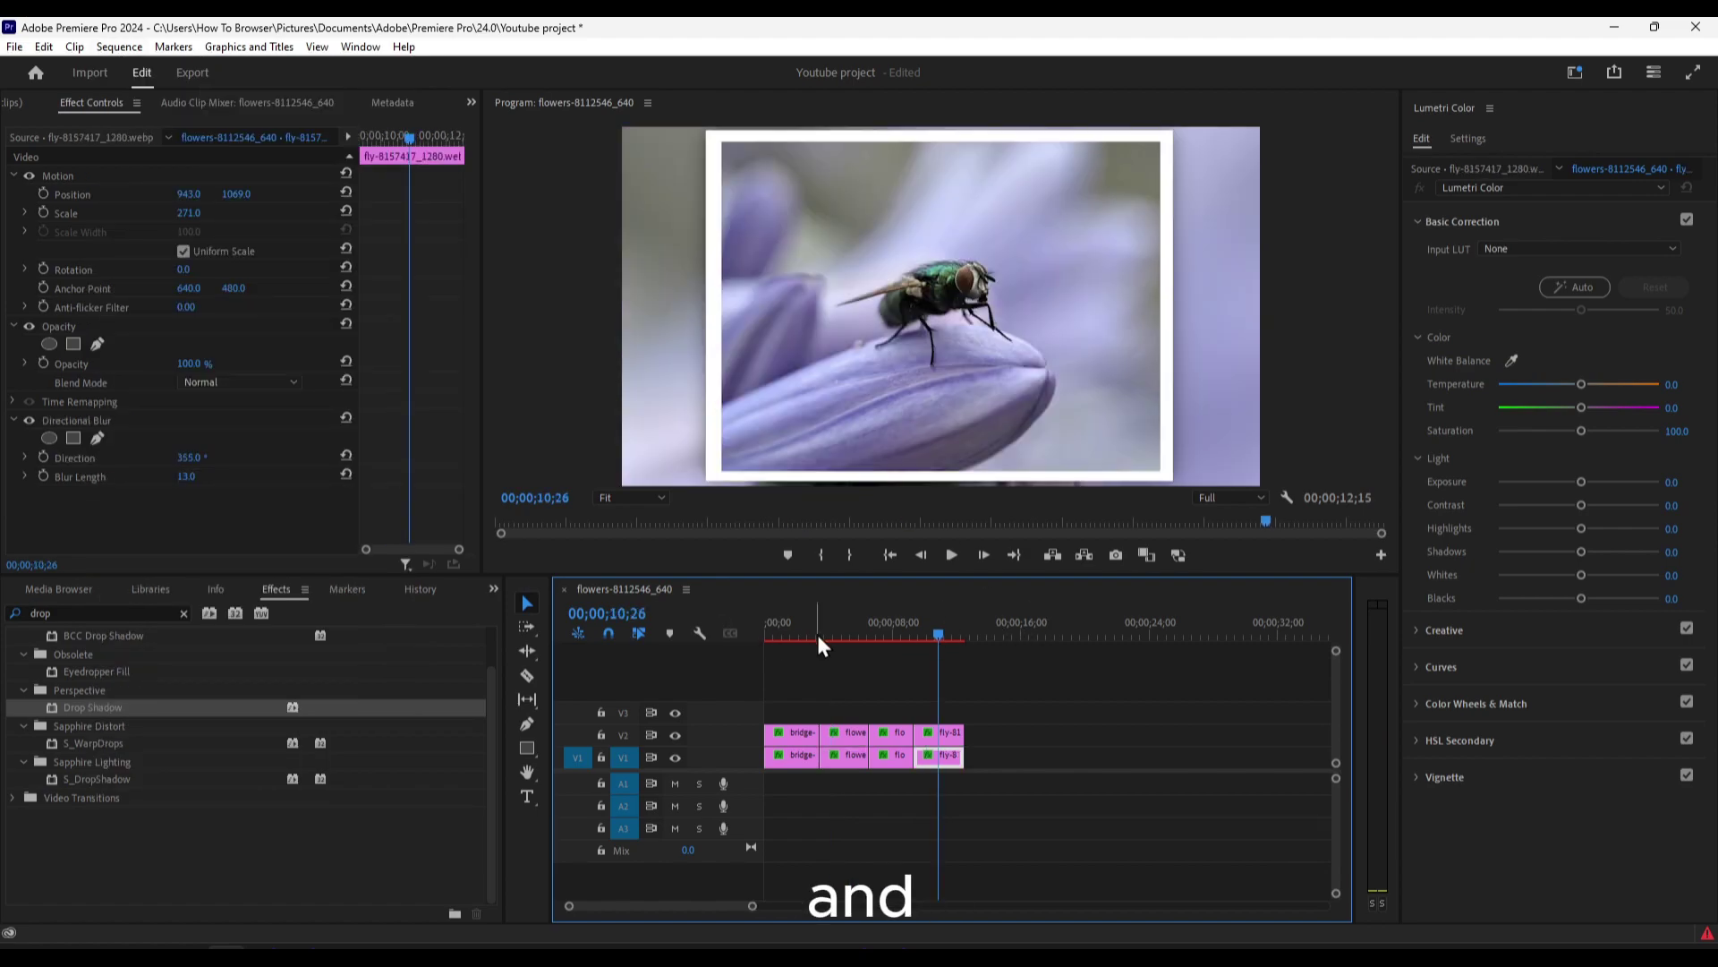
{"action": "left_click_drag", "start_coordinate": [937, 636], "coordinate": [663, 637]}
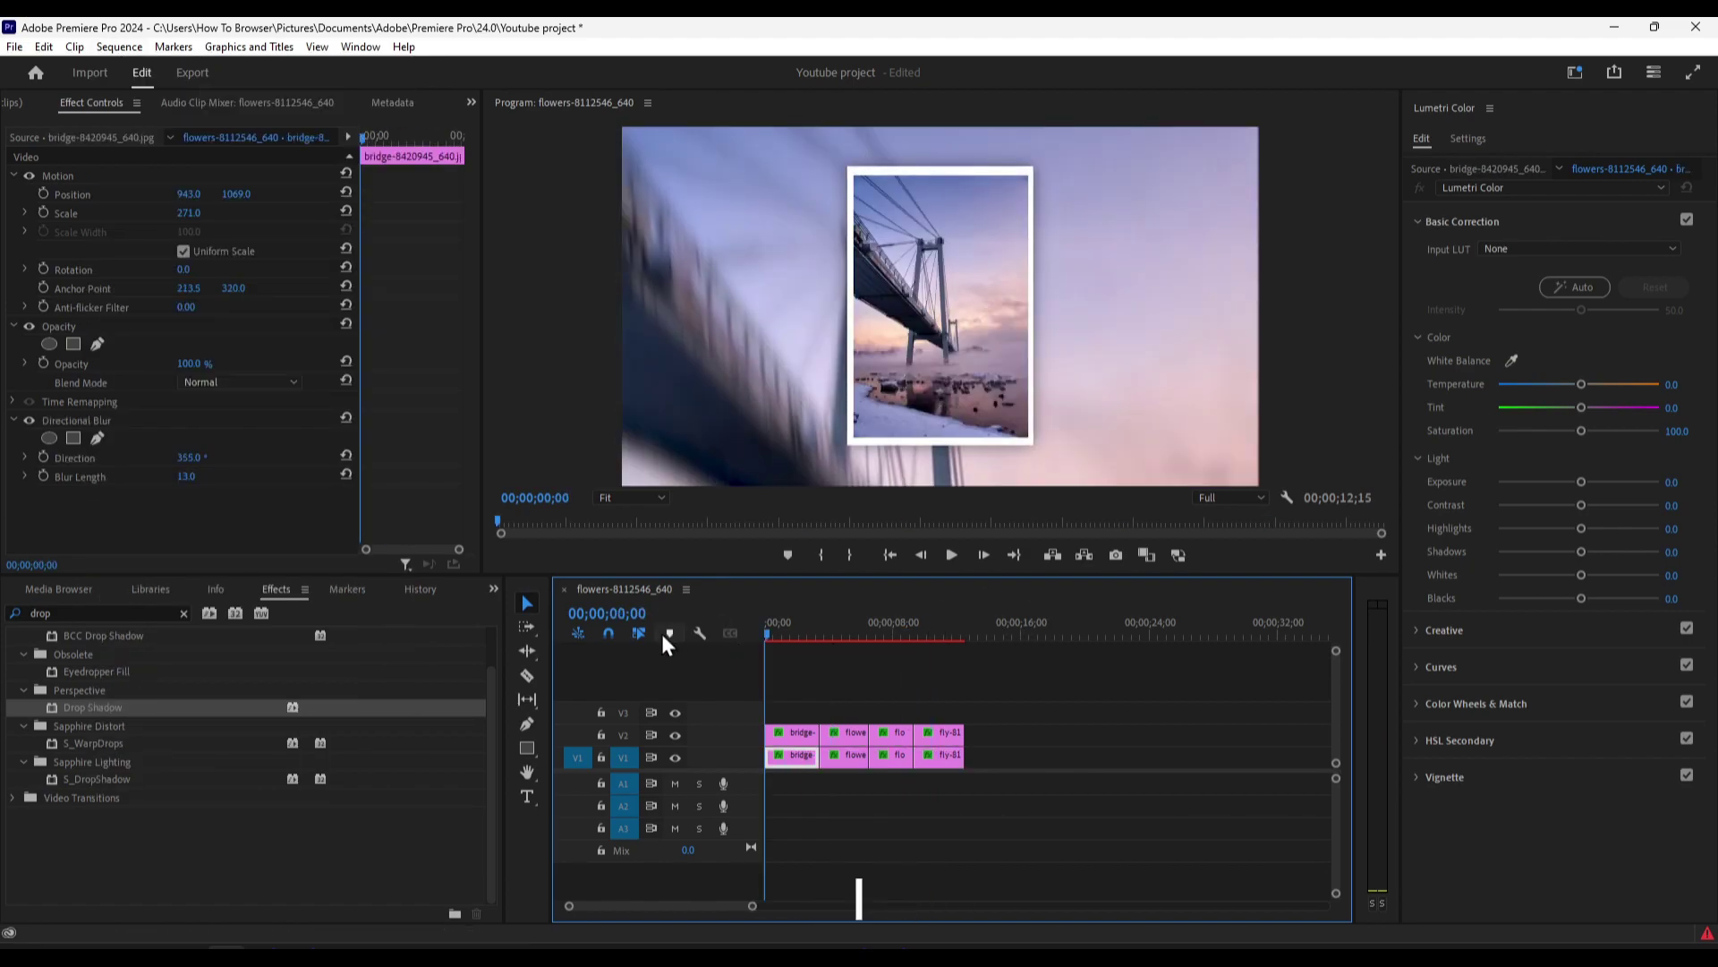
{"action": "left_click_drag", "start_coordinate": [788, 632], "coordinate": [963, 636]}
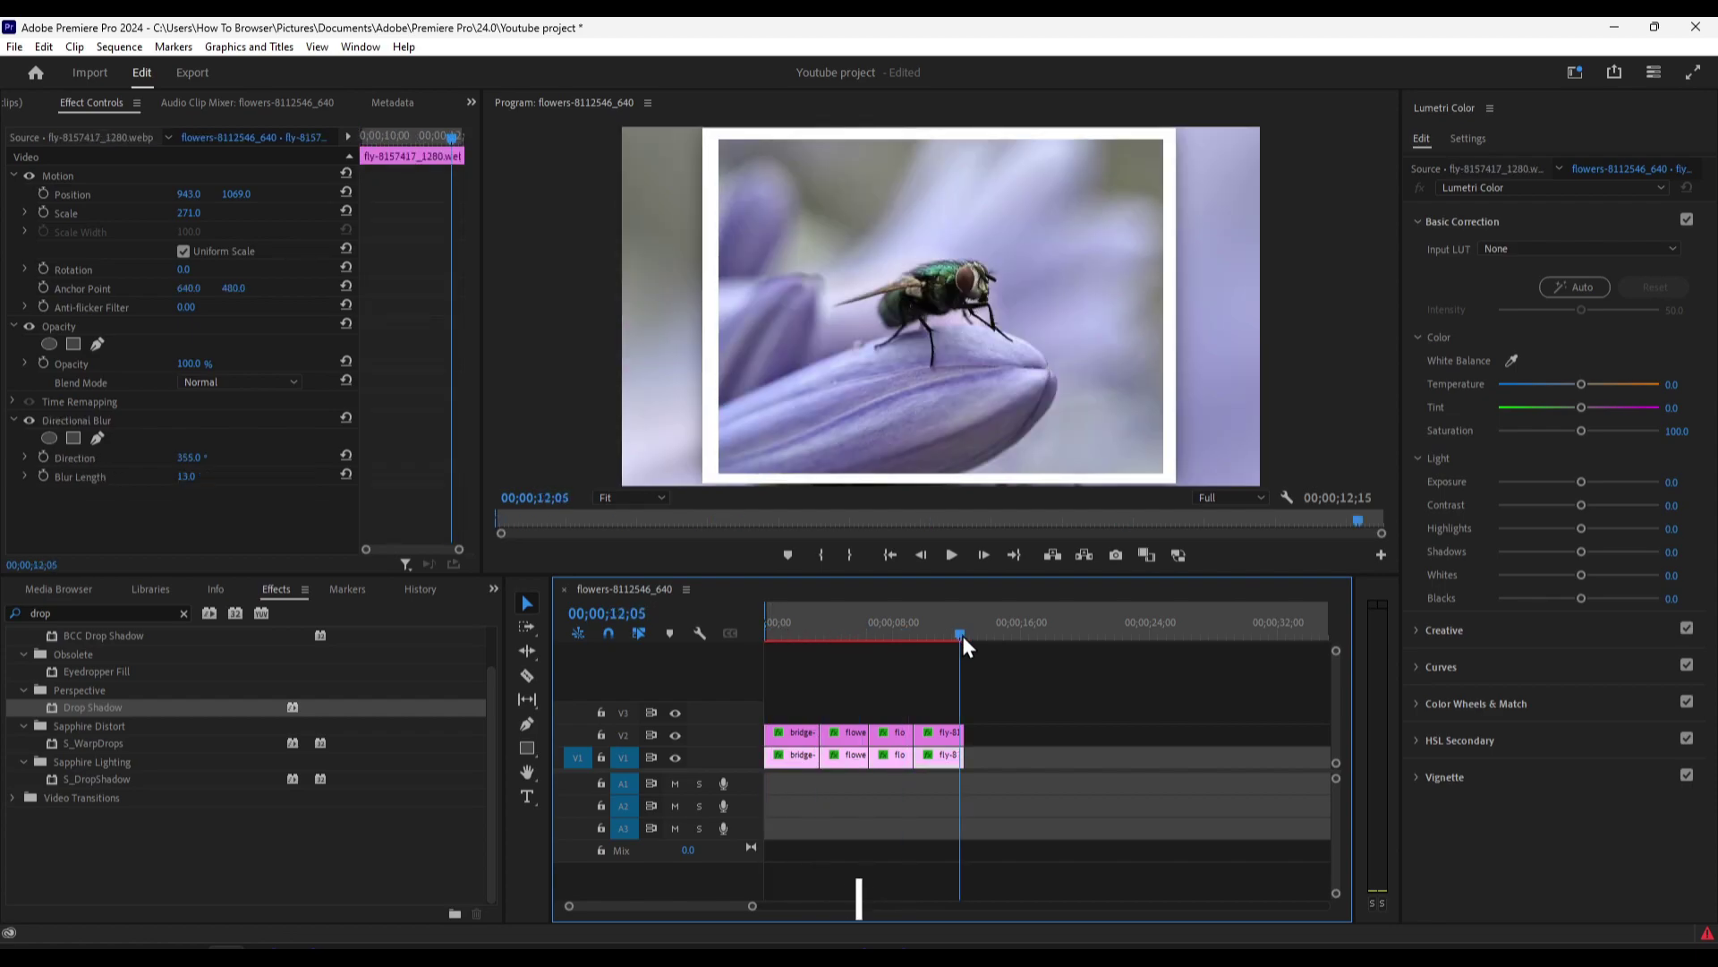
{"action": "key", "text": "o"}
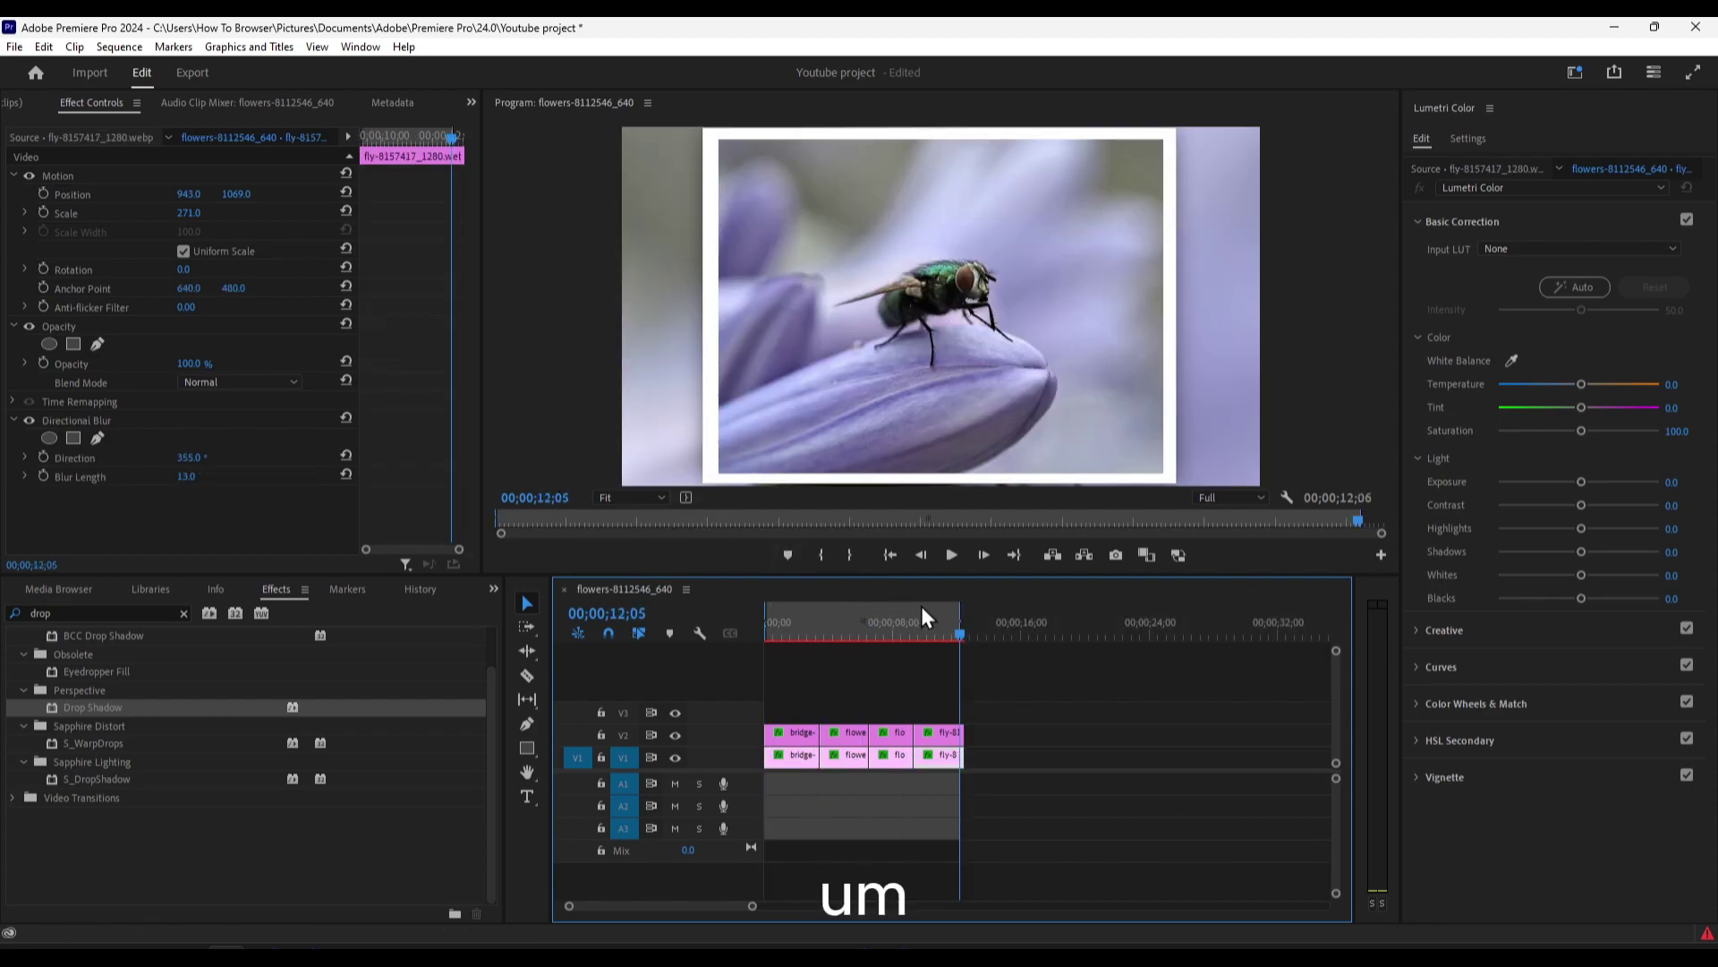
{"action": "left_click_drag", "start_coordinate": [960, 634], "coordinate": [965, 638]}
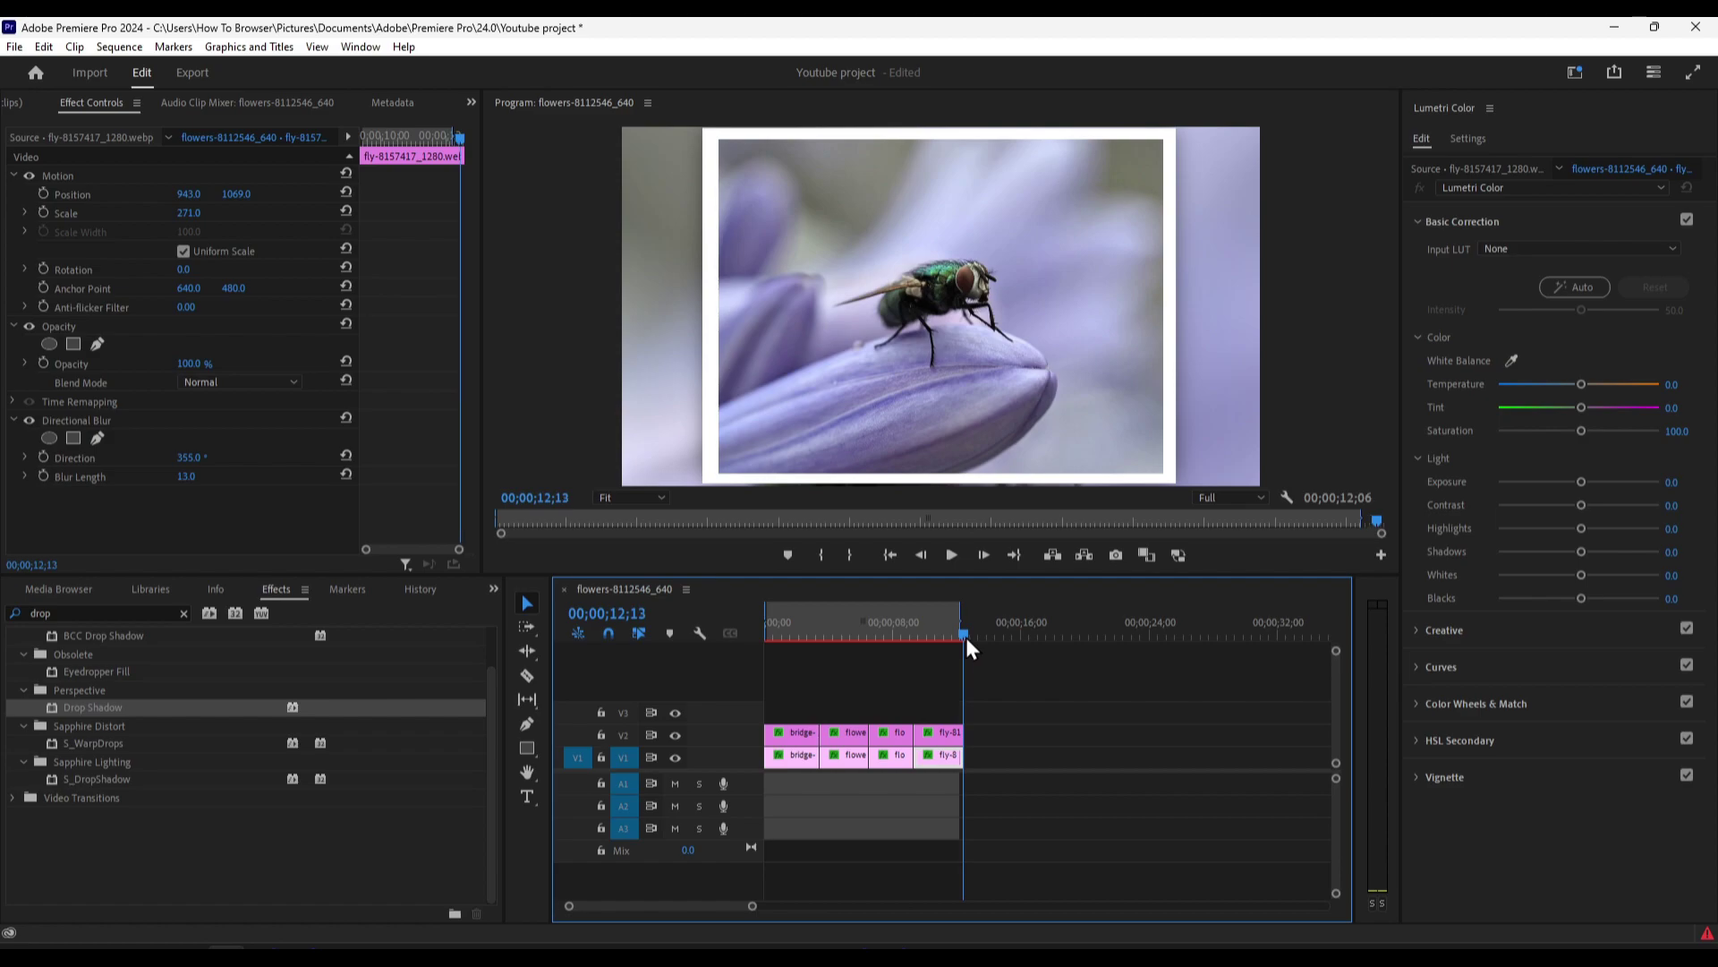
{"action": "key", "text": "o"}
Step: Render the effects between the in and out points and preview the rendered slideshow
{"action": "left_click", "coordinate": [115, 47]}
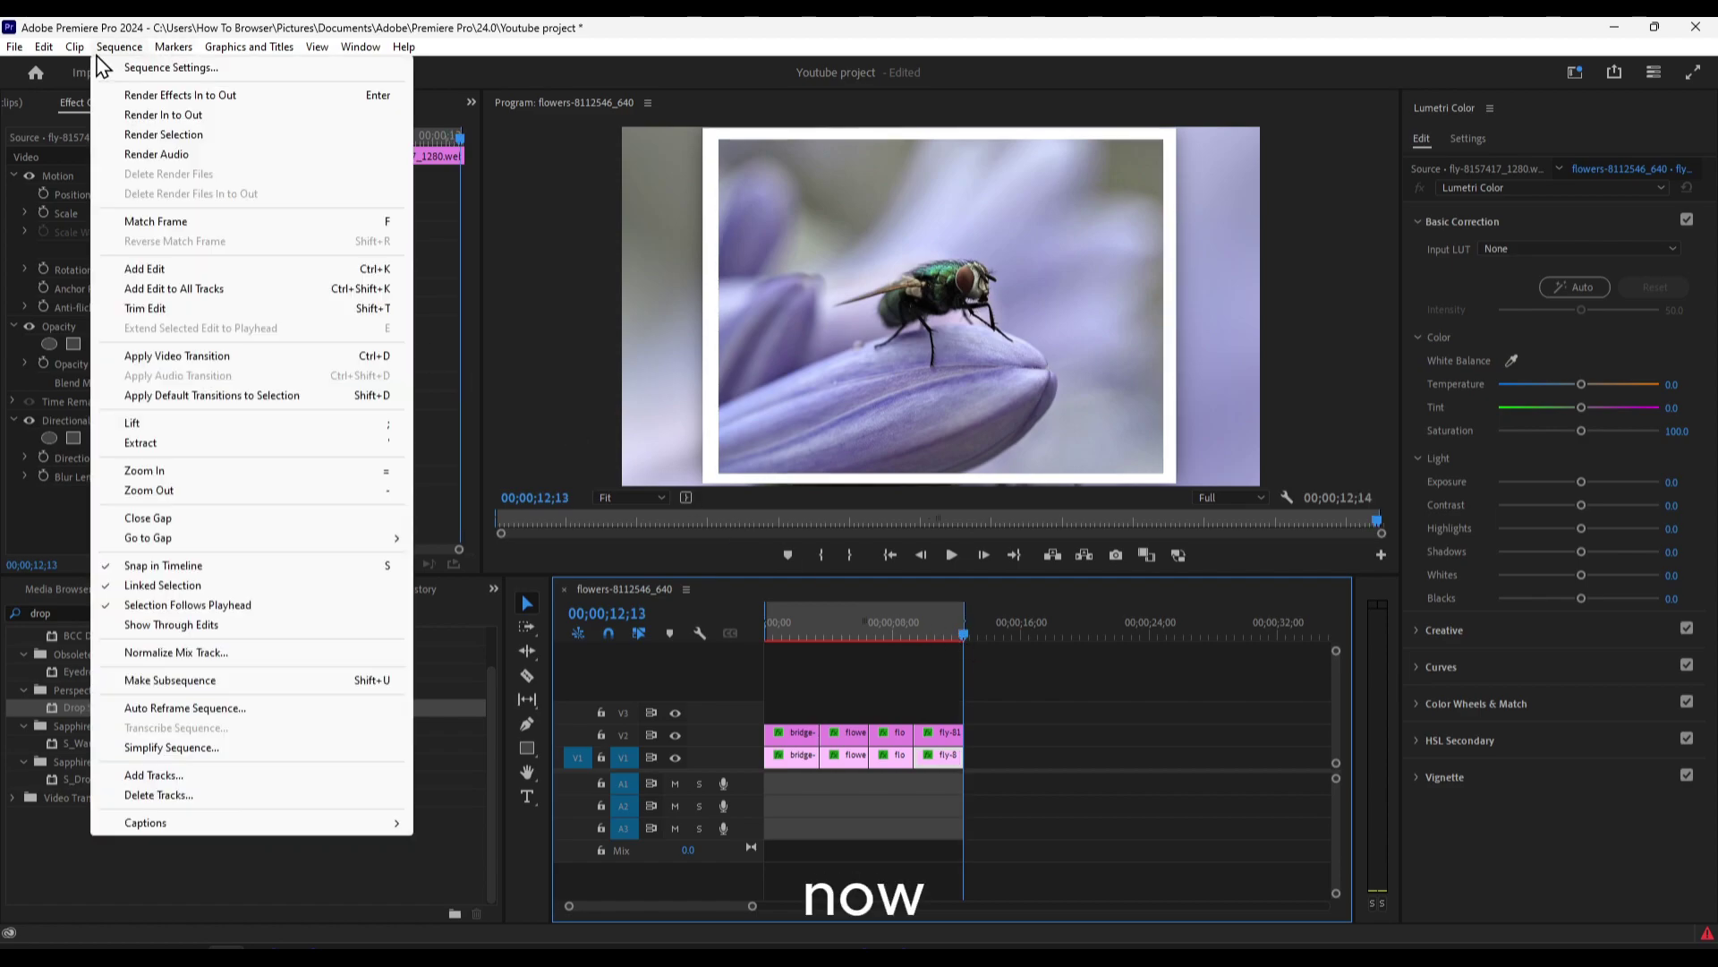
{"action": "left_click", "coordinate": [224, 96]}
{"action": "left_click_drag", "start_coordinate": [822, 311], "coordinate": [341, 255]}
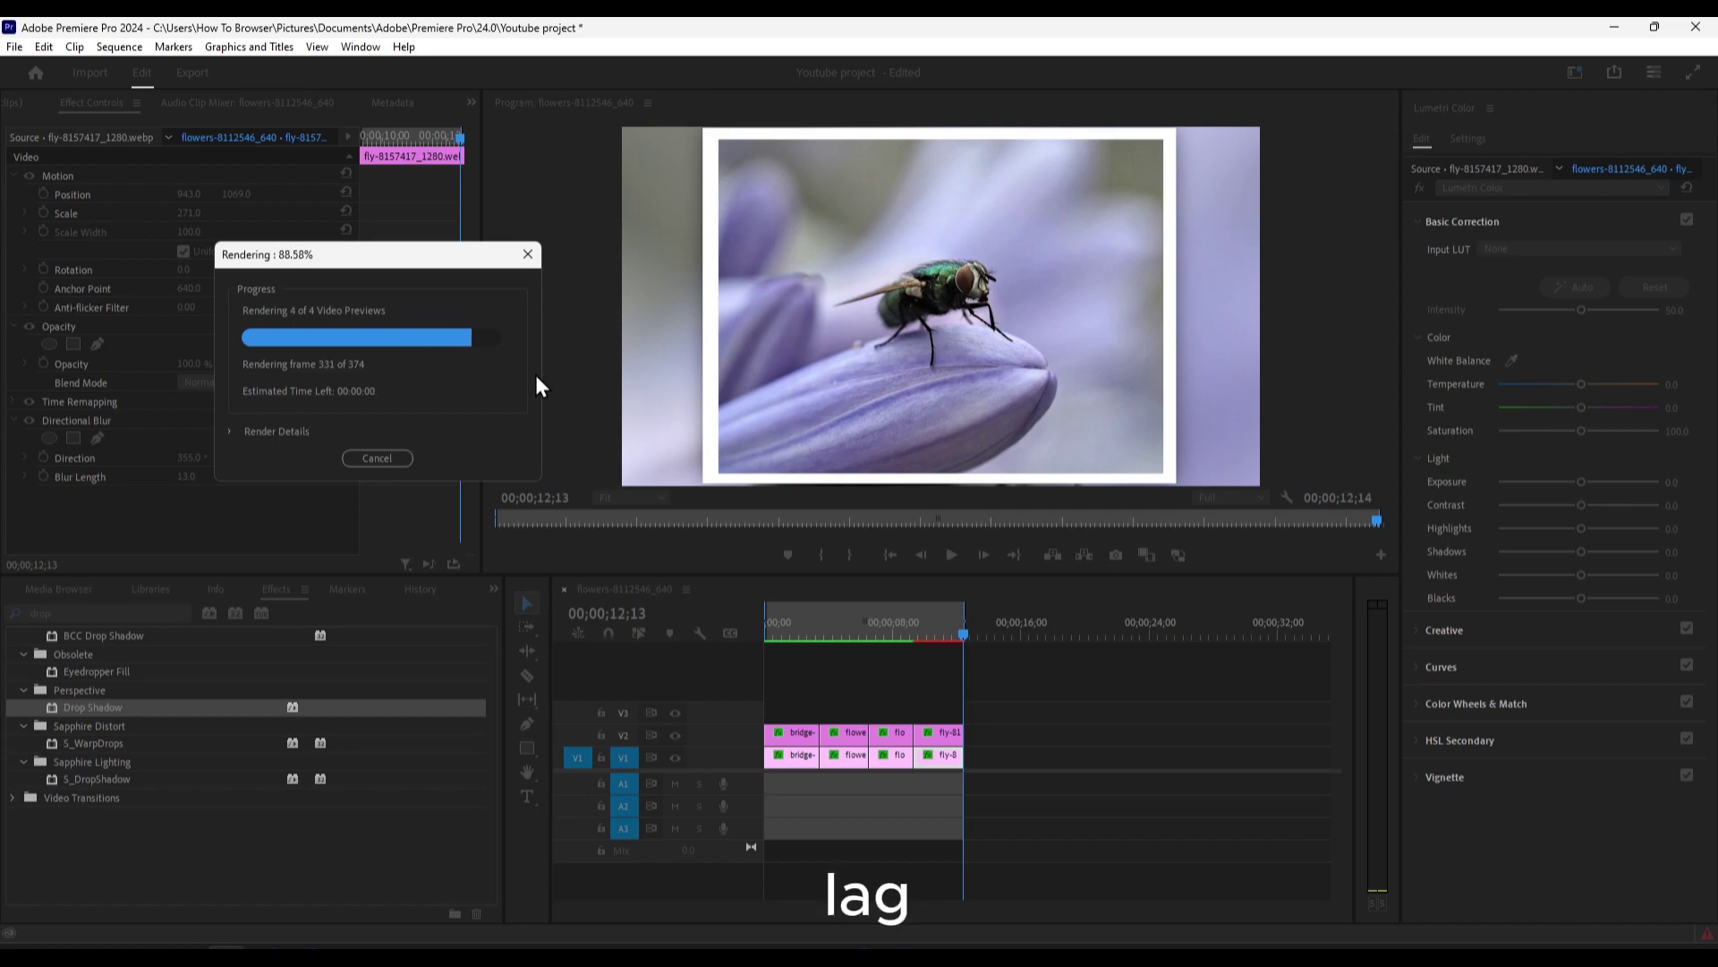
{"action": "left_click", "coordinate": [954, 564]}
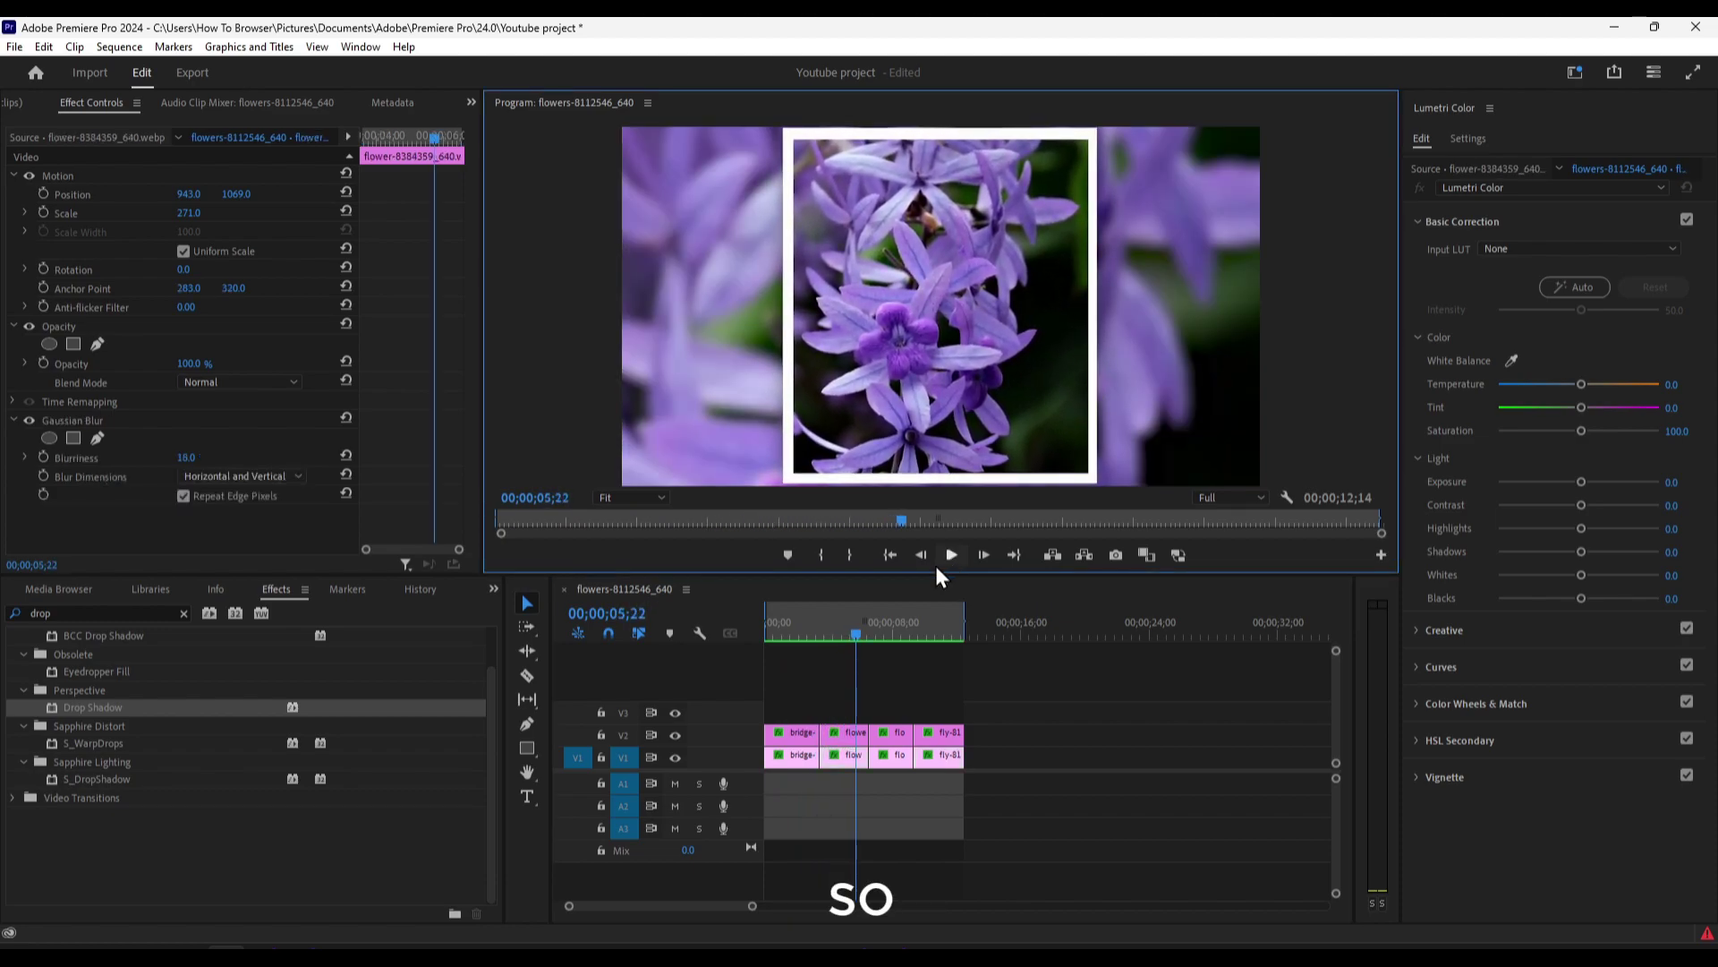